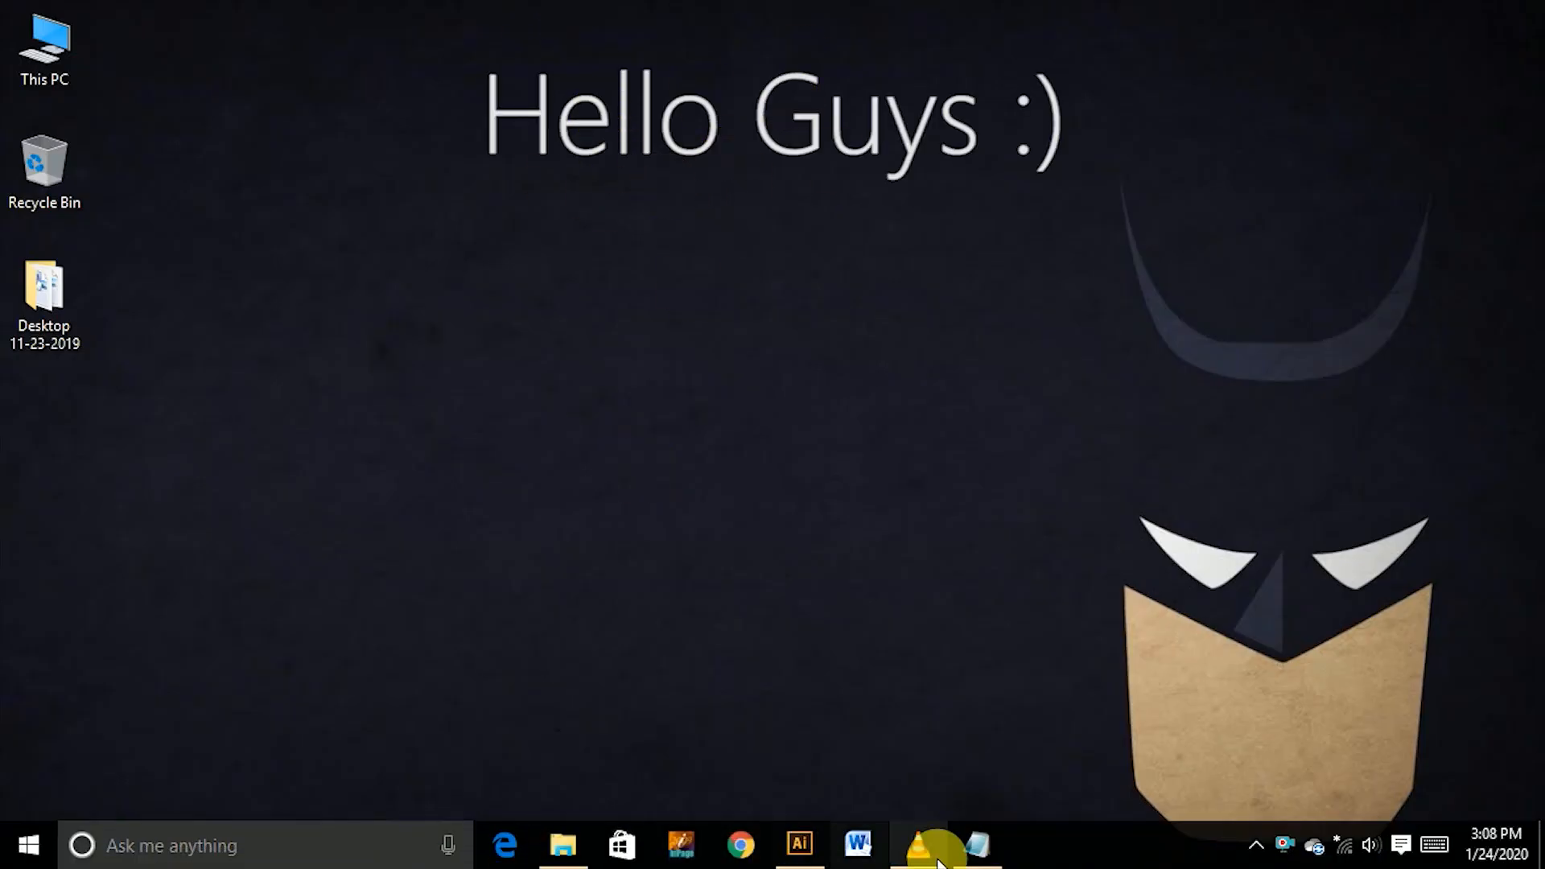
Switch to Adobe Illustrator and create a new landscape A4 document, 11.69 x 8.27 in, with one artboard
left_click(801, 853)
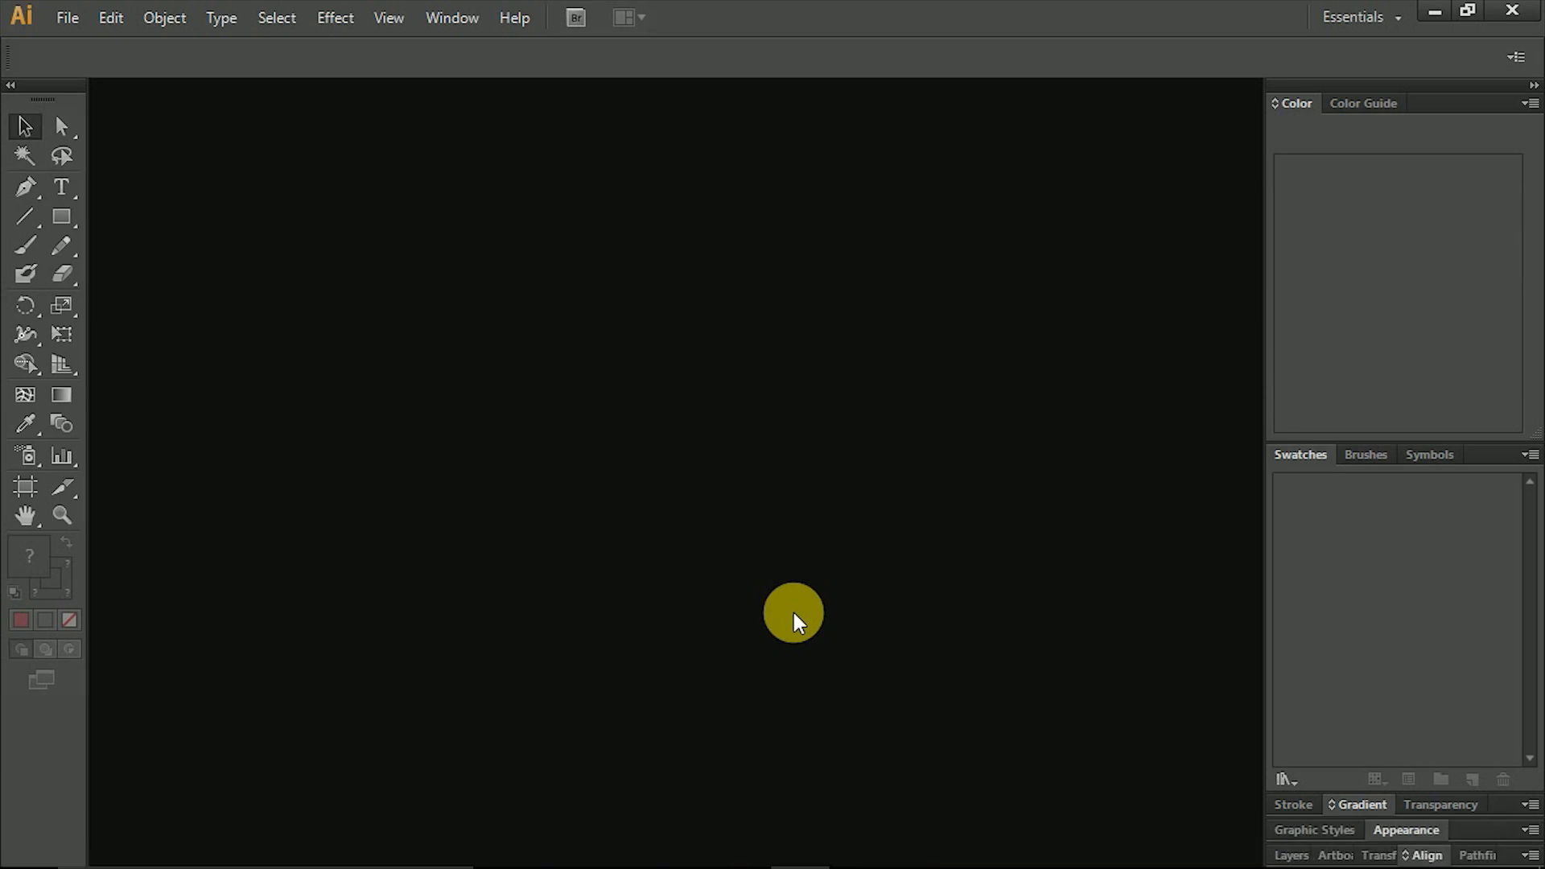
left_click(67, 18)
left_click(87, 50)
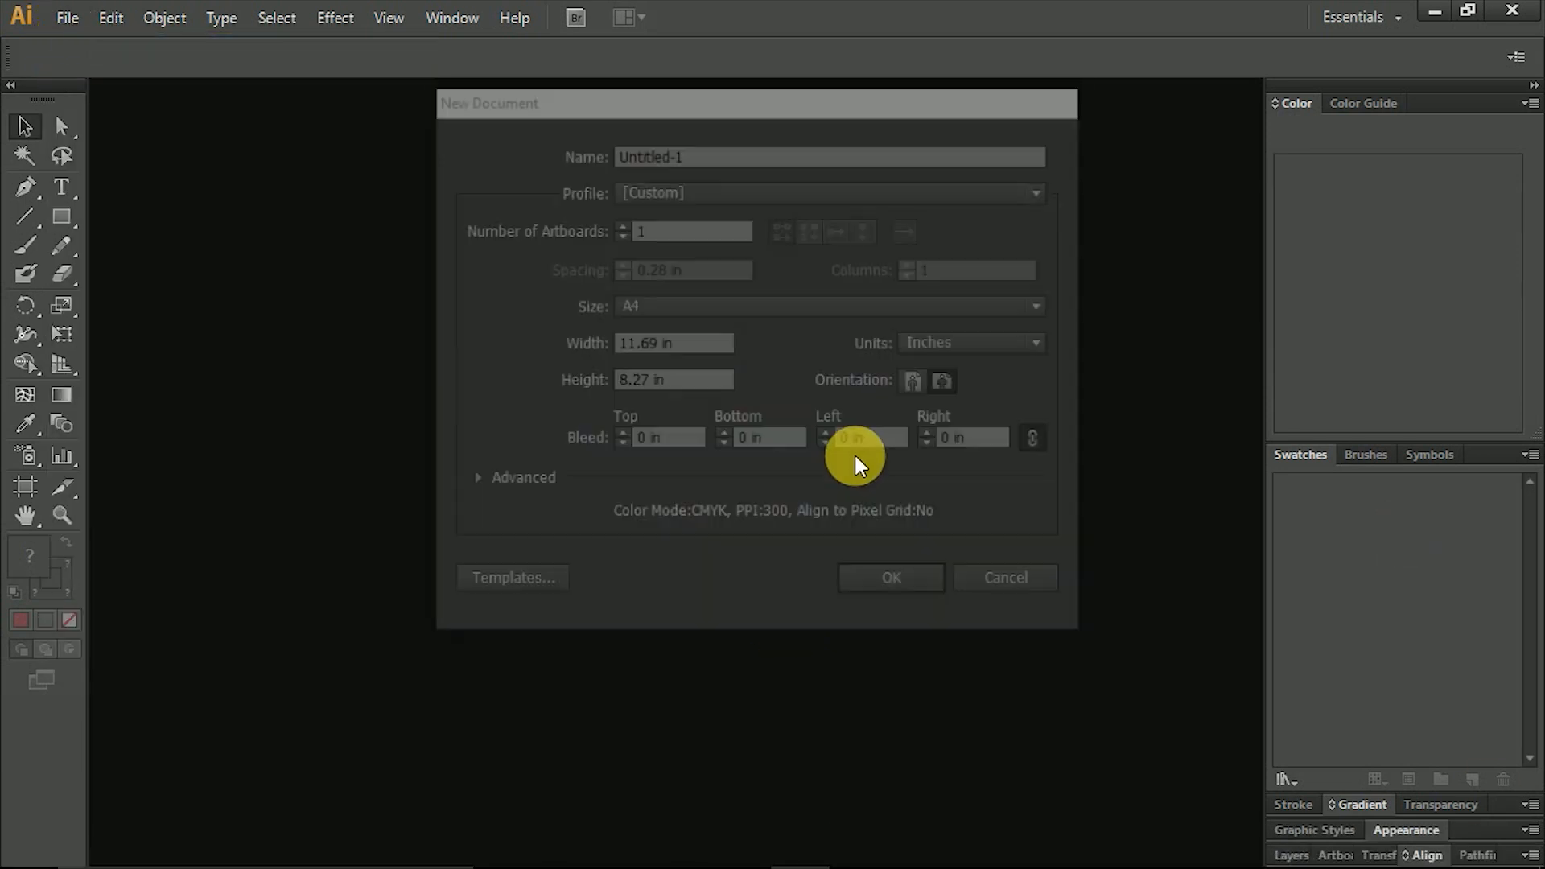
left_click(868, 586)
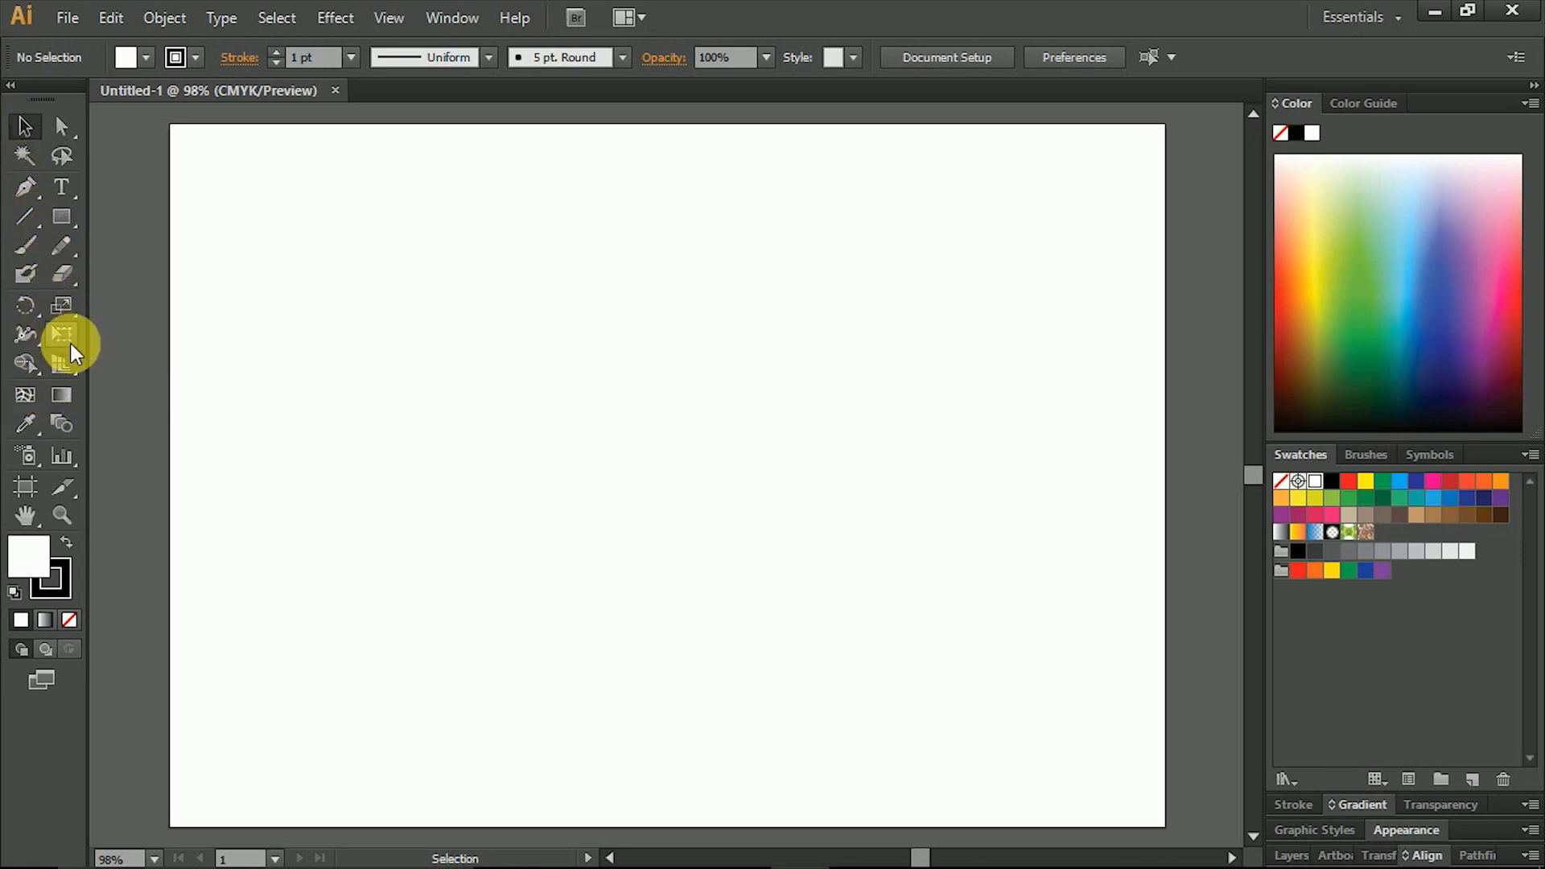
Draw a wide rectangle on the artboard, then enlarge, rotate and stretch it with the Free Transform tool
left_click(61, 217)
left_click_drag(271, 272, 641, 458)
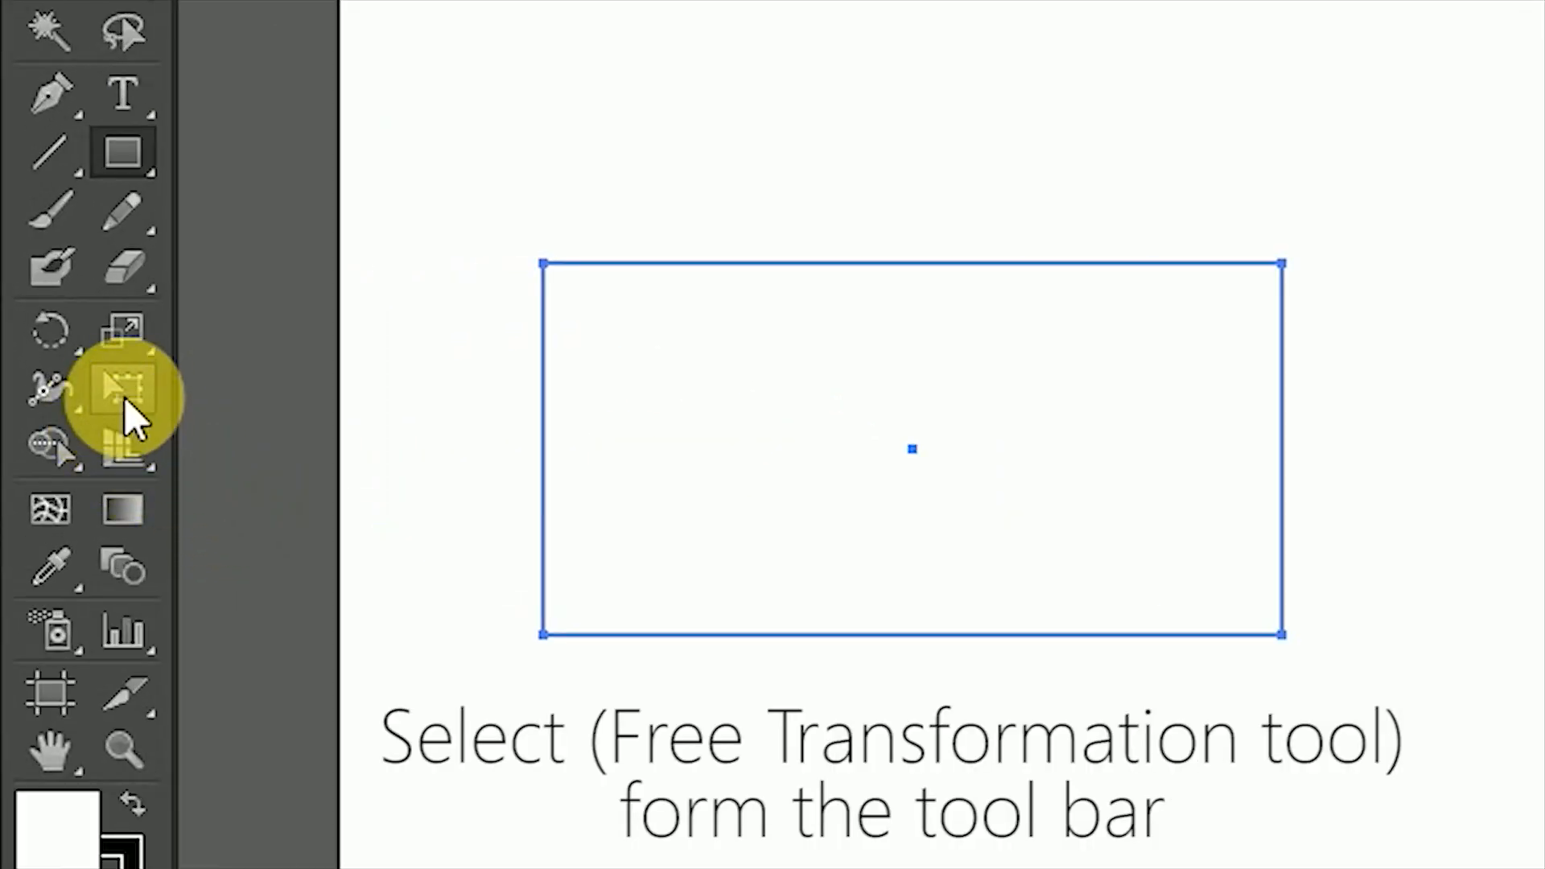
left_click(124, 398)
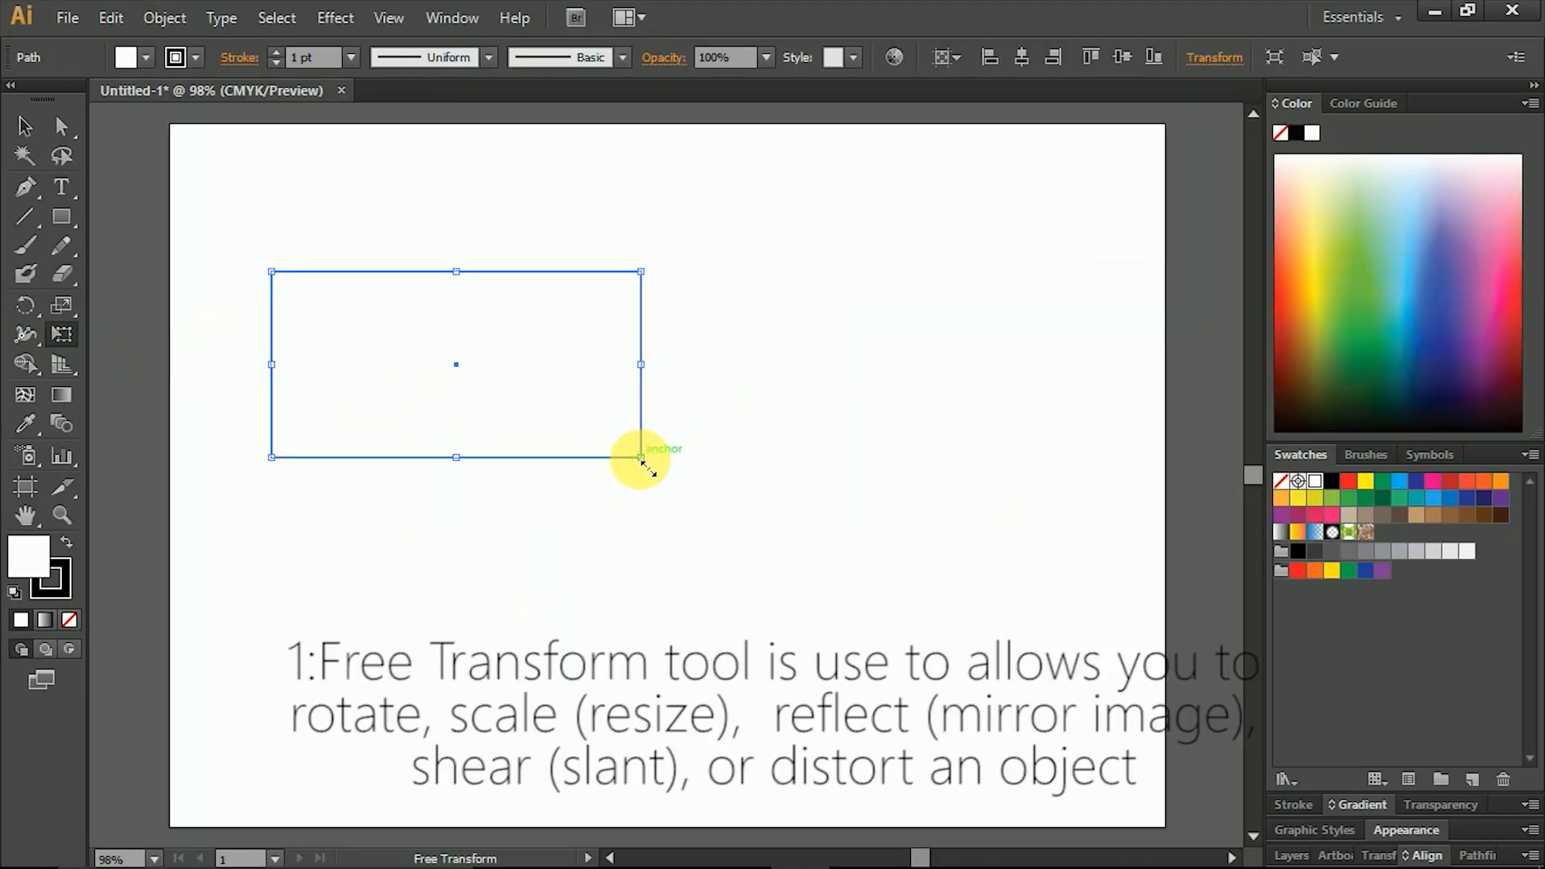
left_click_drag(642, 457, 718, 489)
left_click_drag(794, 338, 708, 523)
left_click_drag(585, 322, 625, 294)
left_click_drag(509, 121, 495, 321)
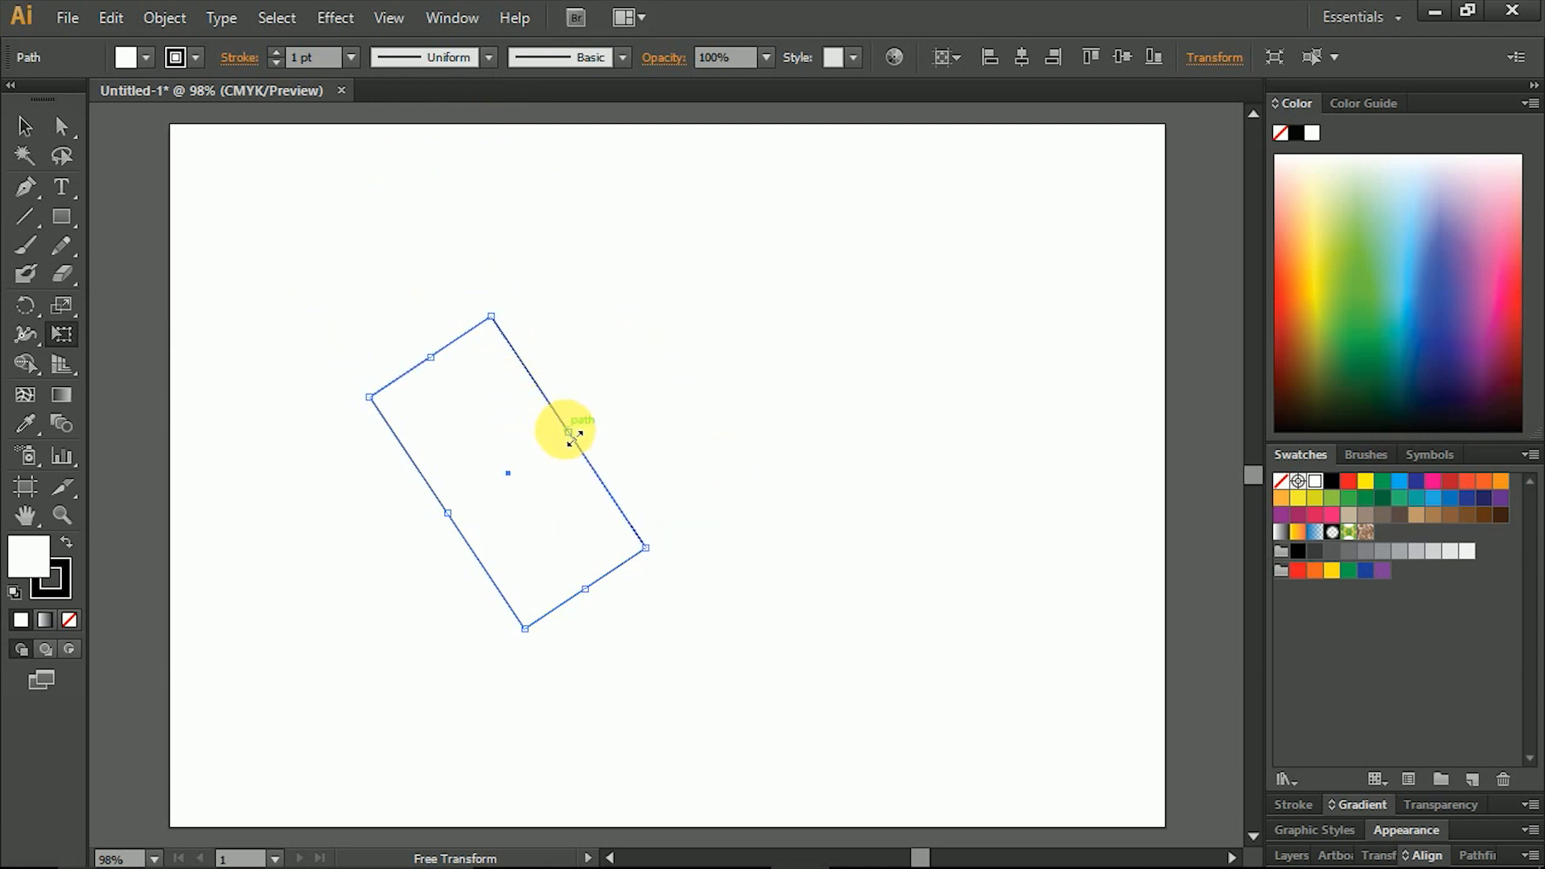
left_click_drag(569, 432, 831, 267)
Fill the transformed rectangle with purple, then delete it from the artboard
left_click_drag(1368, 321, 1506, 338)
left_click(45, 128)
left_click(292, 243)
mouse_move(625, 392)
left_mouse_down()
mouse_move(752, 442)
mouse_move(619, 392)
left_mouse_up()
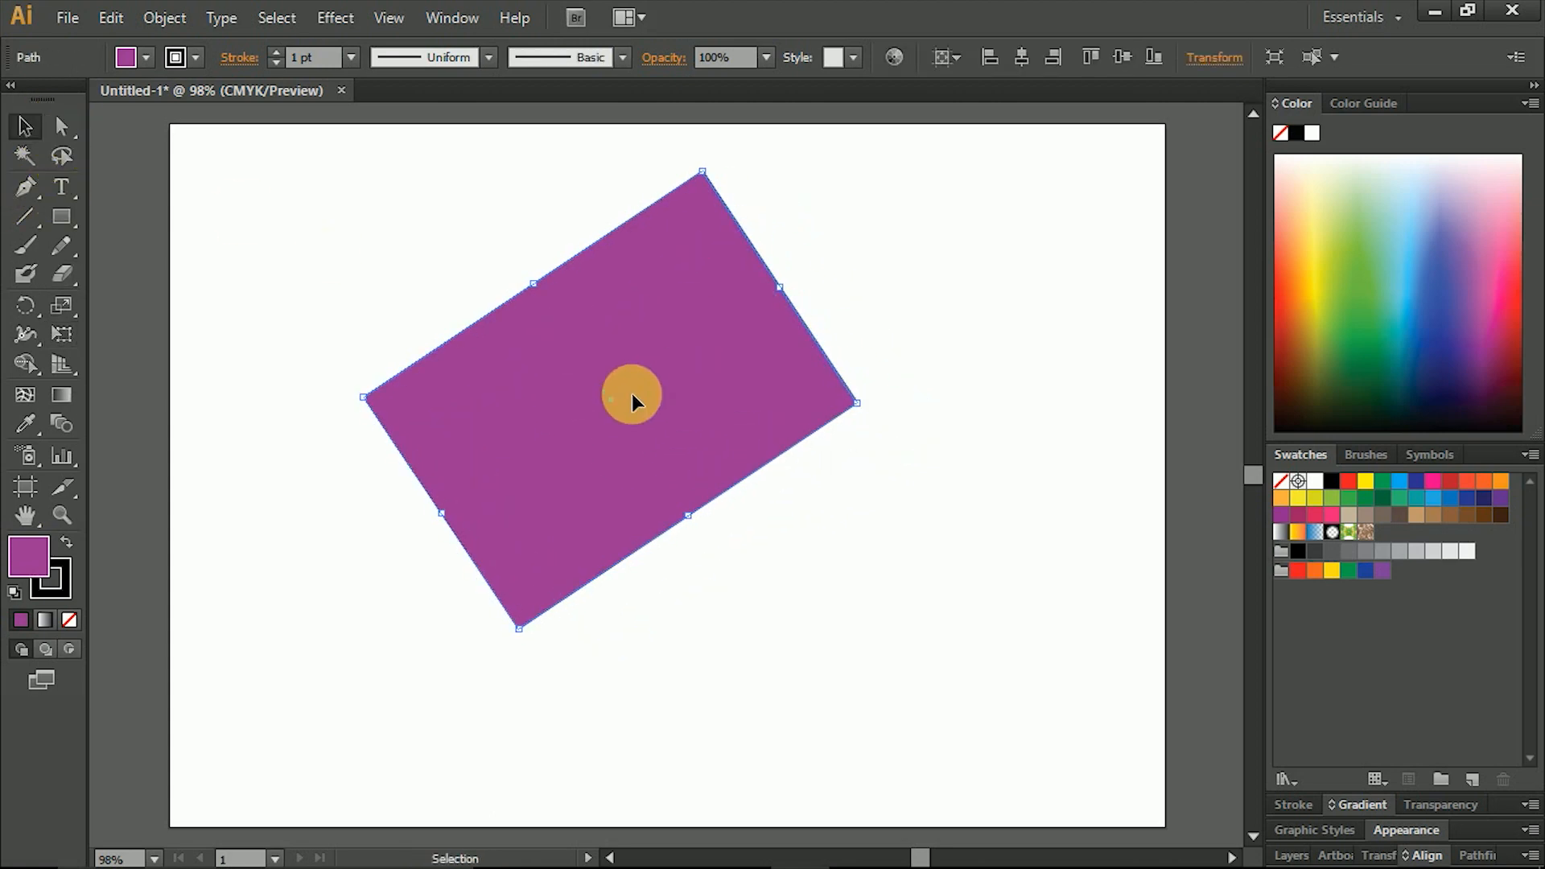
key("Delete")
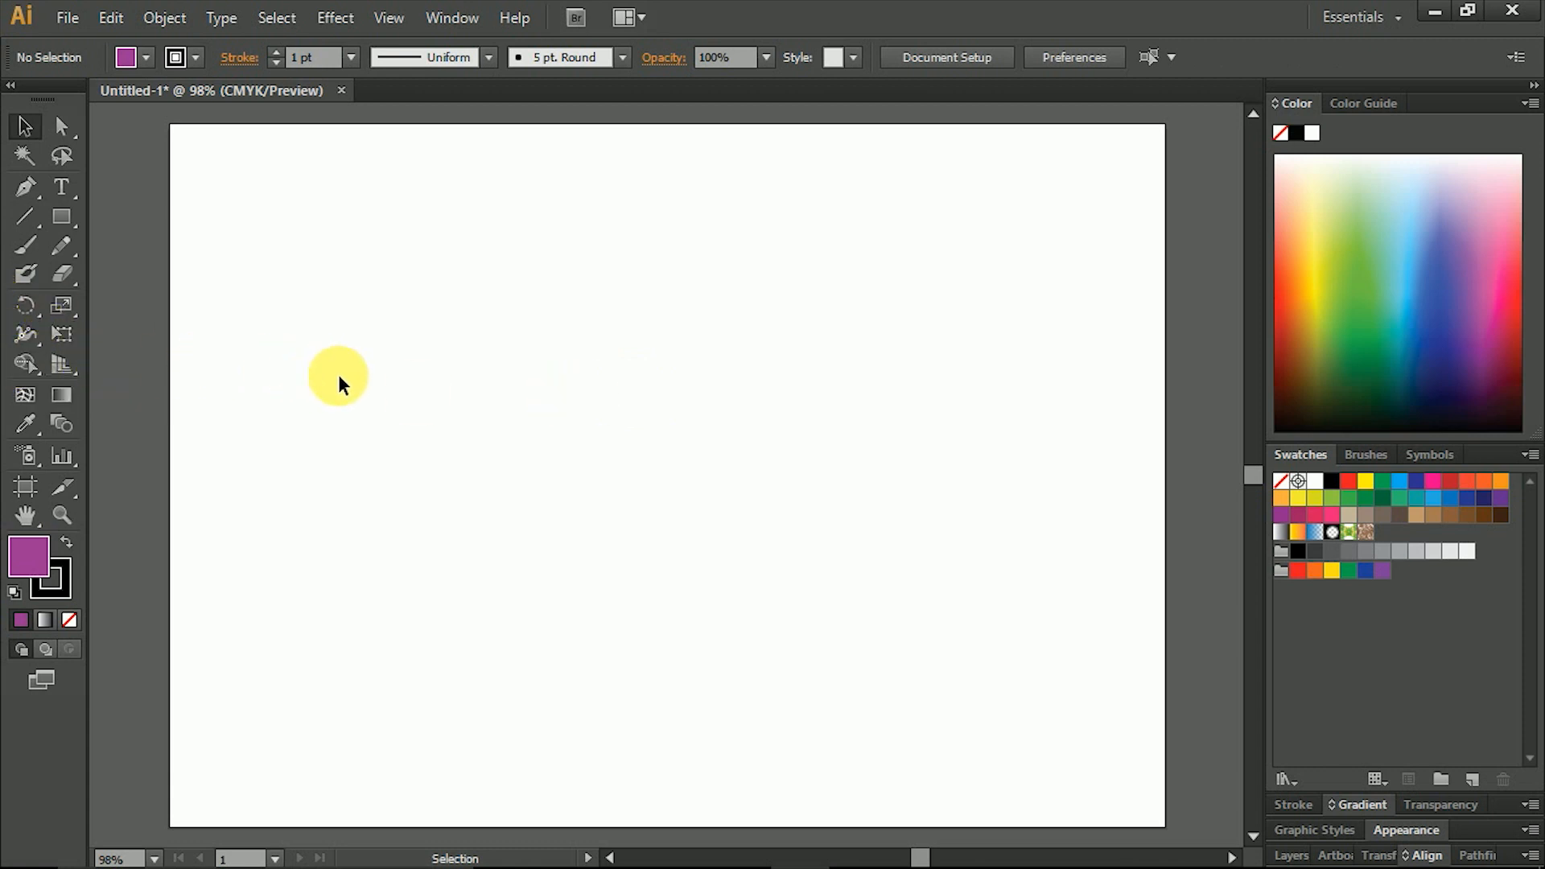
Draw four purple rectangles in a stepped chain, each overlapping the previous one and ending in a thin horizontal bar
key("m")
left_click_drag(264, 201, 562, 336)
left_click_drag(431, 306, 535, 509)
left_click_drag(497, 448, 1073, 482)
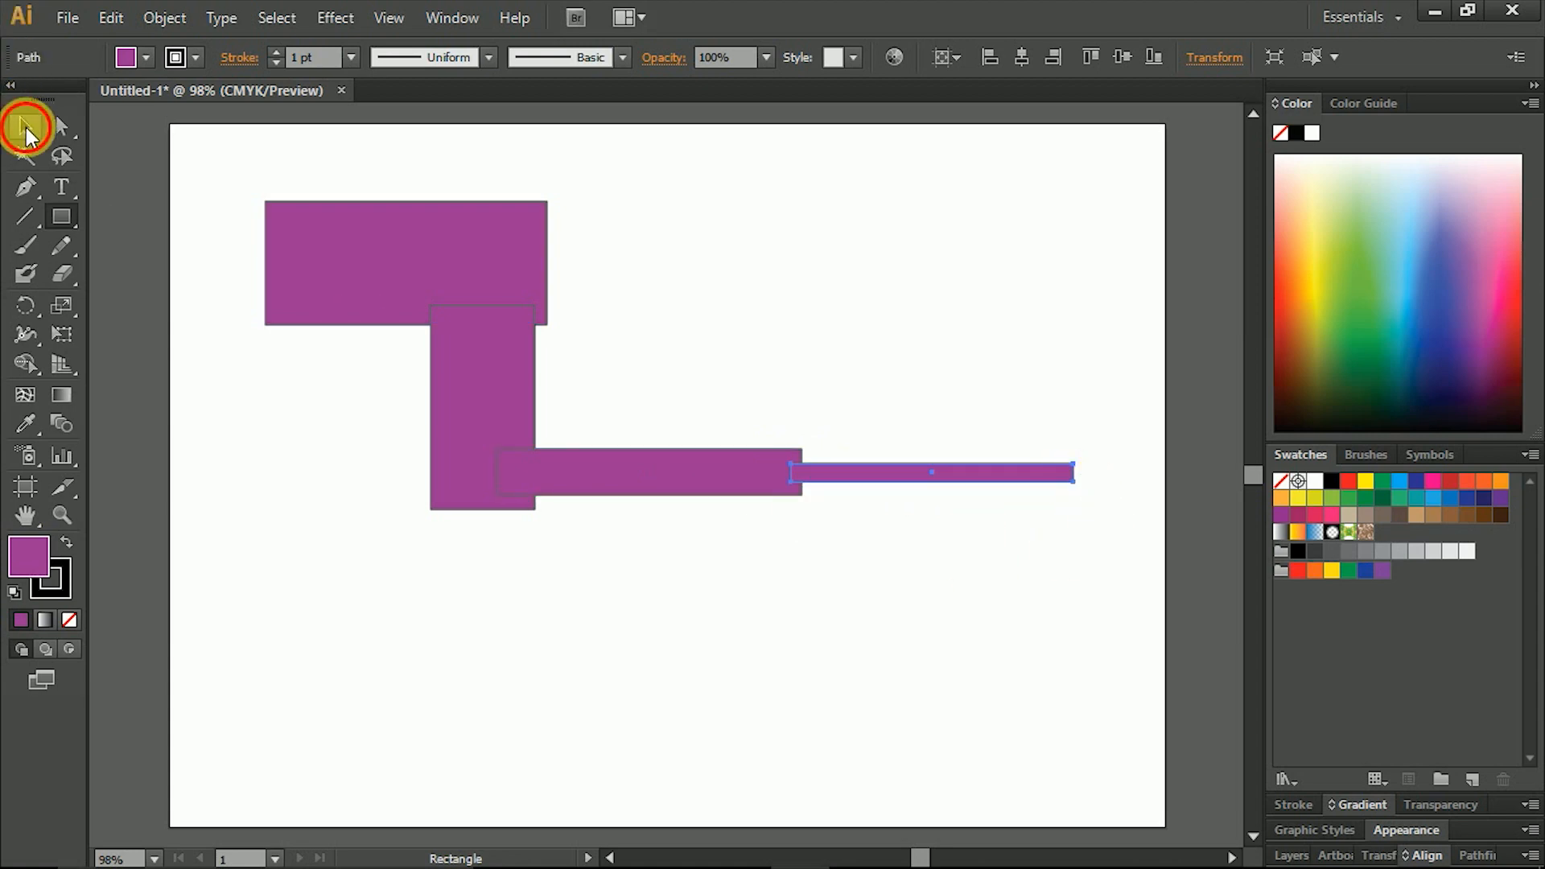
Try moving the large rectangle and the thicker horizontal bar out of the chain separately, undoing each move
left_click(26, 129)
left_click(465, 581)
left_click_drag(485, 322, 859, 320)
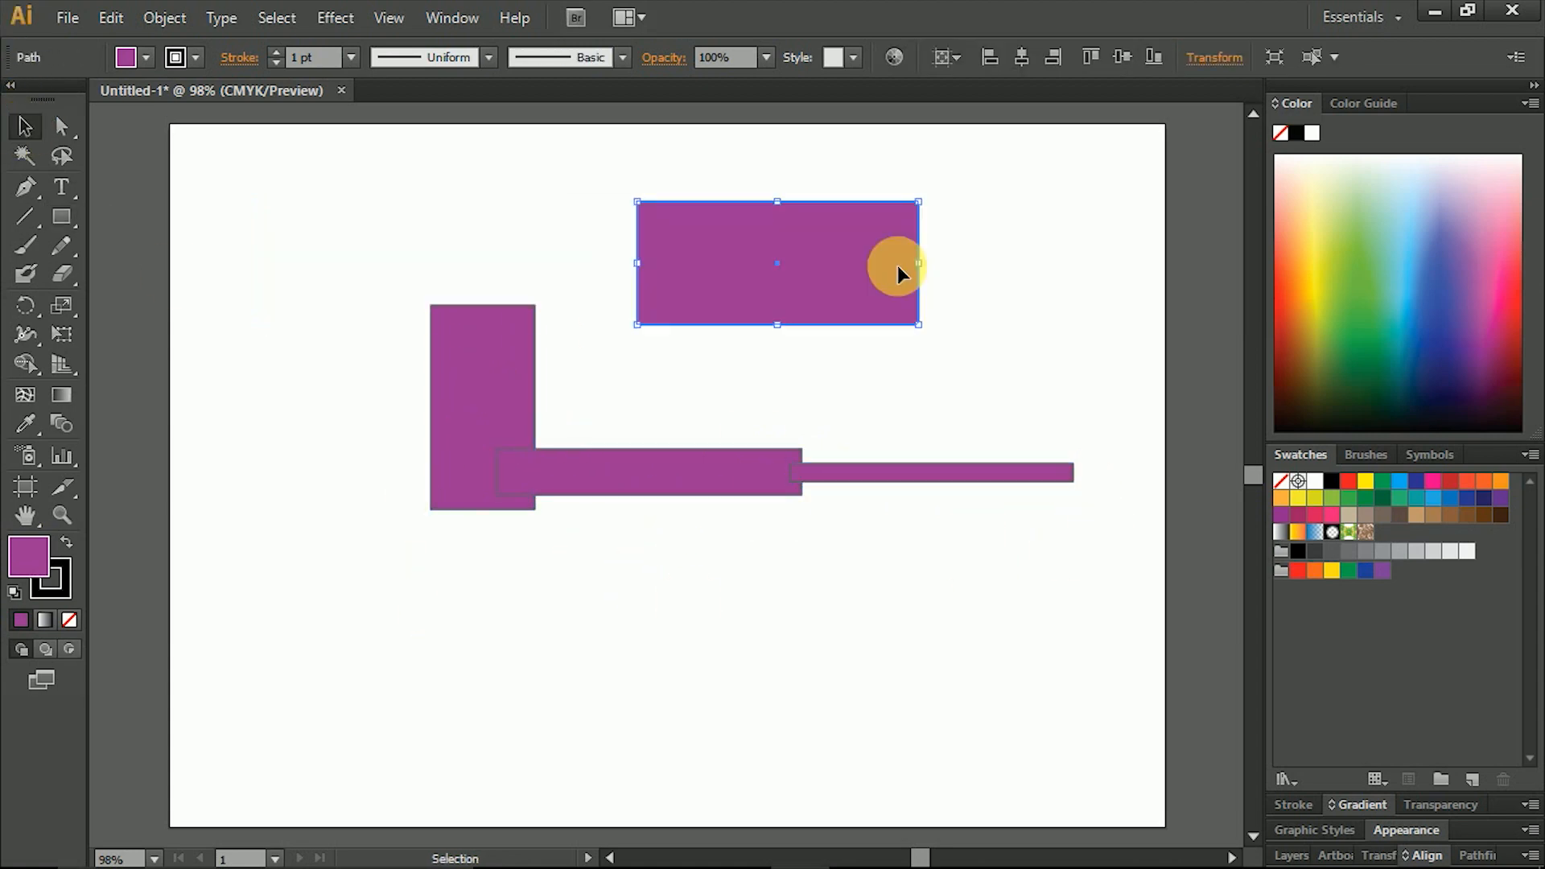
key("ctrl+z")
key("ctrl+z")
key("ctrl+z")
left_click_drag(705, 477, 885, 302)
key("ctrl+z")
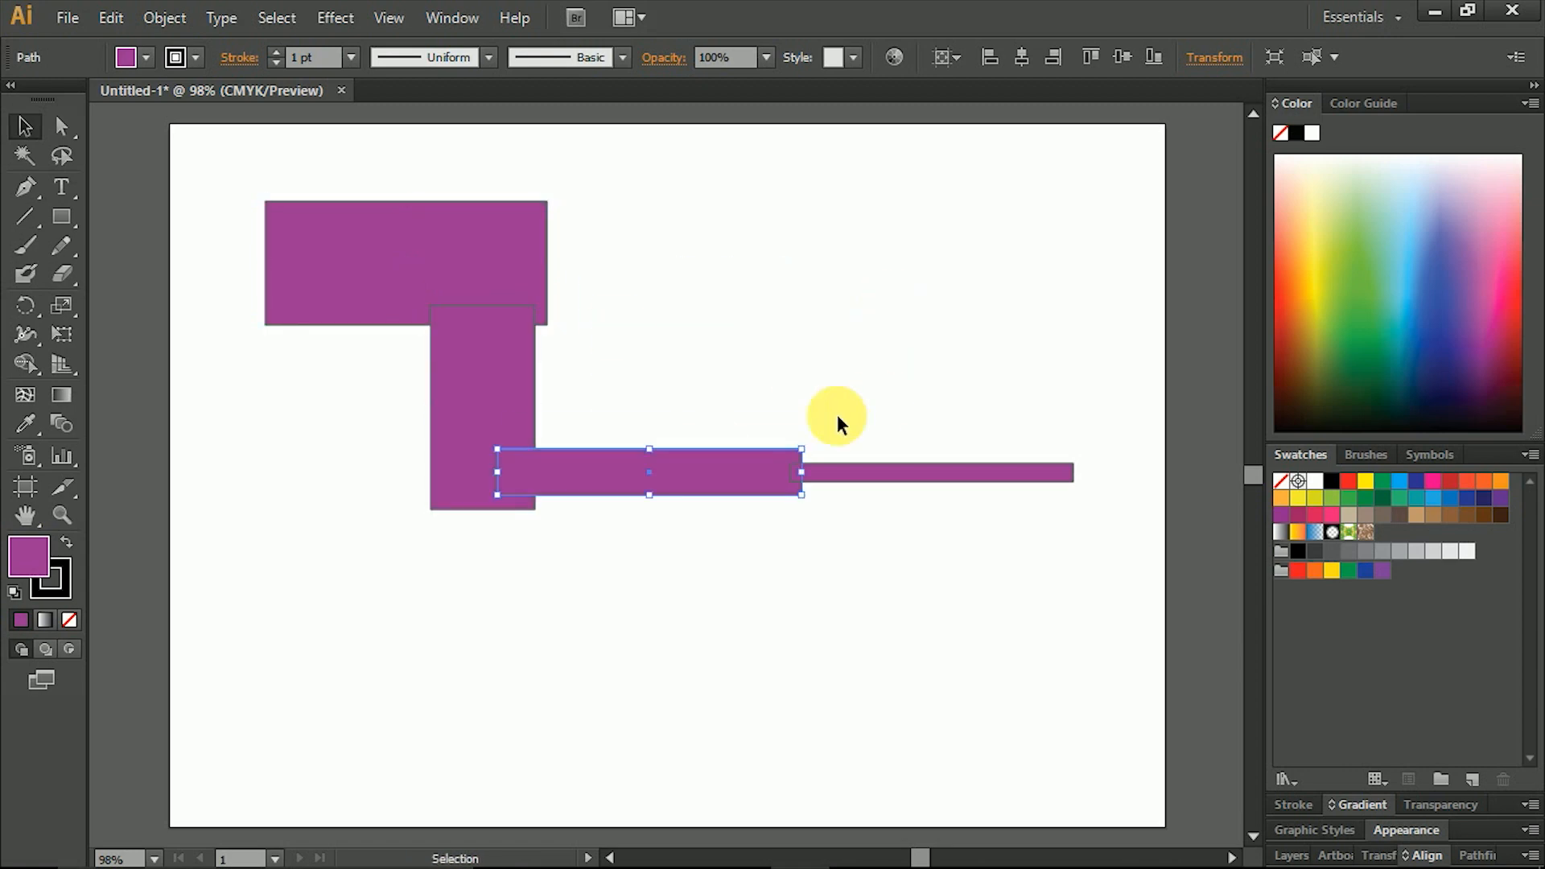
Merge all four overlapping rectangles into one shape with the Shape Builder tool and move it as a single object
left_click(718, 395)
left_click_drag(222, 191, 1038, 542)
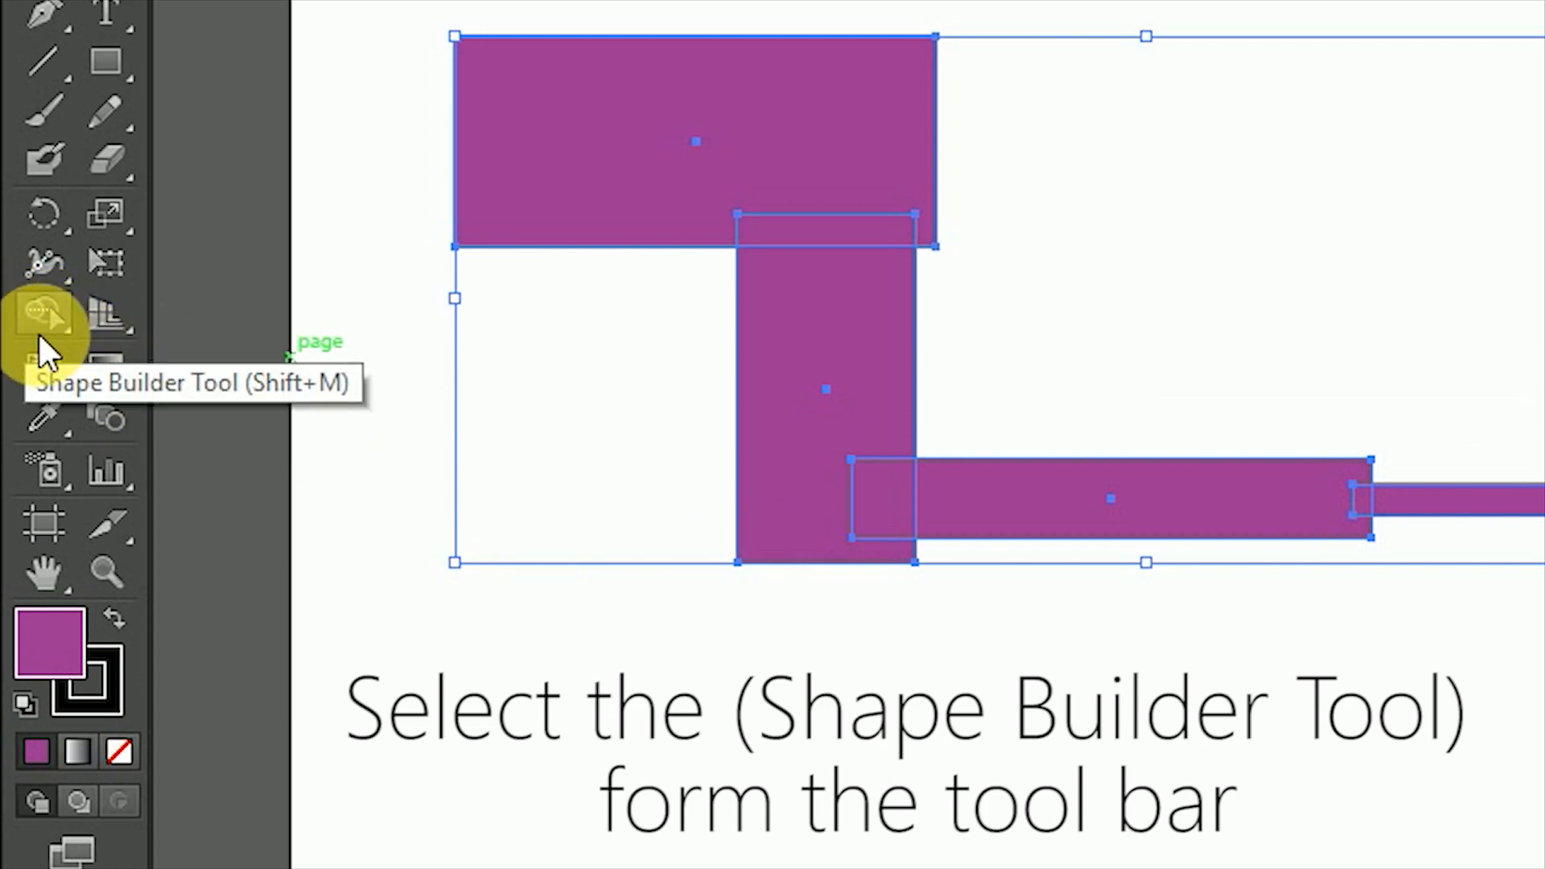
left_click(37, 326)
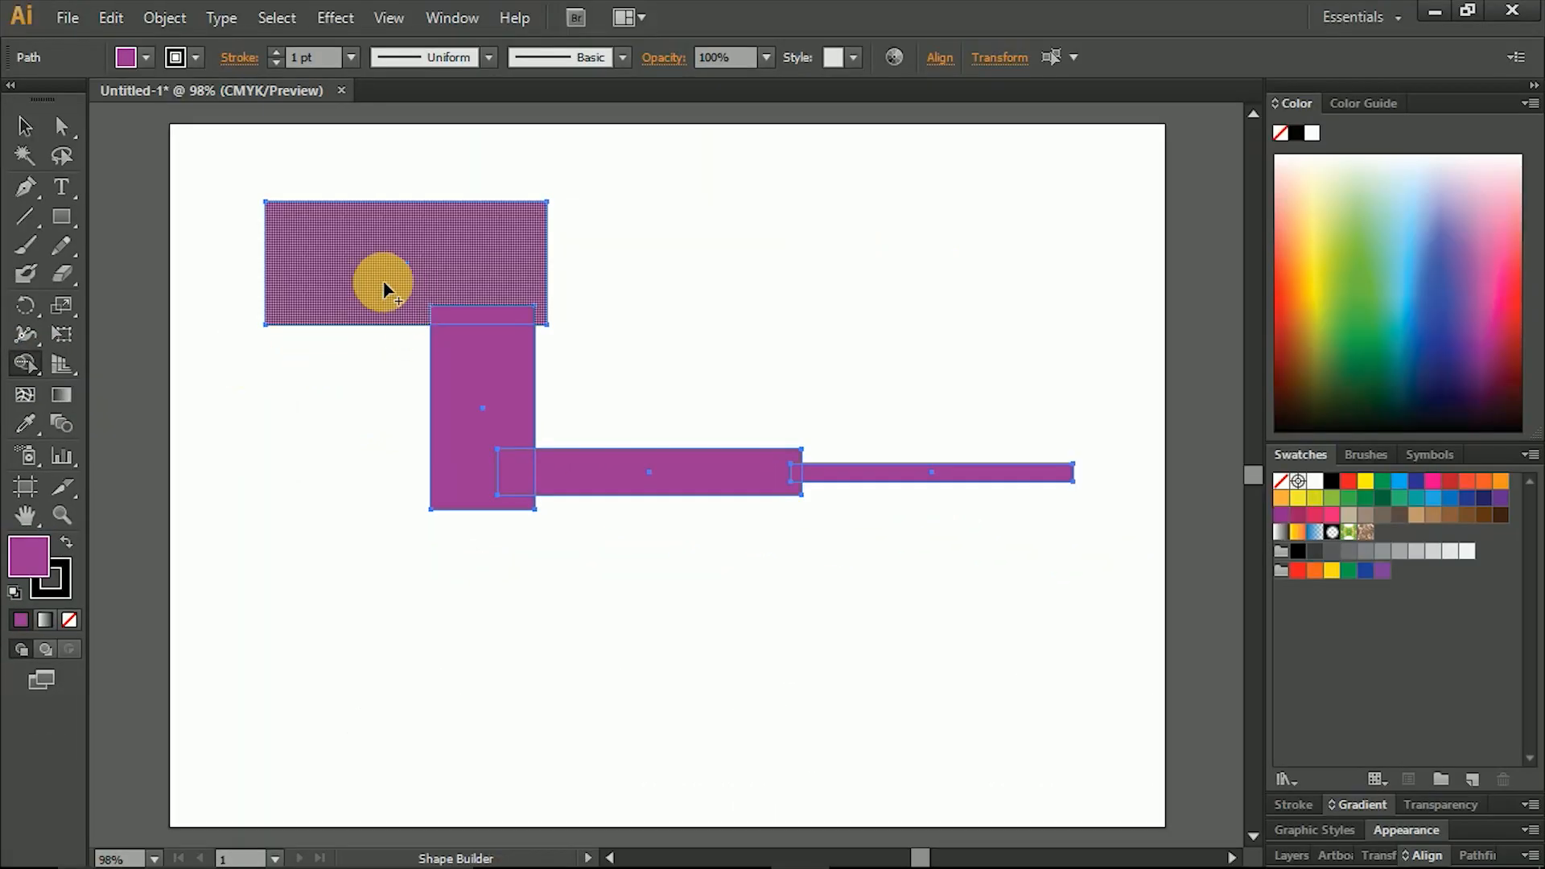
mouse_move(384, 282)
left_mouse_down()
mouse_move(489, 306)
mouse_move(464, 327)
mouse_move(465, 388)
left_mouse_up()
mouse_move(467, 456)
left_mouse_down()
mouse_move(512, 471)
mouse_move(503, 479)
mouse_move(837, 472)
left_mouse_up()
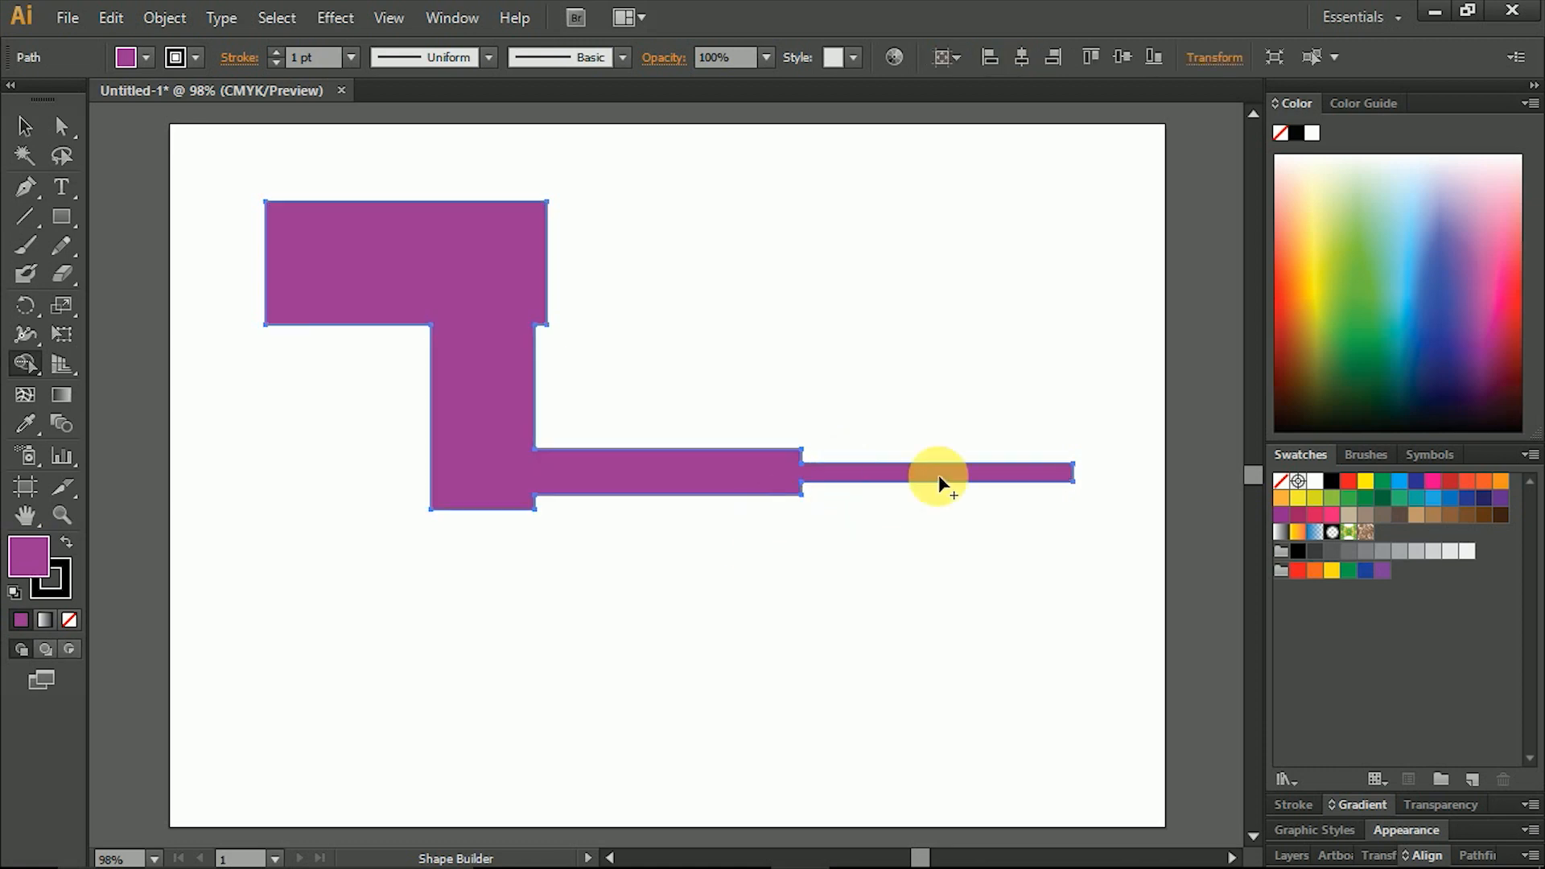
left_click(24, 127)
left_click_drag(516, 391, 556, 431)
Give the merged shape a blue fill without a stroke, then clear it from the artboard
left_click(770, 384)
left_click_drag(1279, 389, 1374, 321)
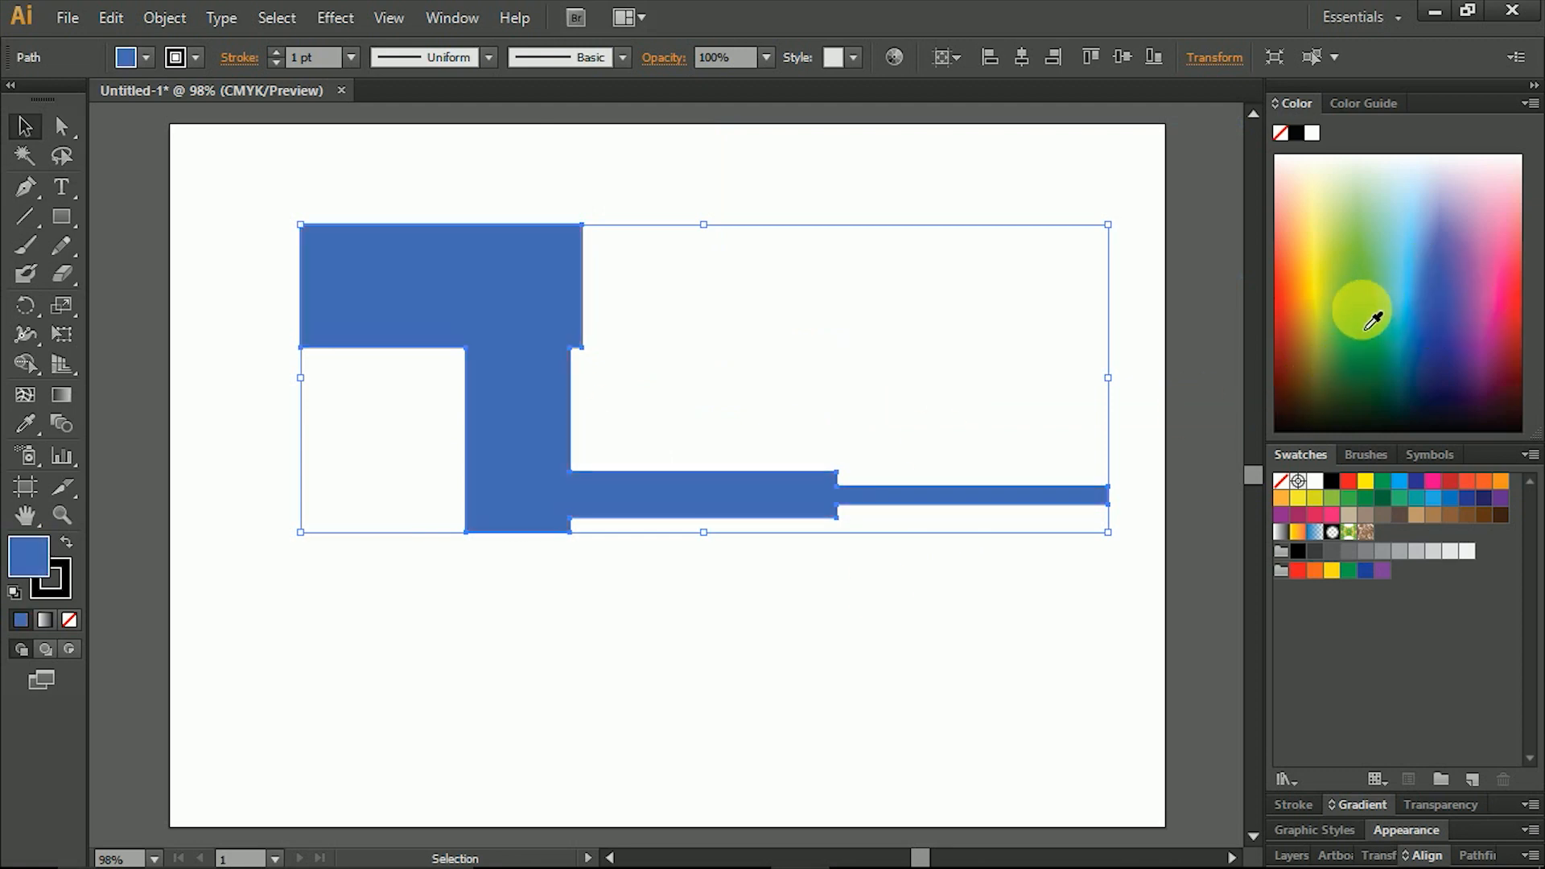
left_click(70, 620)
left_click(389, 574)
left_click_drag(886, 499, 911, 482)
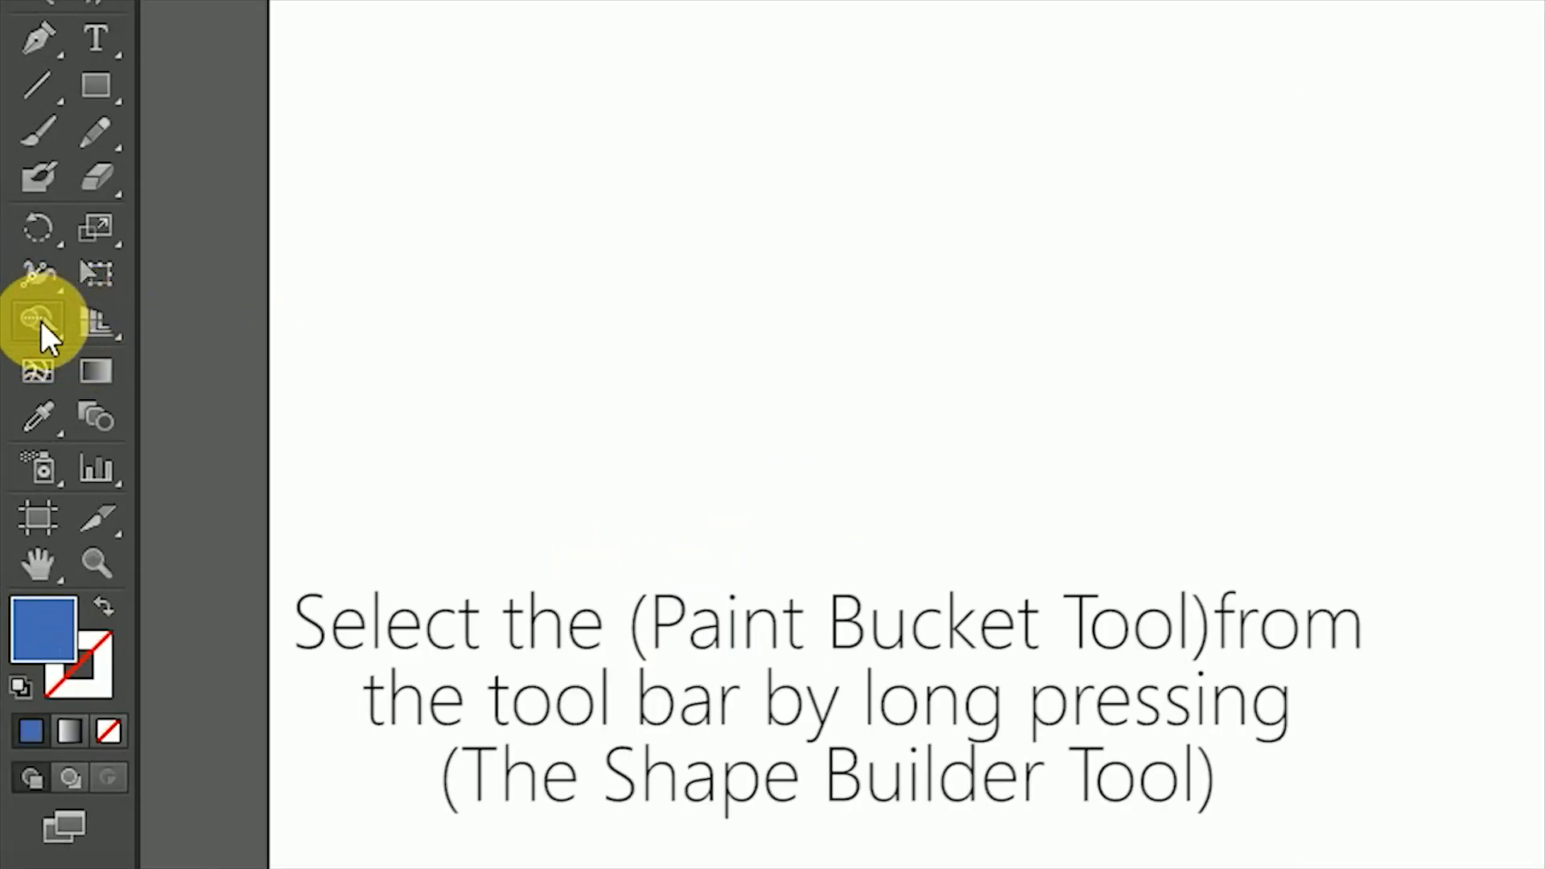
Draw two separate blue rectangles side by side, a wide one and a taller upright one
left_click(42, 321)
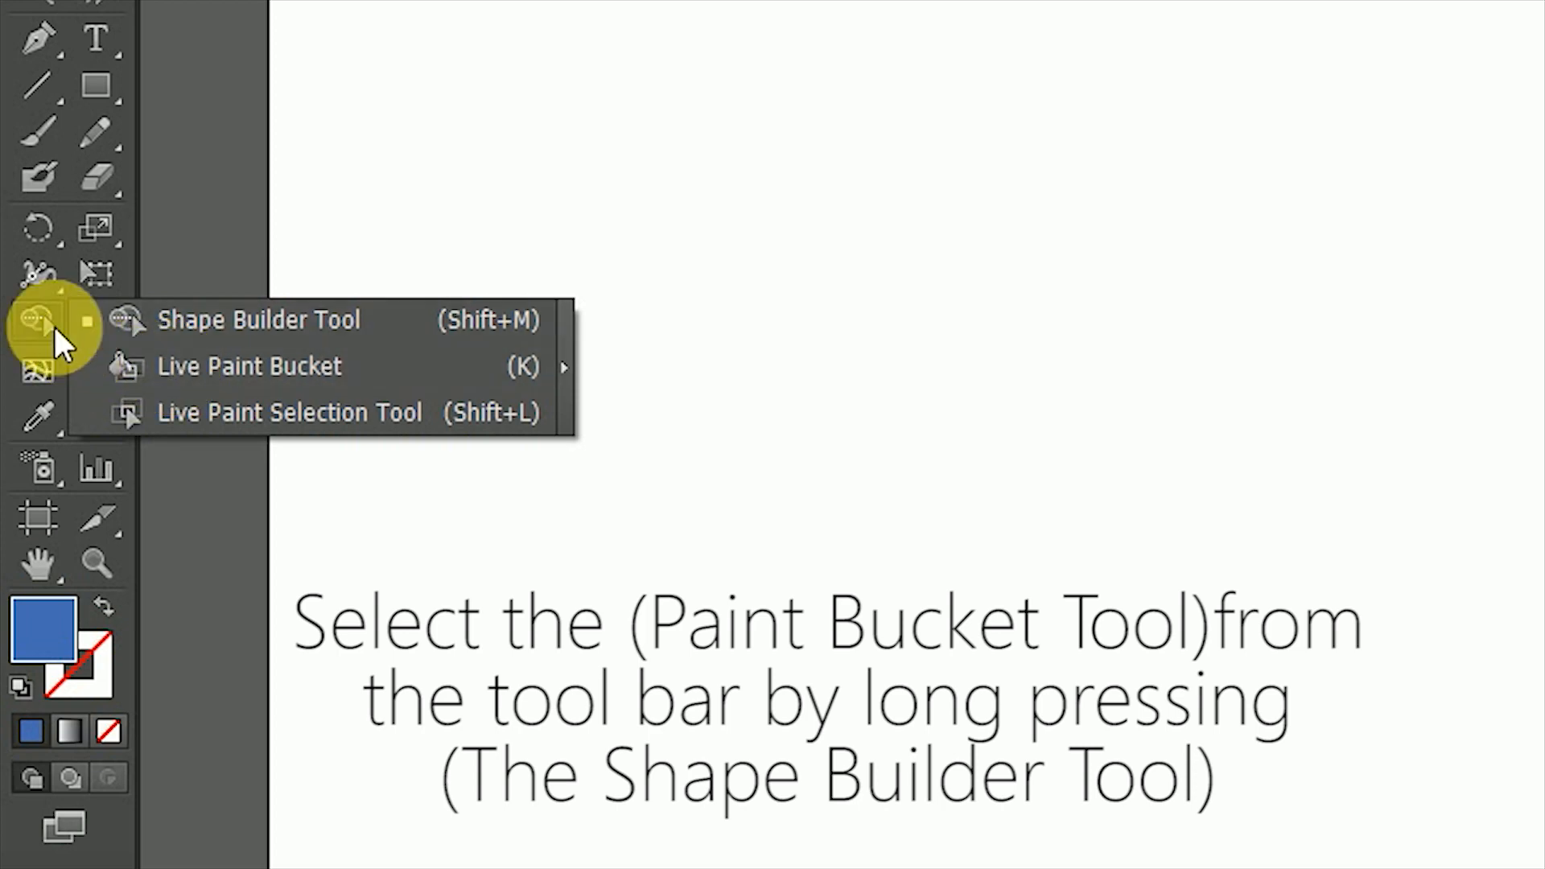
left_click(54, 327)
left_click(91, 90)
left_click_drag(487, 144, 772, 343)
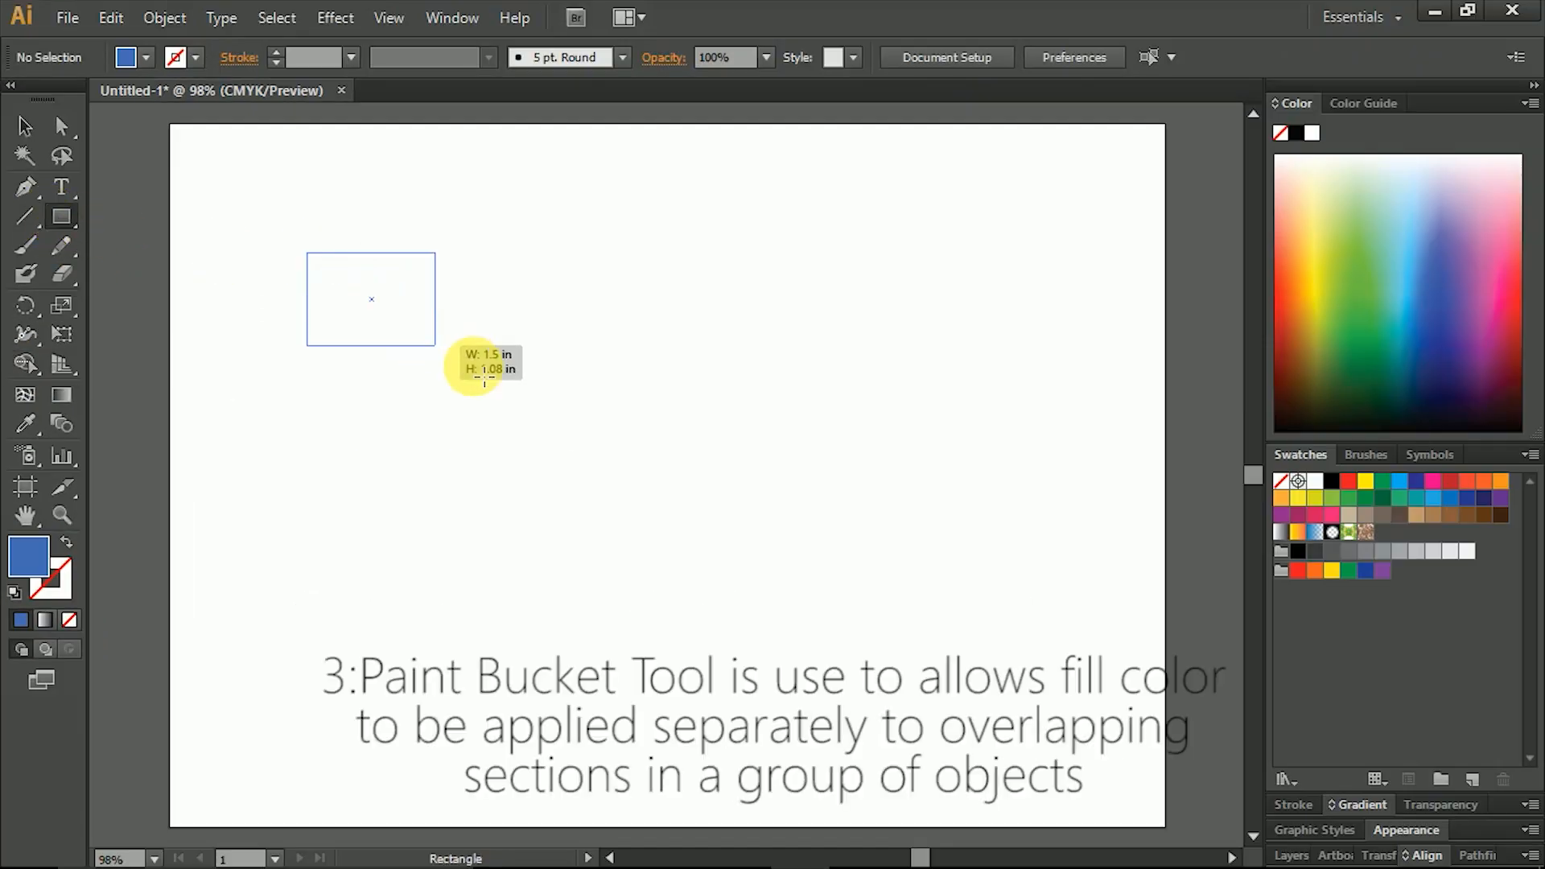
left_click_drag(485, 377, 667, 475)
left_click_drag(800, 281, 1038, 558)
left_click(24, 126)
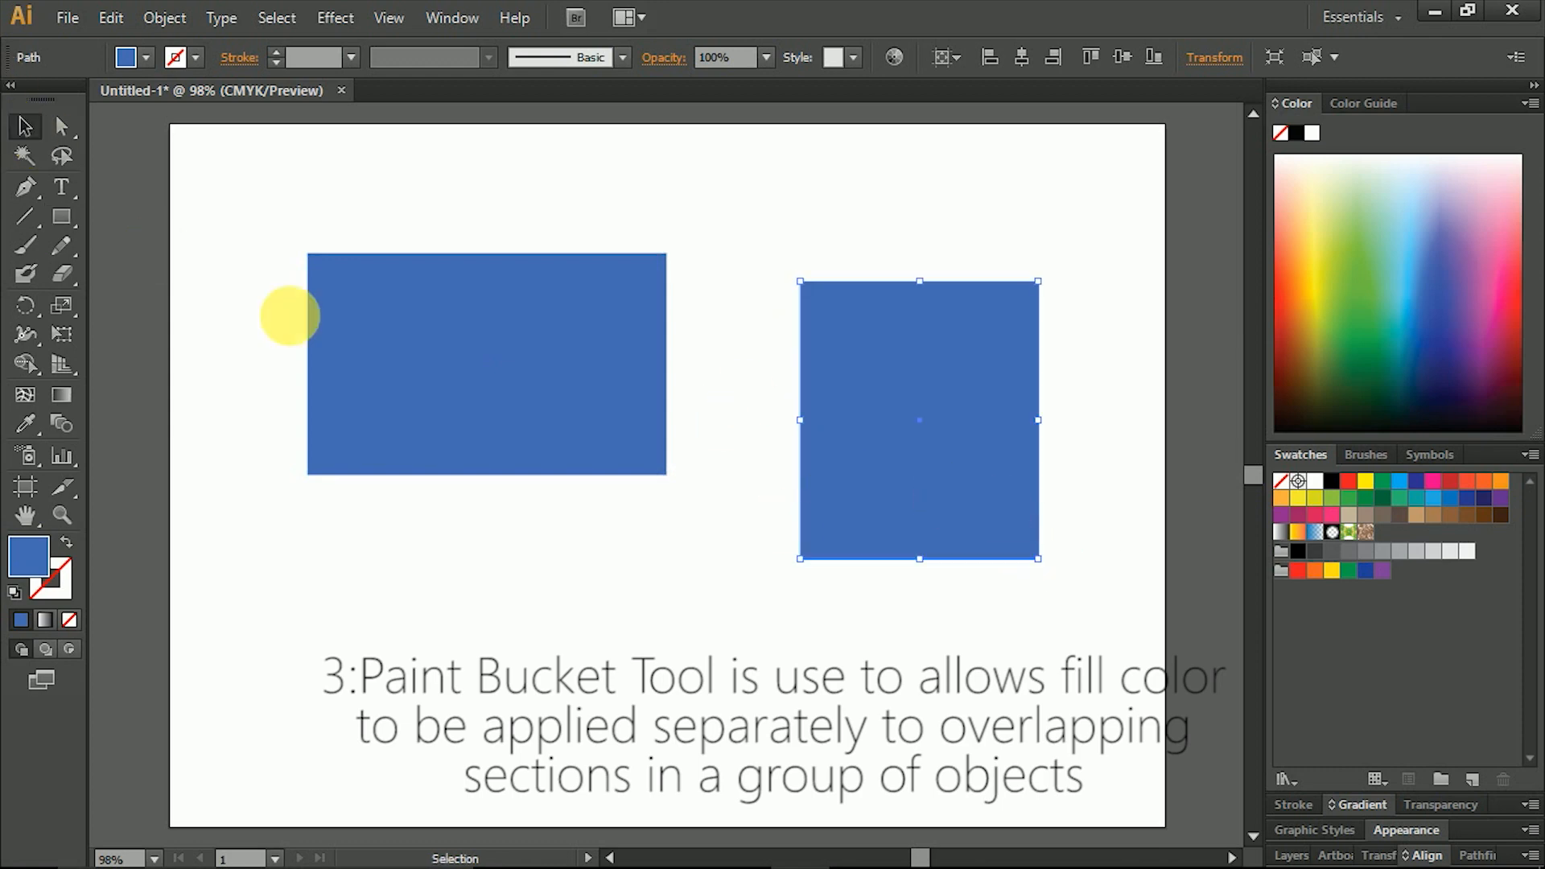
left_click(1190, 438)
left_click(1371, 346)
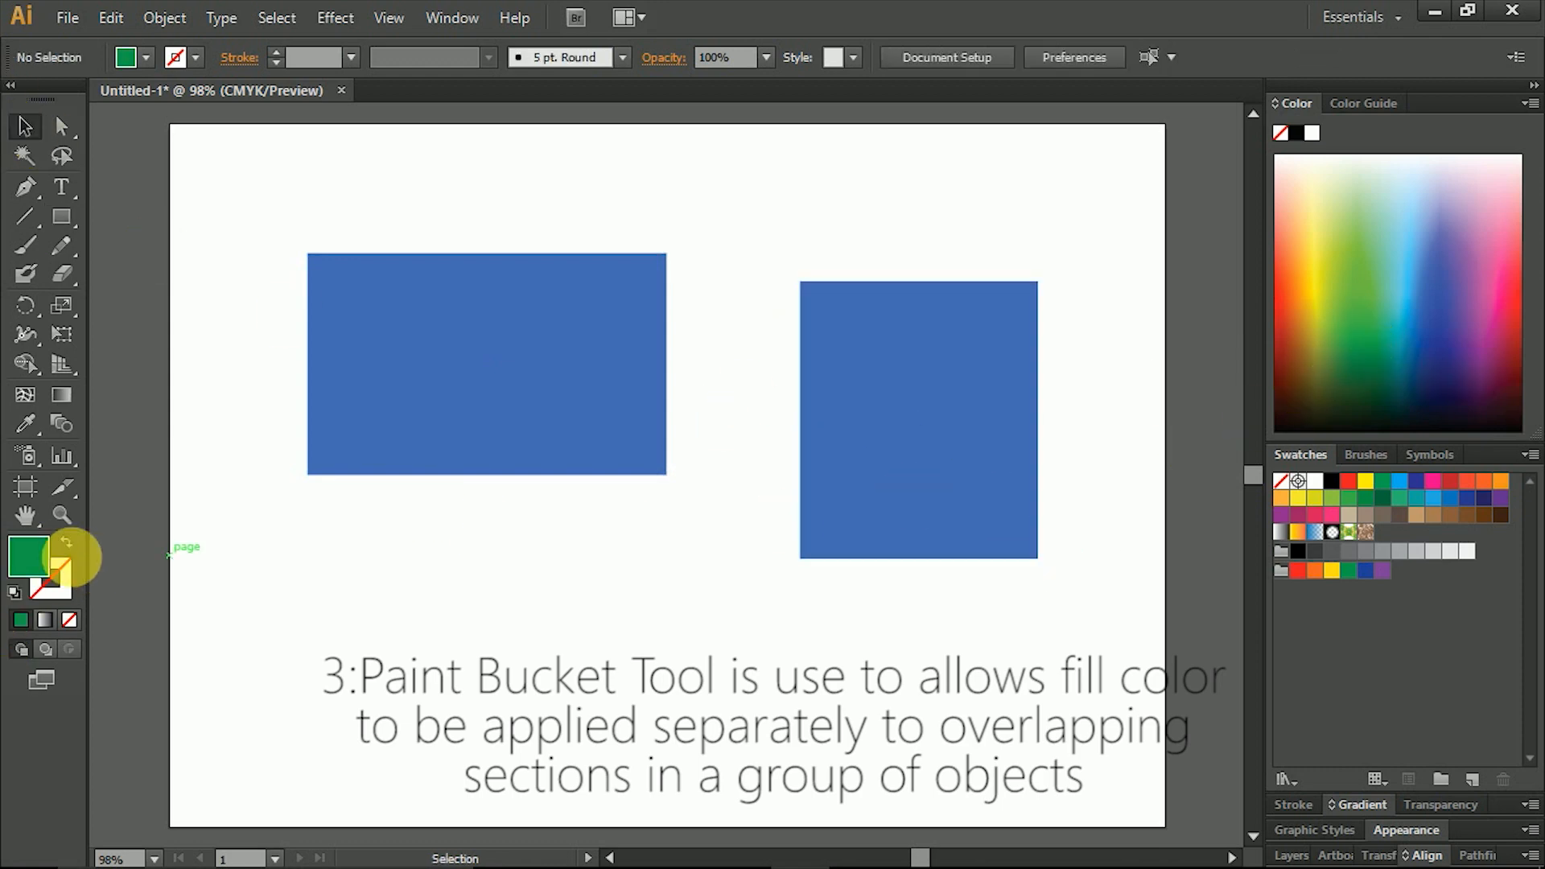
left_click(25, 370)
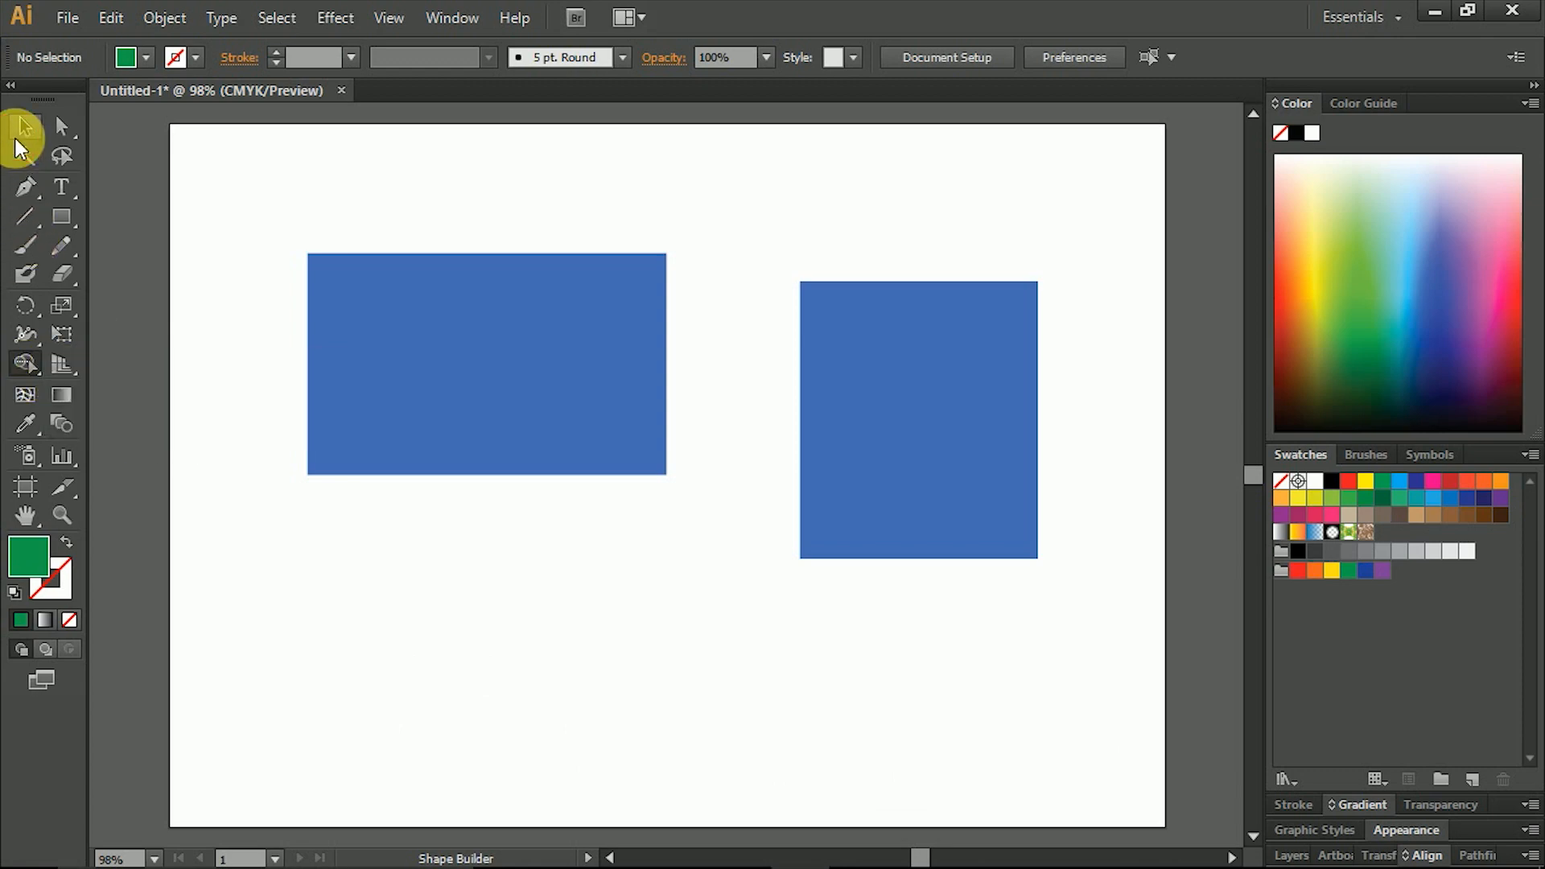
Overlap the wide rectangle with two narrow upright strips made from the second rectangle, extending past its upper and lower edges
left_click(18, 128)
left_click_drag(596, 424, 640, 461)
left_click_drag(938, 493, 523, 482)
left_click_drag(621, 409, 619, 467)
left_click(832, 584)
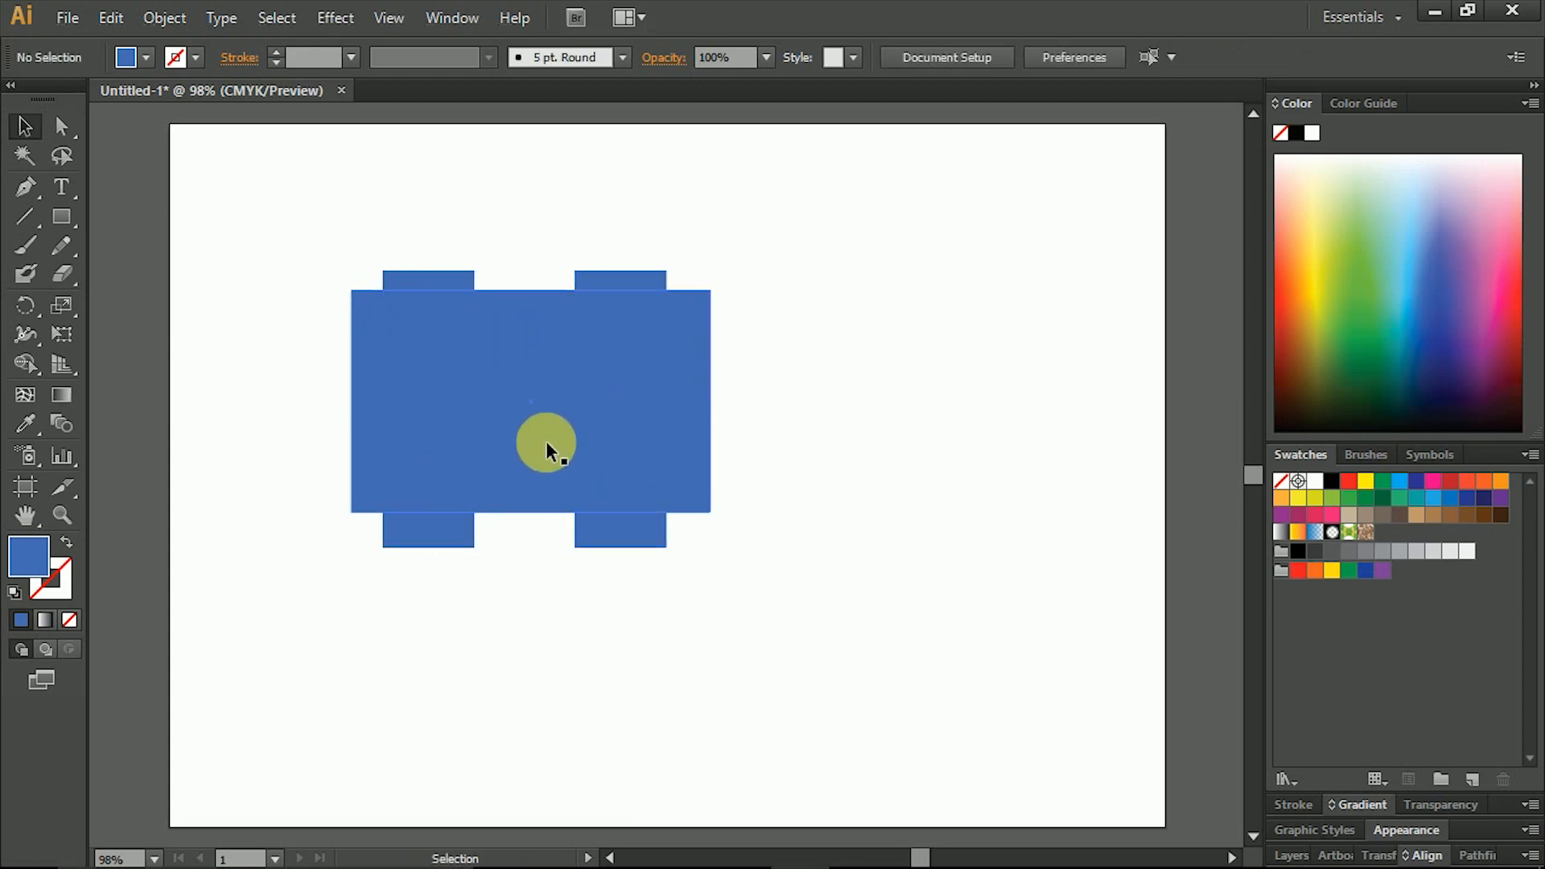
left_click(263, 465)
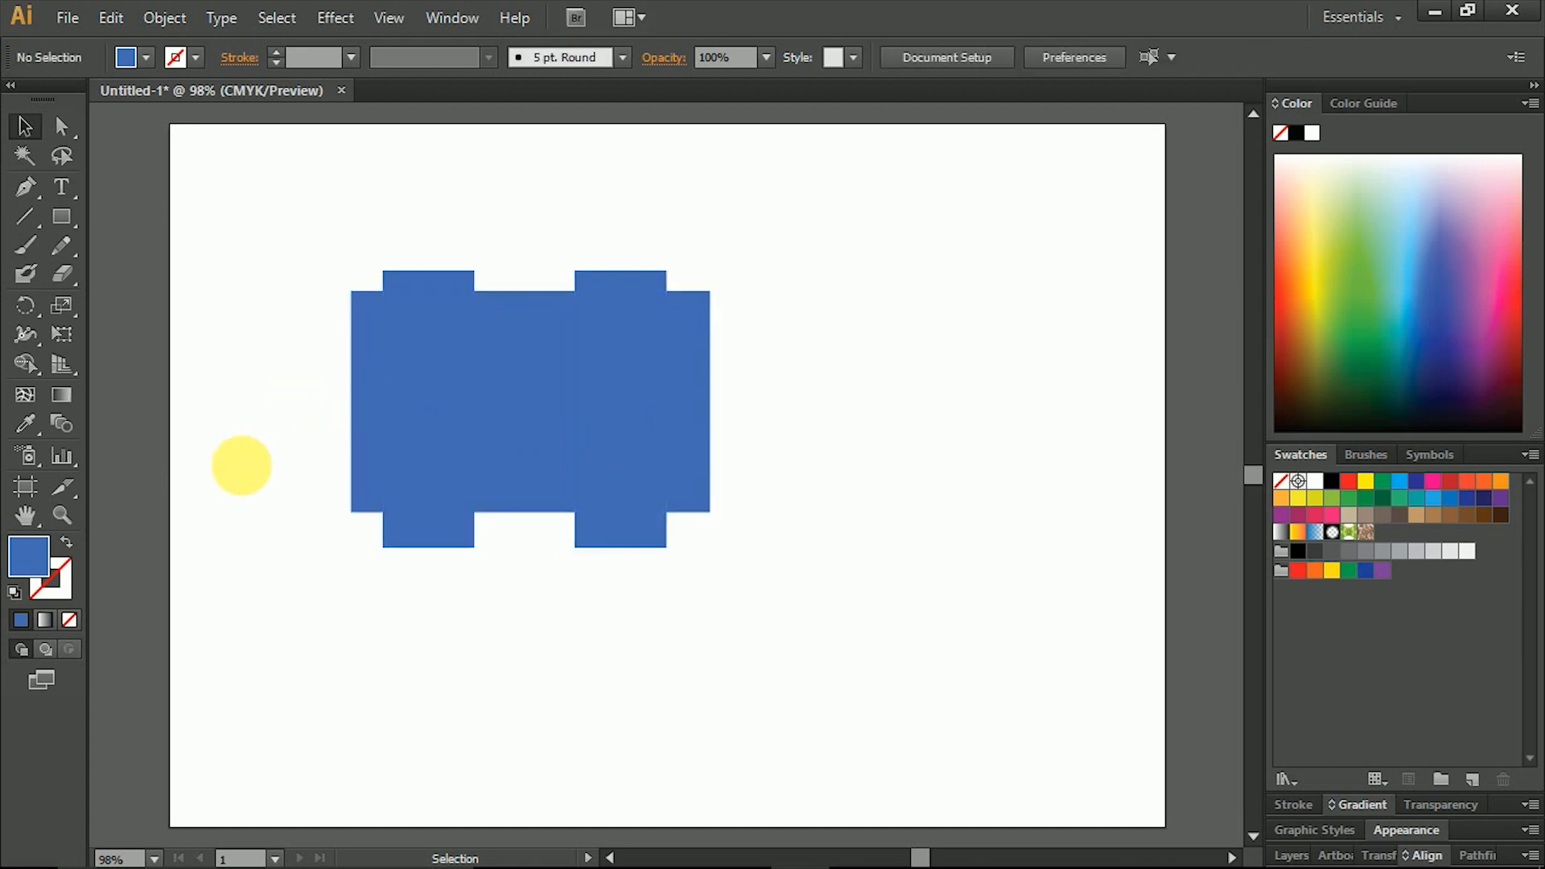
Turn the three overlapping shapes into a Live Paint group and fill both areas where the strips cross the rectangle dark green
left_click_drag(707, 462, 808, 511)
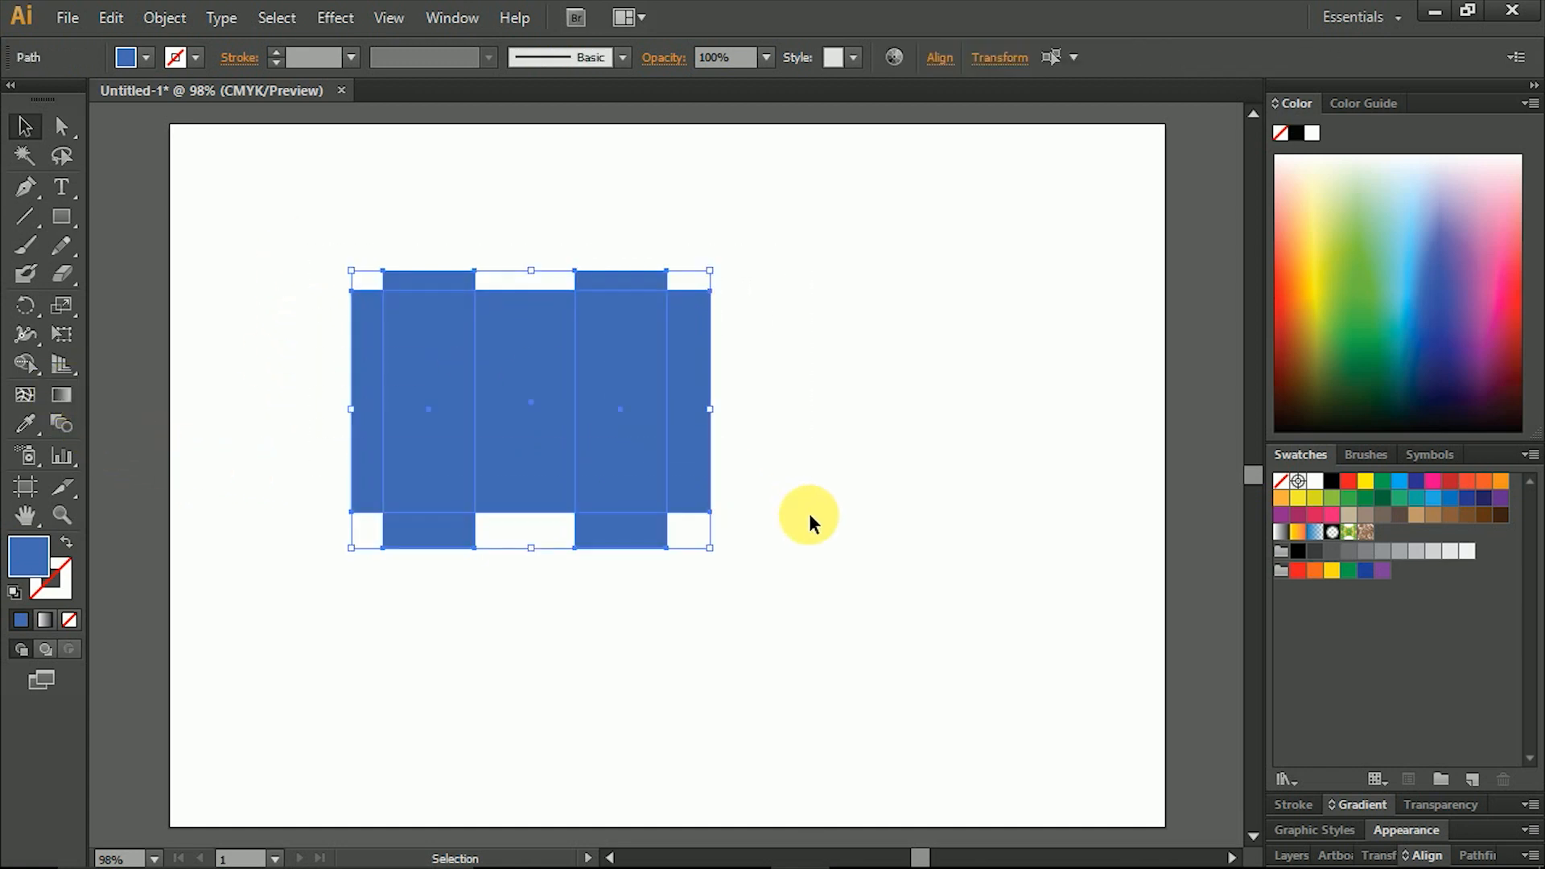
left_click_drag(27, 371, 121, 389)
left_click(417, 421)
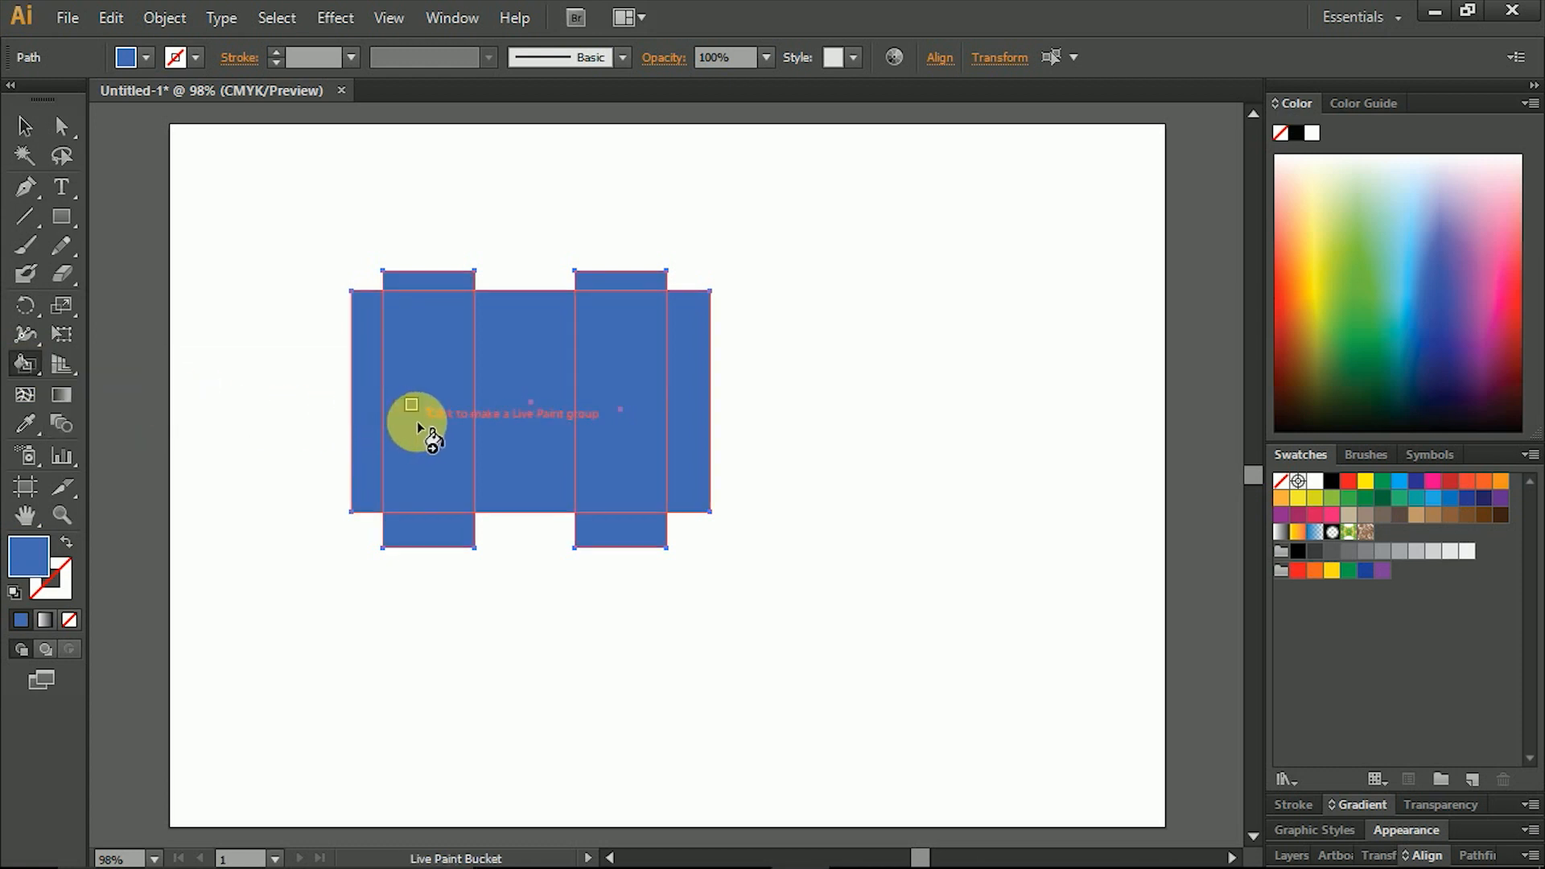
left_click(428, 412)
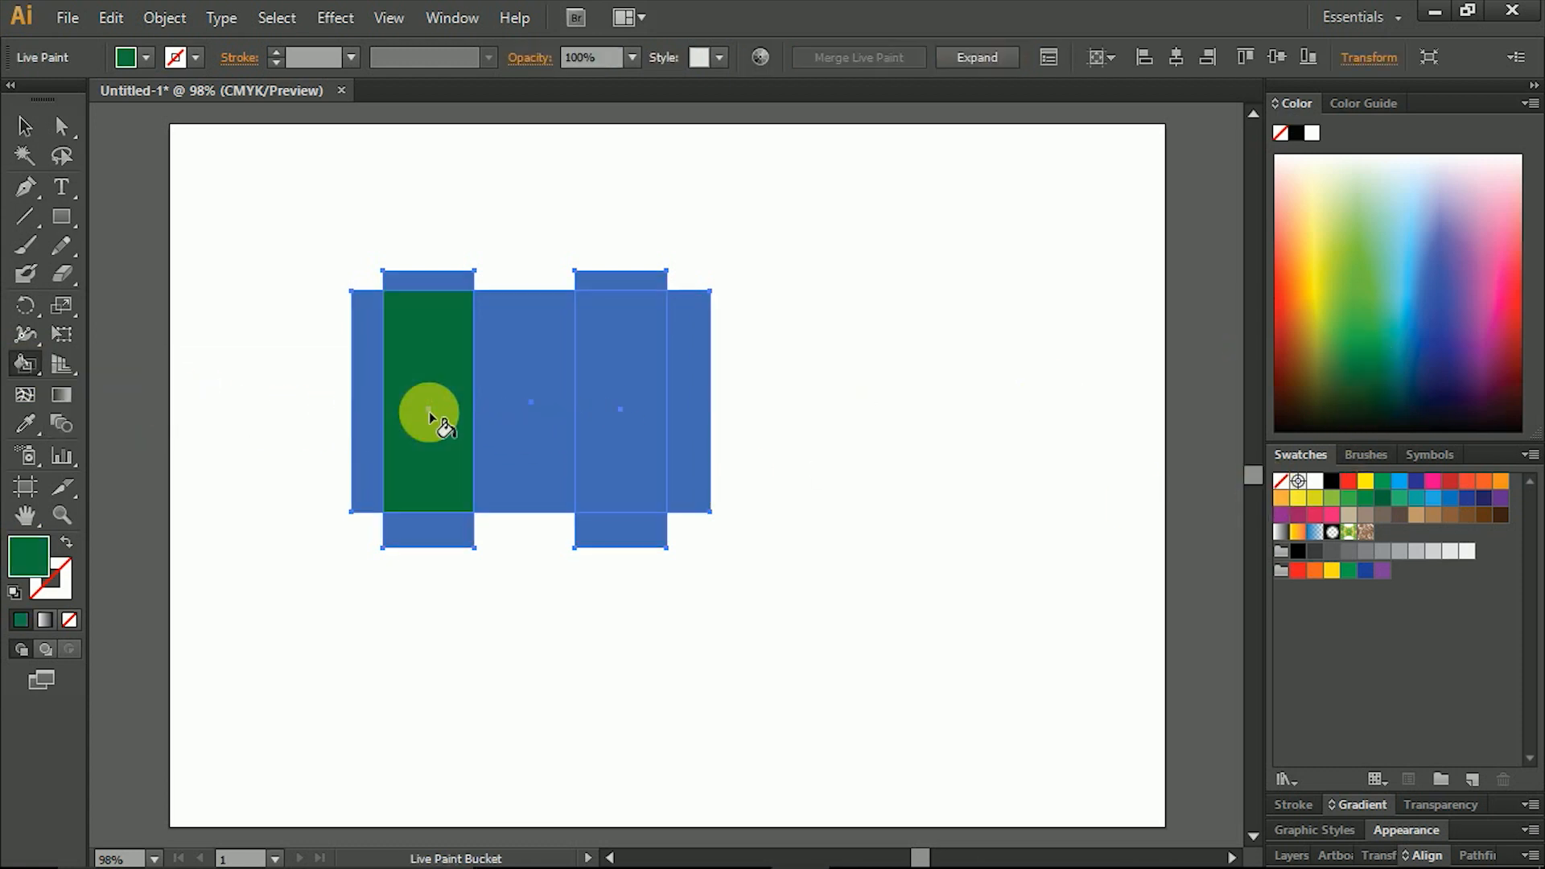
left_click(630, 360)
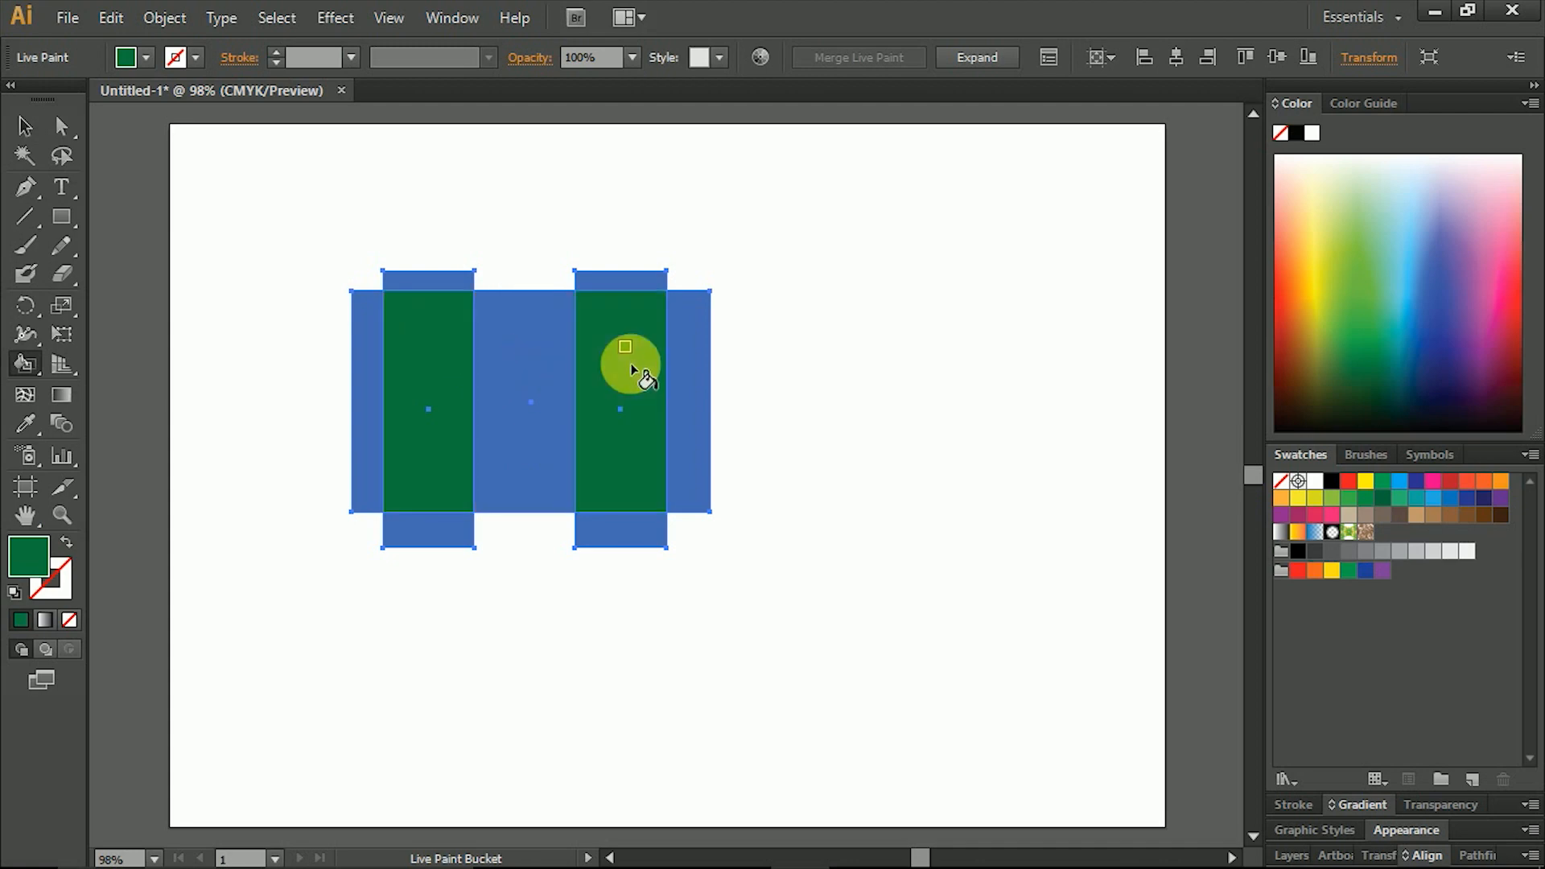
Fill the two strip ends above the rectangle with black using the Live Paint Bucket
left_click(1296, 133)
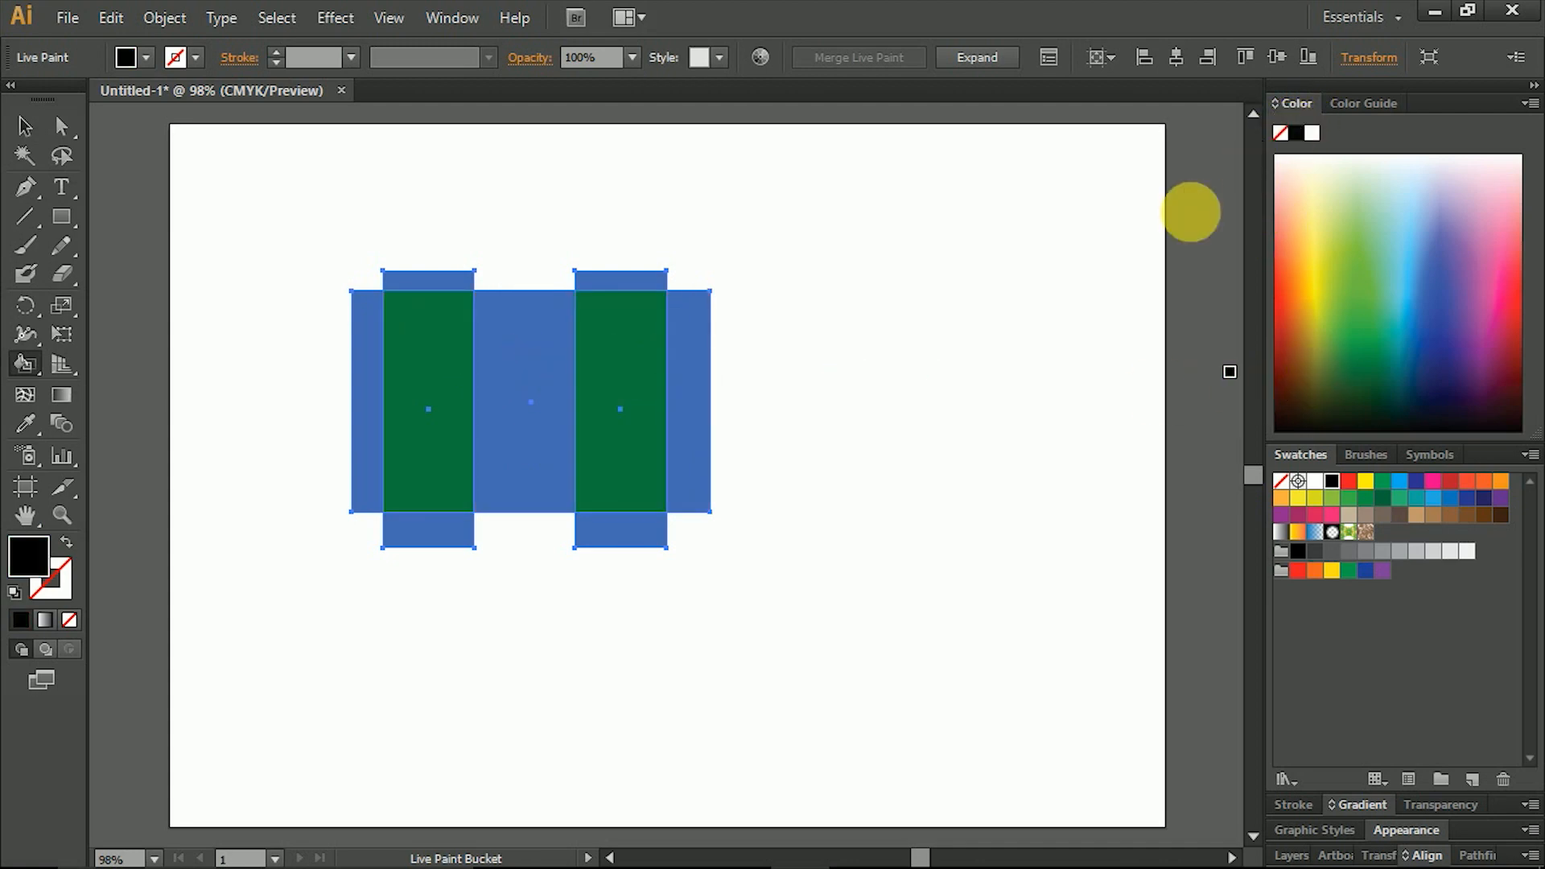
left_click(638, 283)
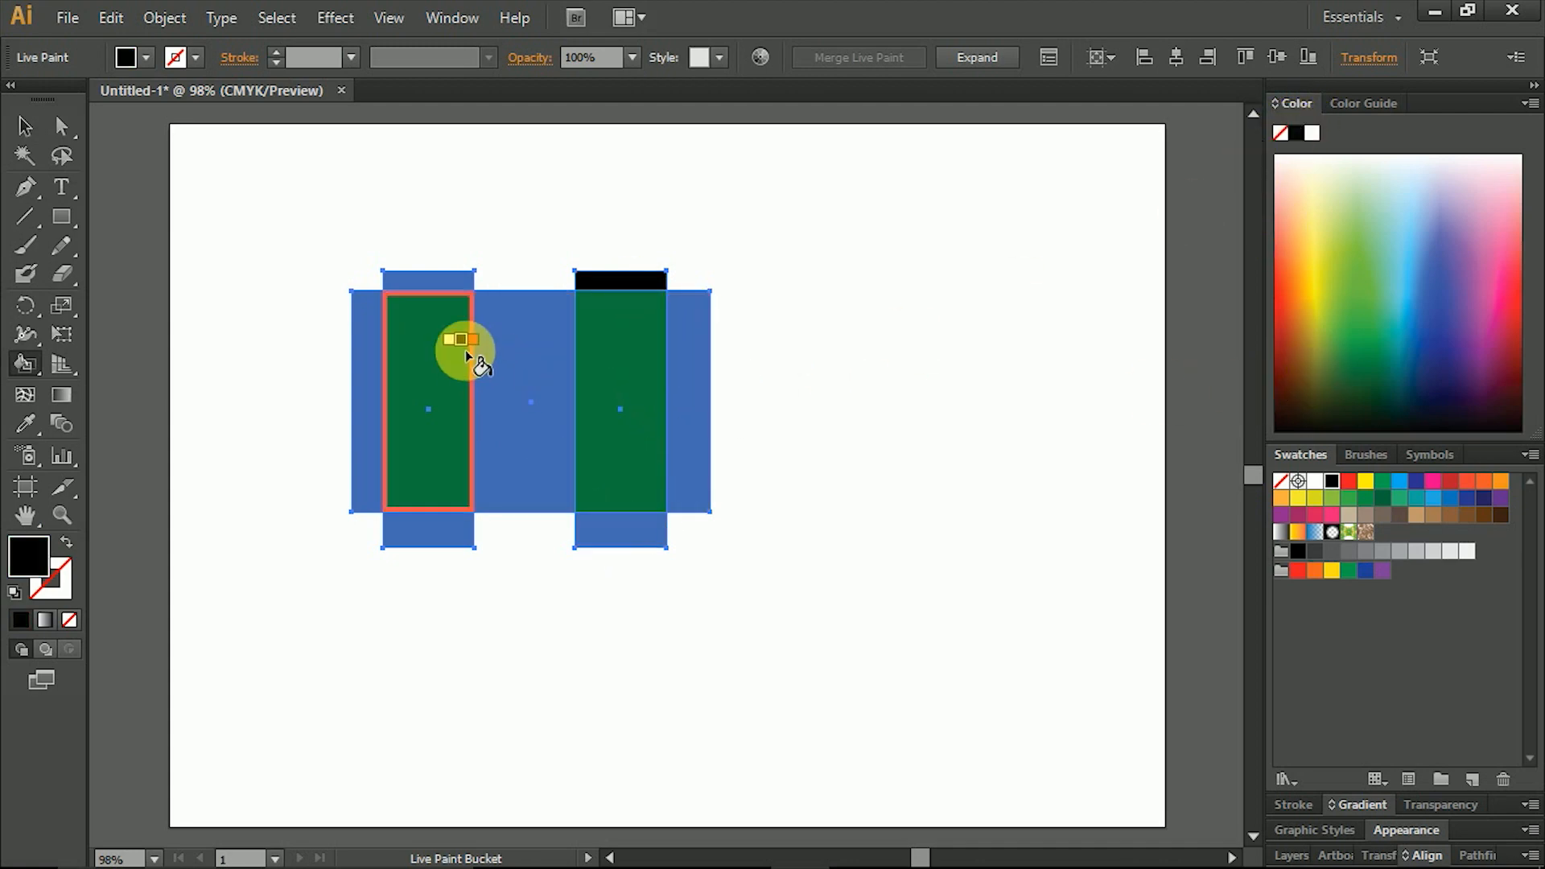
left_click(459, 281)
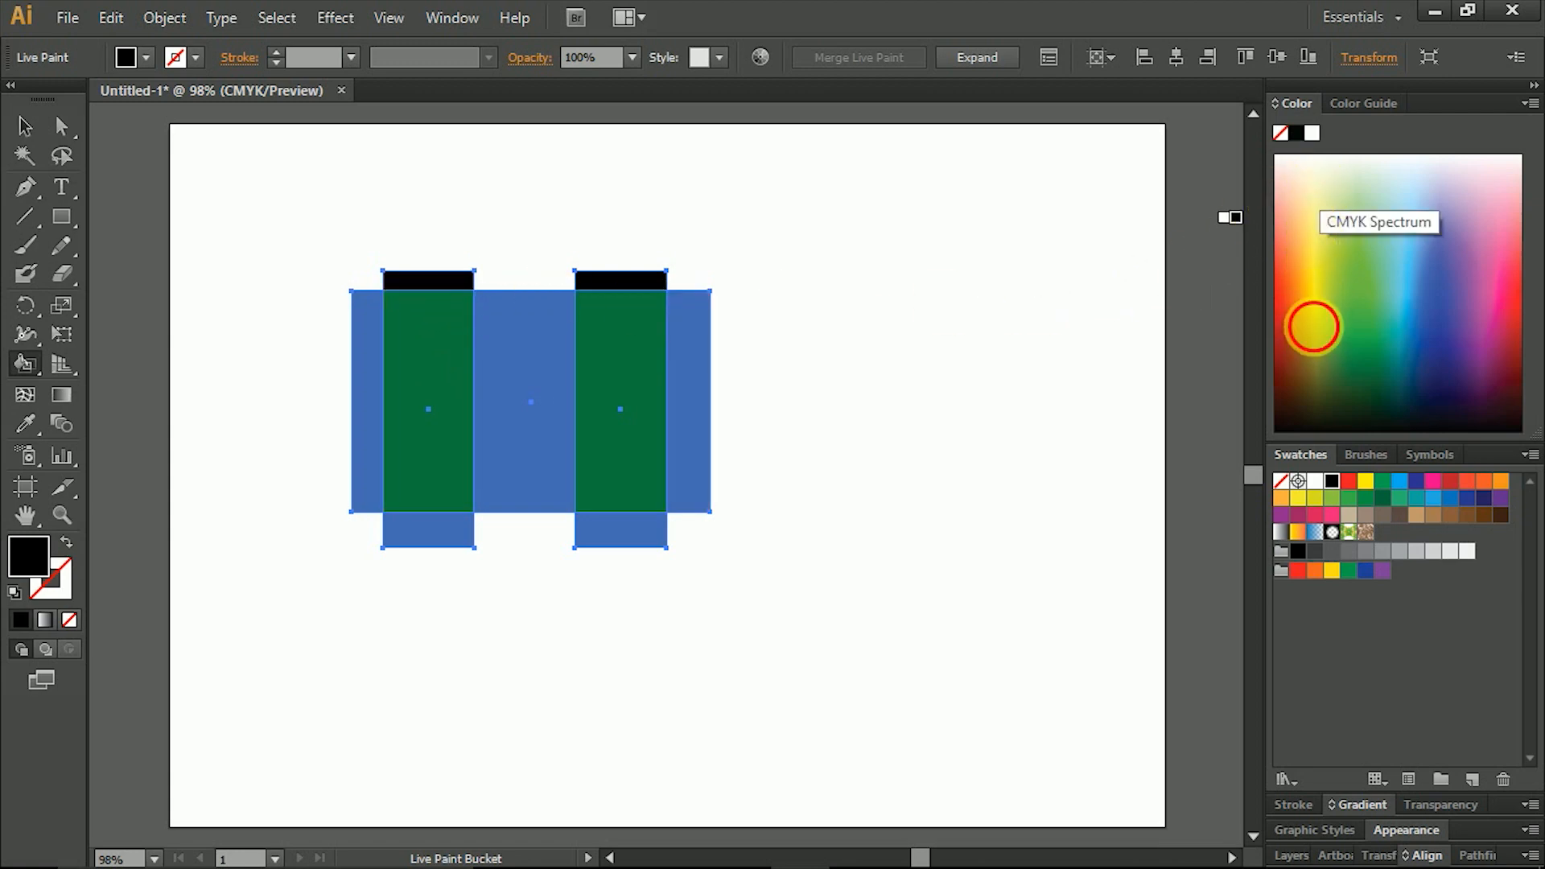
Fill the two strip ends below the rectangle with dark yellow using the Live Paint Bucket
left_click(1312, 326)
left_click(413, 526)
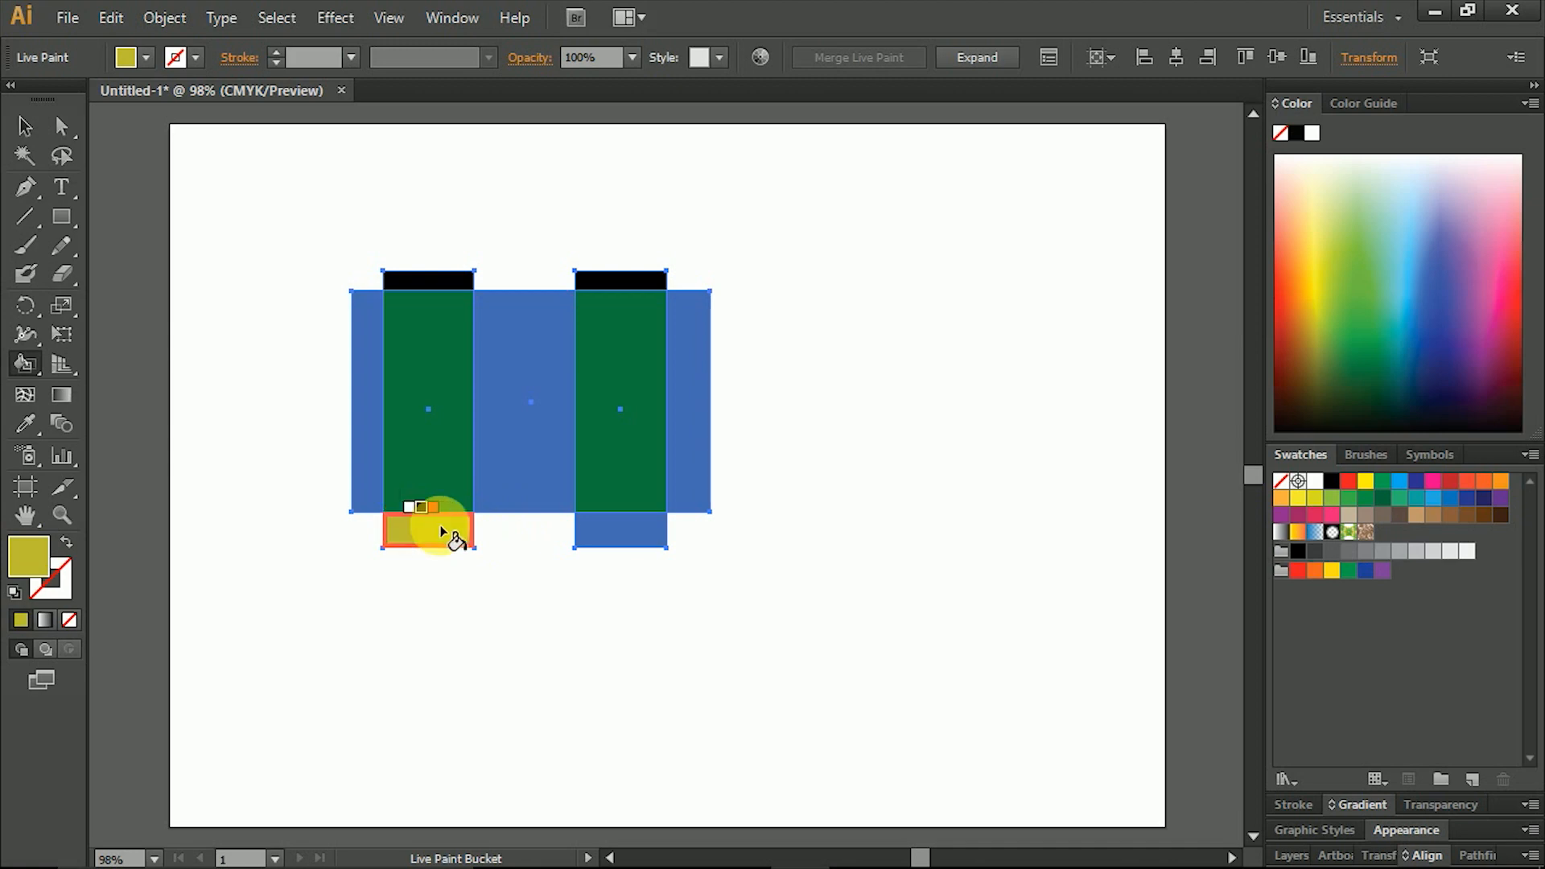
left_click(592, 528)
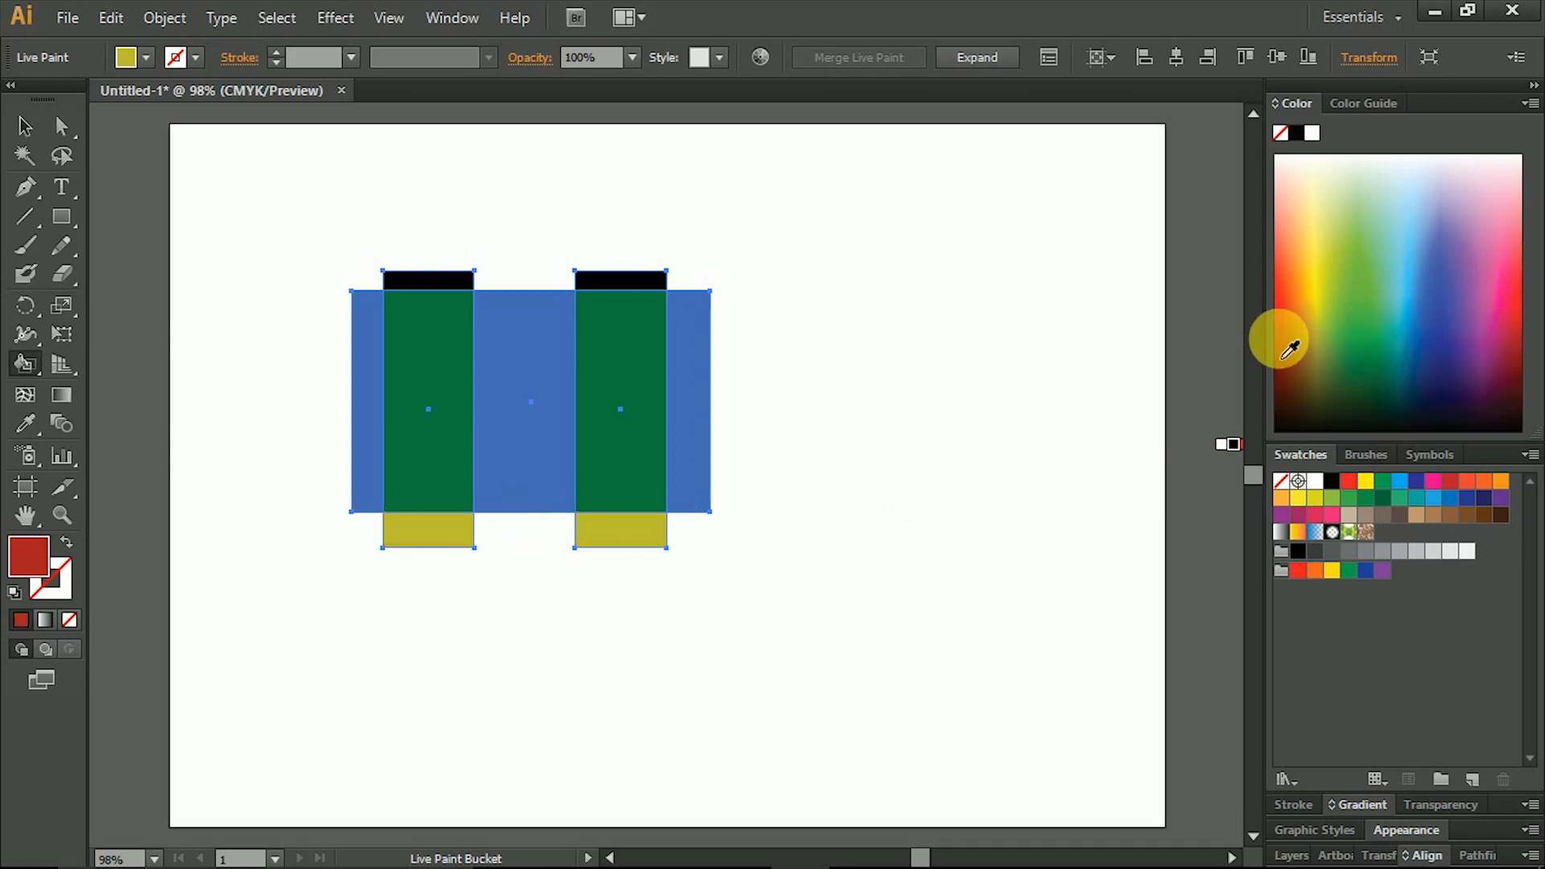
Fill the central area between the strips red and the rectangle's left edge area very dark teal
left_click(544, 400)
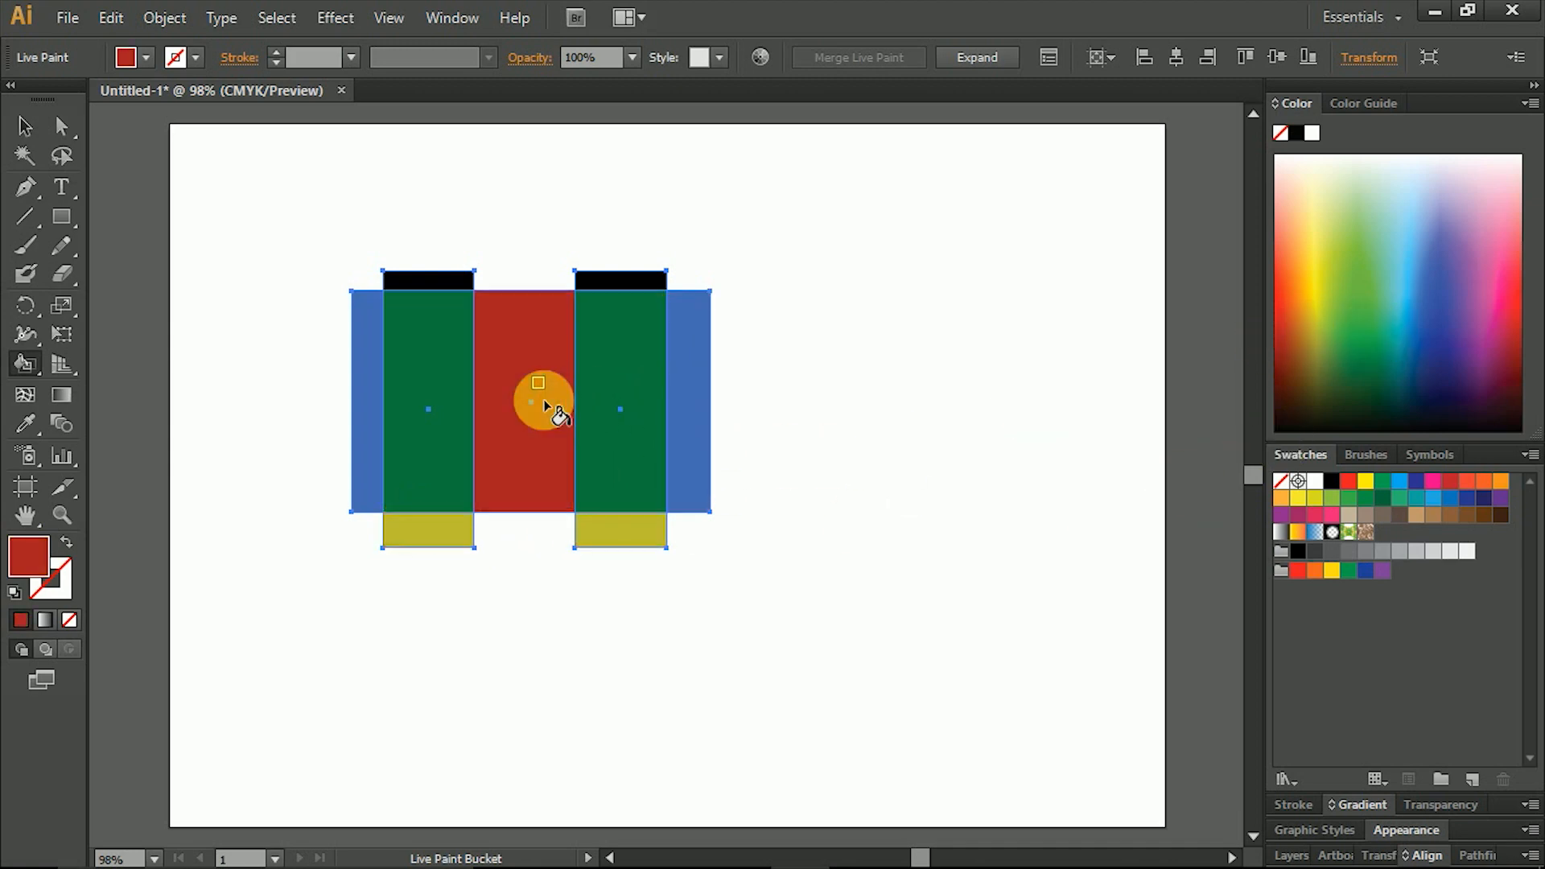
left_click_drag(1455, 374, 1400, 416)
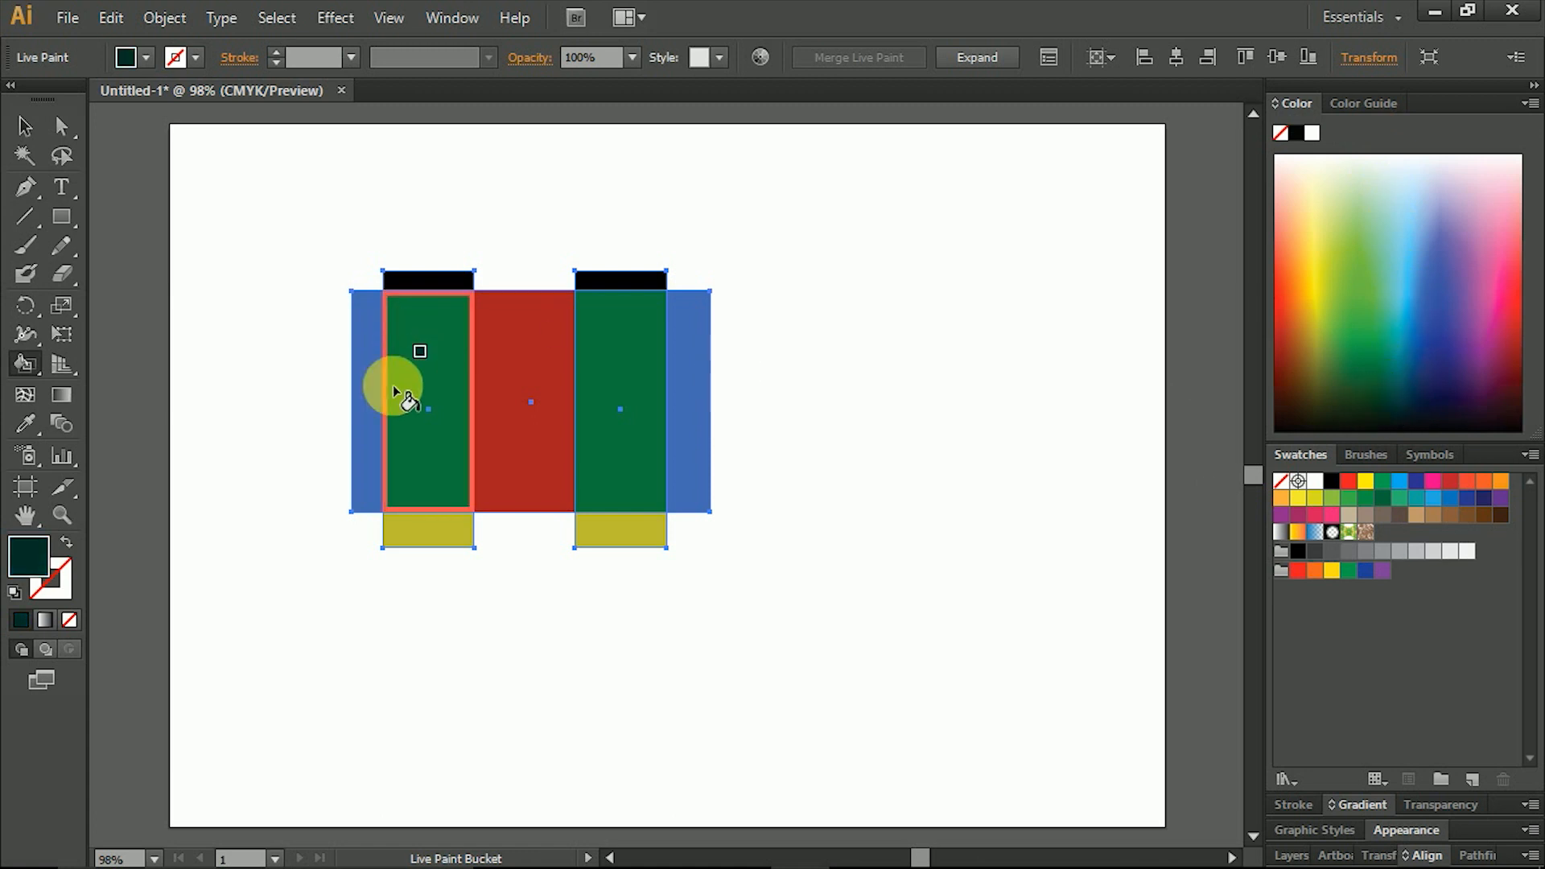
left_click(341, 394)
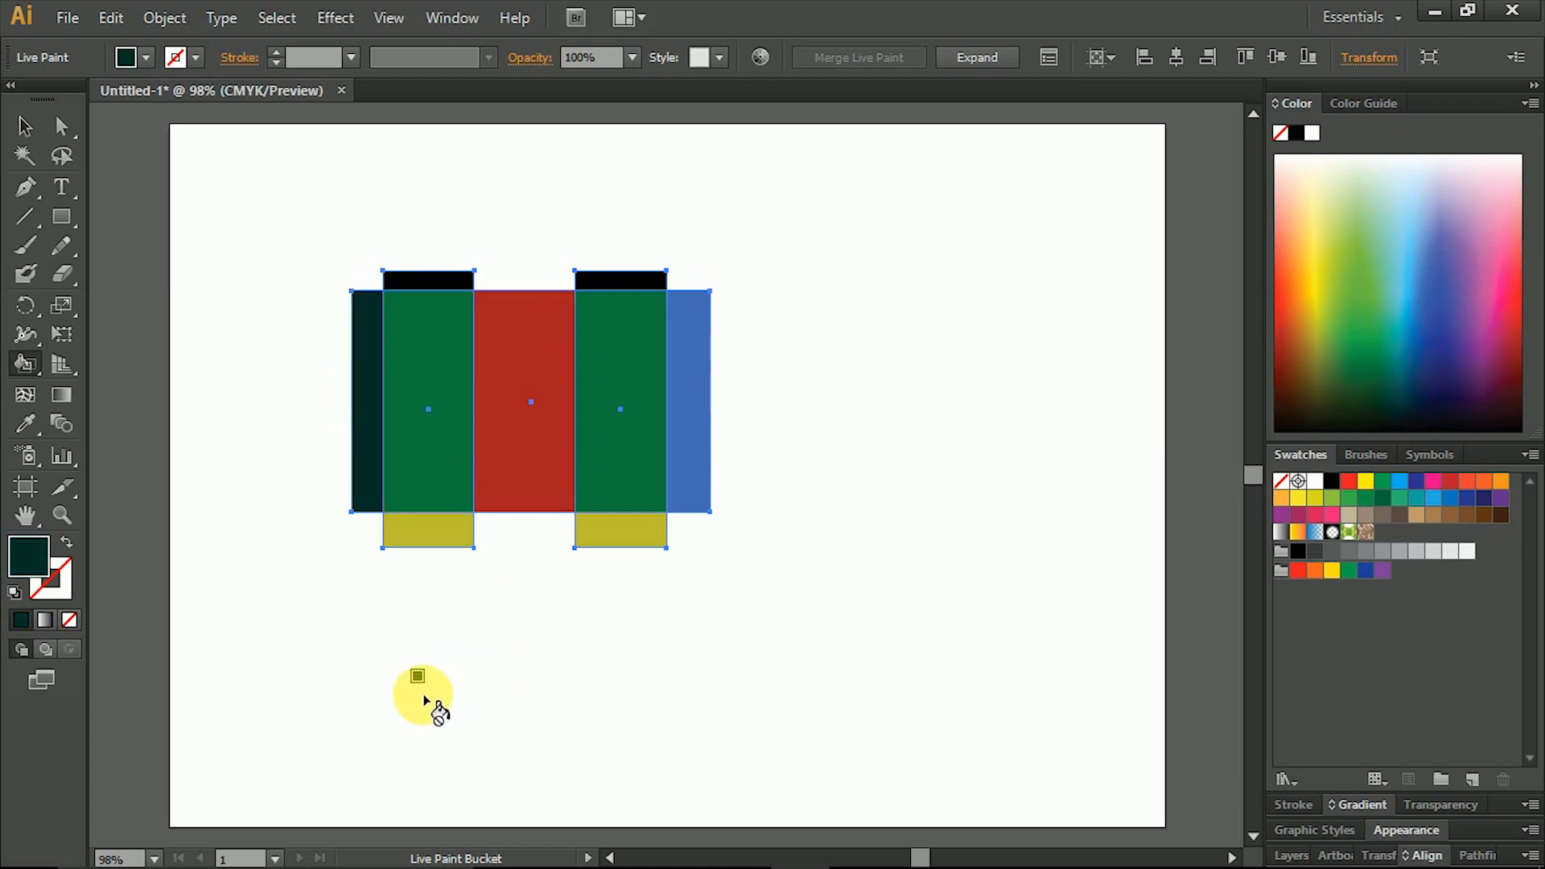
Expand the striped Live Paint group and move the expanded artwork slightly right on the artboard
left_click(24, 127)
mouse_move(532, 480)
left_mouse_down()
mouse_move(691, 444)
mouse_move(738, 514)
left_mouse_up()
left_click(990, 57)
left_click(954, 326)
mouse_move(843, 393)
left_mouse_down()
mouse_move(902, 362)
mouse_move(754, 416)
left_mouse_up()
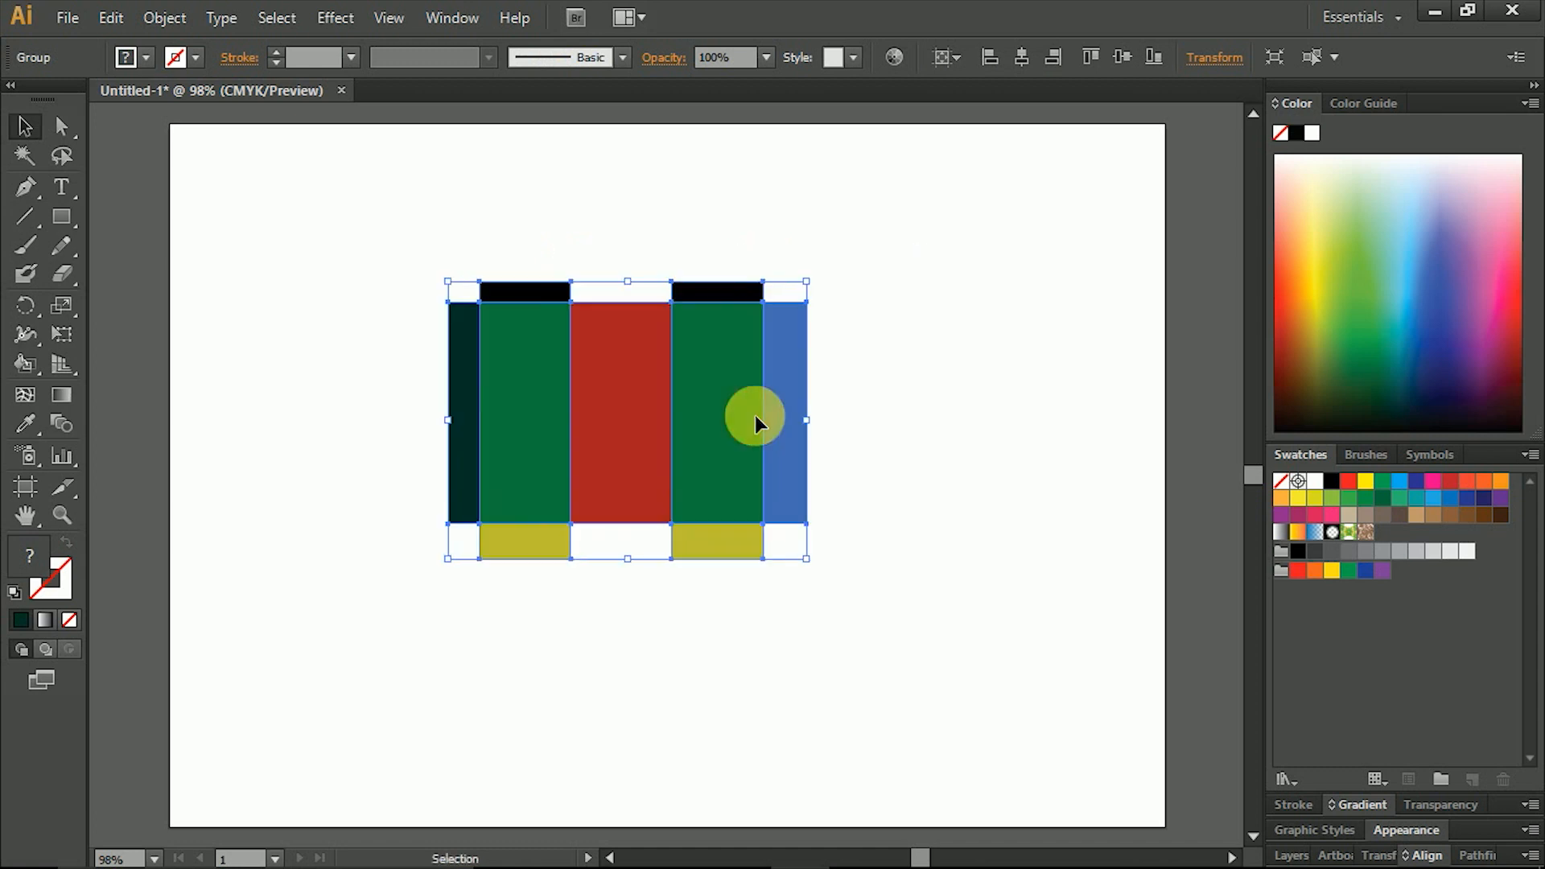
Ungroup the expanded artwork and move its coloured pieces apart across the artboard
right_click(698, 438)
left_click(806, 578)
left_click_drag(707, 442, 852, 348)
left_click_drag(782, 461, 972, 555)
left_click_drag(627, 442, 577, 558)
left_click_drag(722, 292, 762, 197)
left_click_drag(497, 348, 362, 365)
left_click_drag(476, 372, 527, 268)
left_click_drag(523, 541, 640, 618)
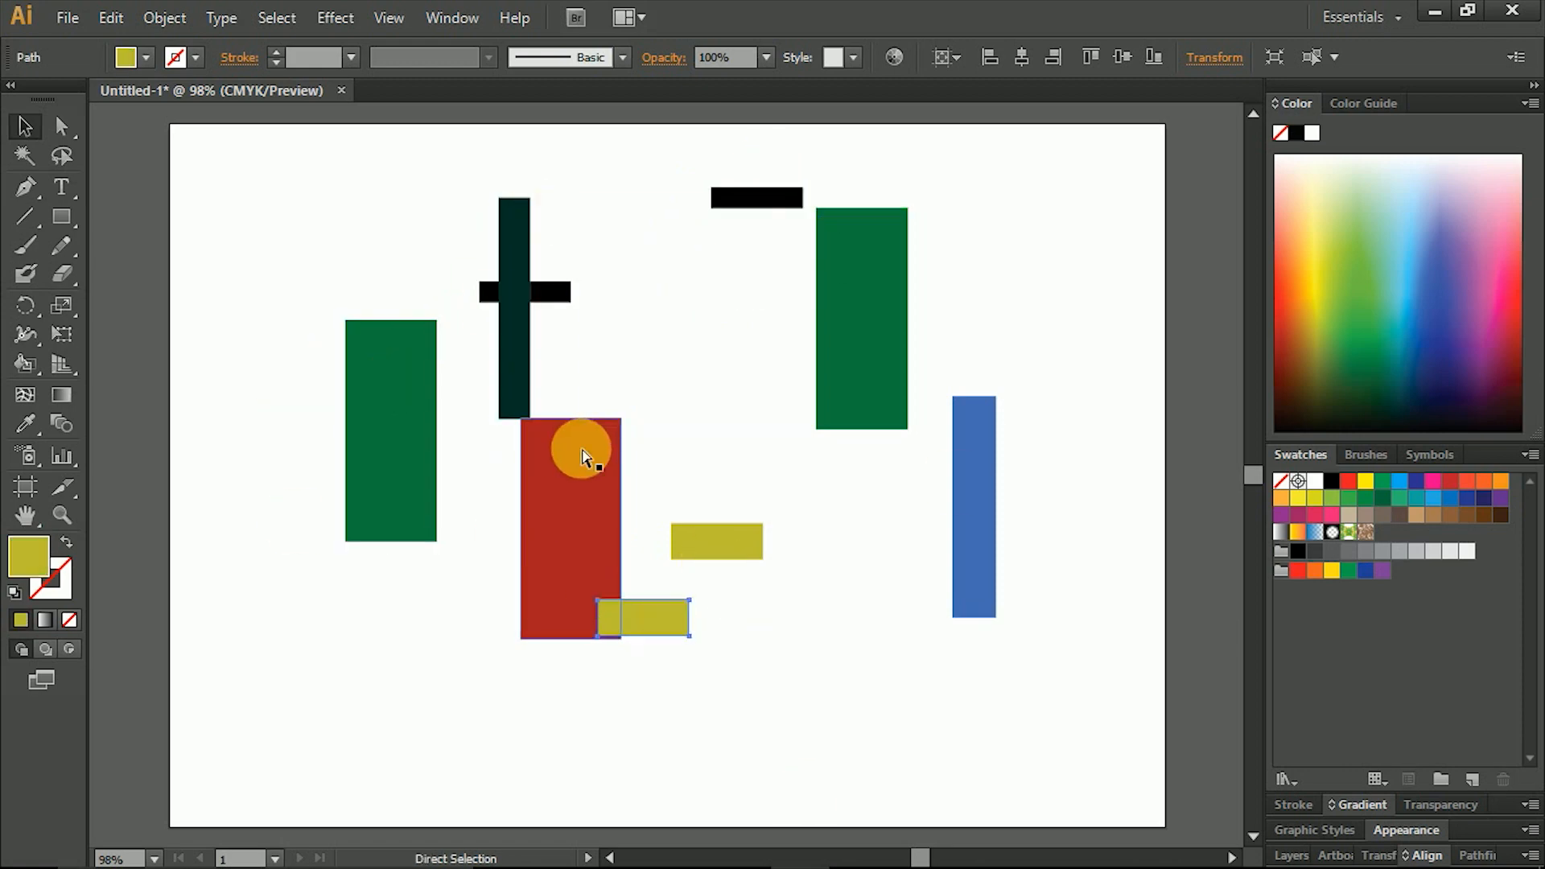
Delete all the pieces and draw a tall rectangle crossed by three horizontal bars of different lengths
key("ctrl+a")
key("Delete")
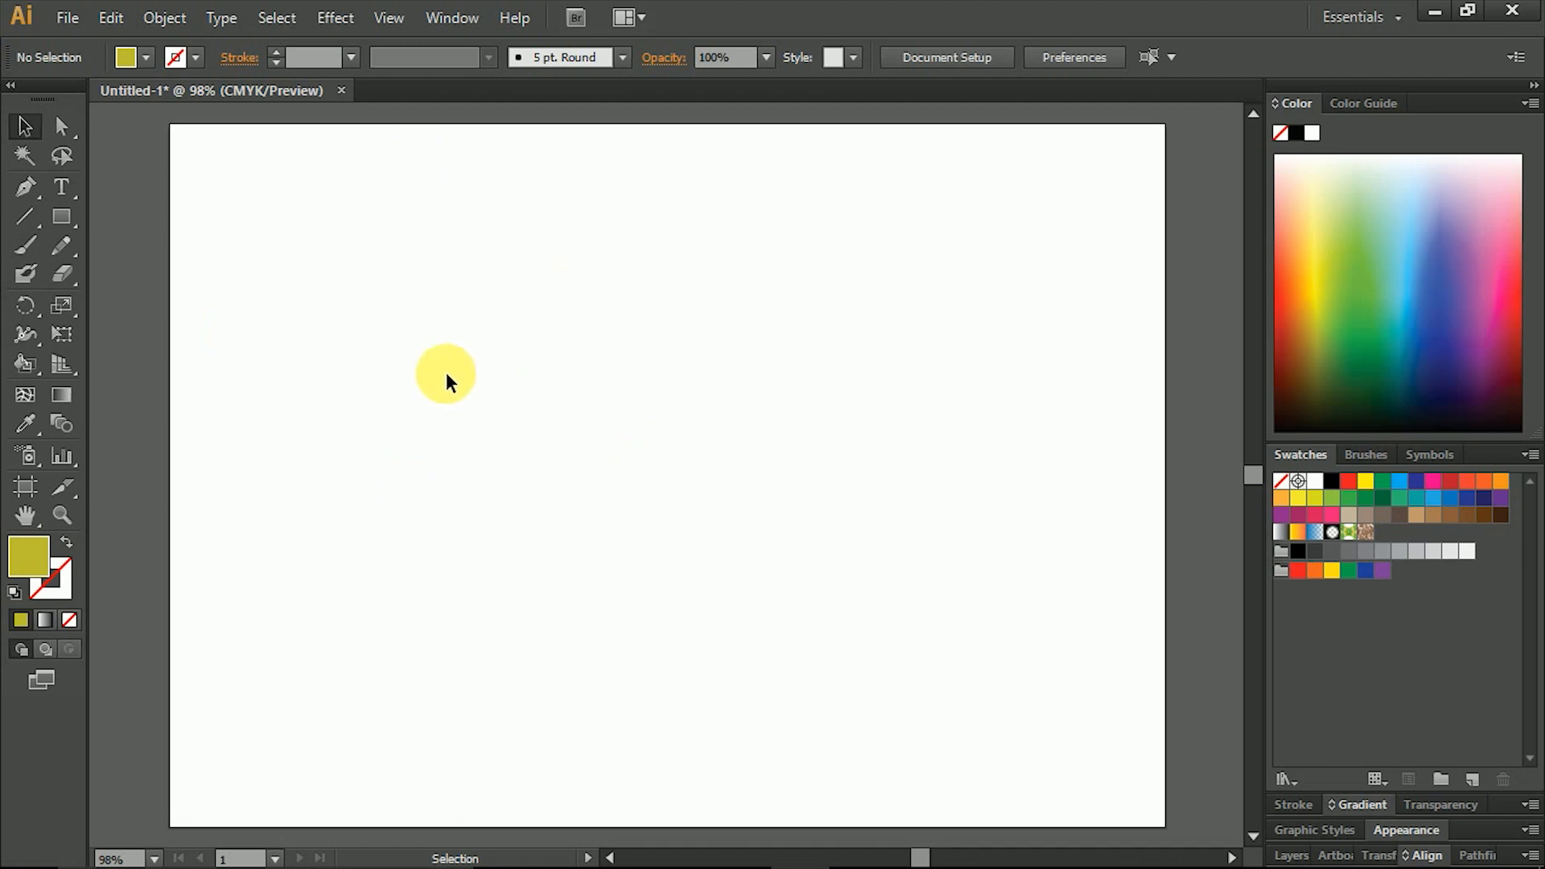
mouse_move(21, 374)
left_mouse_down()
mouse_move(119, 428)
mouse_move(154, 428)
mouse_move(25, 366)
left_mouse_up()
key("m")
left_click_drag(353, 312, 528, 665)
left_click_drag(297, 377, 630, 423)
mouse_move(264, 542)
left_mouse_down()
mouse_move(596, 593)
mouse_move(702, 581)
left_mouse_up()
left_click_drag(311, 467, 742, 499)
Move the tall rectangle and its three bars together toward the middle of the artboard
key("v")
key("ctrl+a")
left_click_drag(385, 379, 596, 336)
left_click(807, 604)
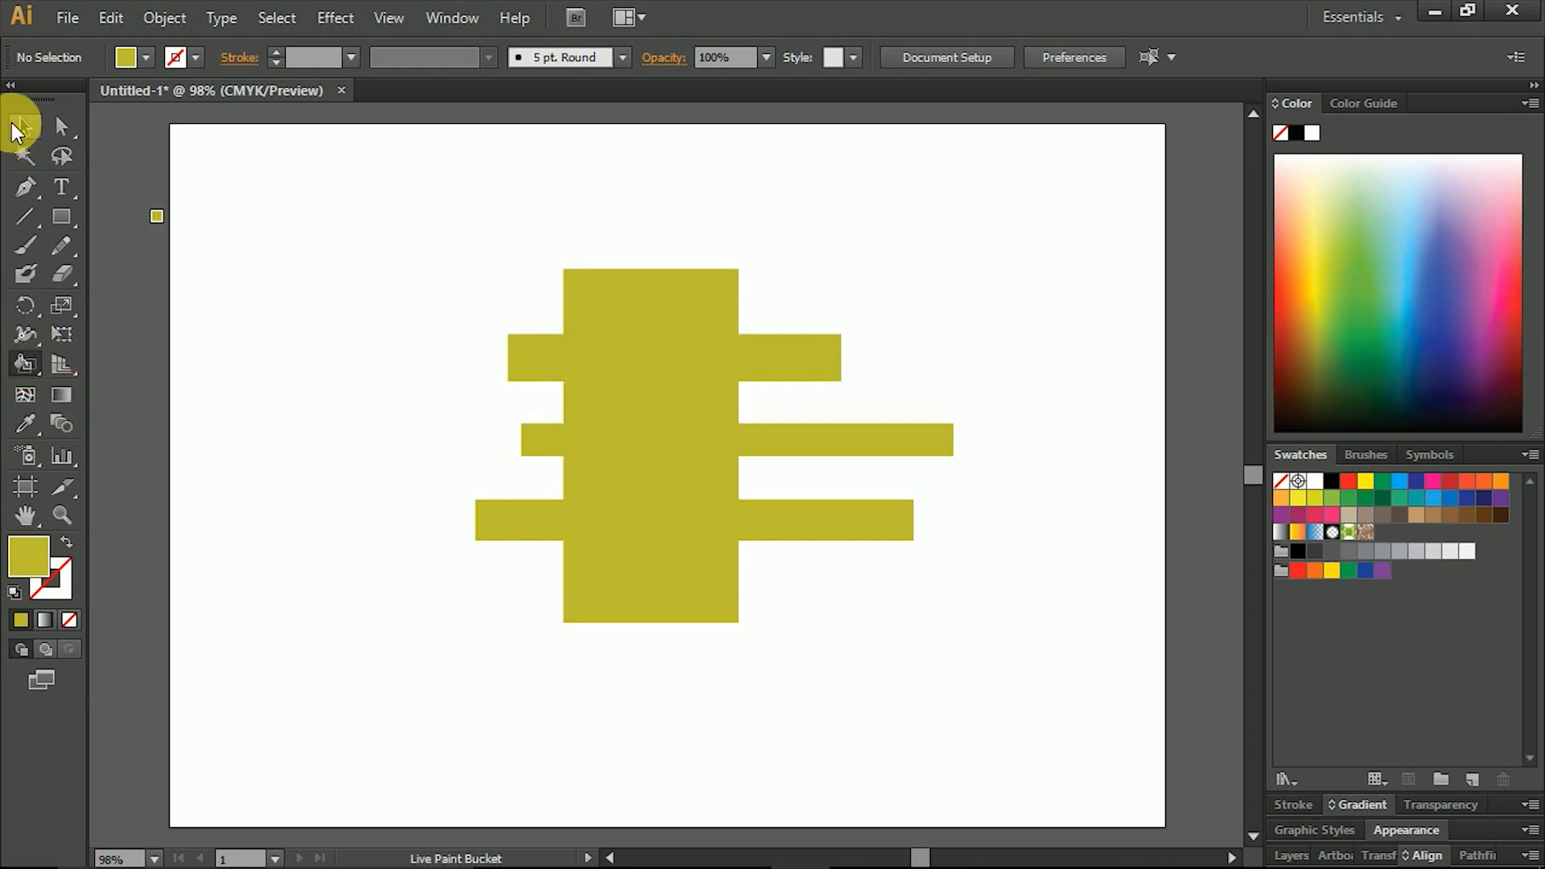
Turn the rectangle and three bars into a Live Paint group and fill the rectangle's top section brown
left_click_drag(463, 219, 673, 645)
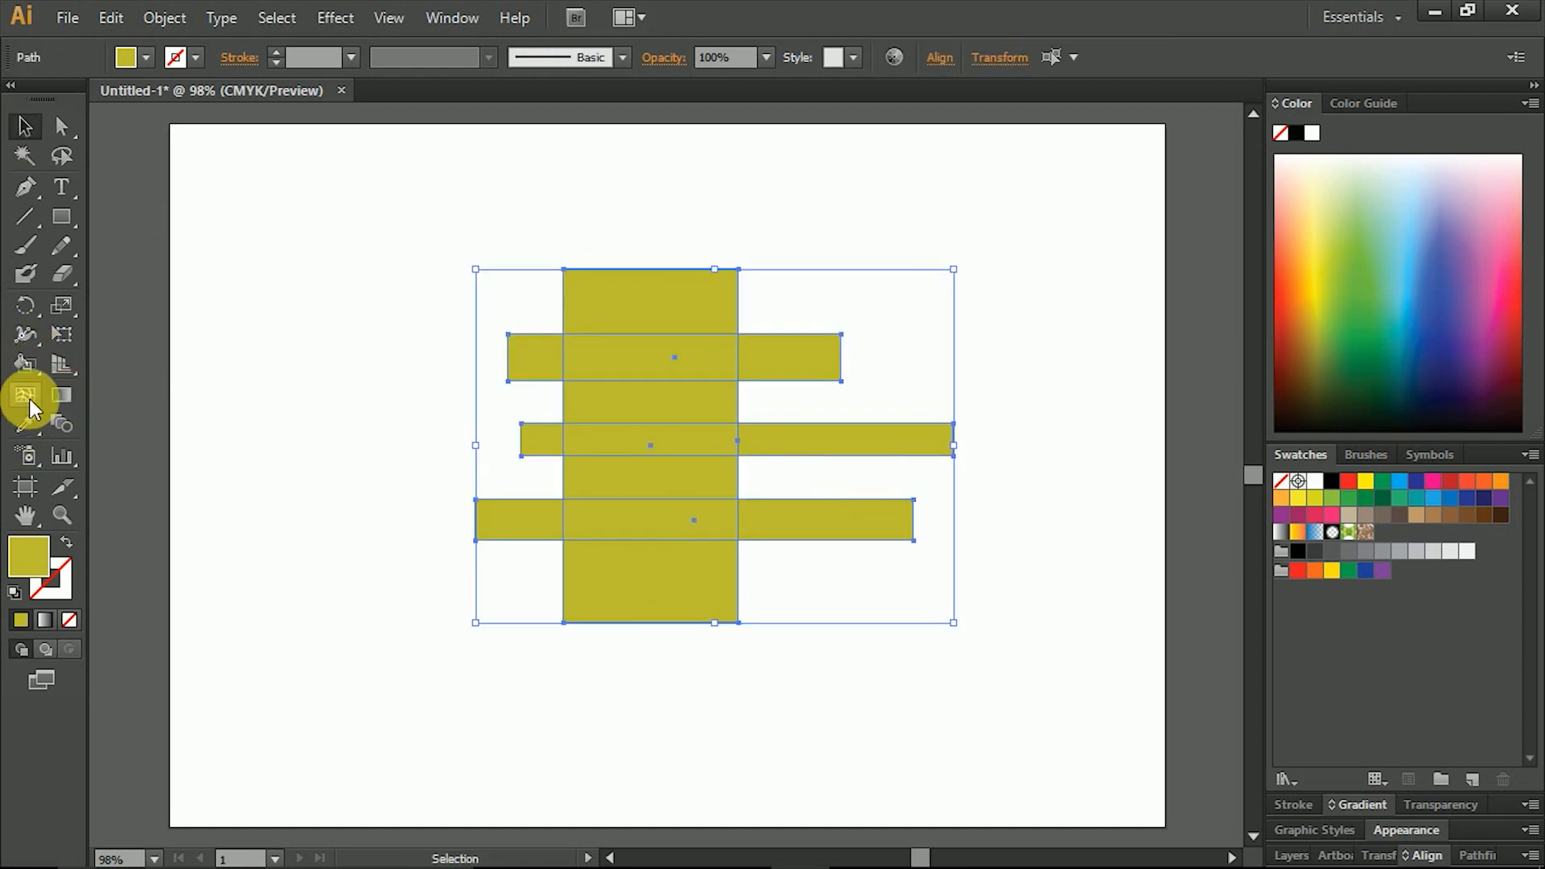
left_click(25, 366)
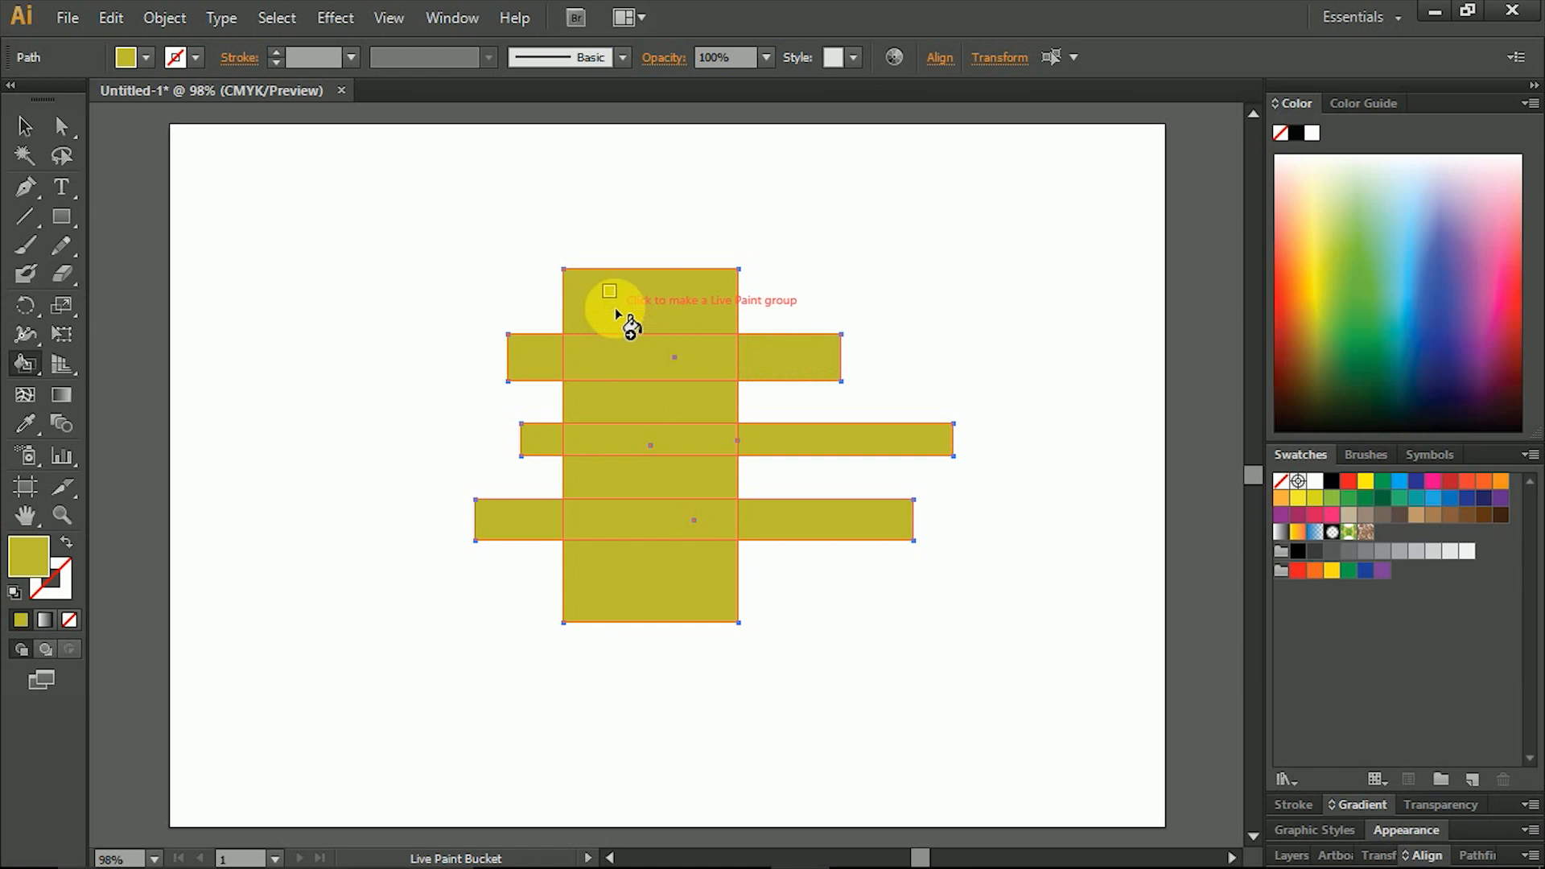
left_click(632, 316)
left_click(1310, 368)
left_click(649, 322)
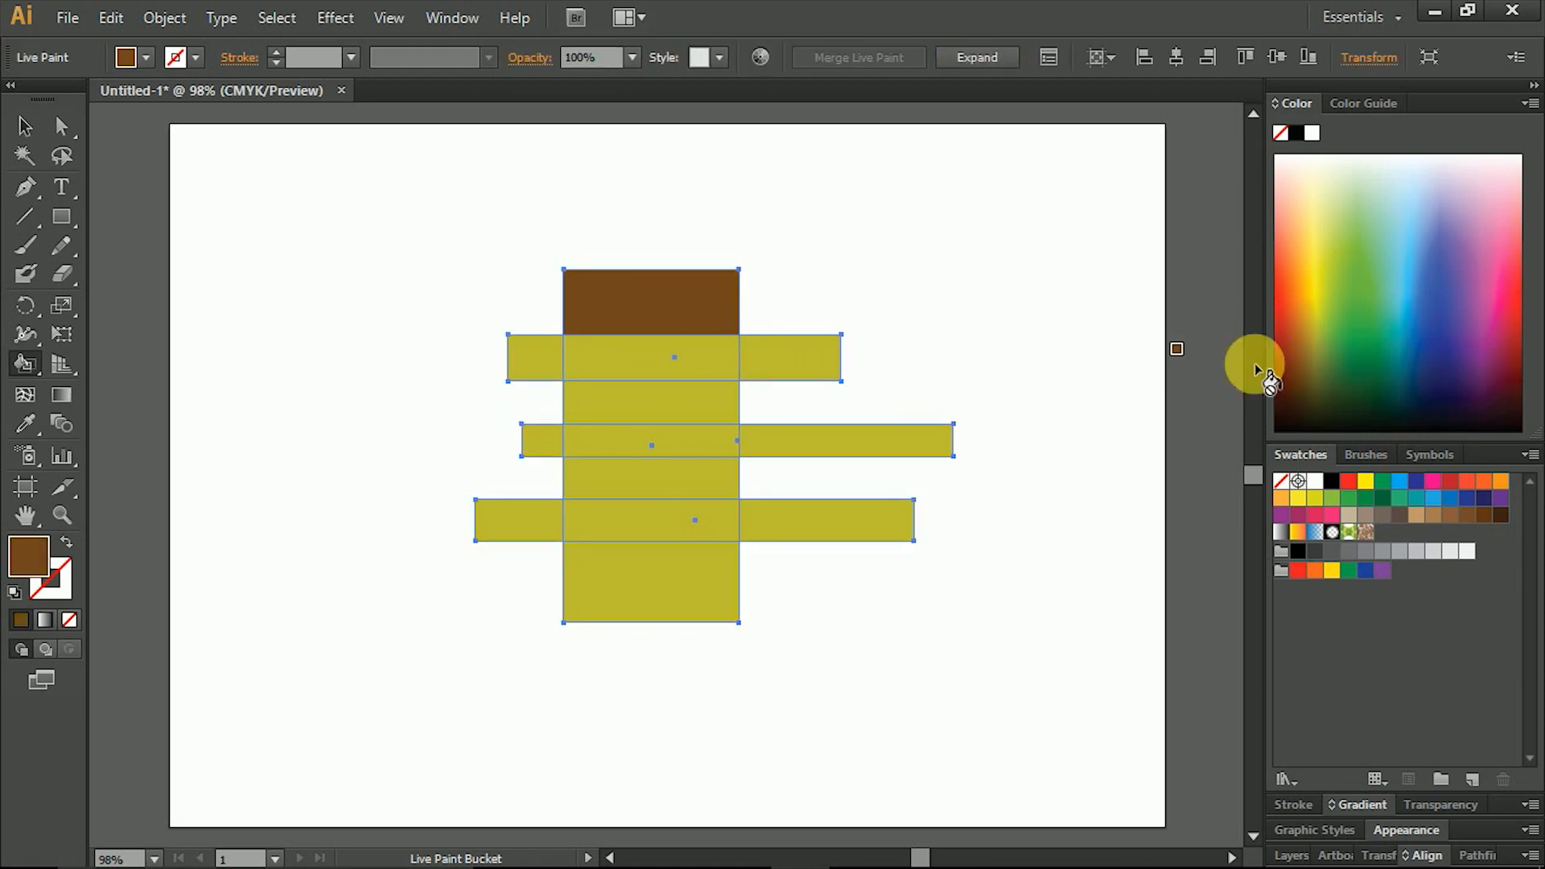
Fill the rectangle's section between the upper and middle bars green and the middle bar's crossing dark blue
left_click(1365, 366)
left_click(684, 402)
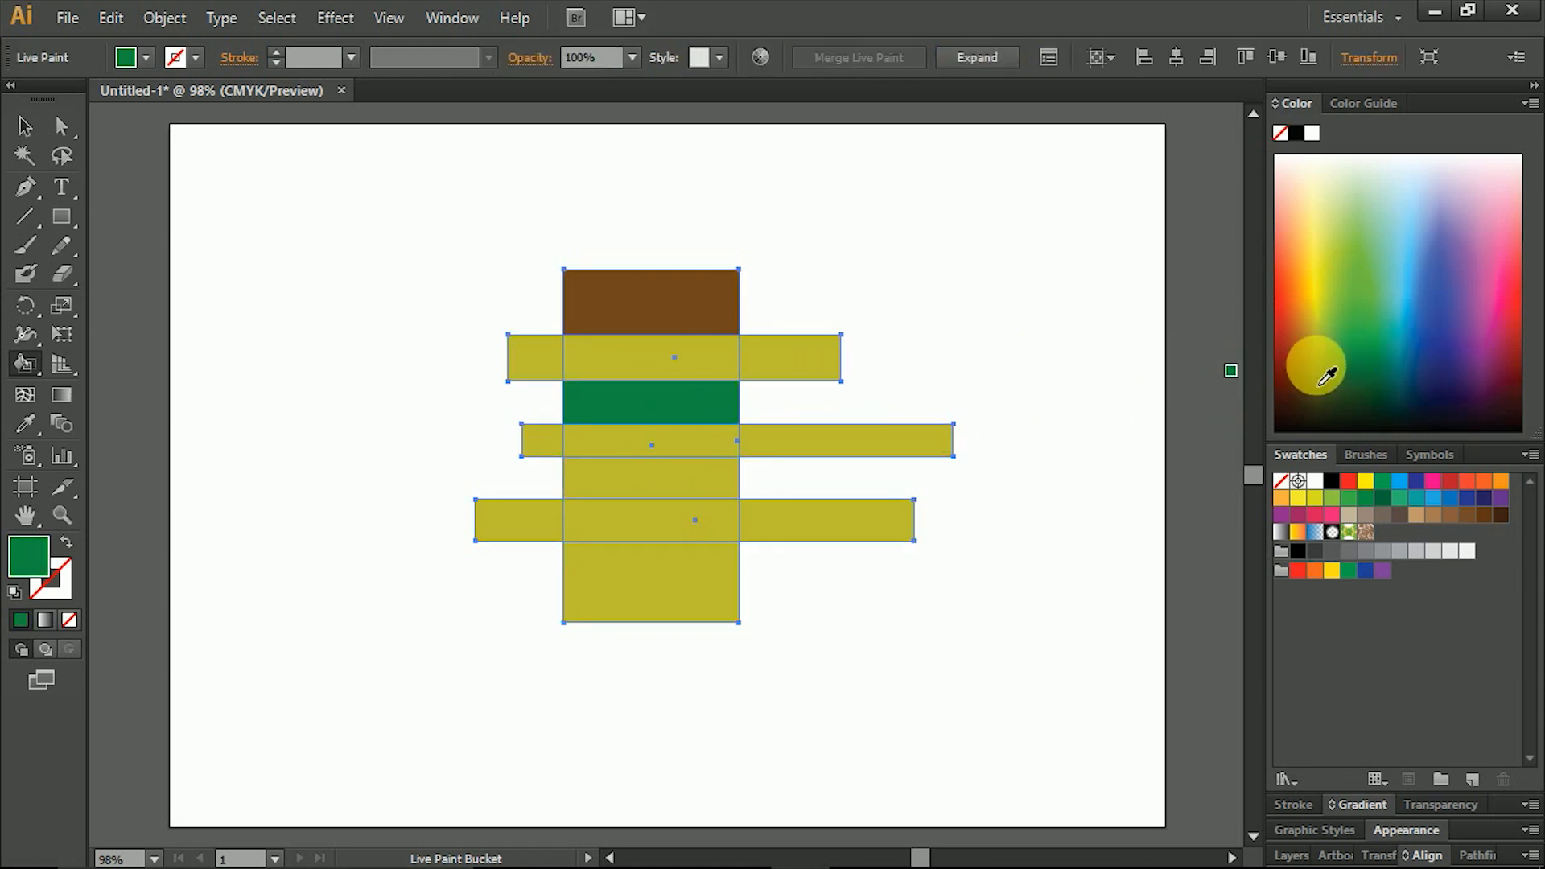
left_click(1463, 368)
left_click(702, 444)
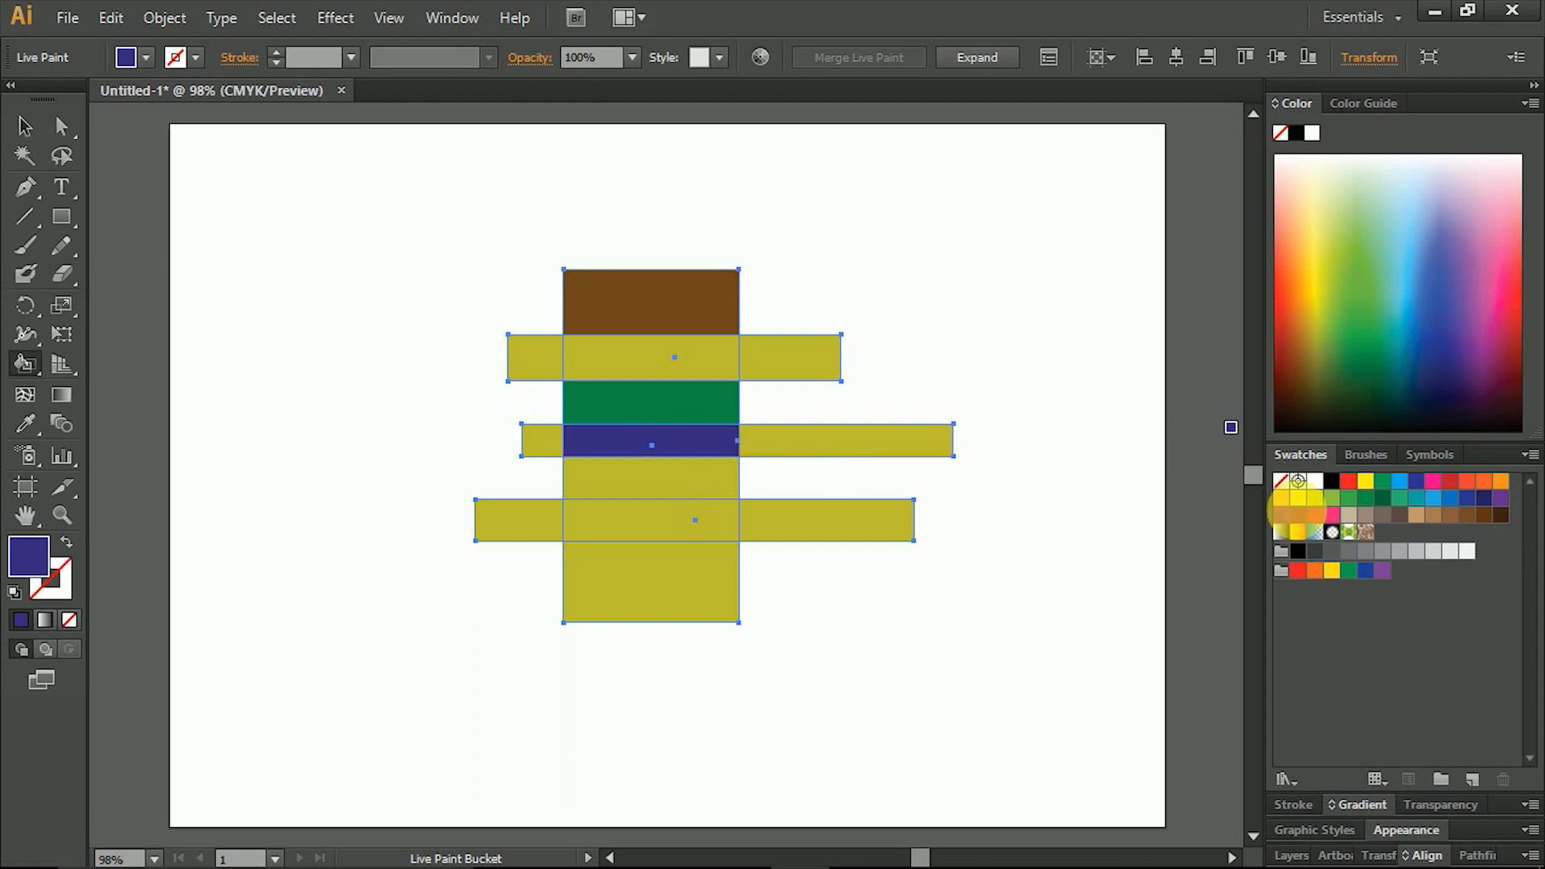
Fill the rectangle below the middle bar with dark green at the lower crossing, red beneath it and grey-brown above it
left_click(1395, 504)
left_click(636, 521)
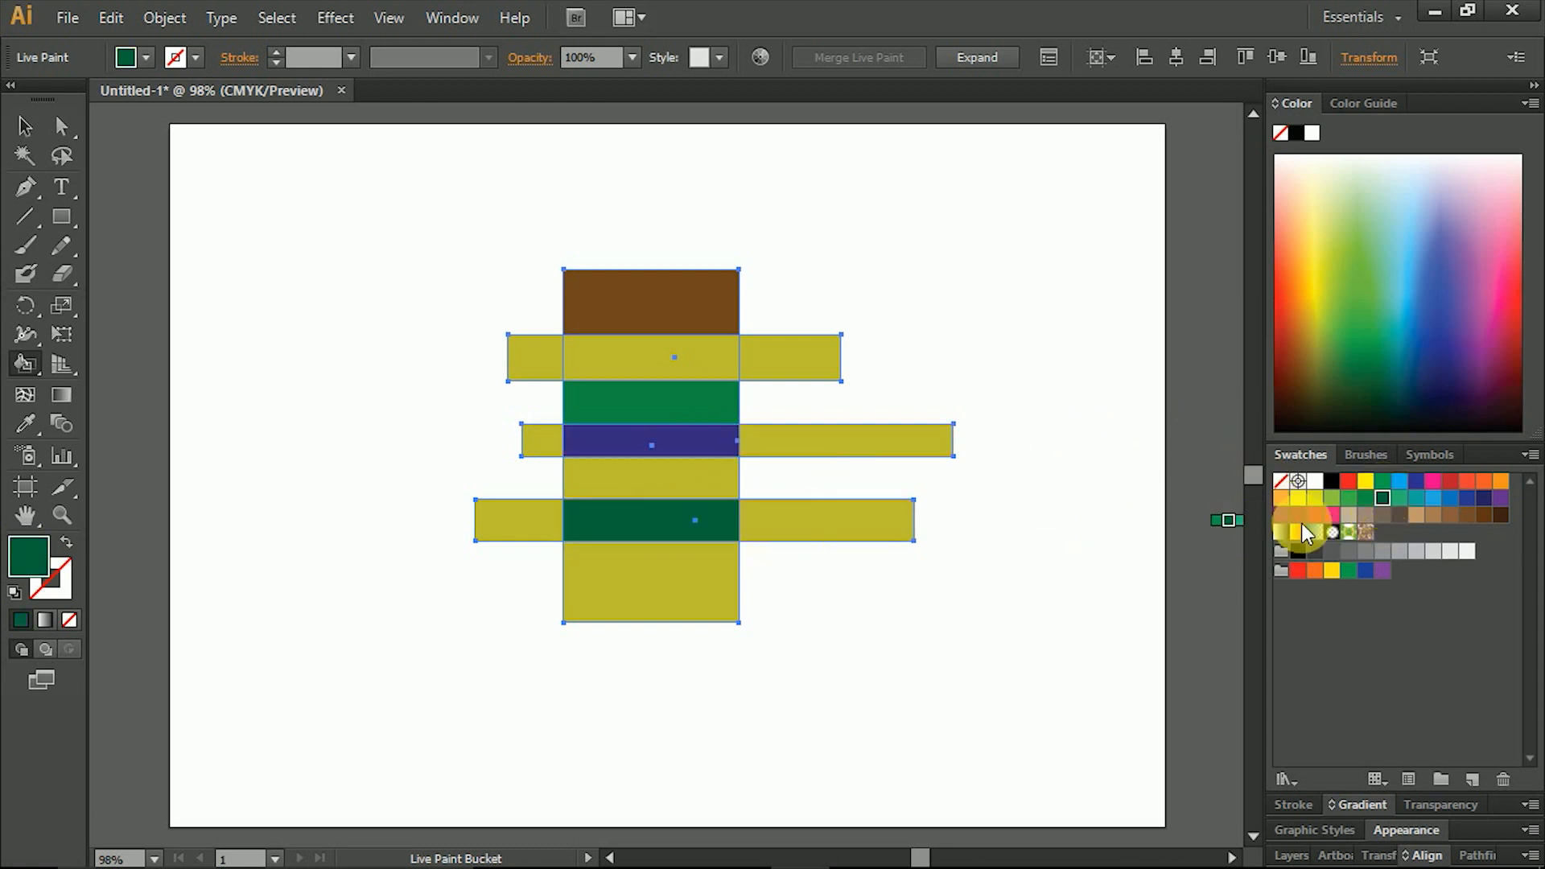
left_click(1451, 481)
left_click(616, 576)
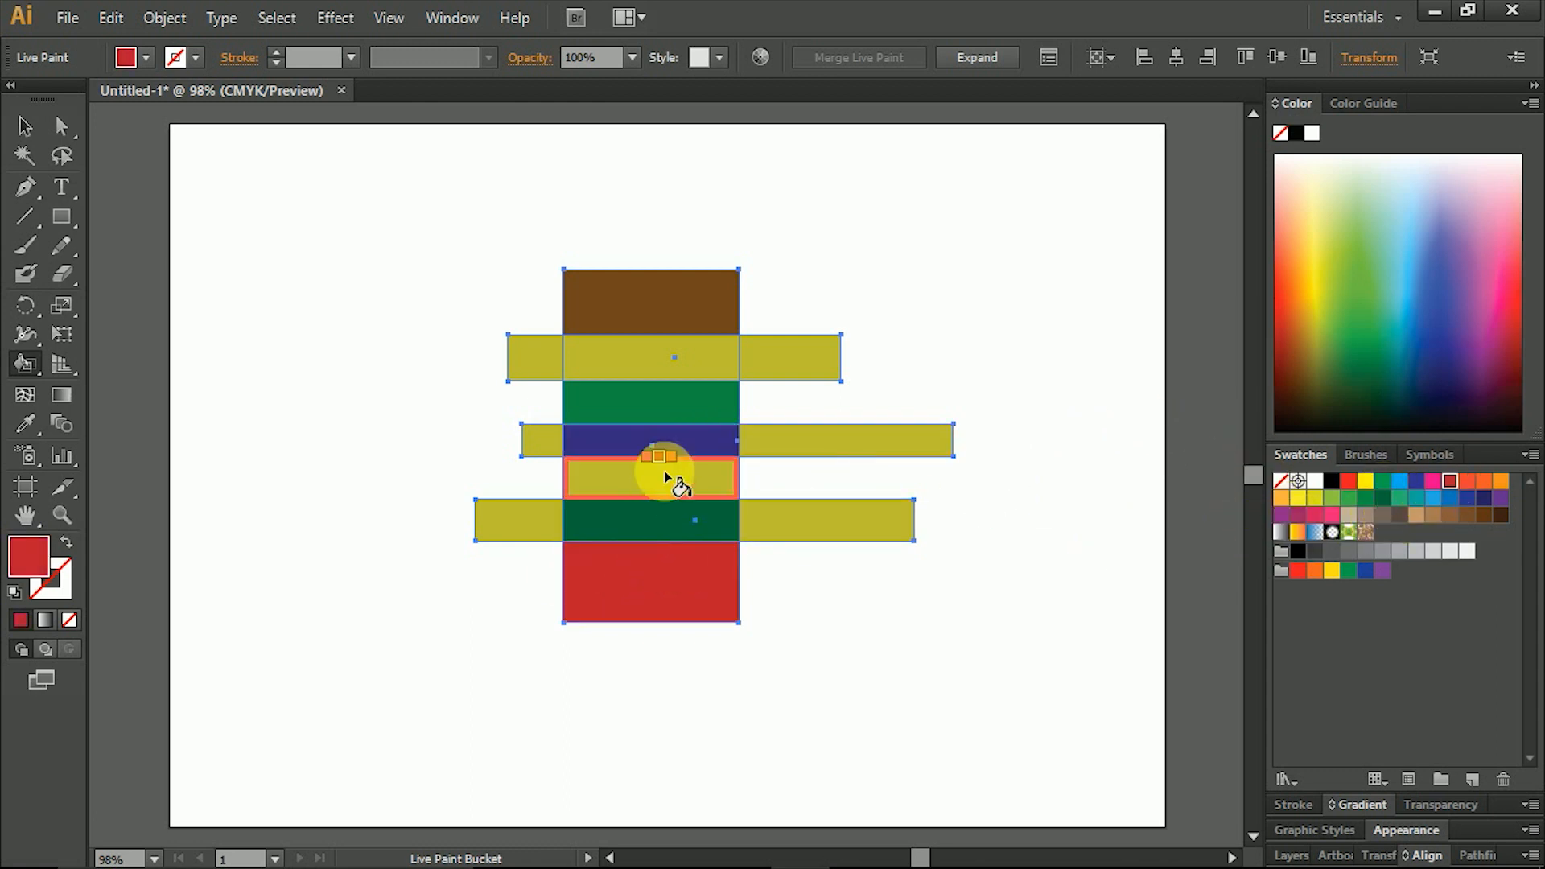
left_click(1385, 516)
left_click(690, 475)
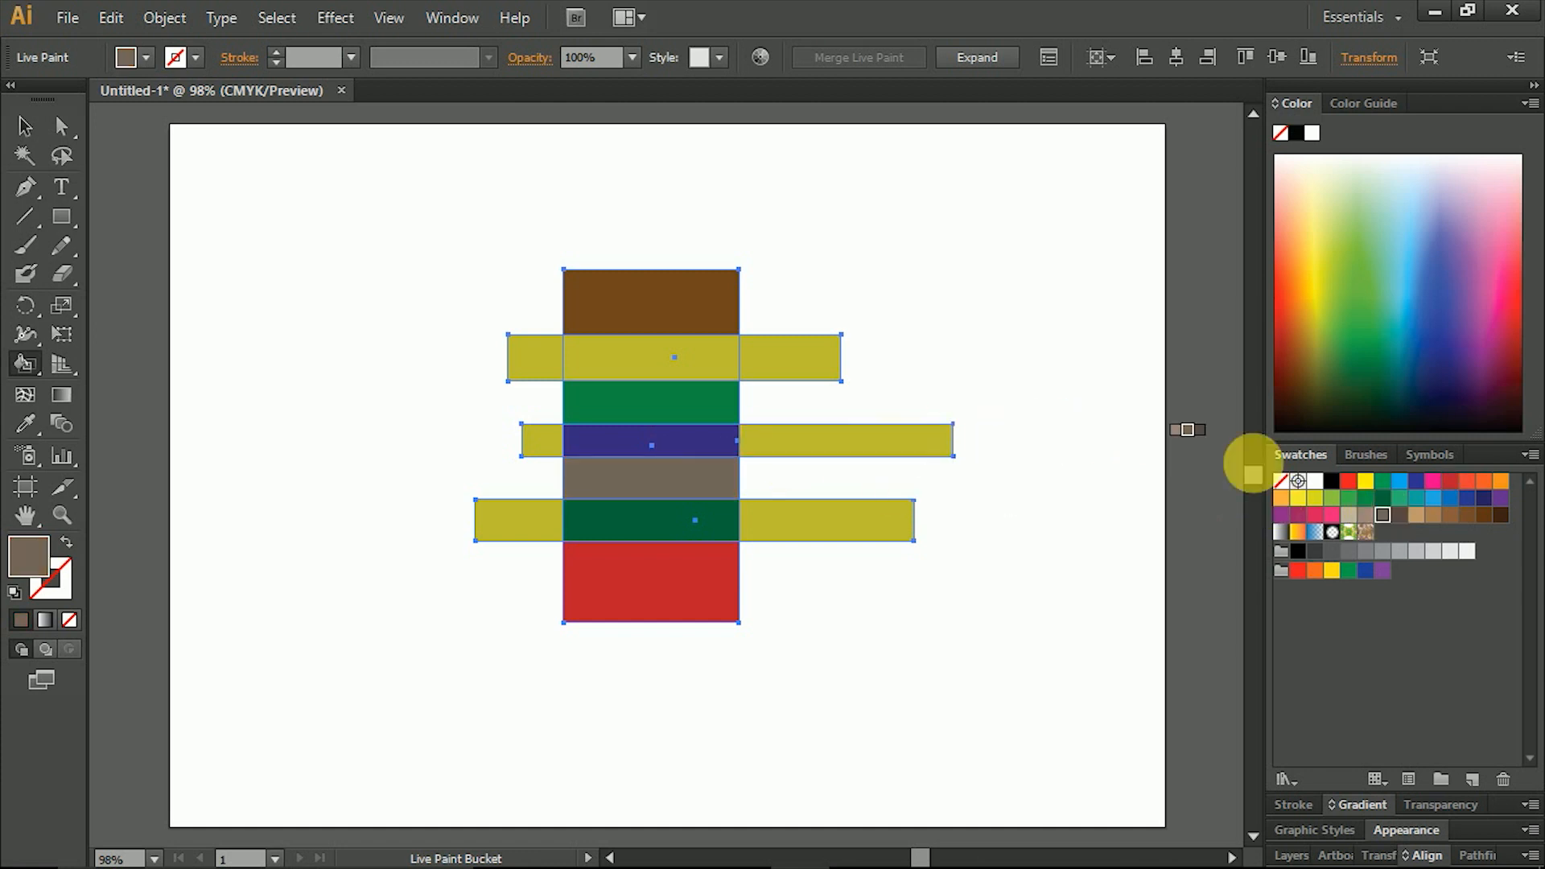
Fill the upper bar's crossing purple and the rectangle section directly beneath it dark green
left_click(612, 364)
left_click(637, 404)
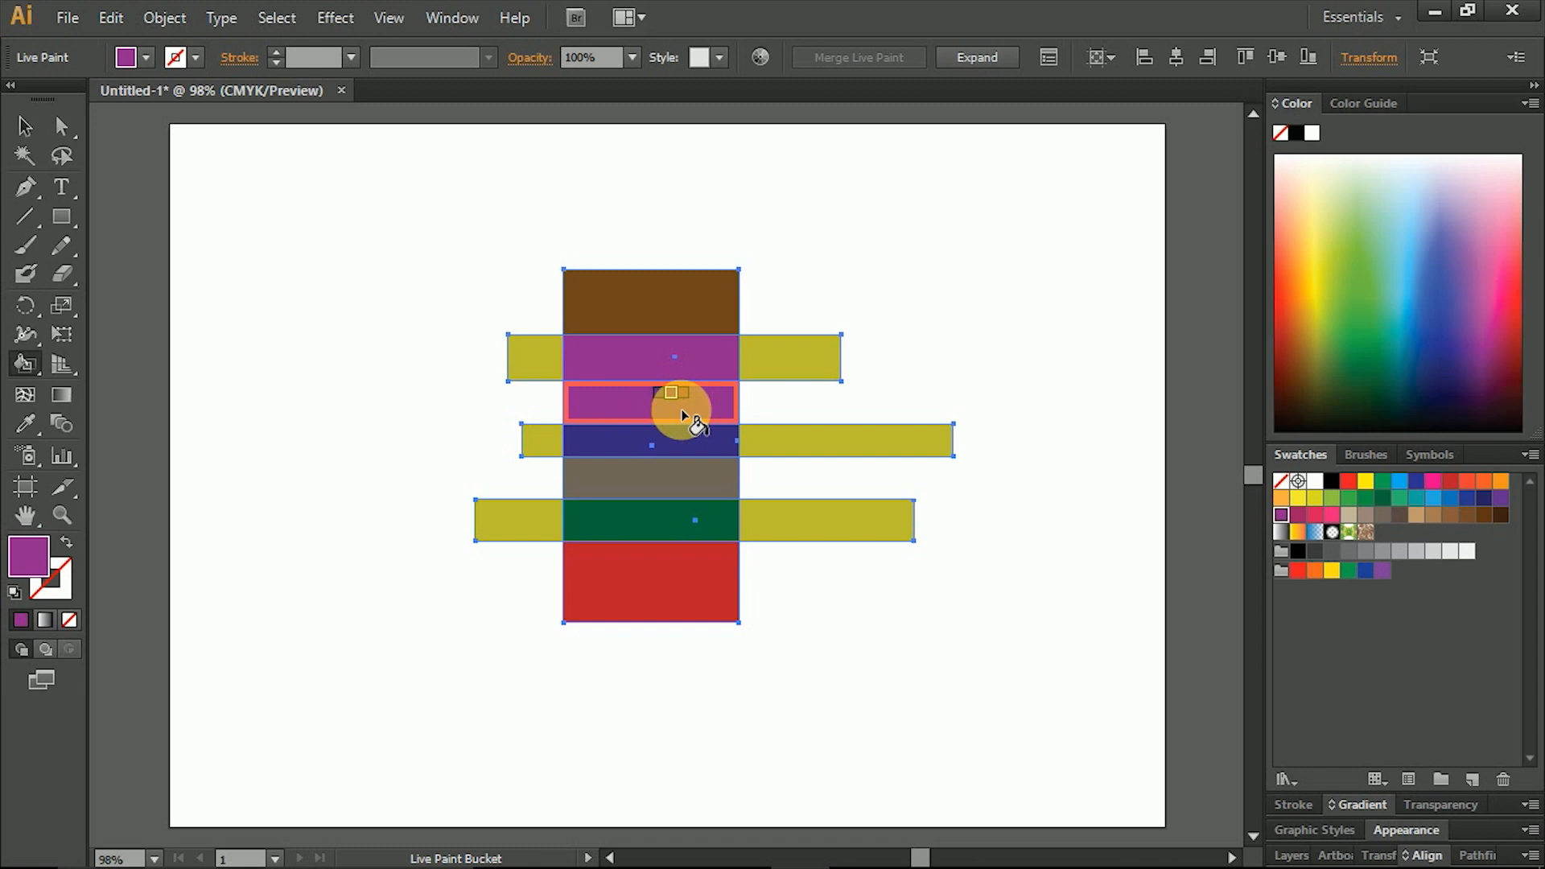
left_click(1382, 497)
left_click(709, 403)
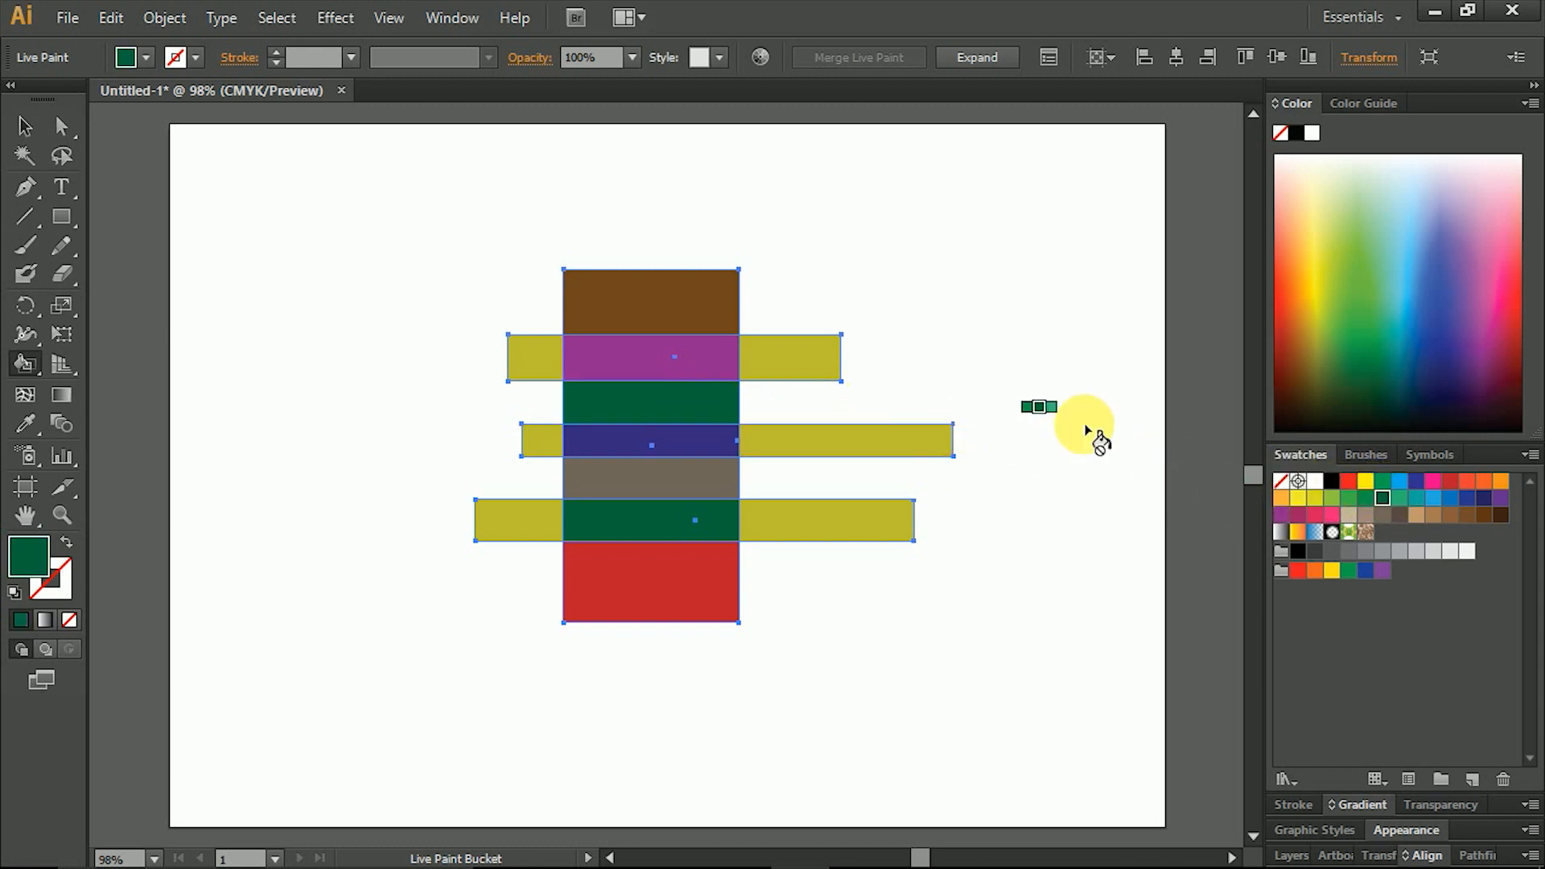
Move the Live Paint group slightly left and use Live Paint Selection to recolor the sections above and below the middle bar light green and light blue
left_click(24, 127)
left_click(615, 580)
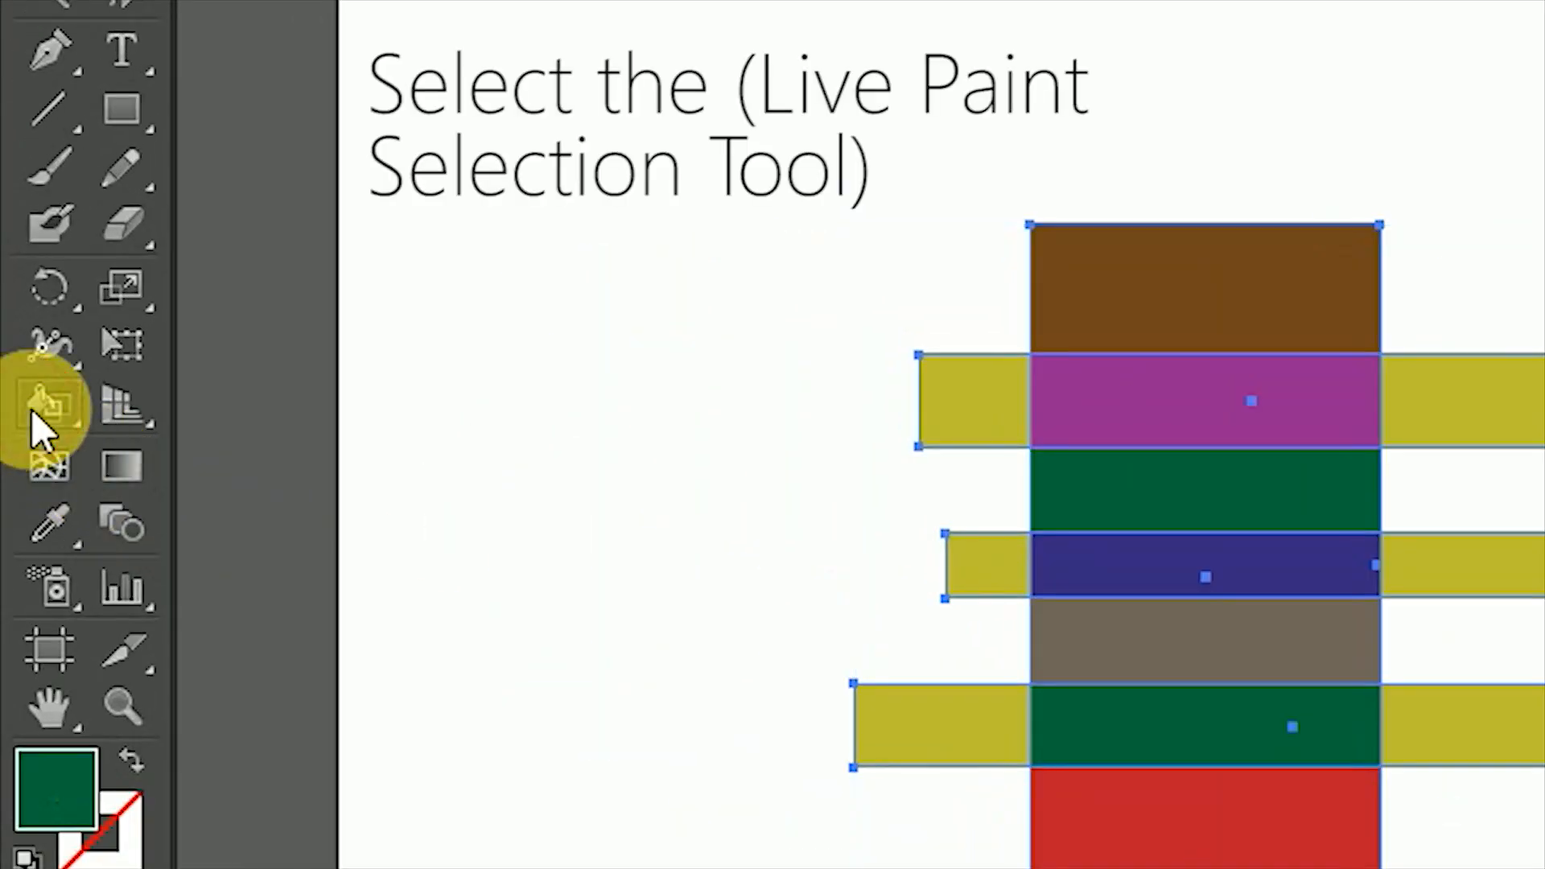
mouse_move(41, 427)
left_mouse_down()
mouse_move(252, 433)
mouse_move(346, 528)
left_mouse_up()
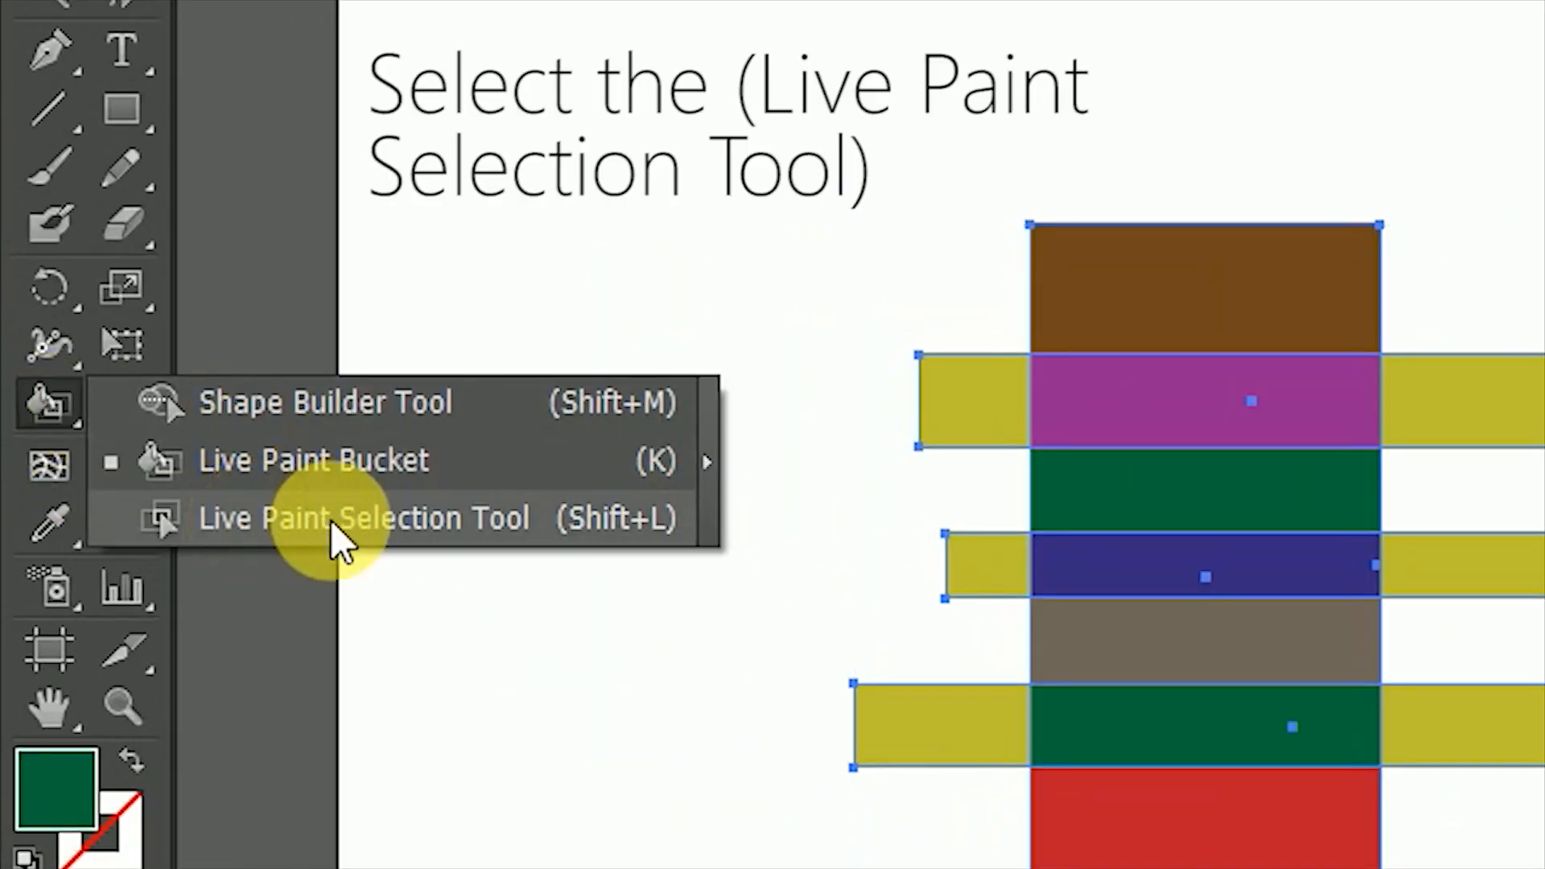
left_click(1146, 505)
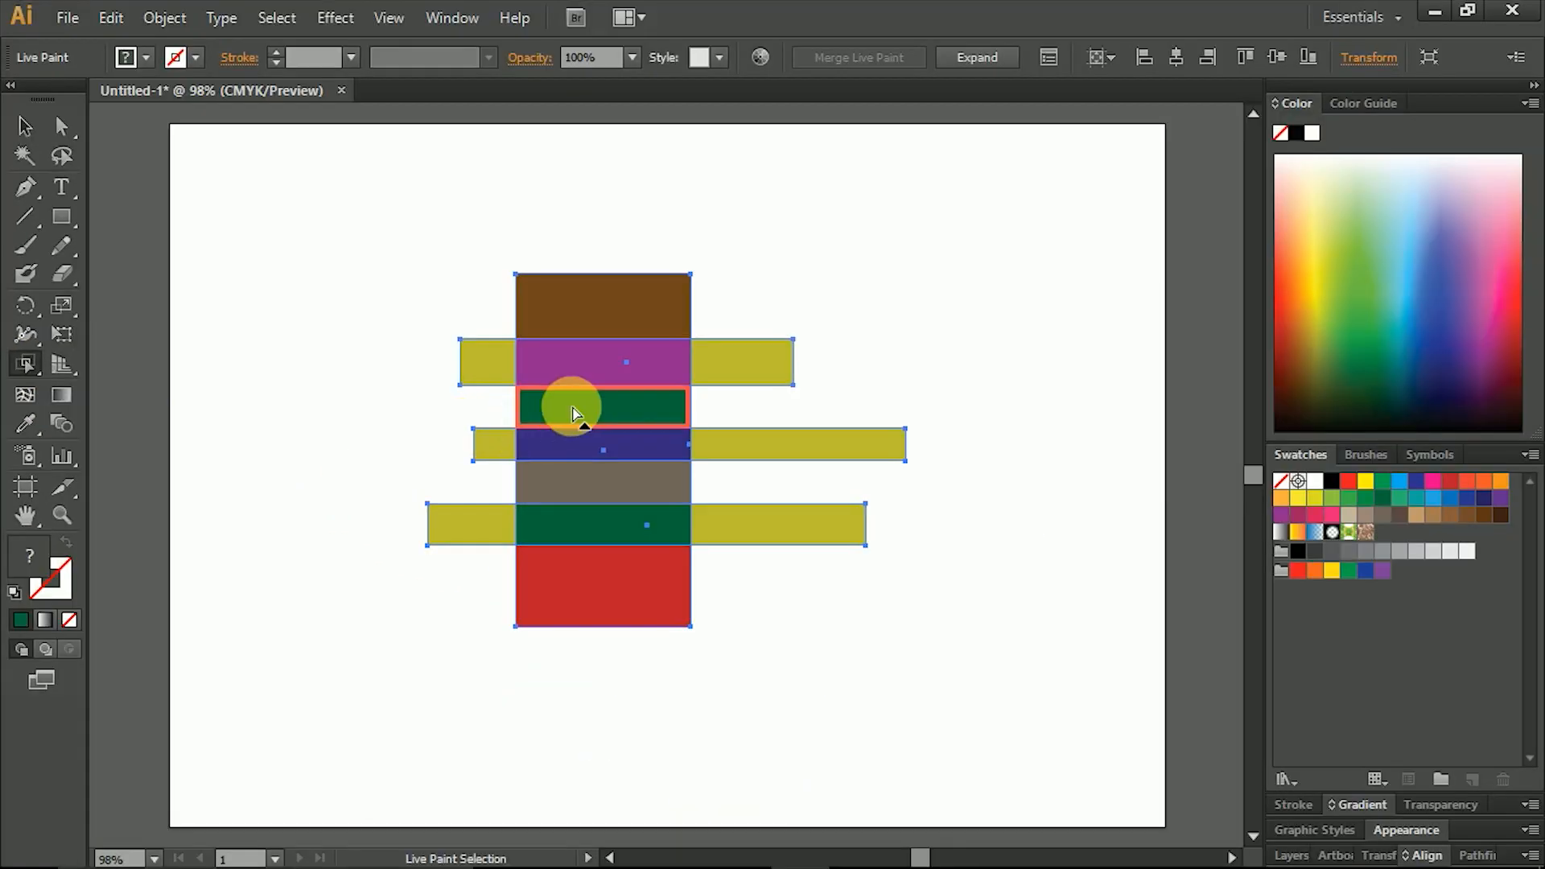
left_click(573, 414)
mouse_move(1435, 335)
left_mouse_down()
mouse_move(1283, 328)
mouse_move(1421, 269)
left_mouse_up()
left_click(611, 479)
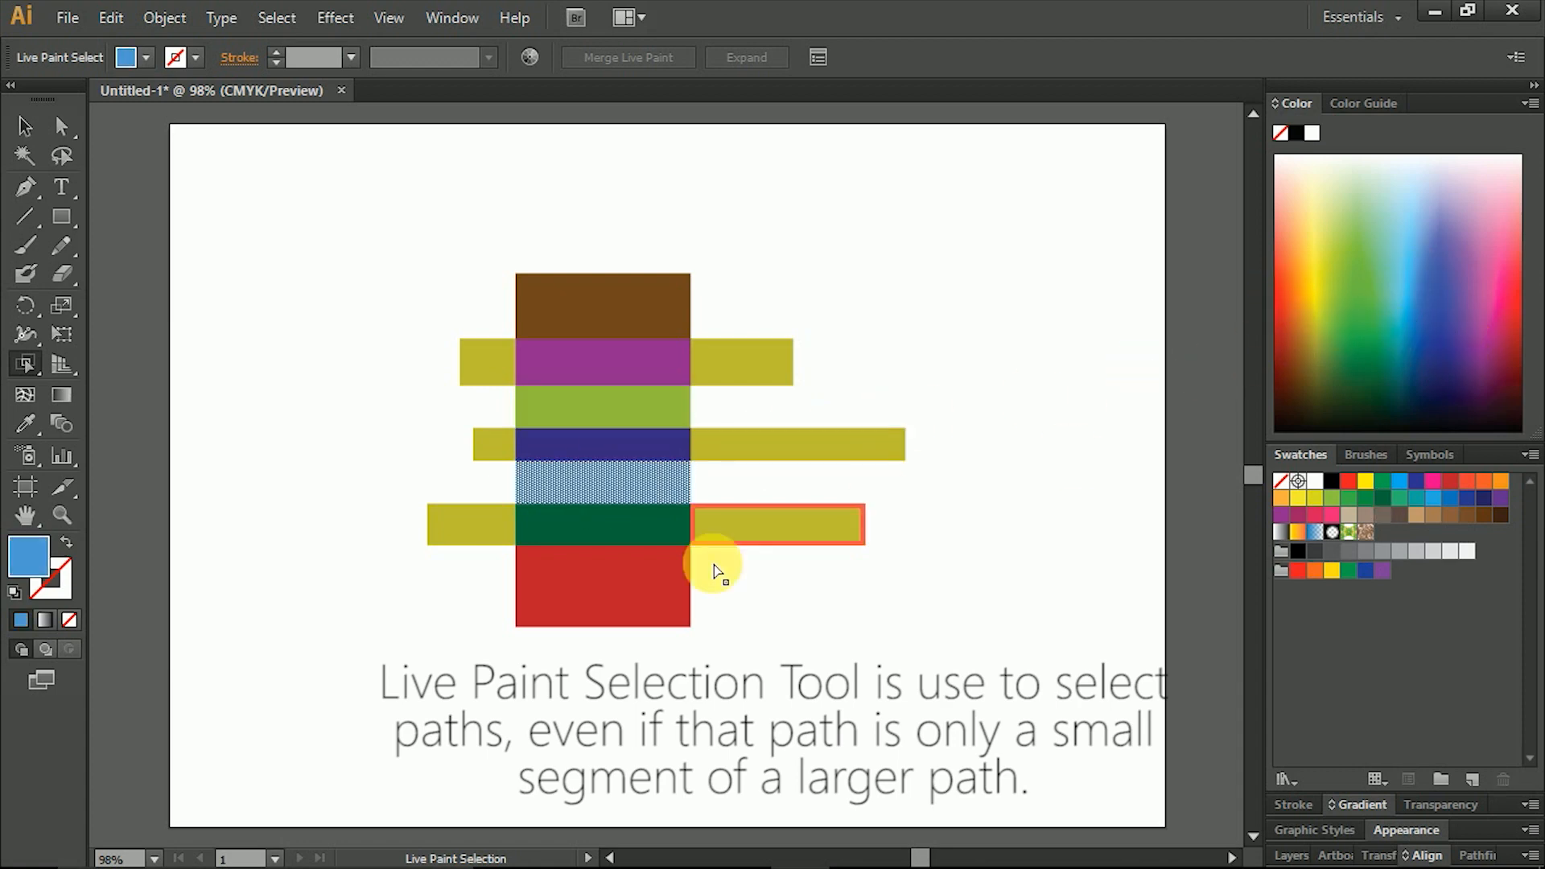
Recolor the rectangle's bottom section green and the lower bar's right end yellow-green using Live Paint Selection
left_click(685, 554)
left_click(1495, 298)
left_click(1321, 322)
left_click(857, 537)
left_click_drag(1448, 295, 1320, 322)
left_click(26, 126)
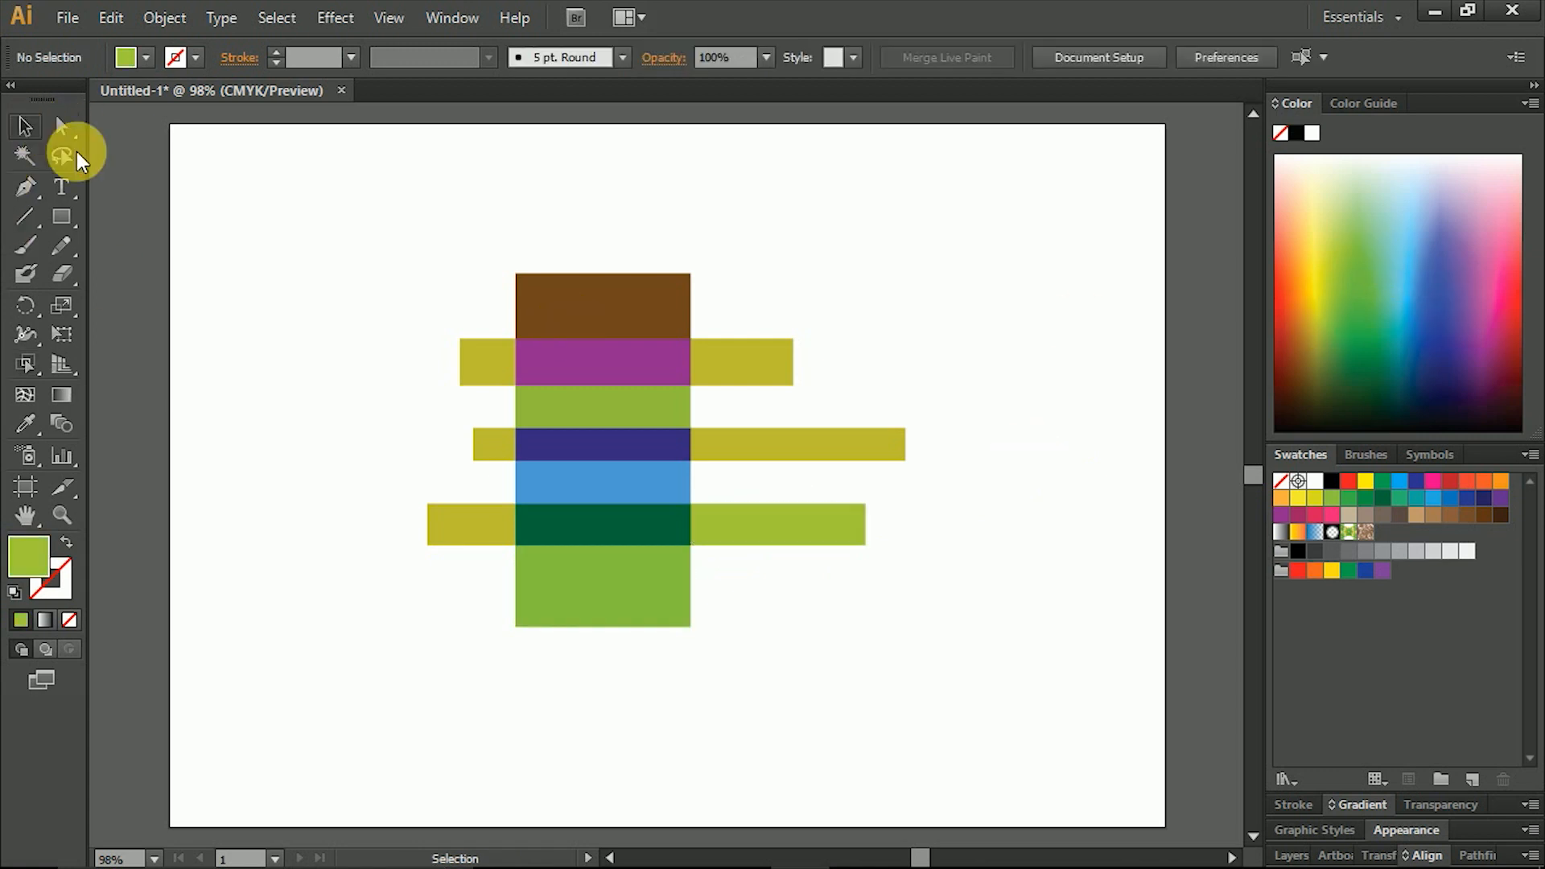
Delete the Live Paint group and display the perspective grid on the empty artboard
left_click_drag(648, 490, 694, 437)
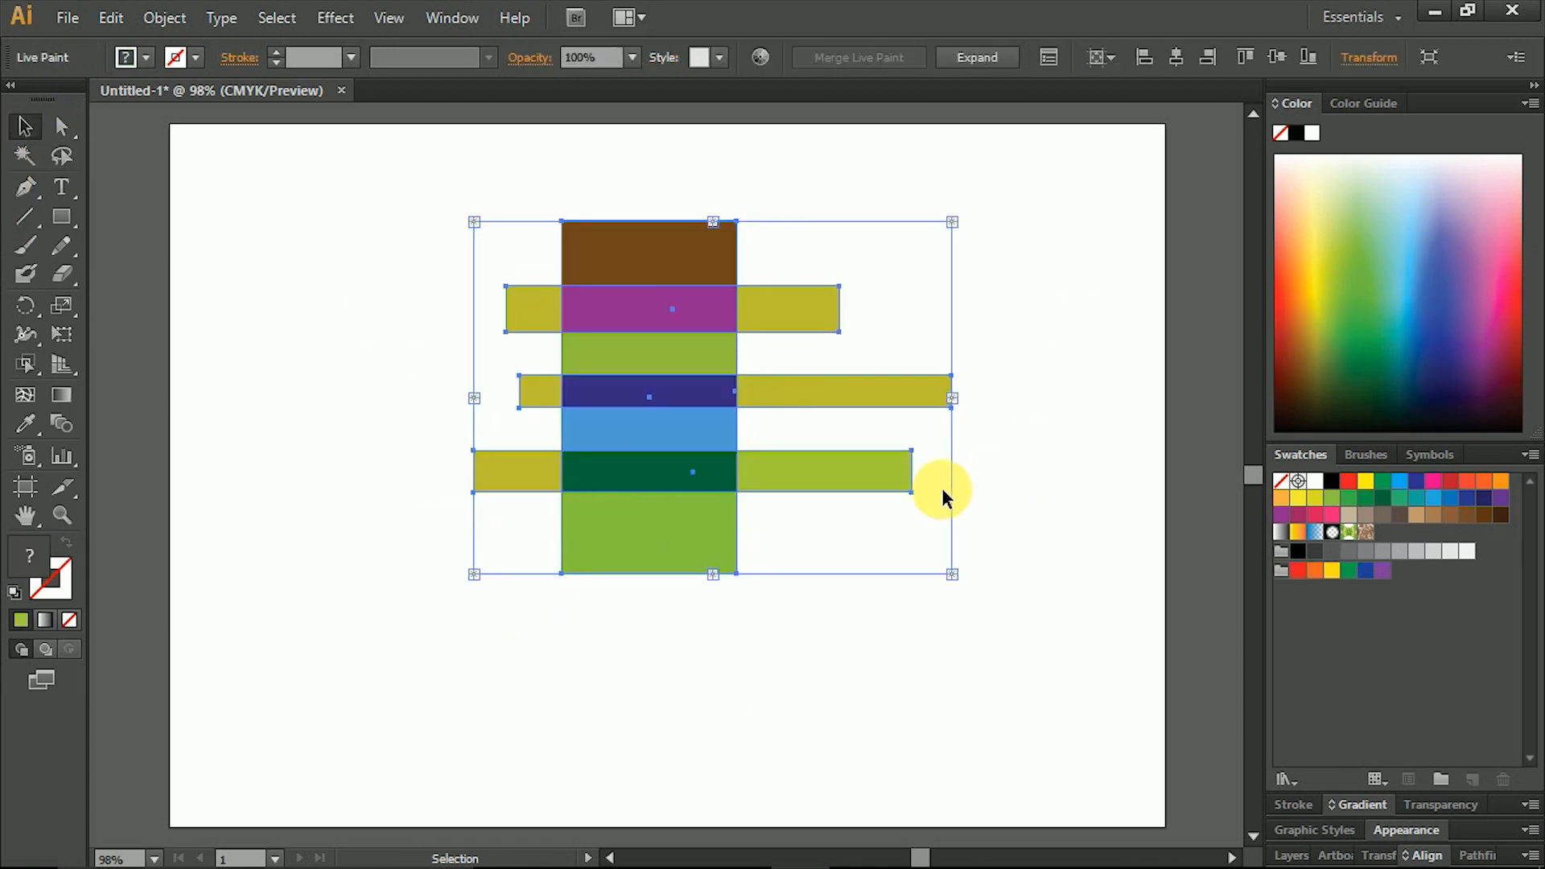
key("Delete")
left_click(16, 369)
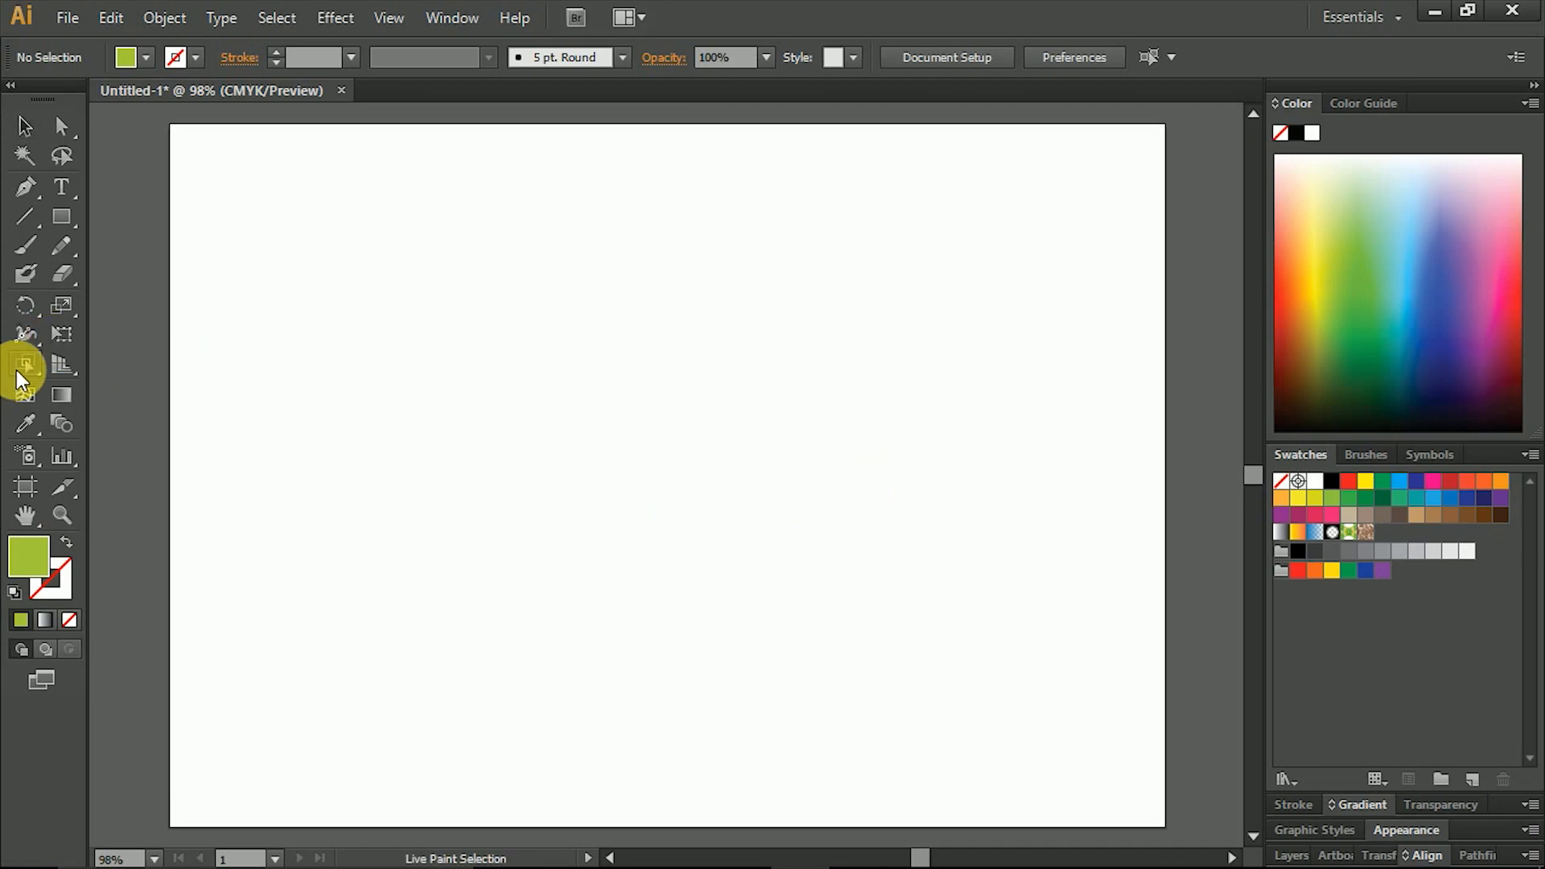
left_click(138, 293)
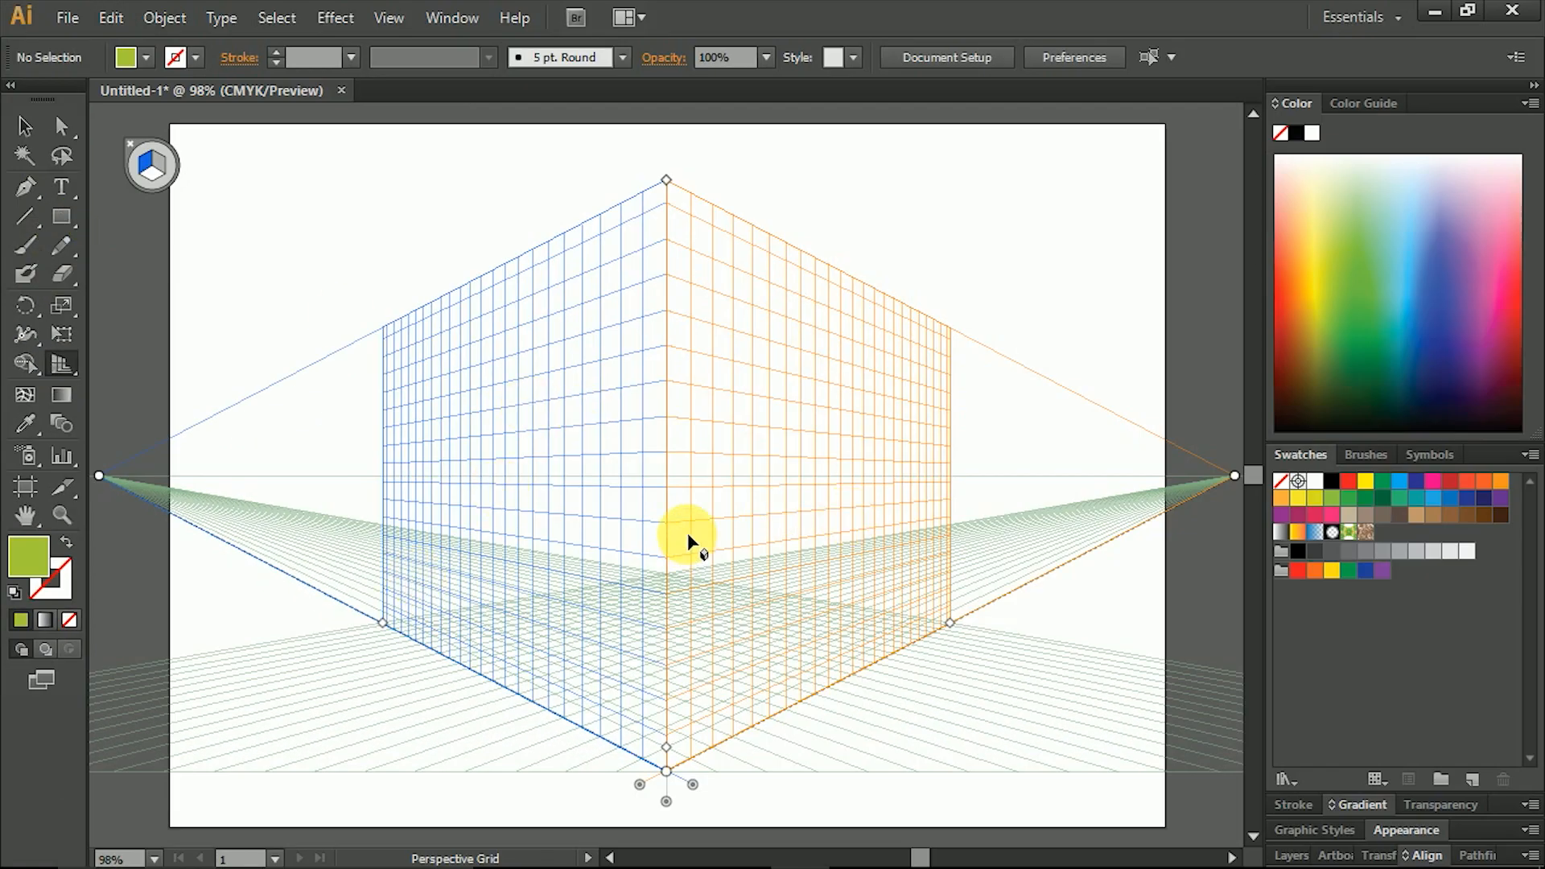
Draw a rectangle covering the left plane of the perspective grid and fill it with dark grey
left_click(61, 216)
left_click_drag(389, 626, 666, 180)
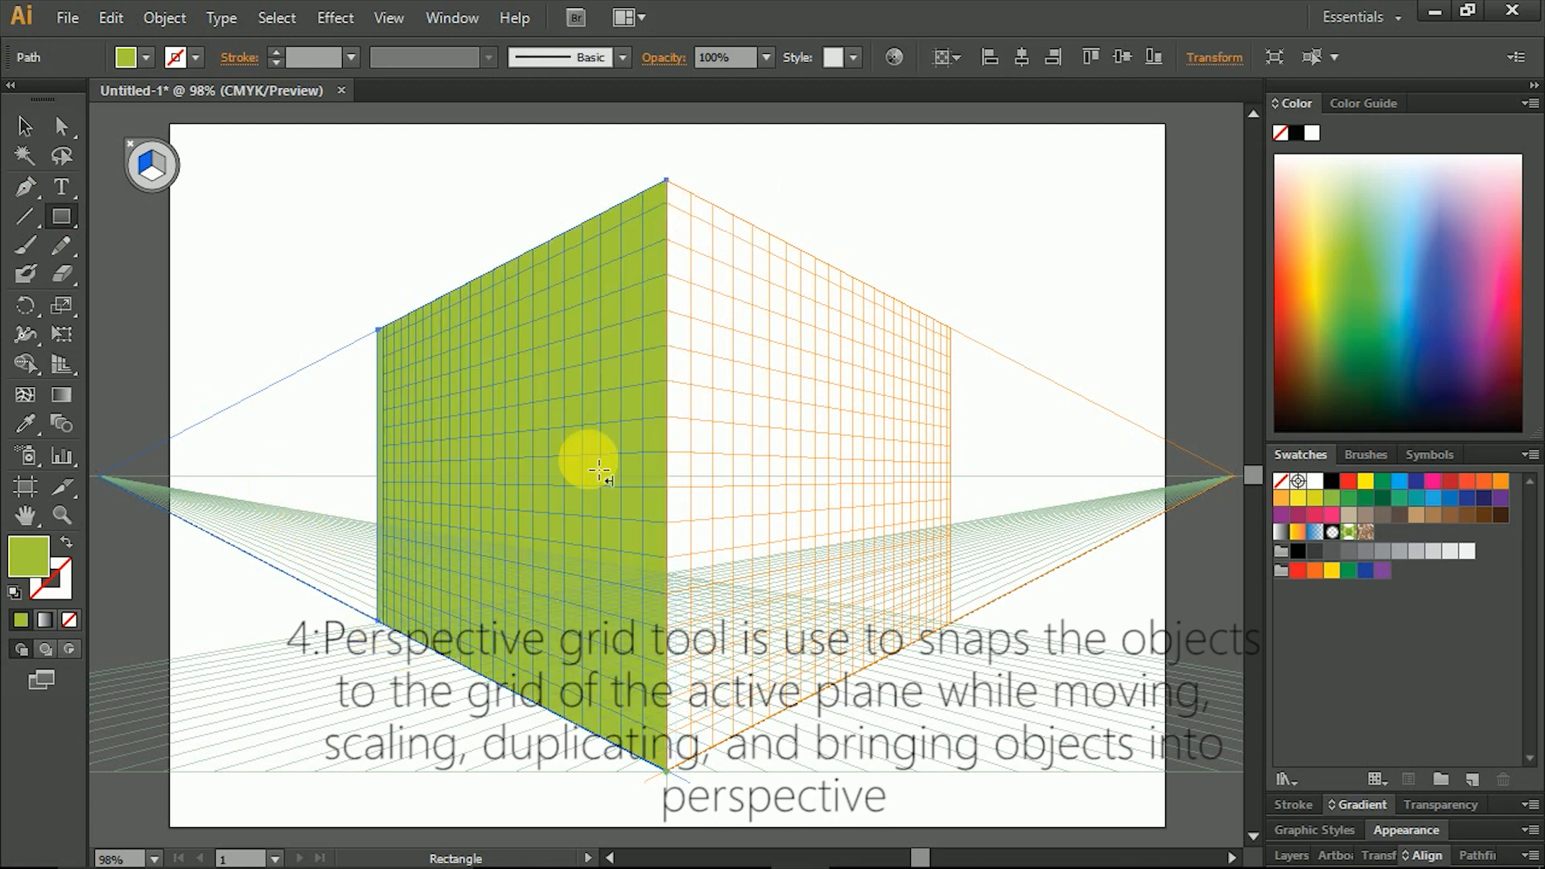
left_click(24, 127)
left_click(1349, 551)
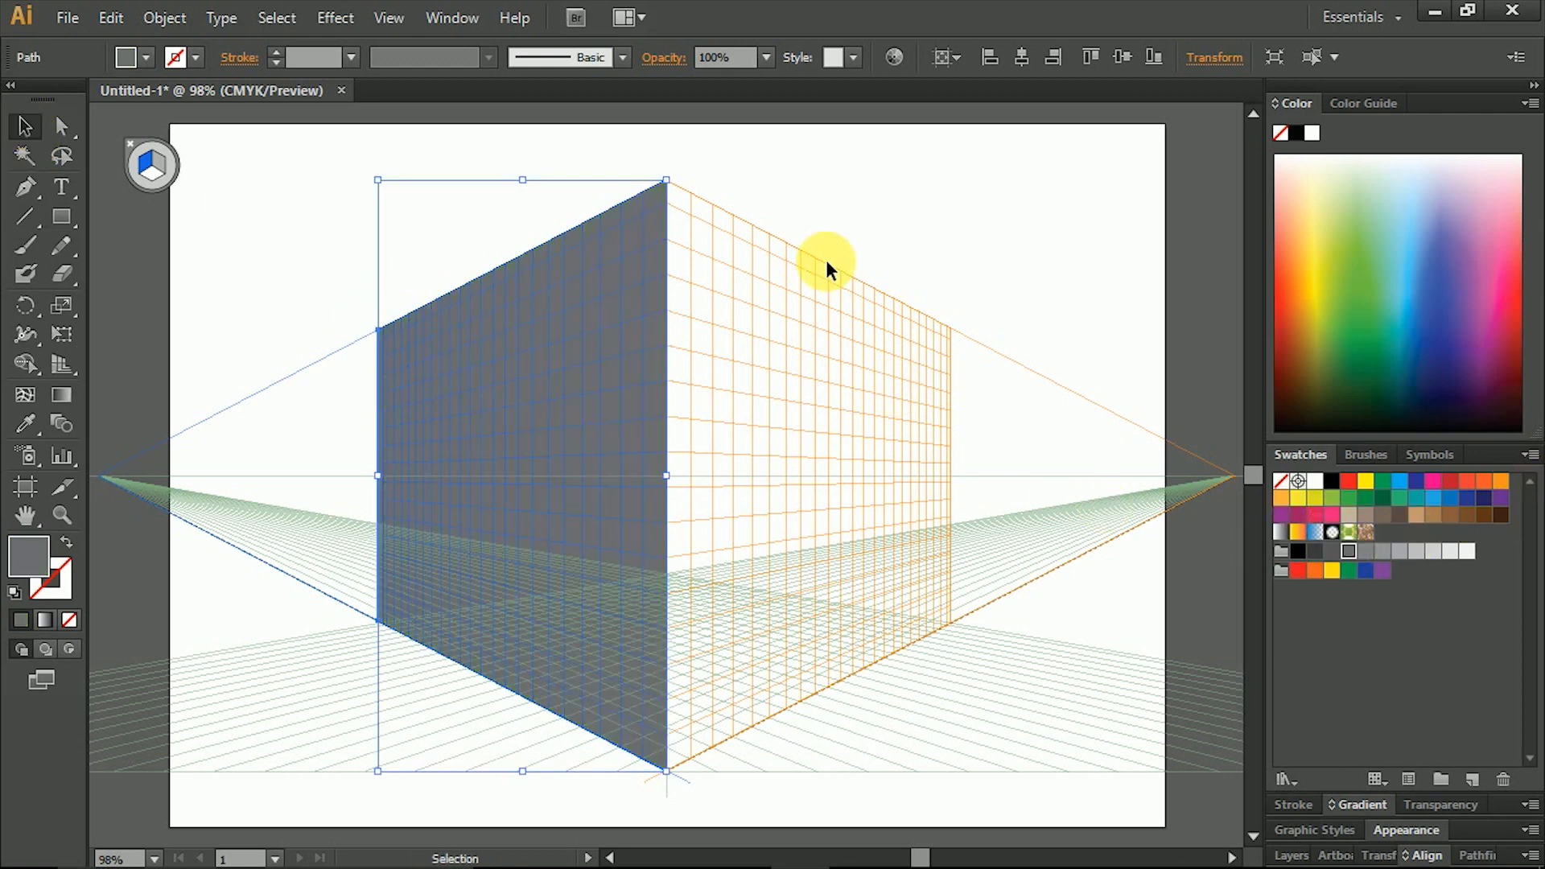
left_click(828, 270)
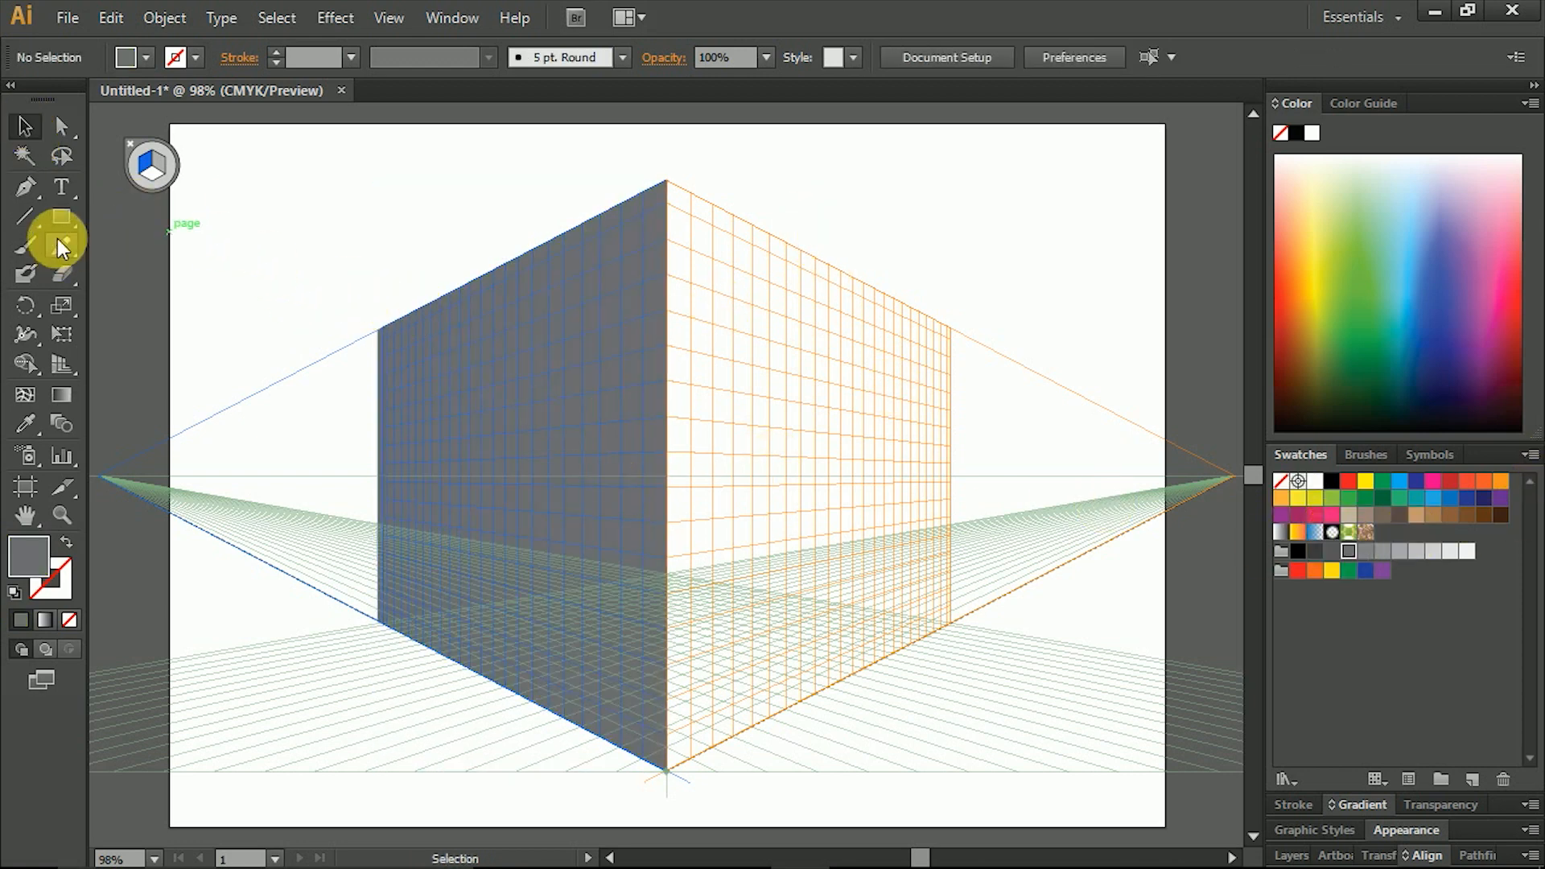
Make the right grid plane active and draw a dark grey rectangle covering that whole plane
key("shift+v")
left_click(166, 172)
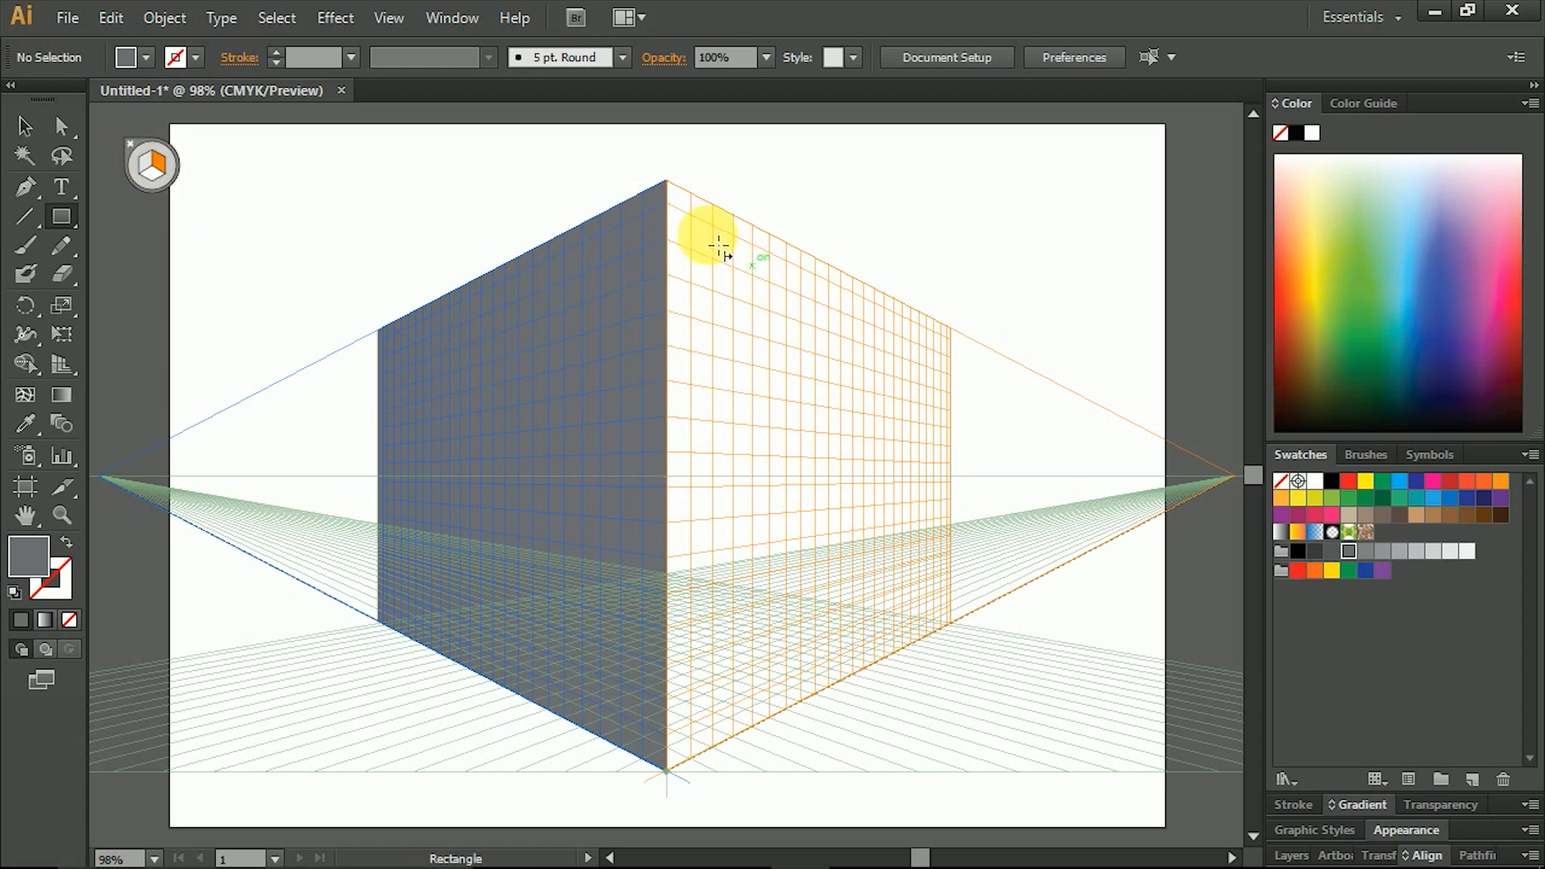
left_click_drag(666, 182, 955, 625)
left_click(26, 127)
left_click(352, 266)
left_click(729, 498)
left_click(1002, 264)
left_click(515, 481)
left_click(146, 161)
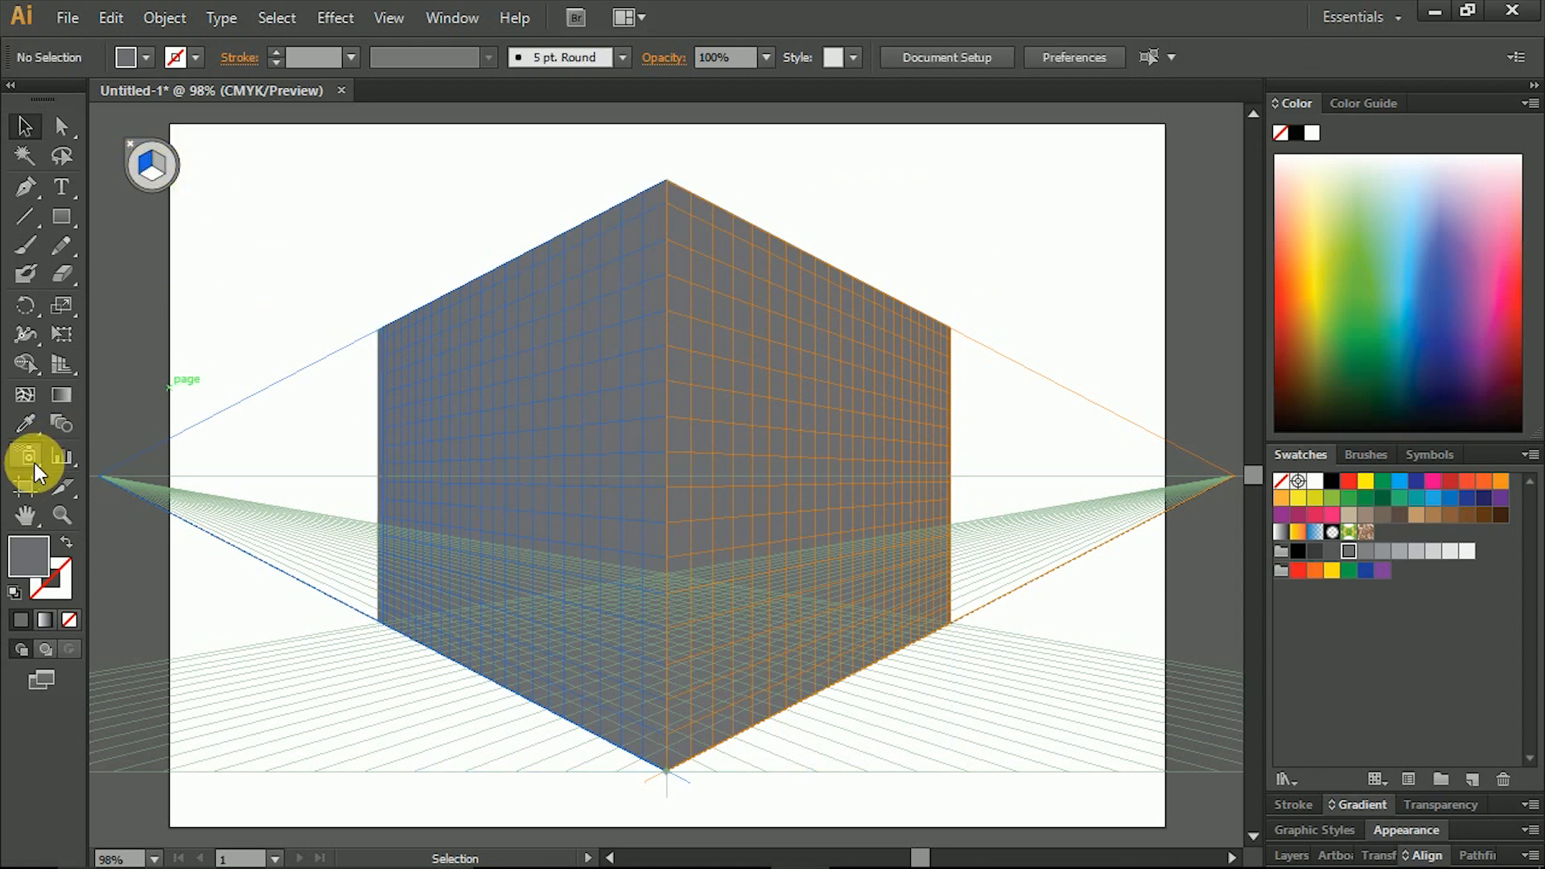
left_click(66, 224)
left_click(153, 175)
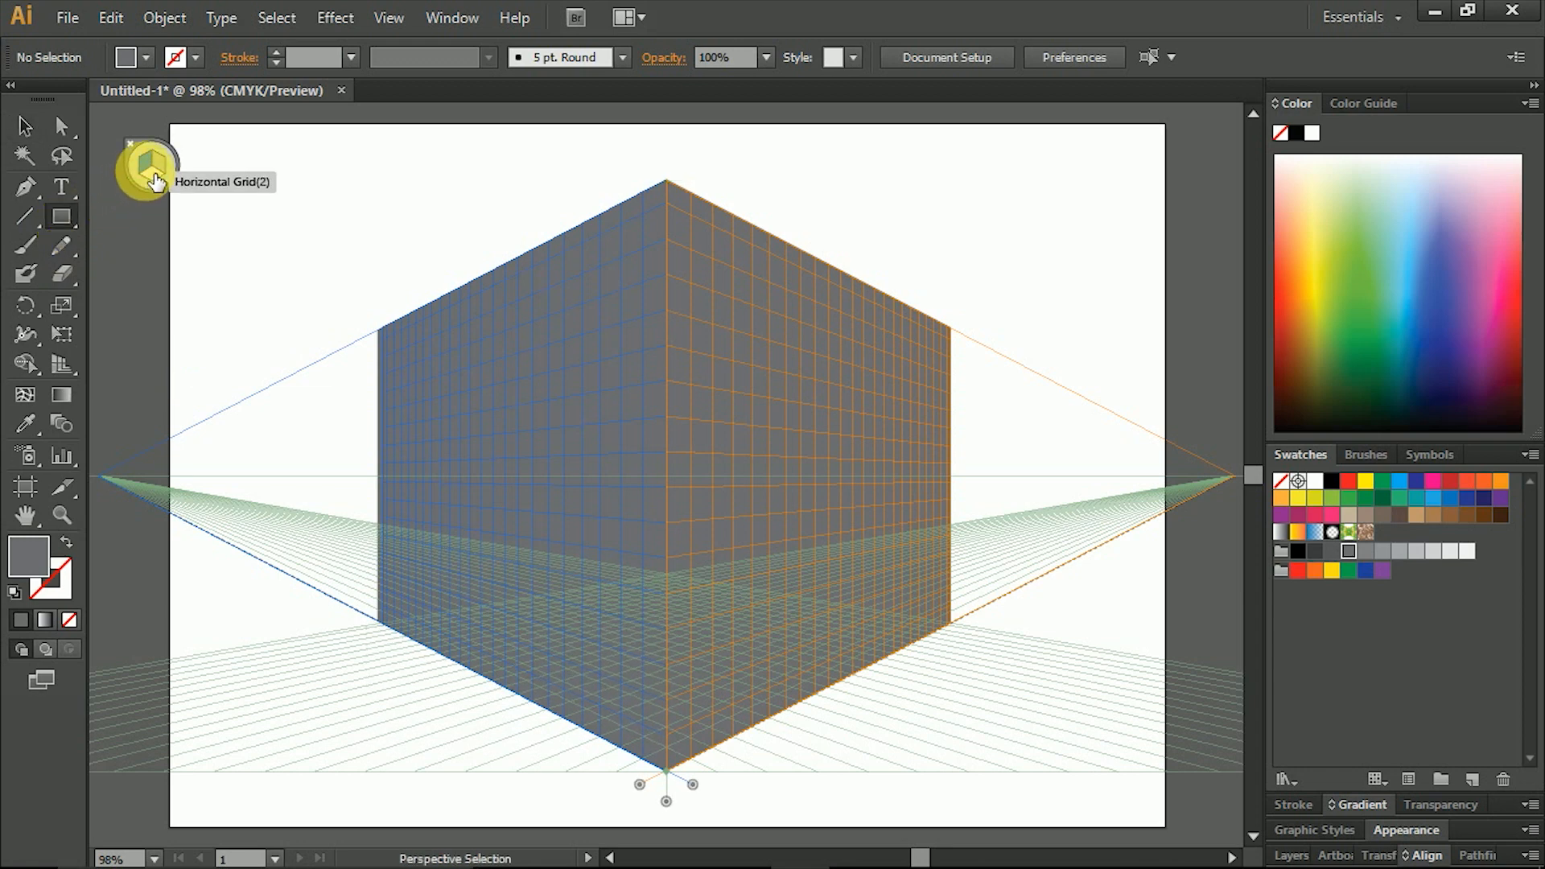
left_click(151, 172)
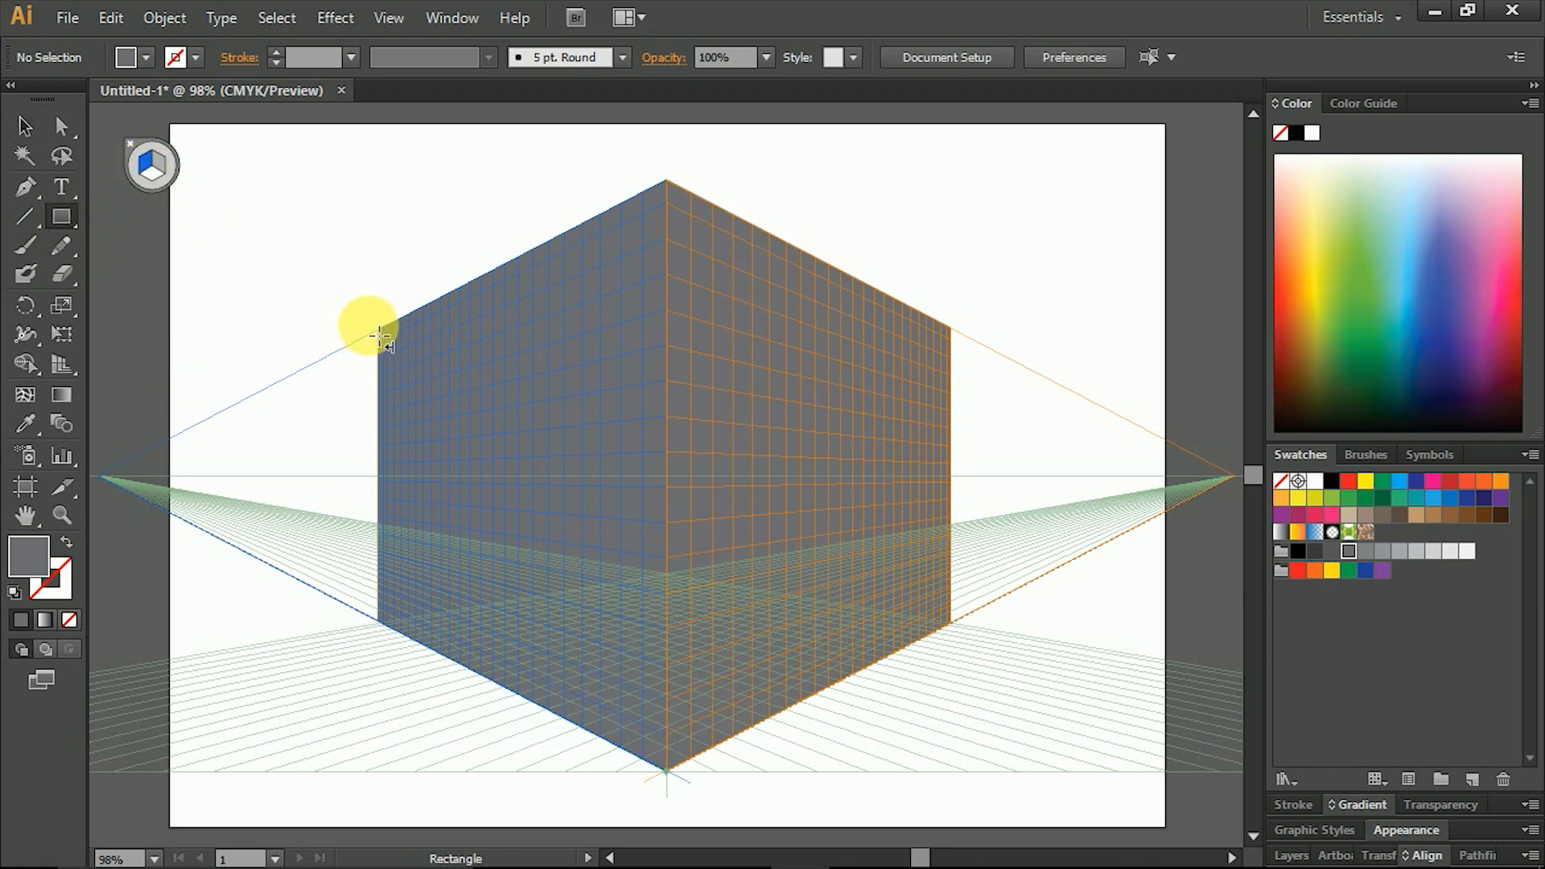
left_click_drag(384, 342, 285, 447)
key("ctrl+z")
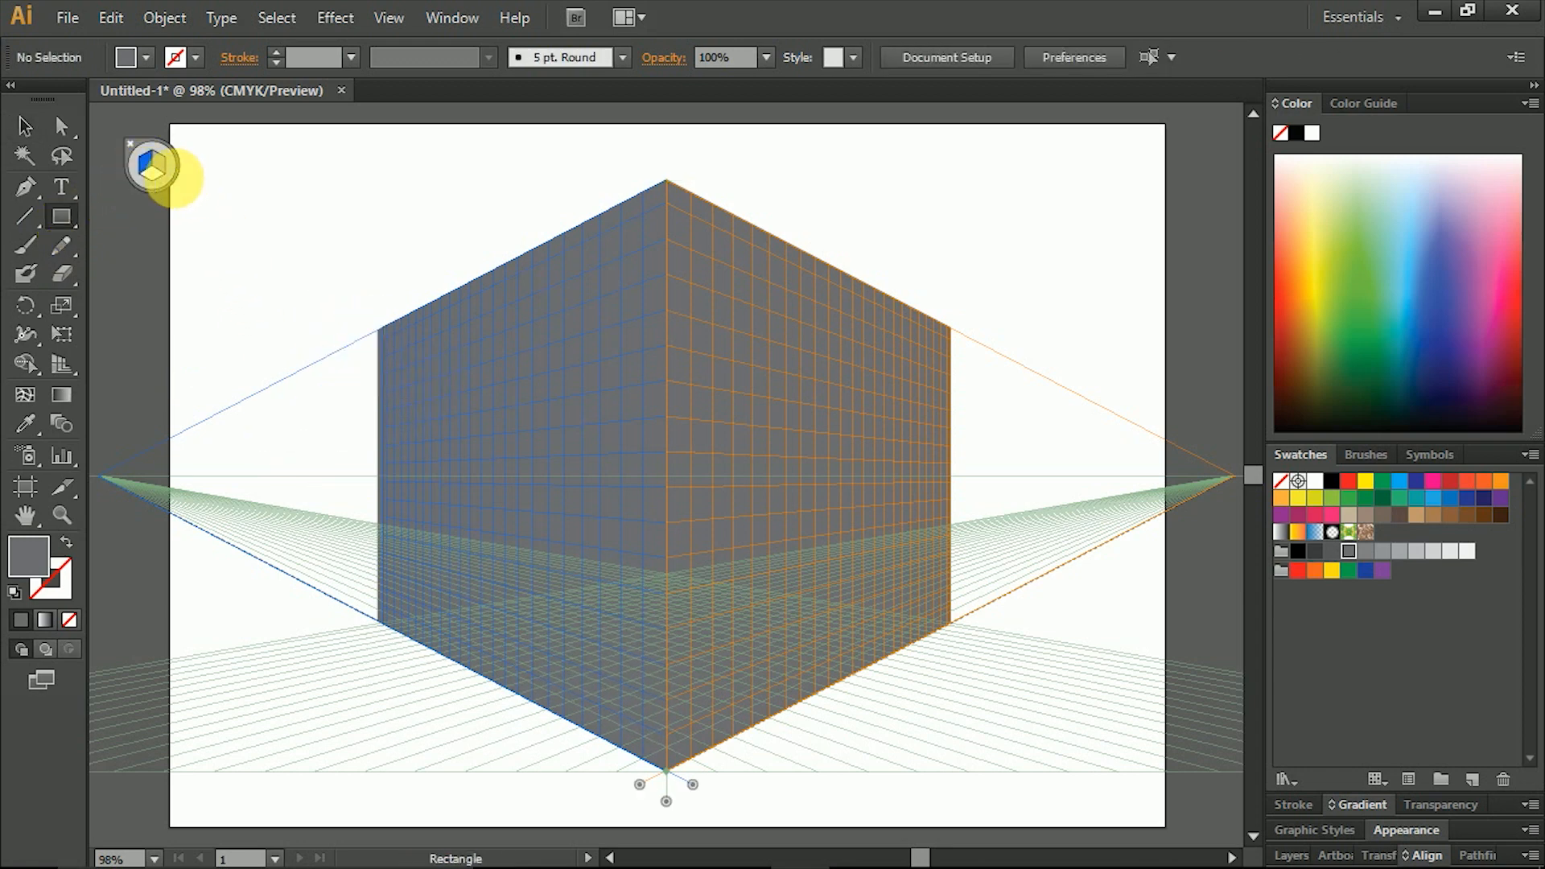
Draw a rectangle on the right grid plane, extending outward from the cube's left edge to the artboard's left side
left_click(173, 173)
left_click_drag(385, 342, 178, 668)
left_click(24, 126)
left_click(364, 423)
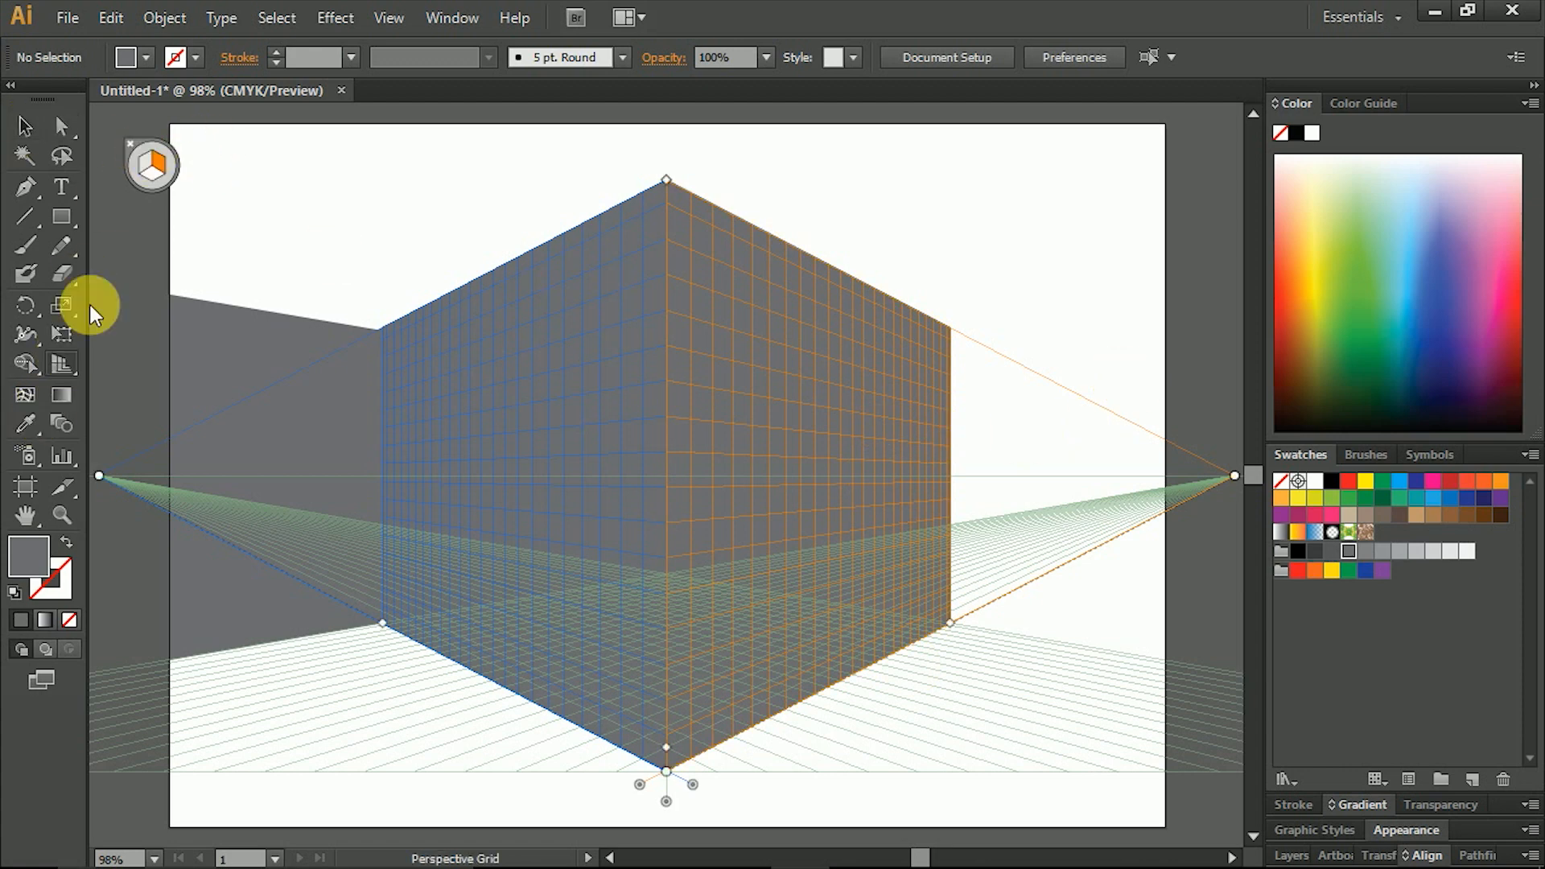
Hide the perspective grid and show it again with the Perspective Grid tool
left_click(129, 144)
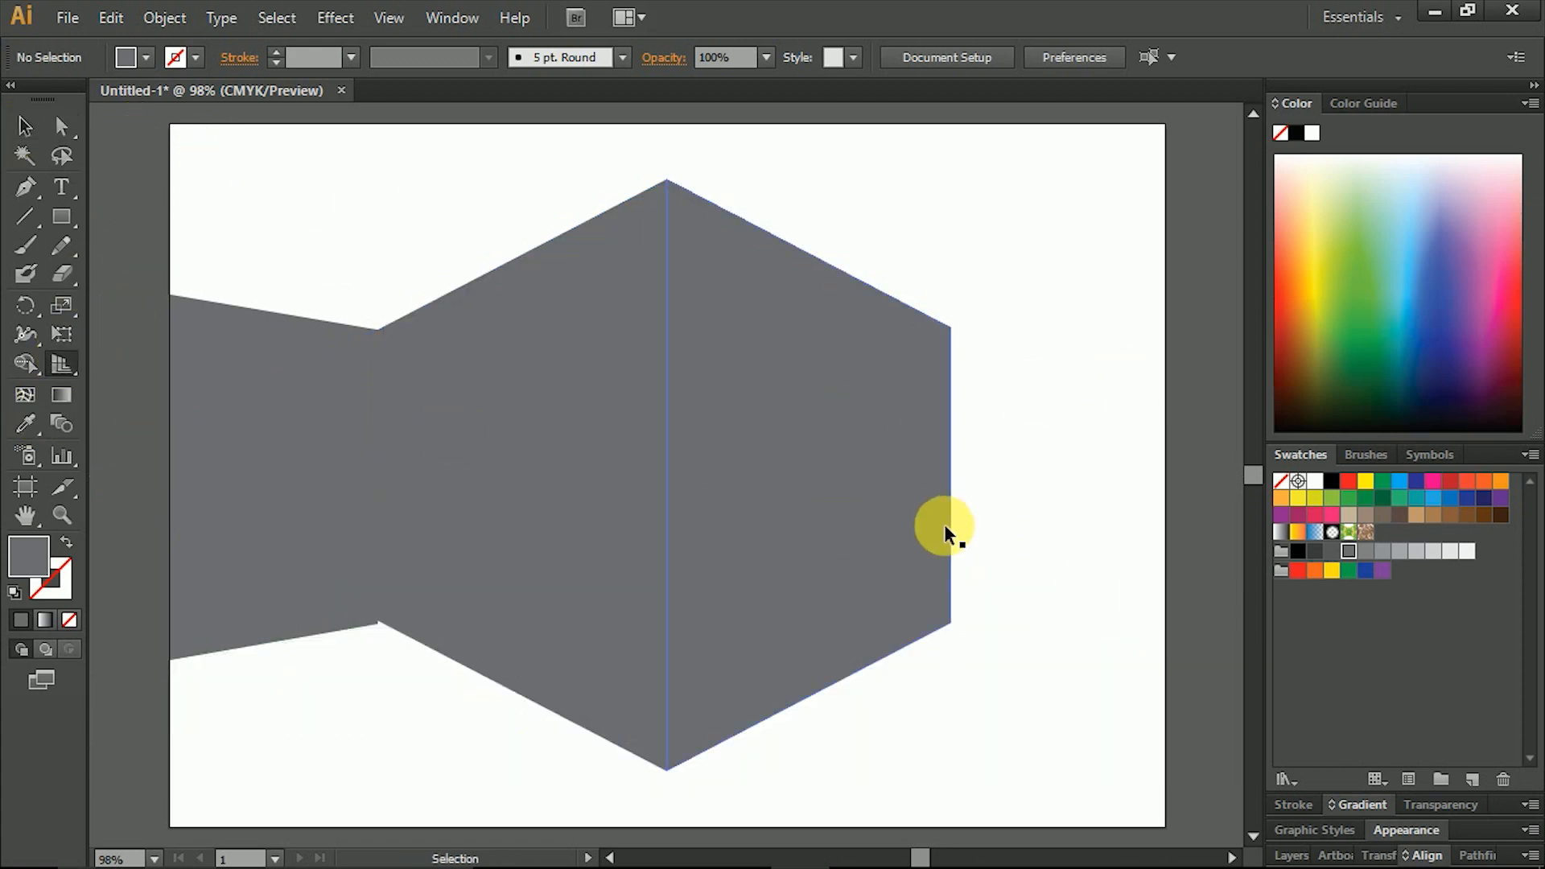
key("ctrl+z")
key("ctrl+shift+z")
left_click(50, 364)
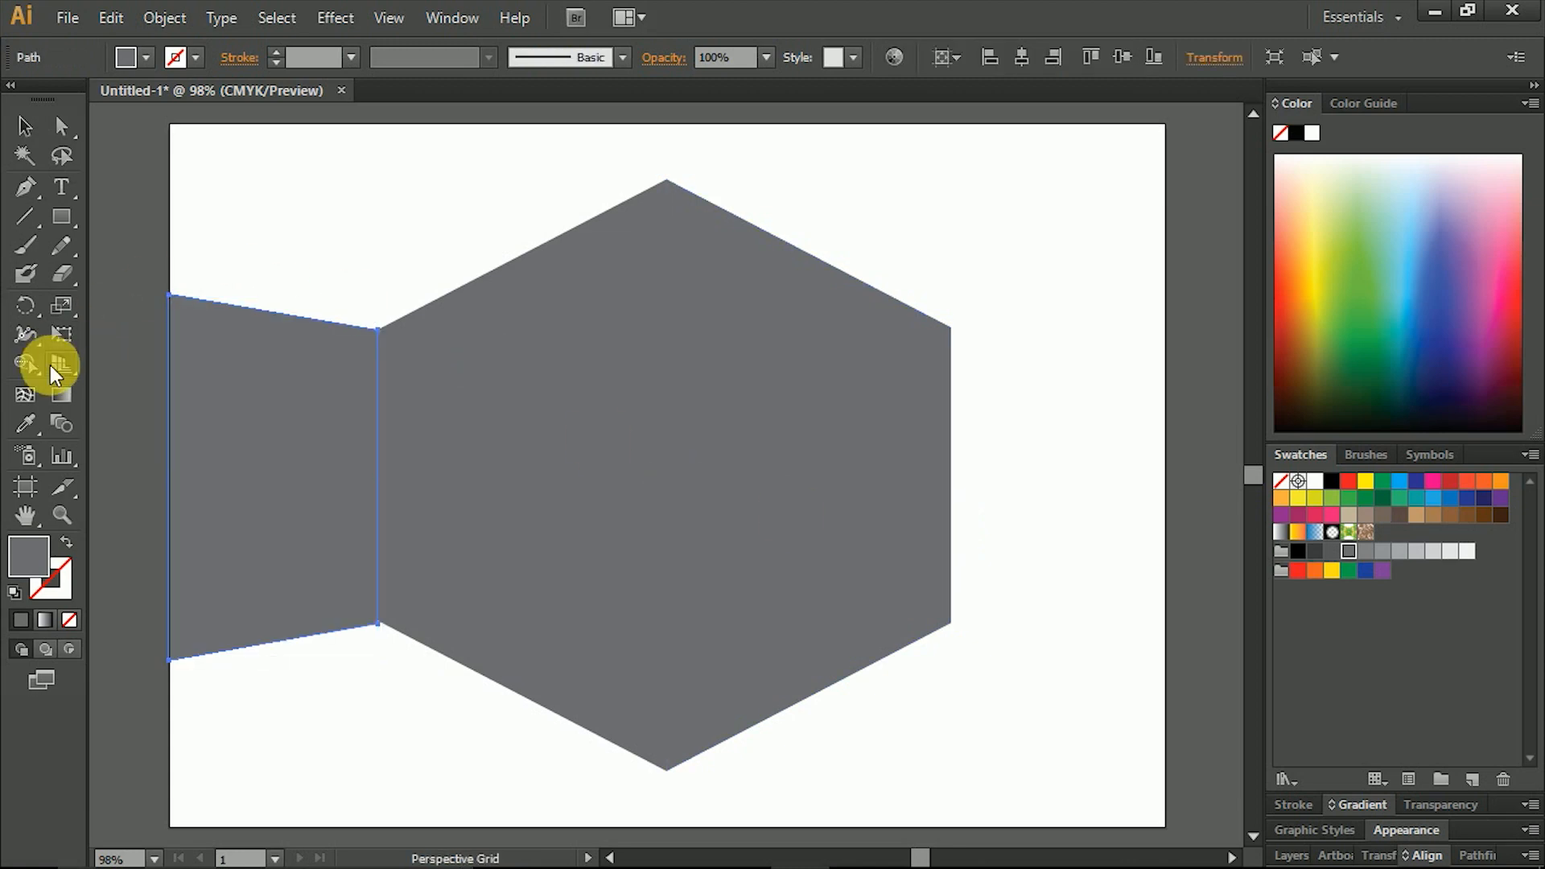
left_click(56, 363)
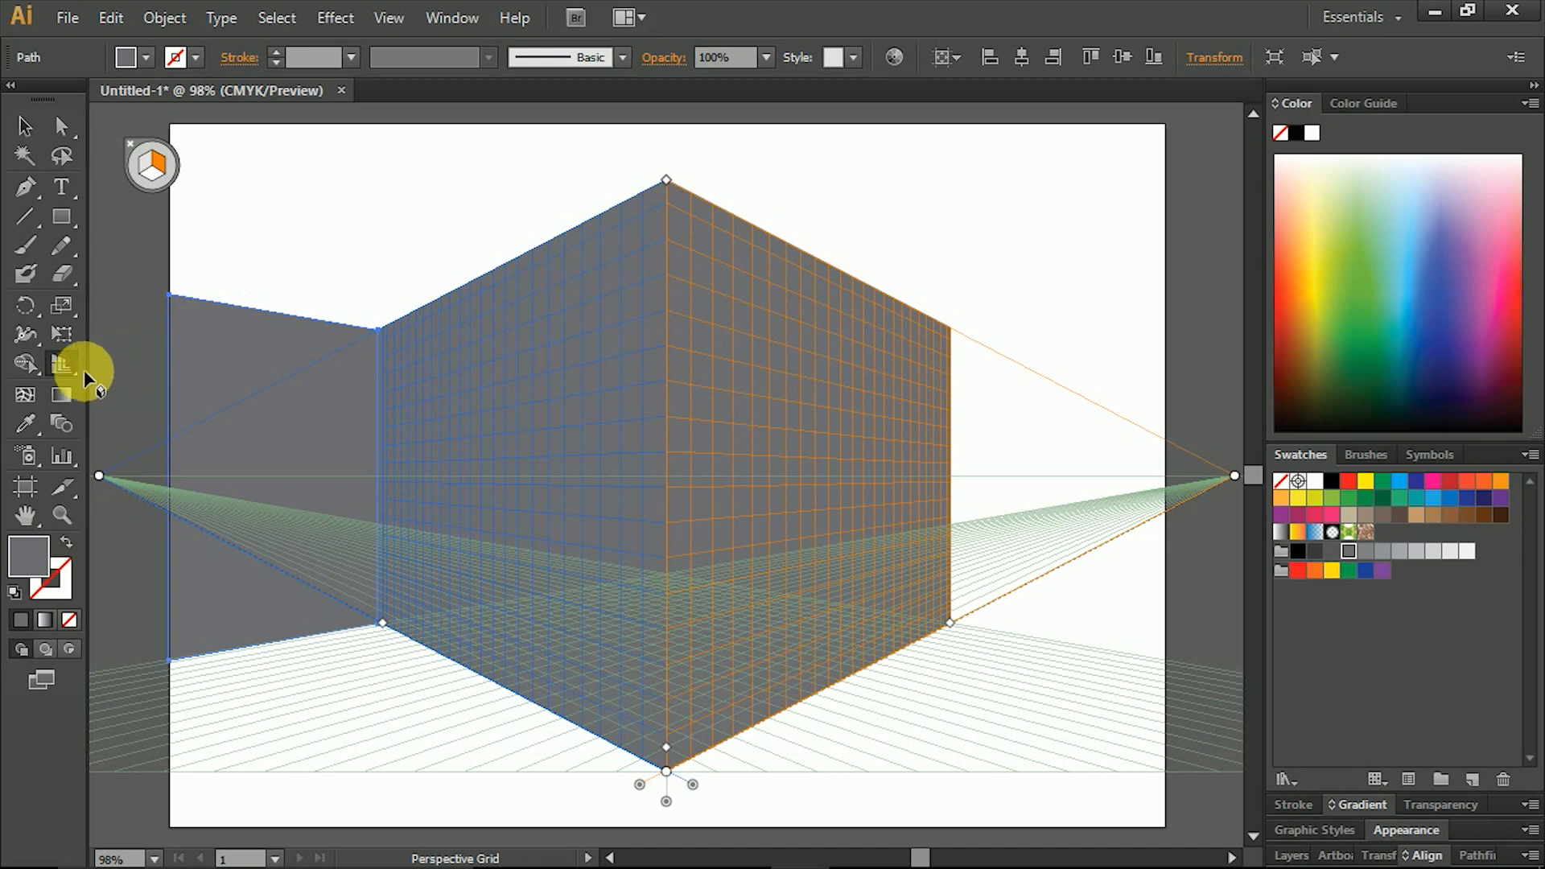
left_click(63, 364)
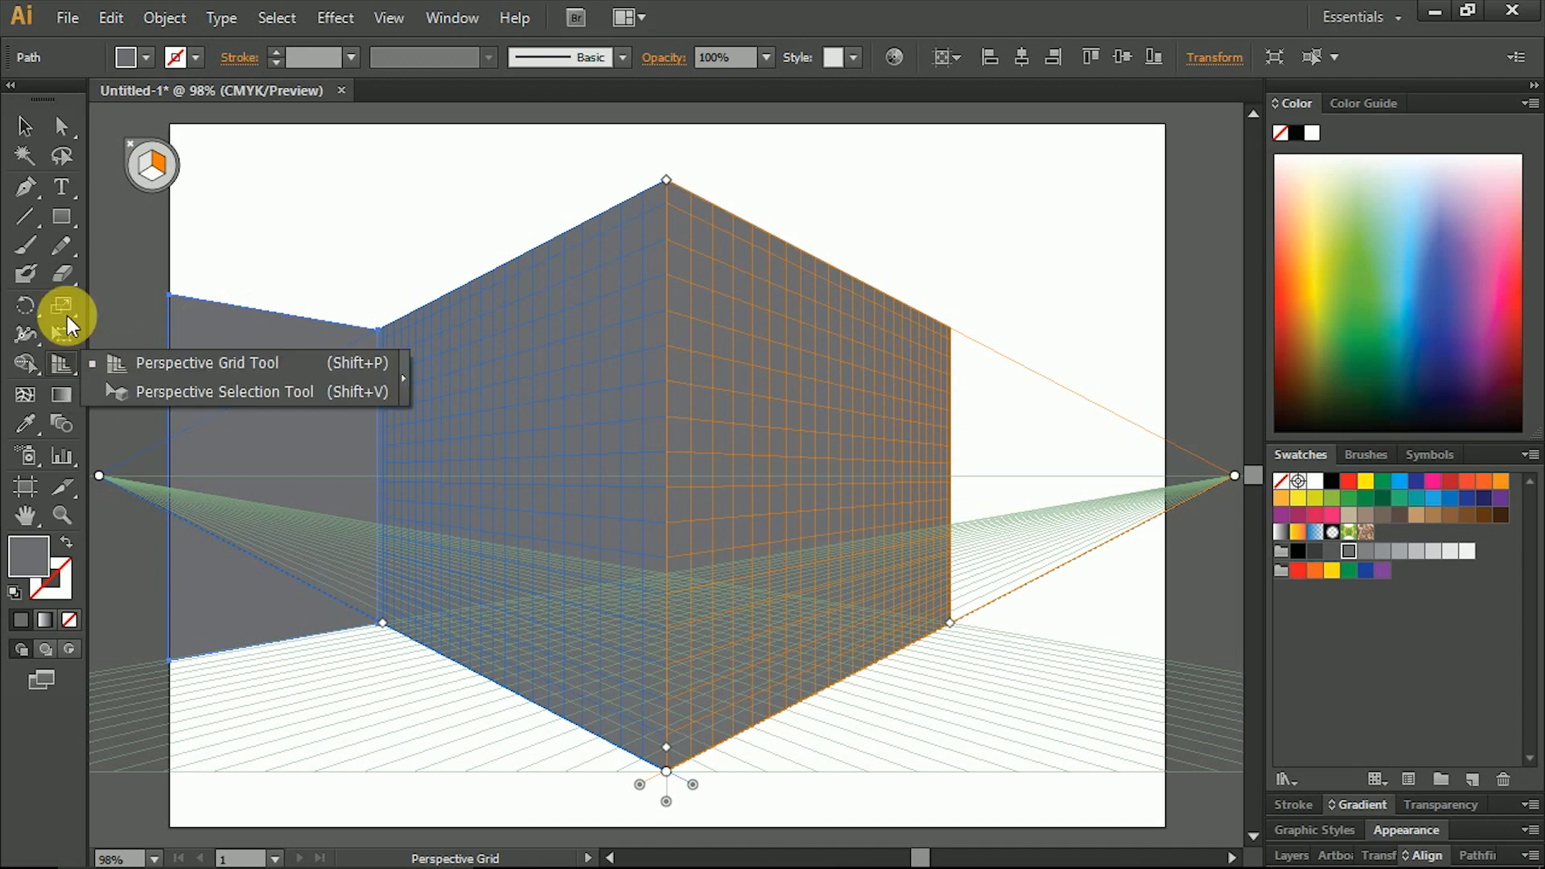
Delete all the grey rectangles drawn on the perspective grid
left_click(20, 137)
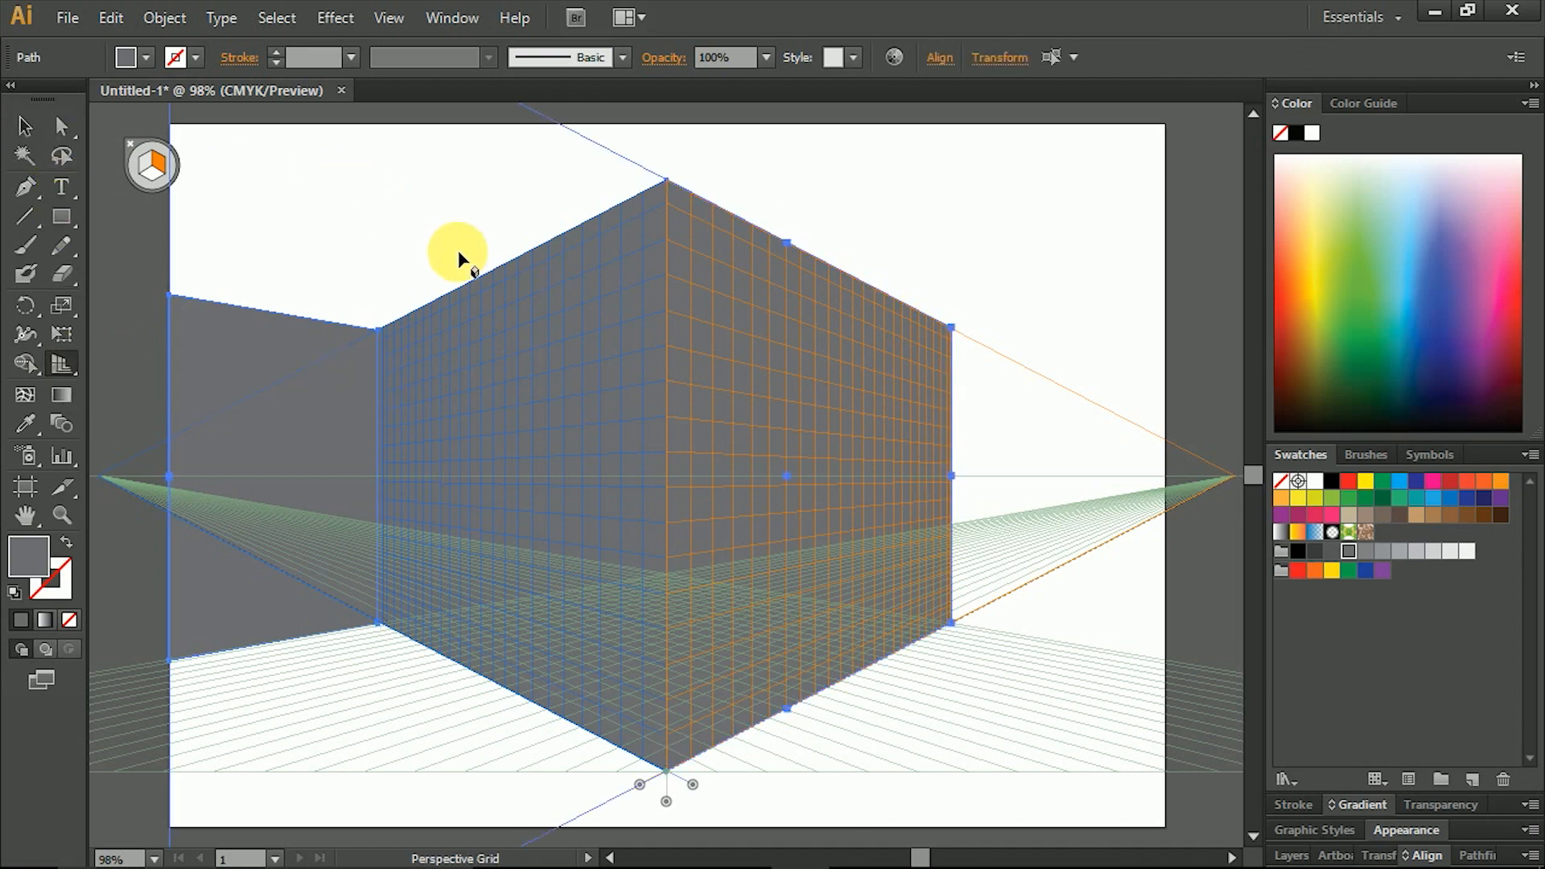
key("Delete")
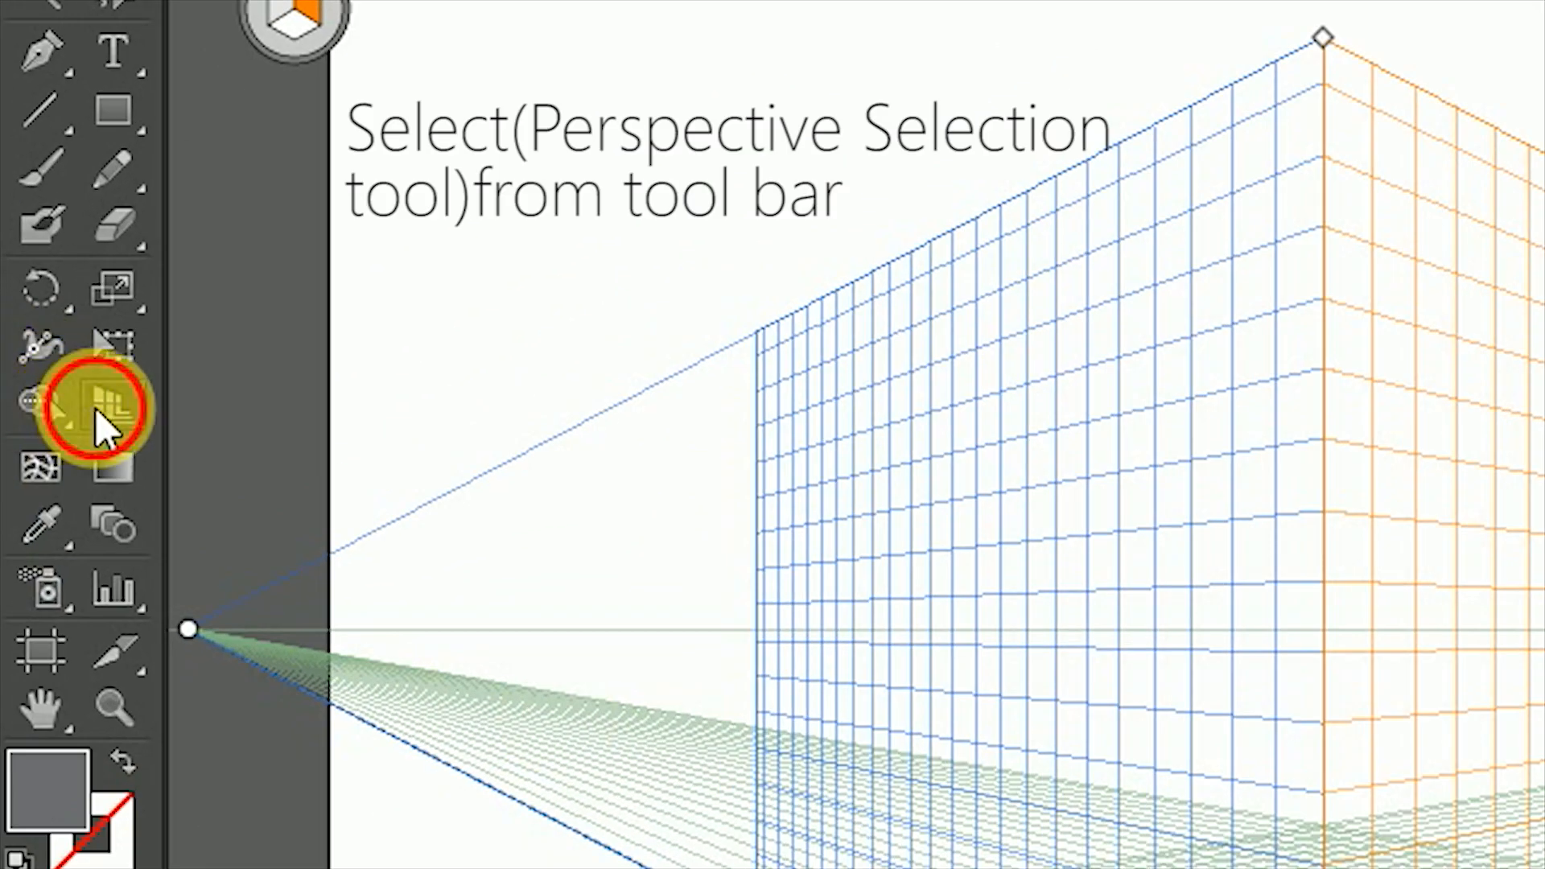
With the Perspective Selection tool, raise the grid's ground plane and shift both vertical planes toward the right side of the artboard
left_click_drag(95, 409, 318, 475)
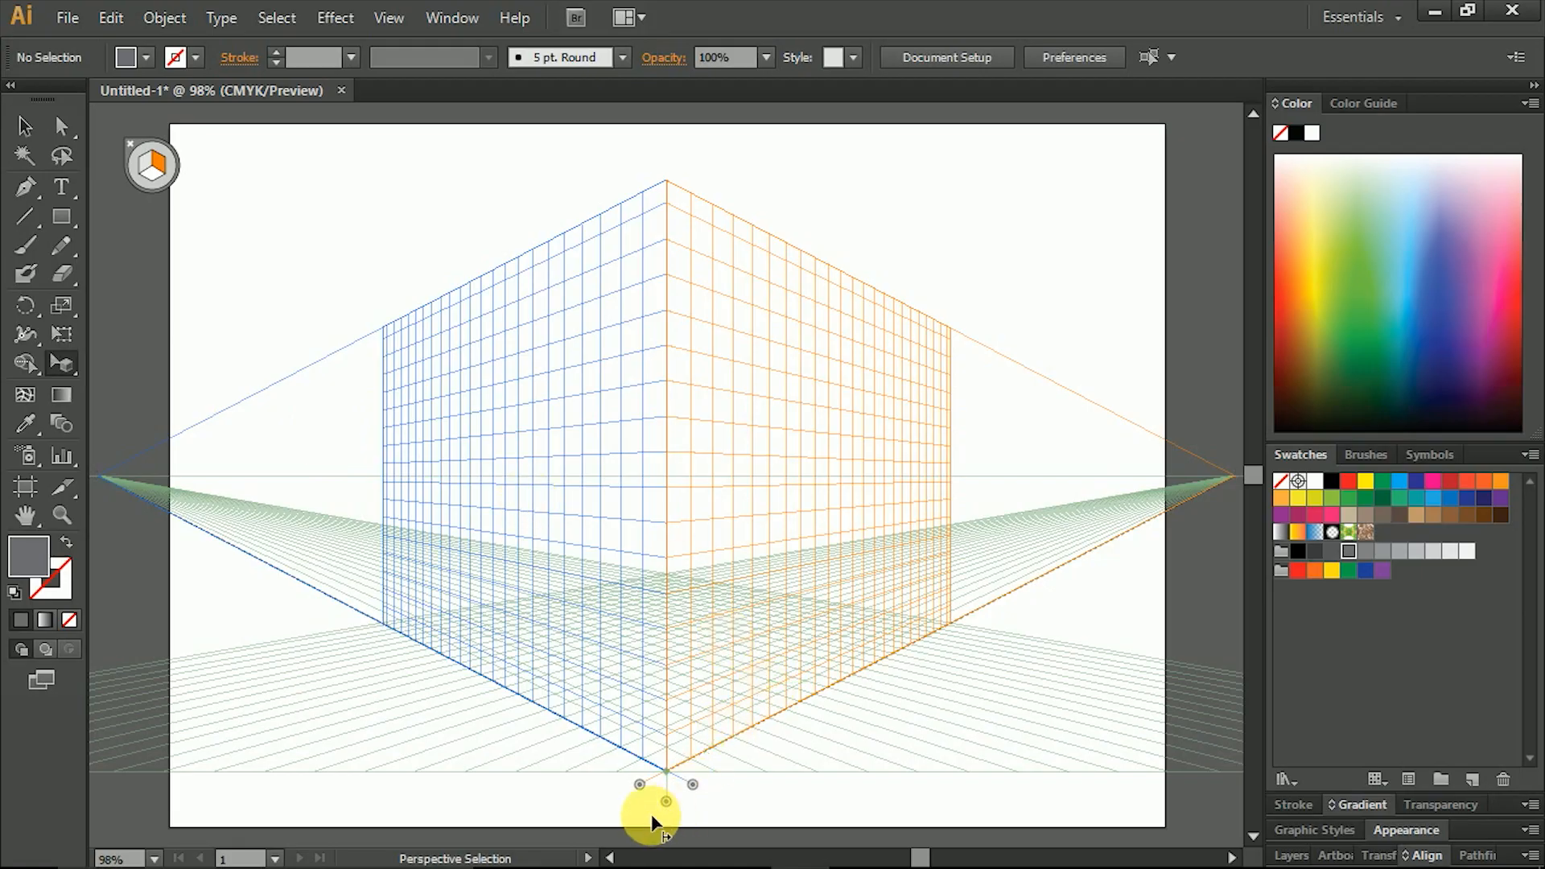
left_click_drag(668, 803, 847, 488)
left_click_drag(672, 523, 649, 639)
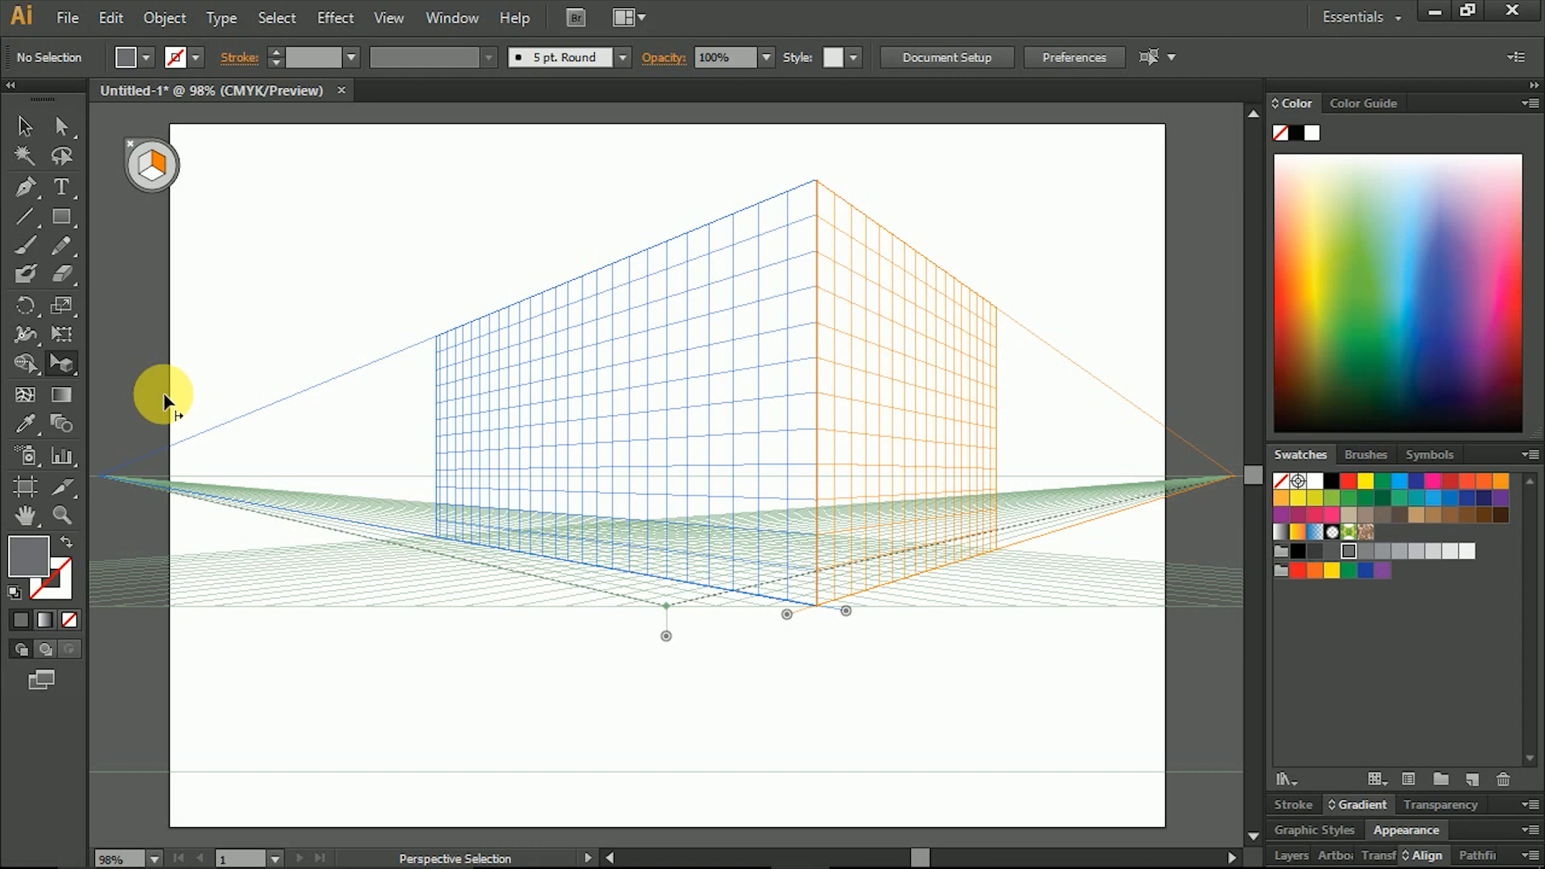
Hide the perspective grid, bring it back with the Perspective Grid tool, and hide it again
left_click(128, 147)
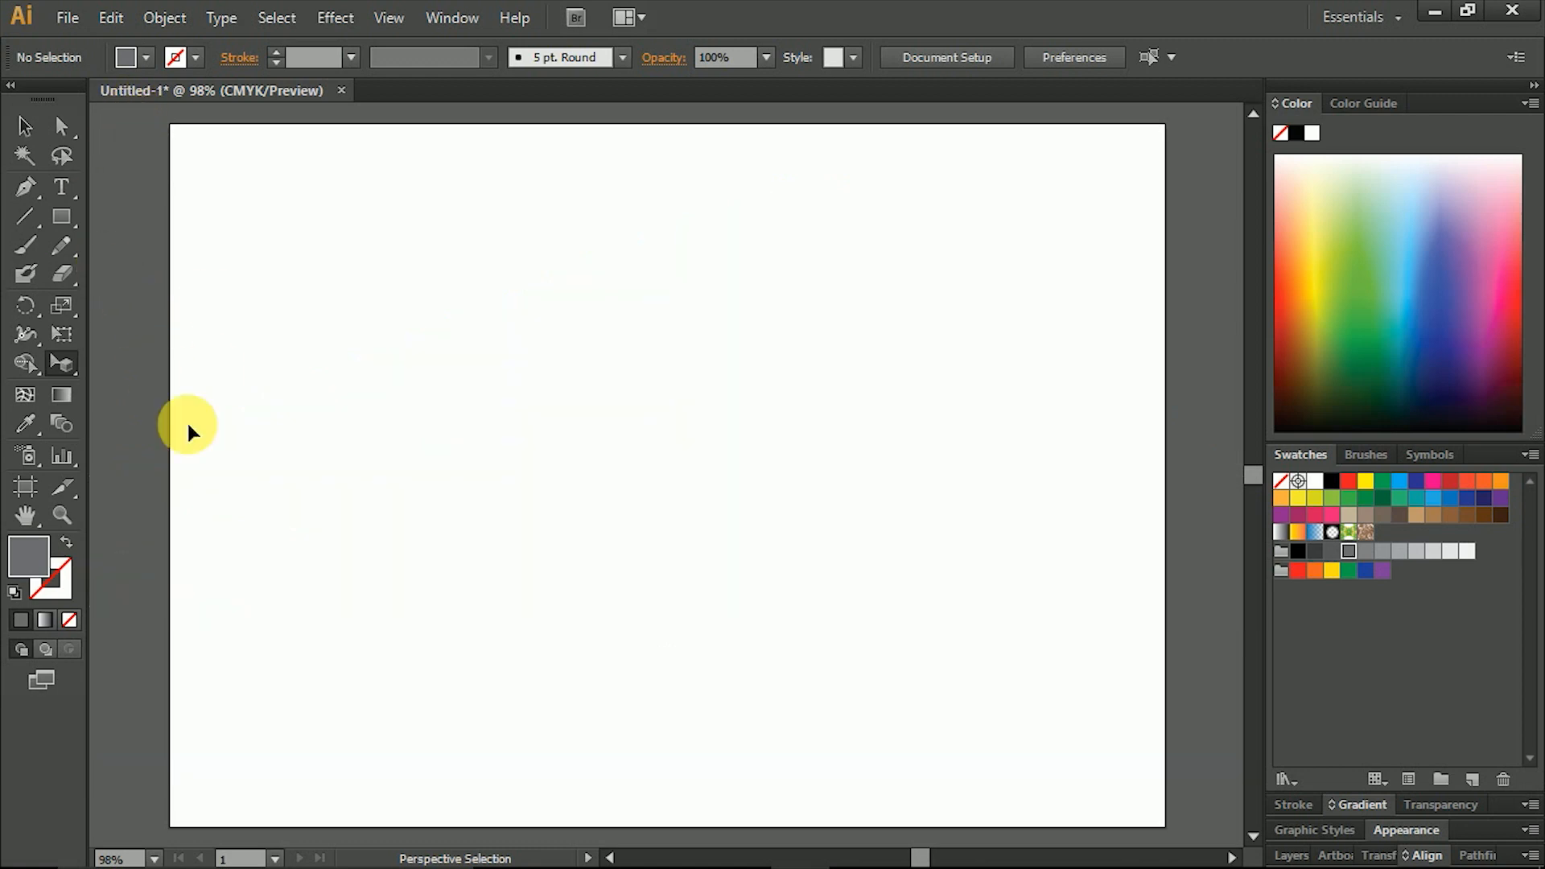
left_click(60, 371)
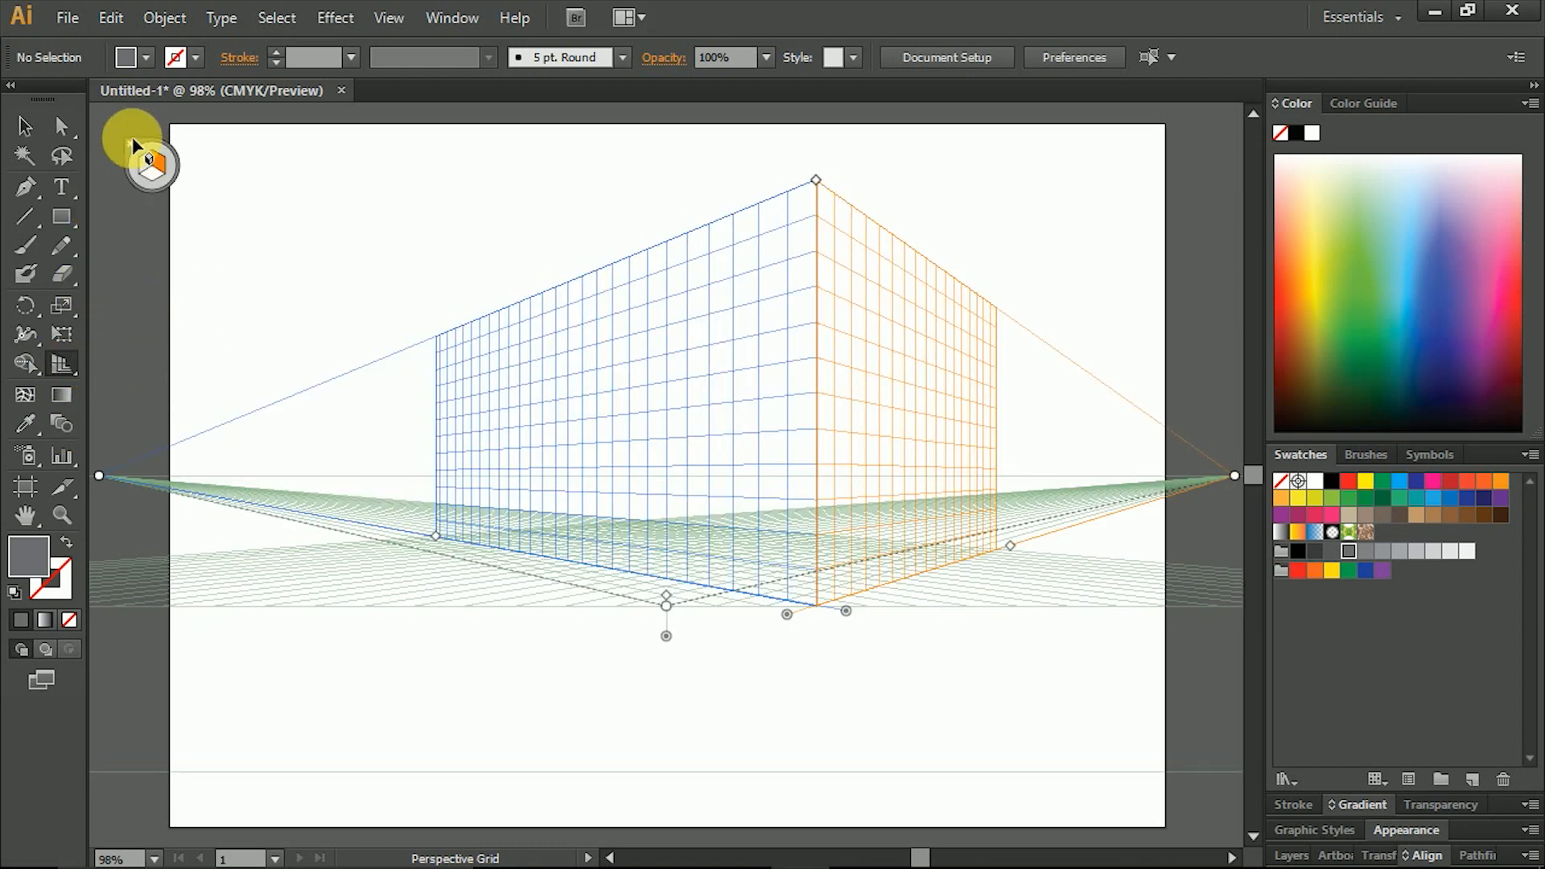
left_click(131, 140)
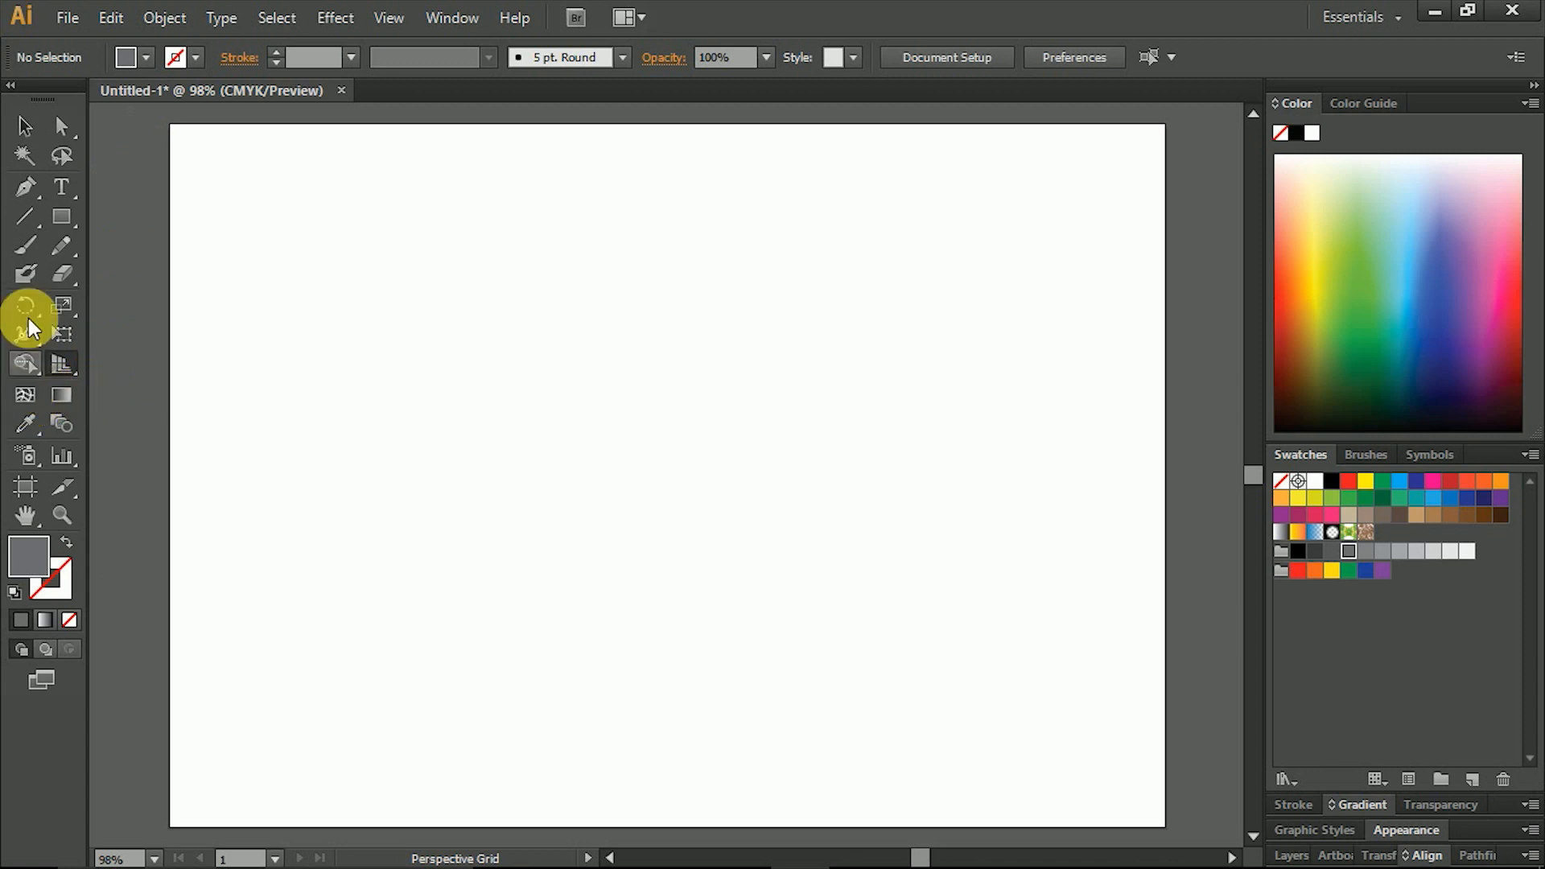
left_click(23, 133)
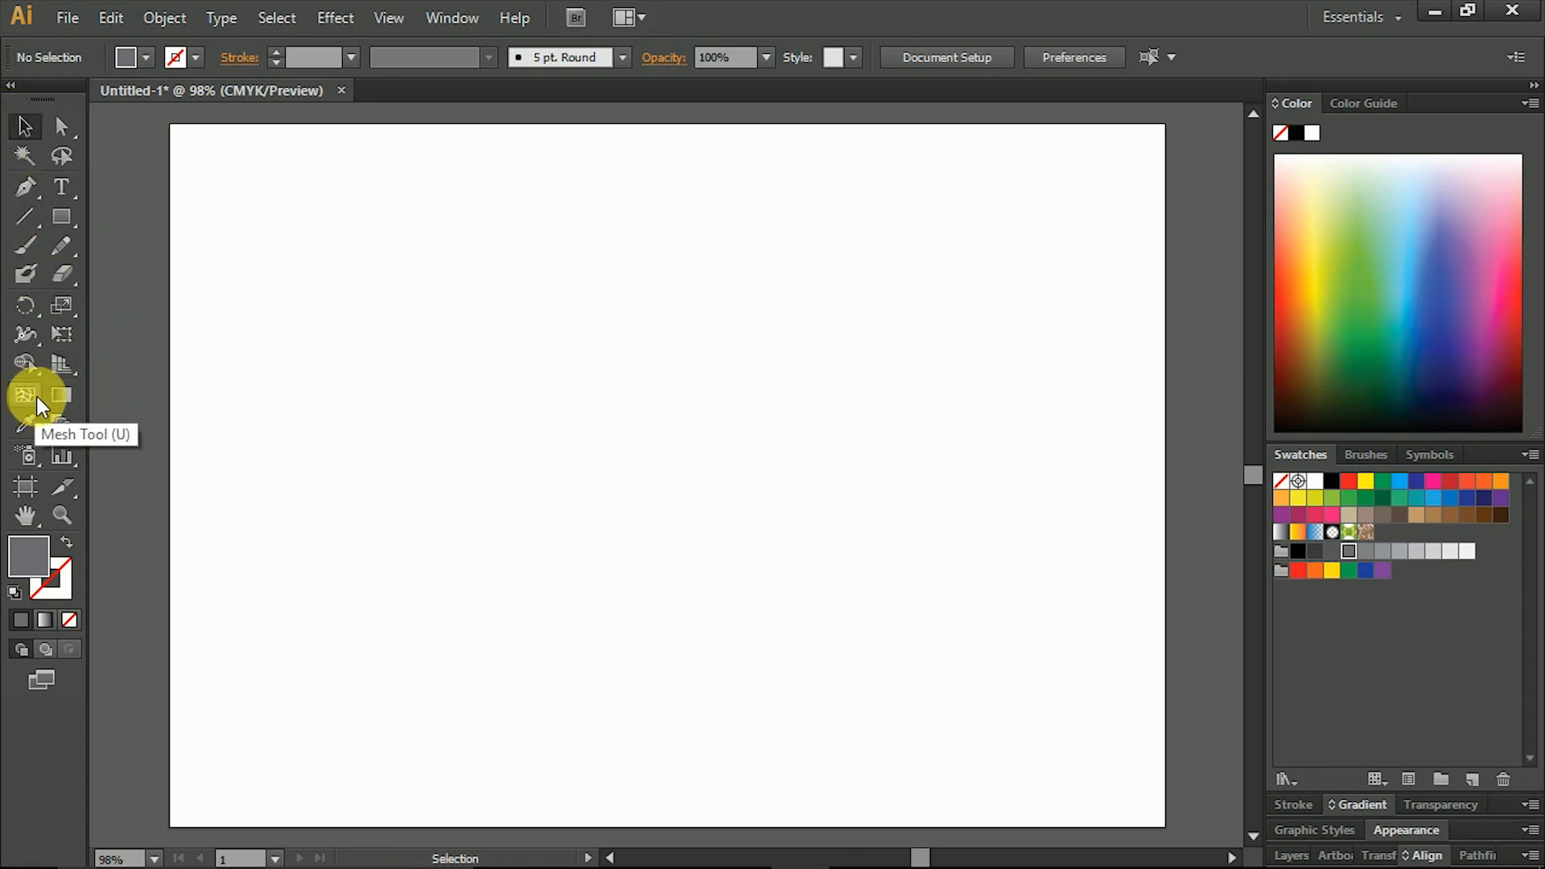
Draw a rectangle about 6.53 by 2.75 in near the artboard's centre, fill it with dark green and nudge it slightly down and left
left_click(61, 217)
left_click_drag(417, 305, 976, 538)
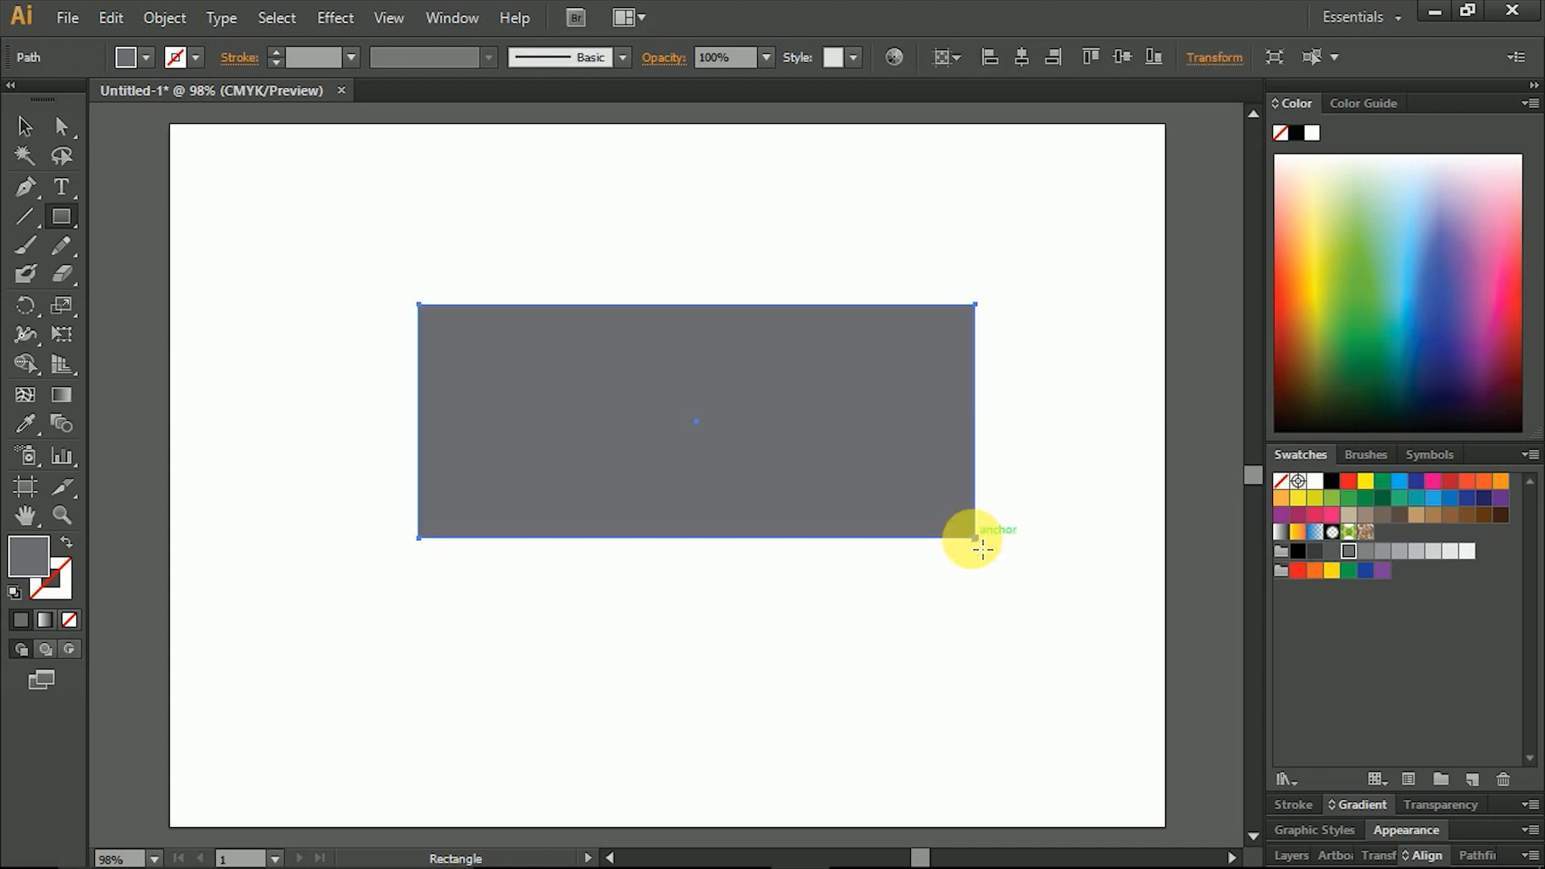
left_click(1381, 498)
left_click(24, 127)
left_click_drag(726, 454, 707, 486)
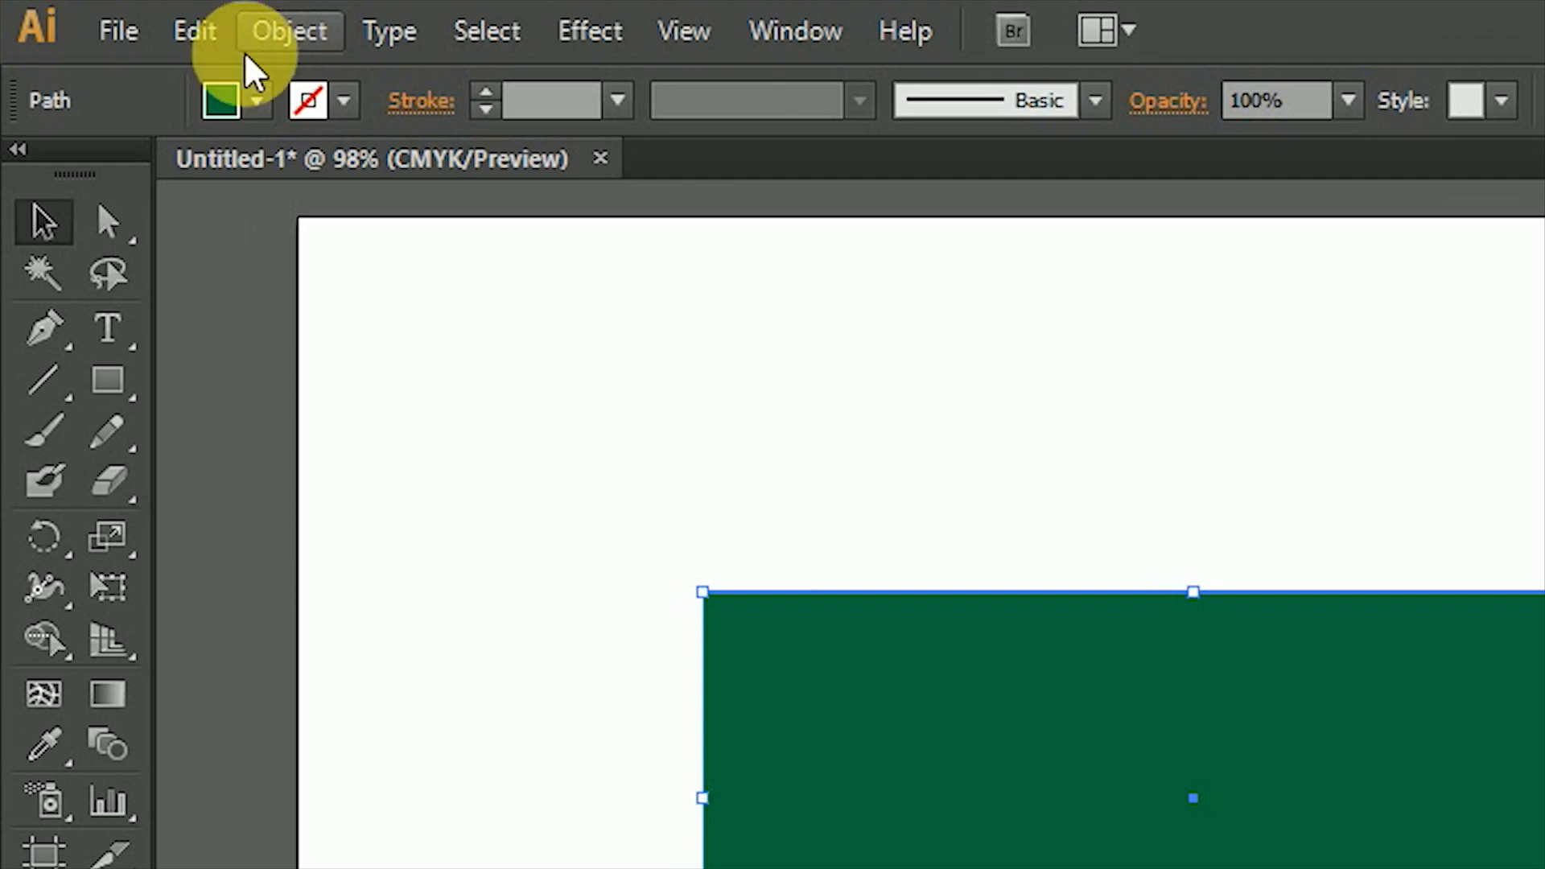
Create a gradient mesh on the green rectangle with 9 rows, 9 columns, Flat appearance and 100% highlight
left_click(157, 19)
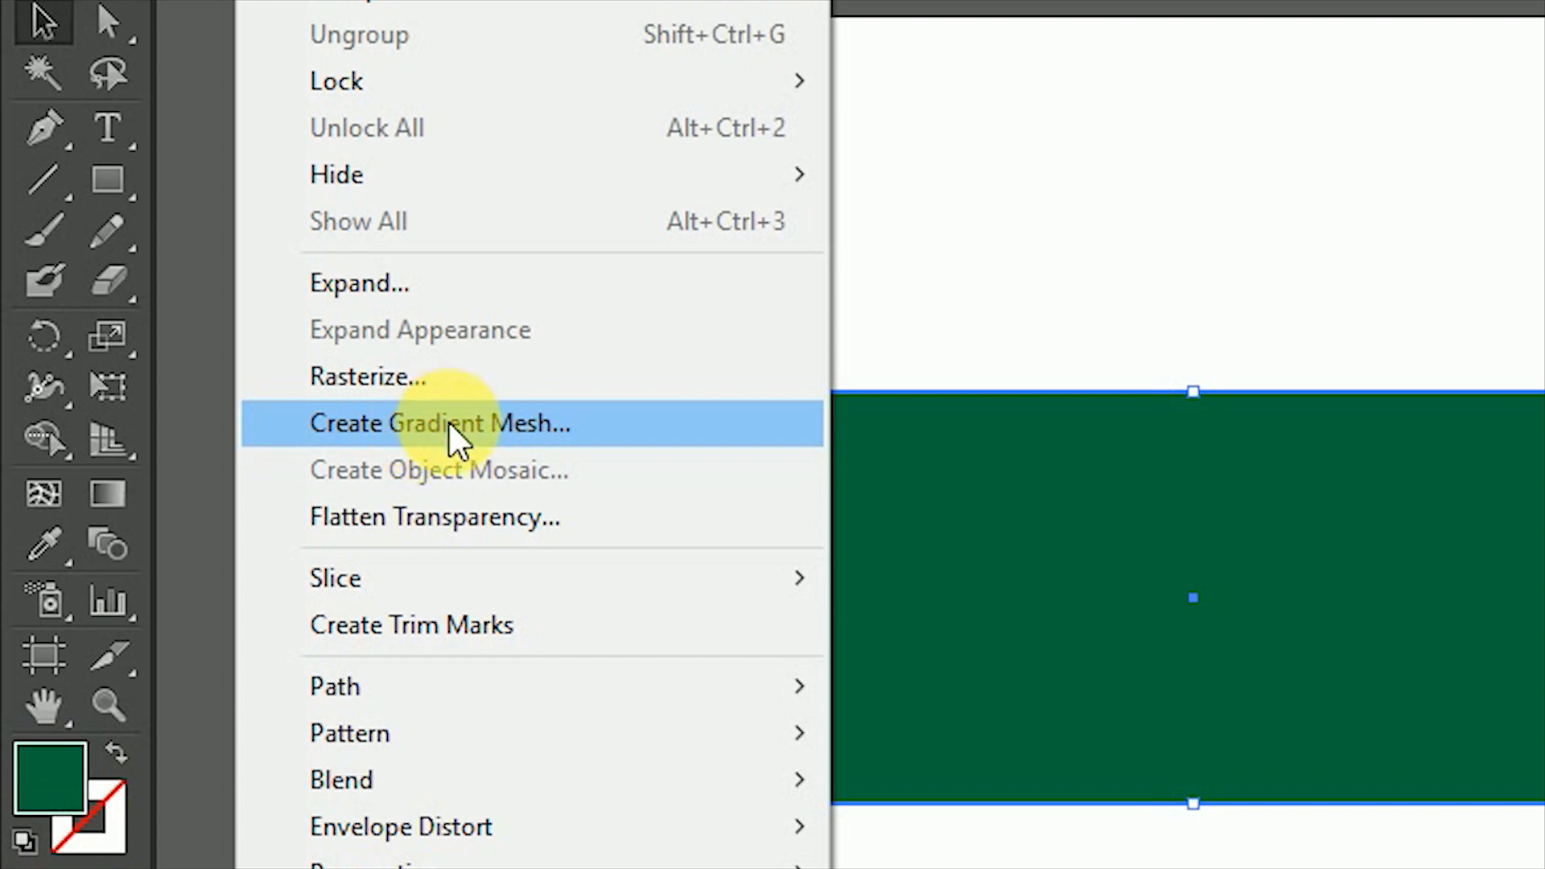
left_click(451, 426)
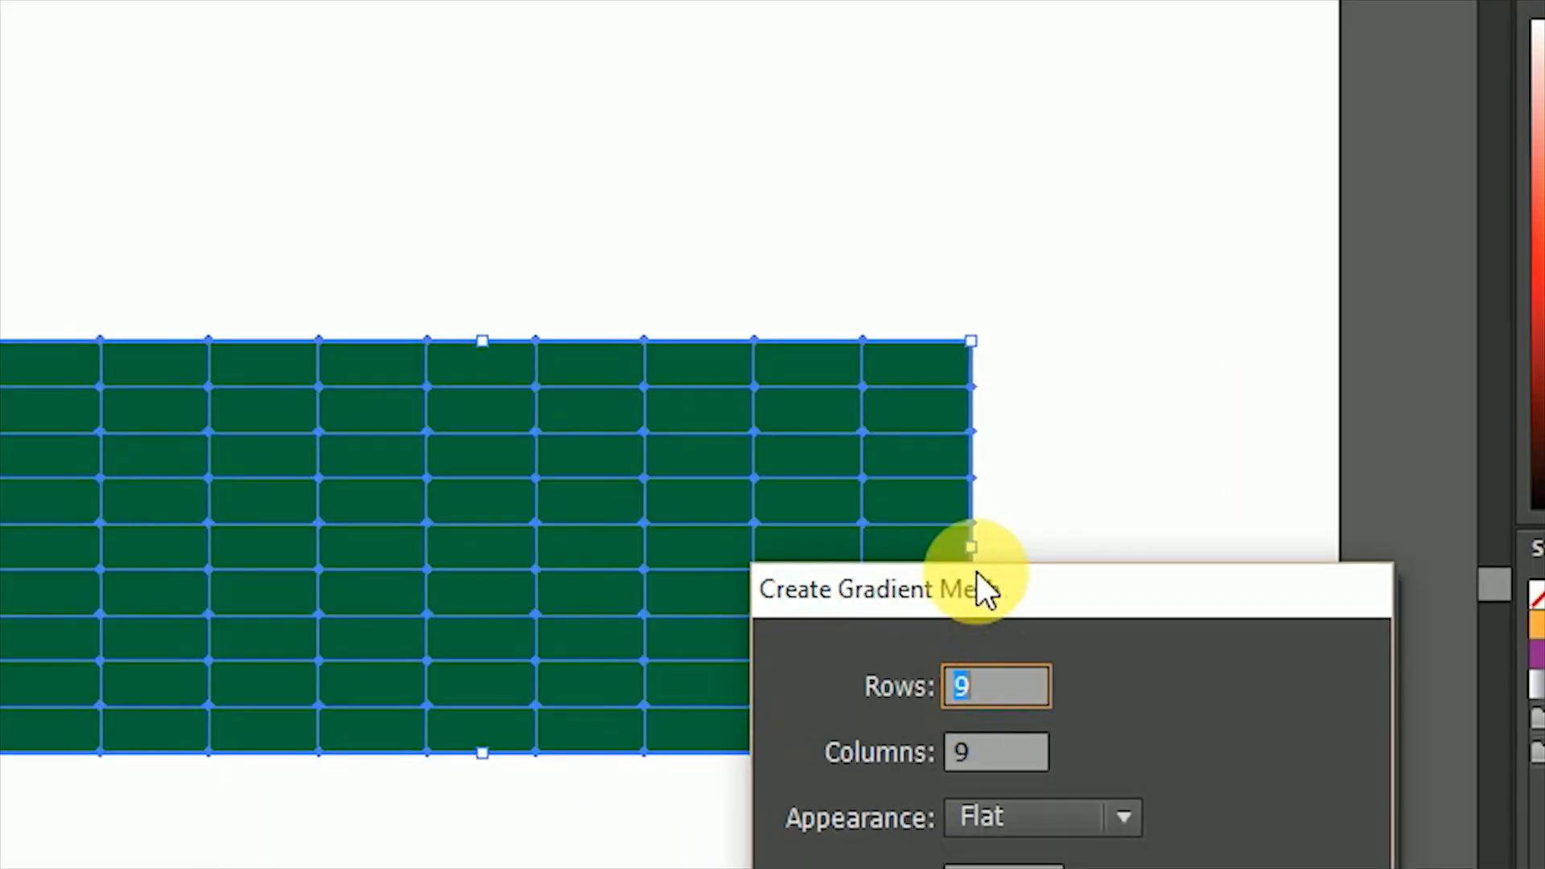
left_click_drag(977, 588, 625, 298)
key("Tab")
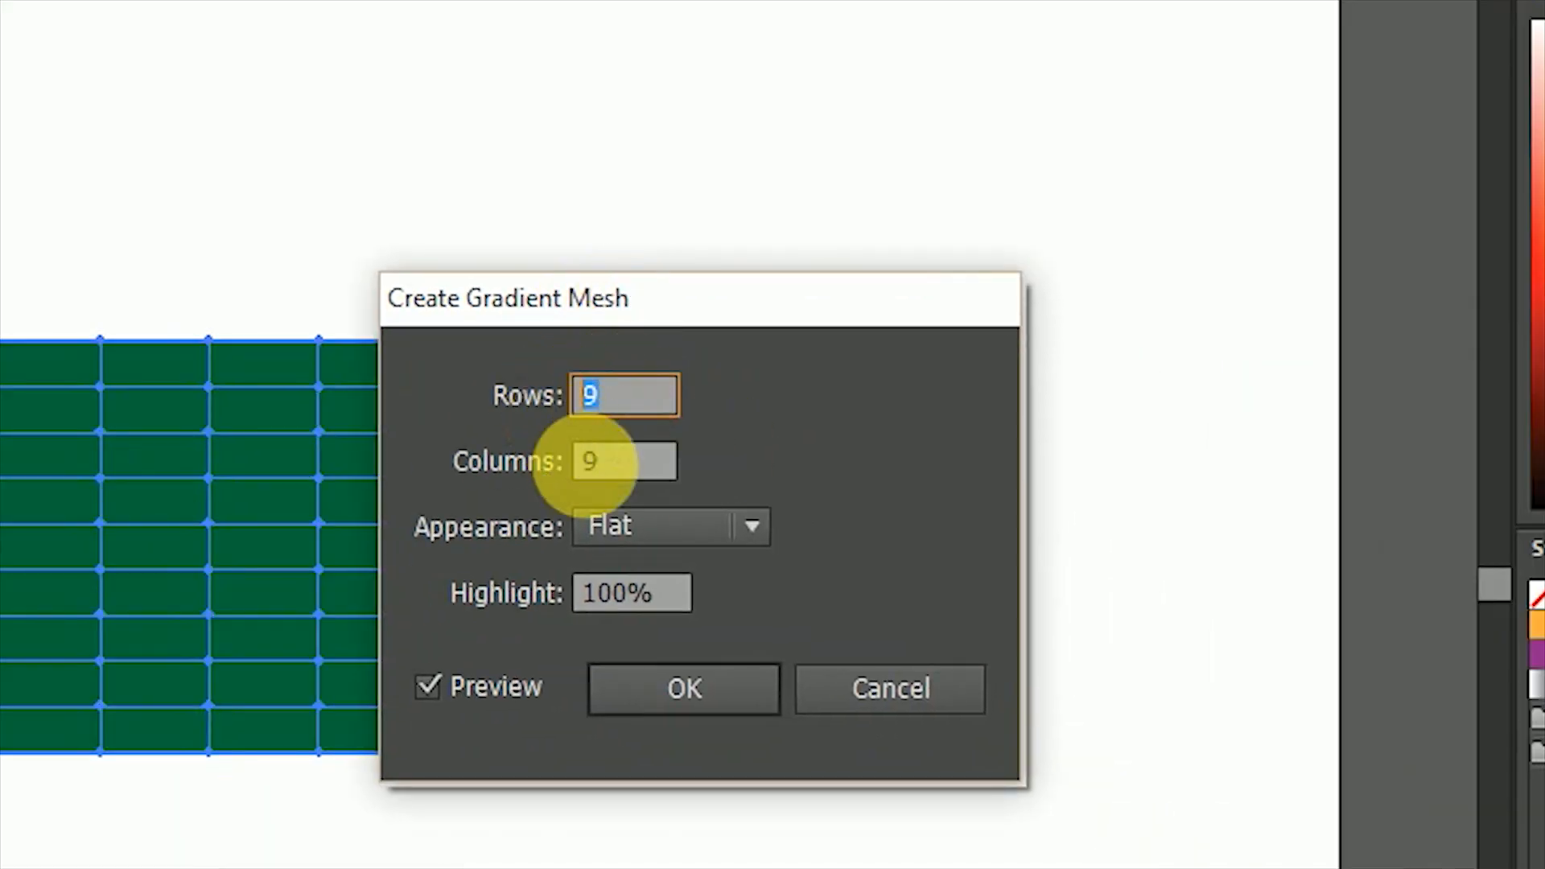
left_click(656, 685)
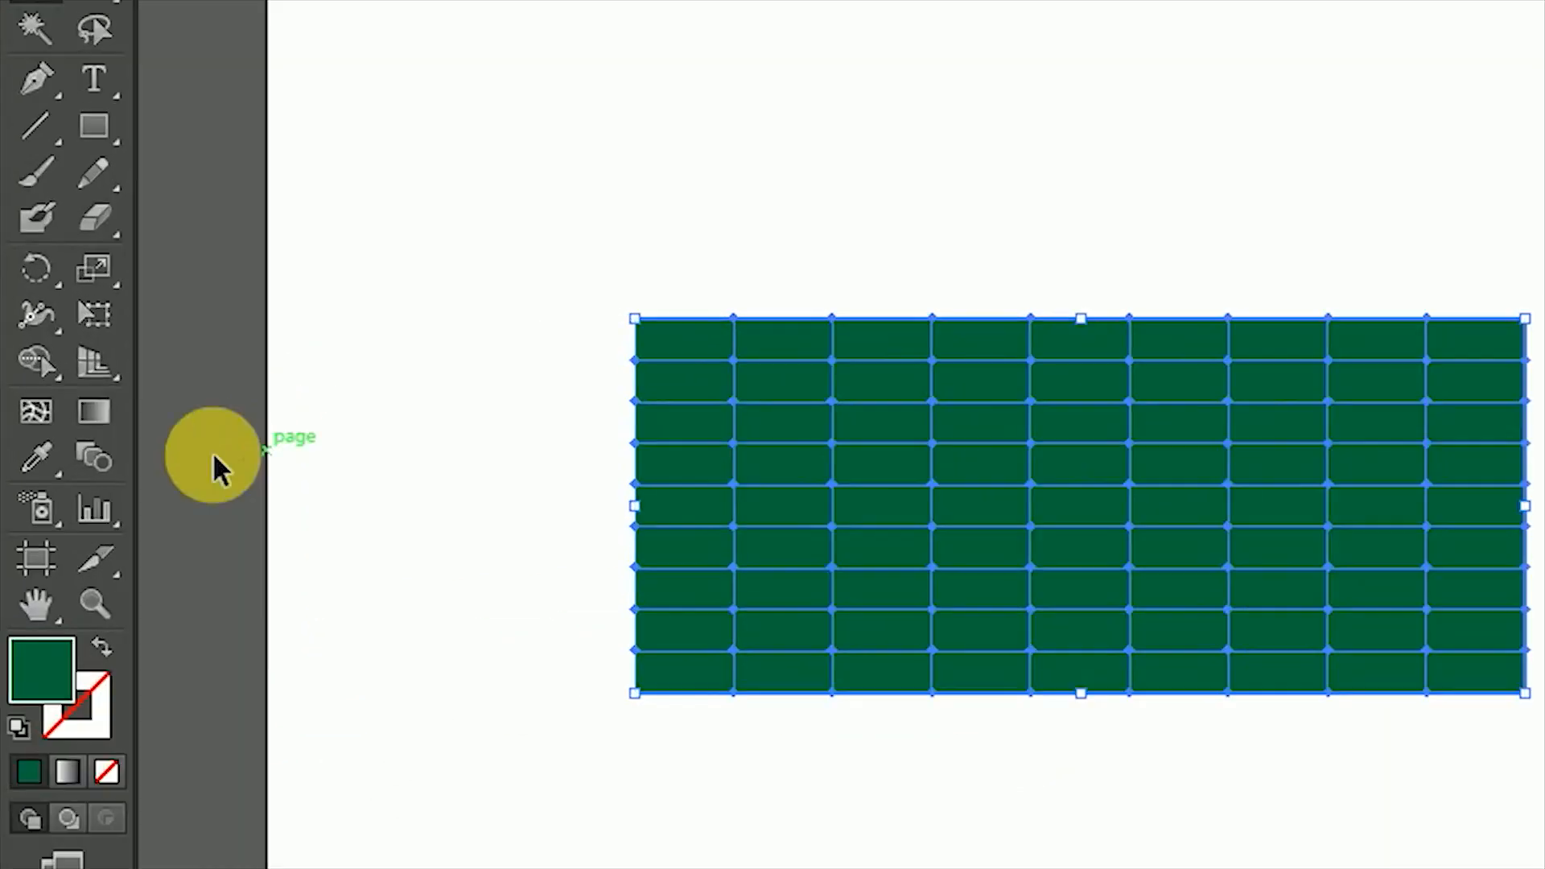
With the Mesh tool, colour the third, fourth and fifth points of the horizontal mesh line just above the rectangle's middle yellow
left_click(25, 394)
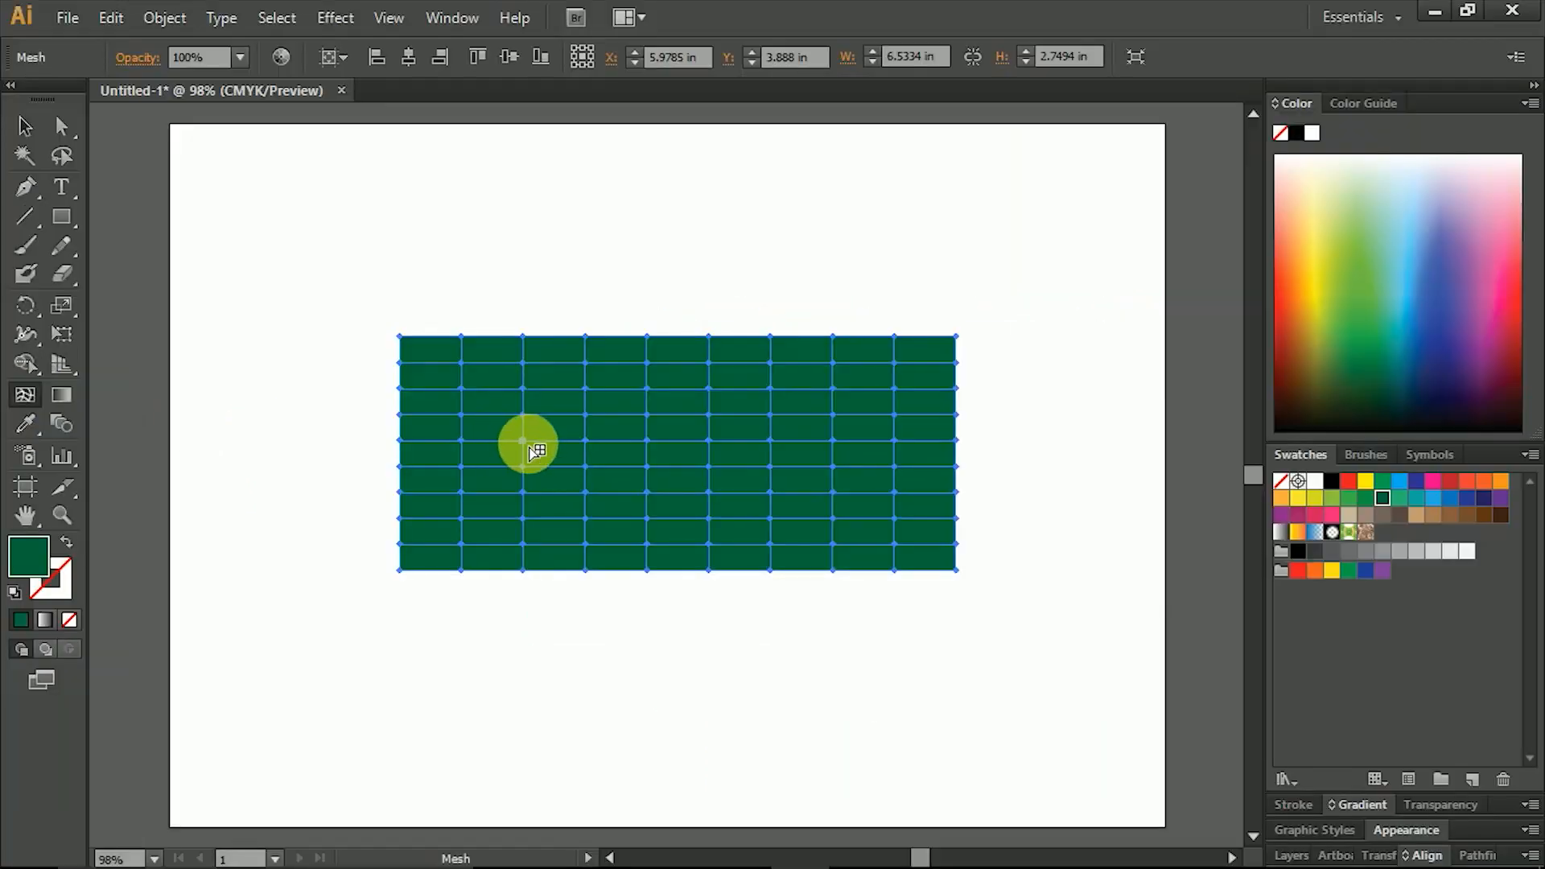
left_click(525, 442)
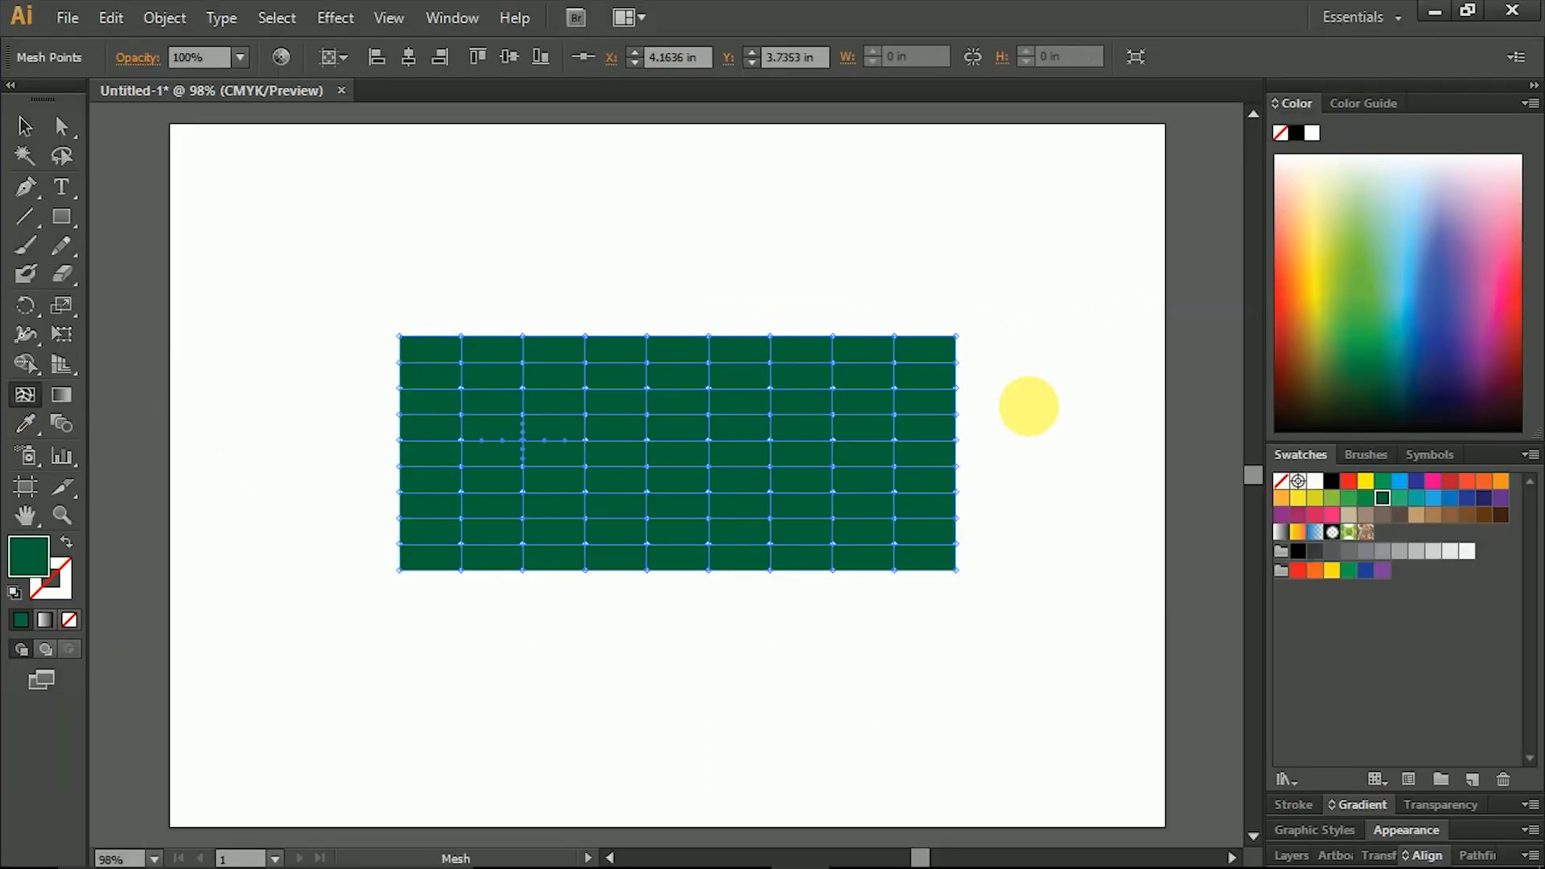
left_click(1367, 483)
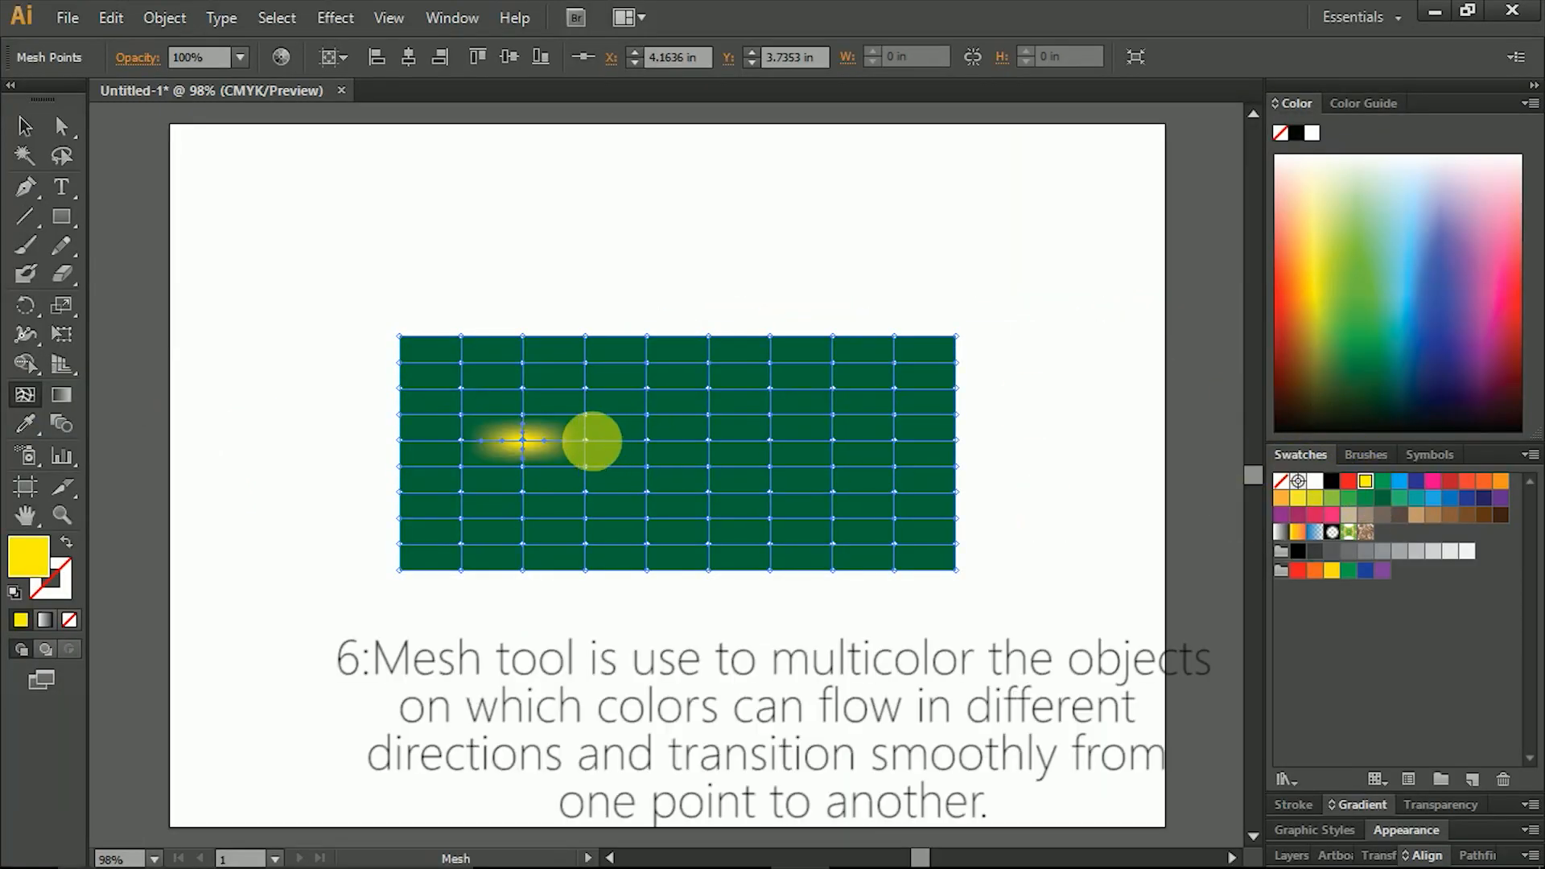
left_click(590, 444)
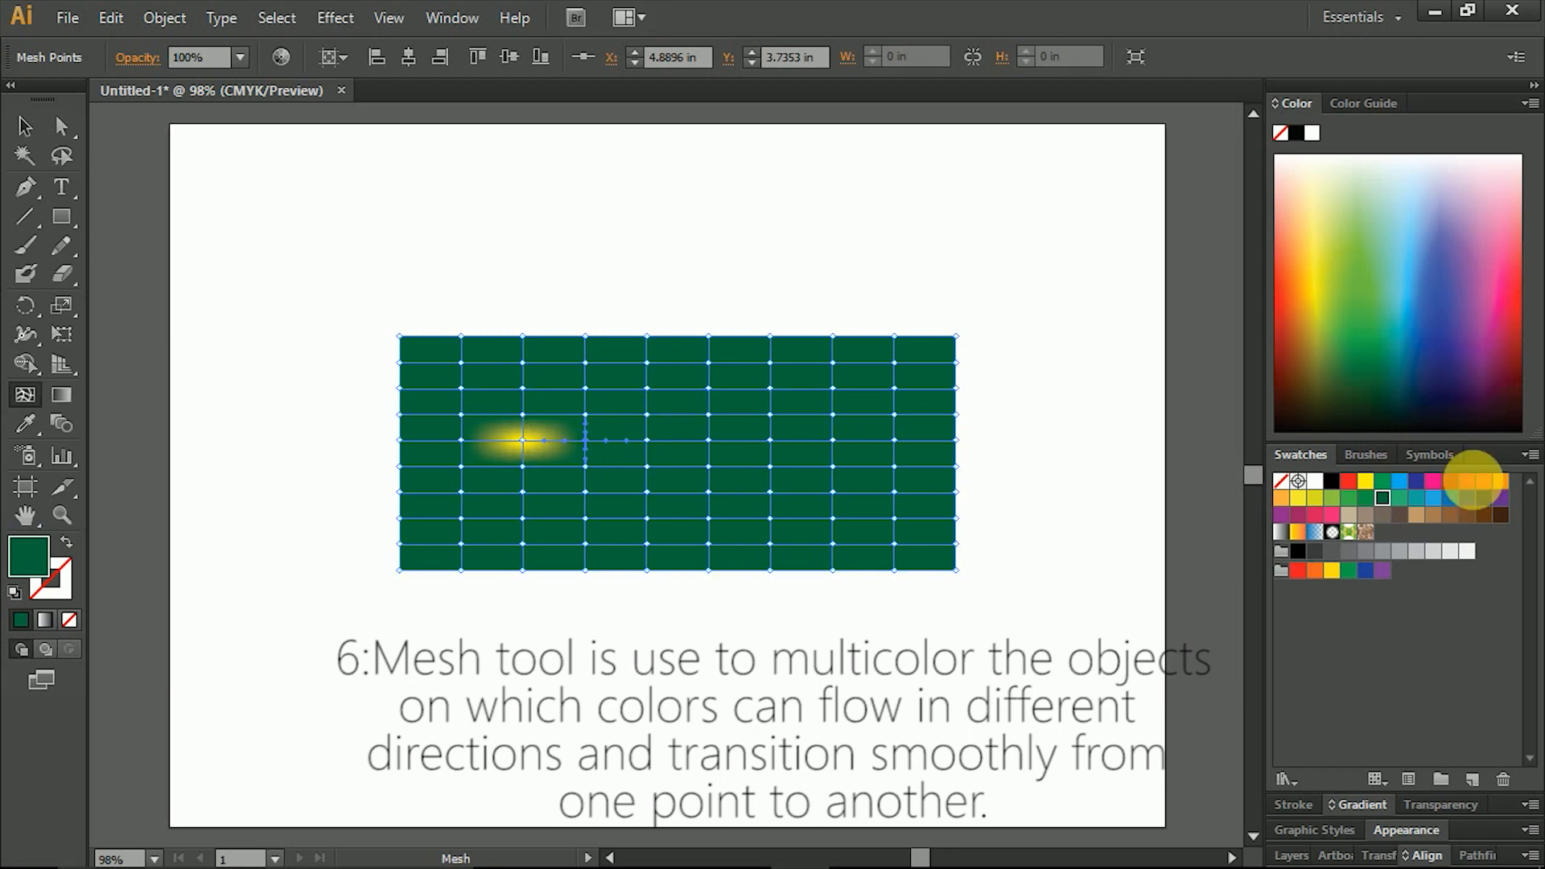
left_click(1368, 483)
left_click(648, 445)
left_click(1366, 482)
Extend the yellow stripe rightward by colouring the next four mesh points on the same line yellow
left_click(710, 442)
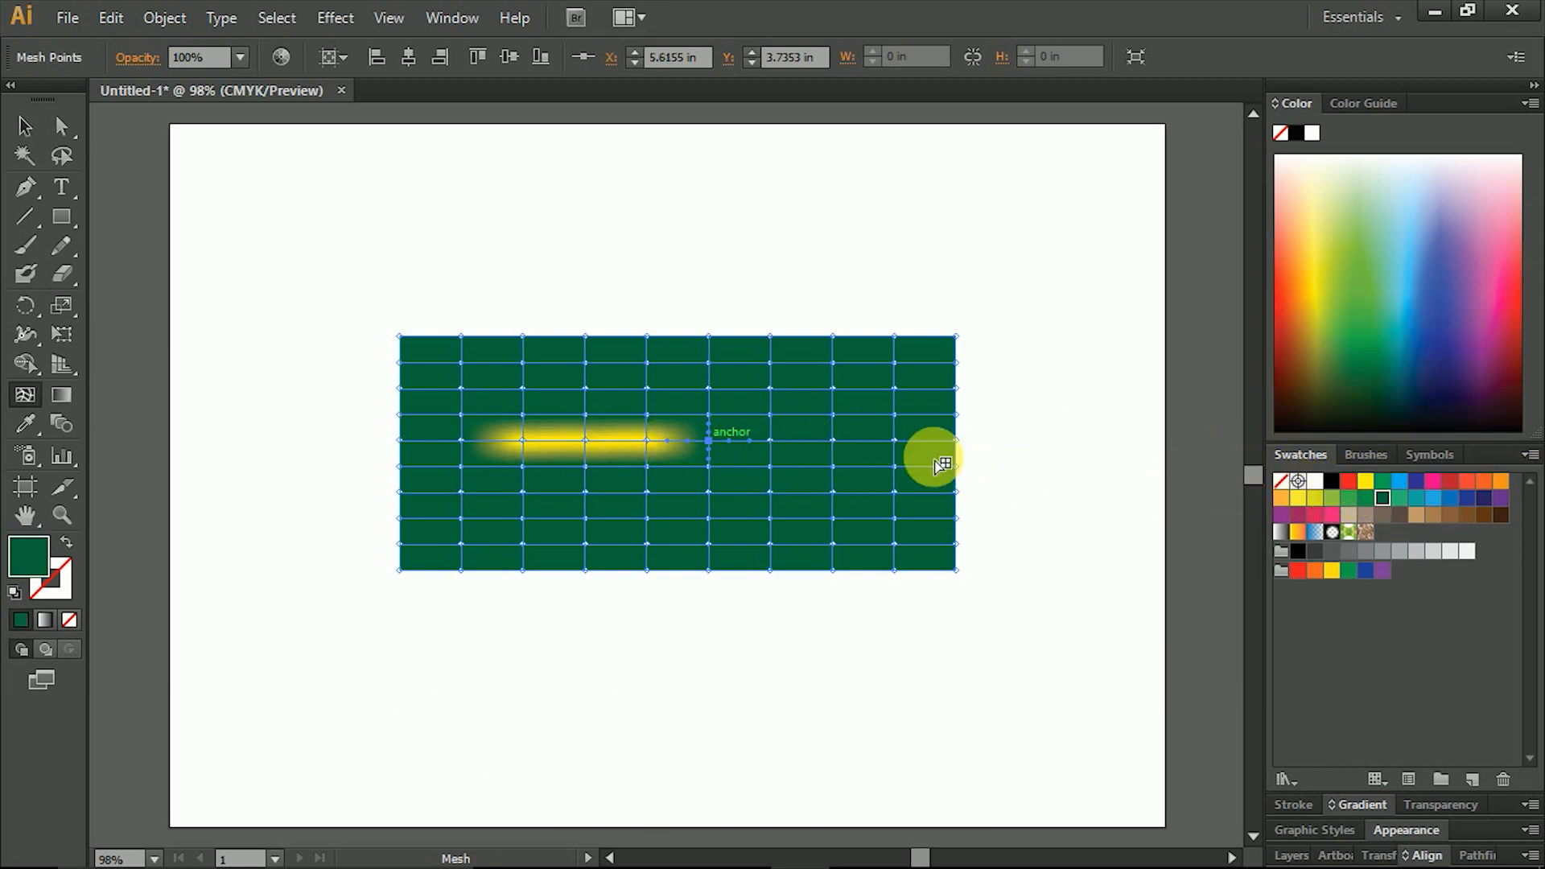
left_click(1366, 481)
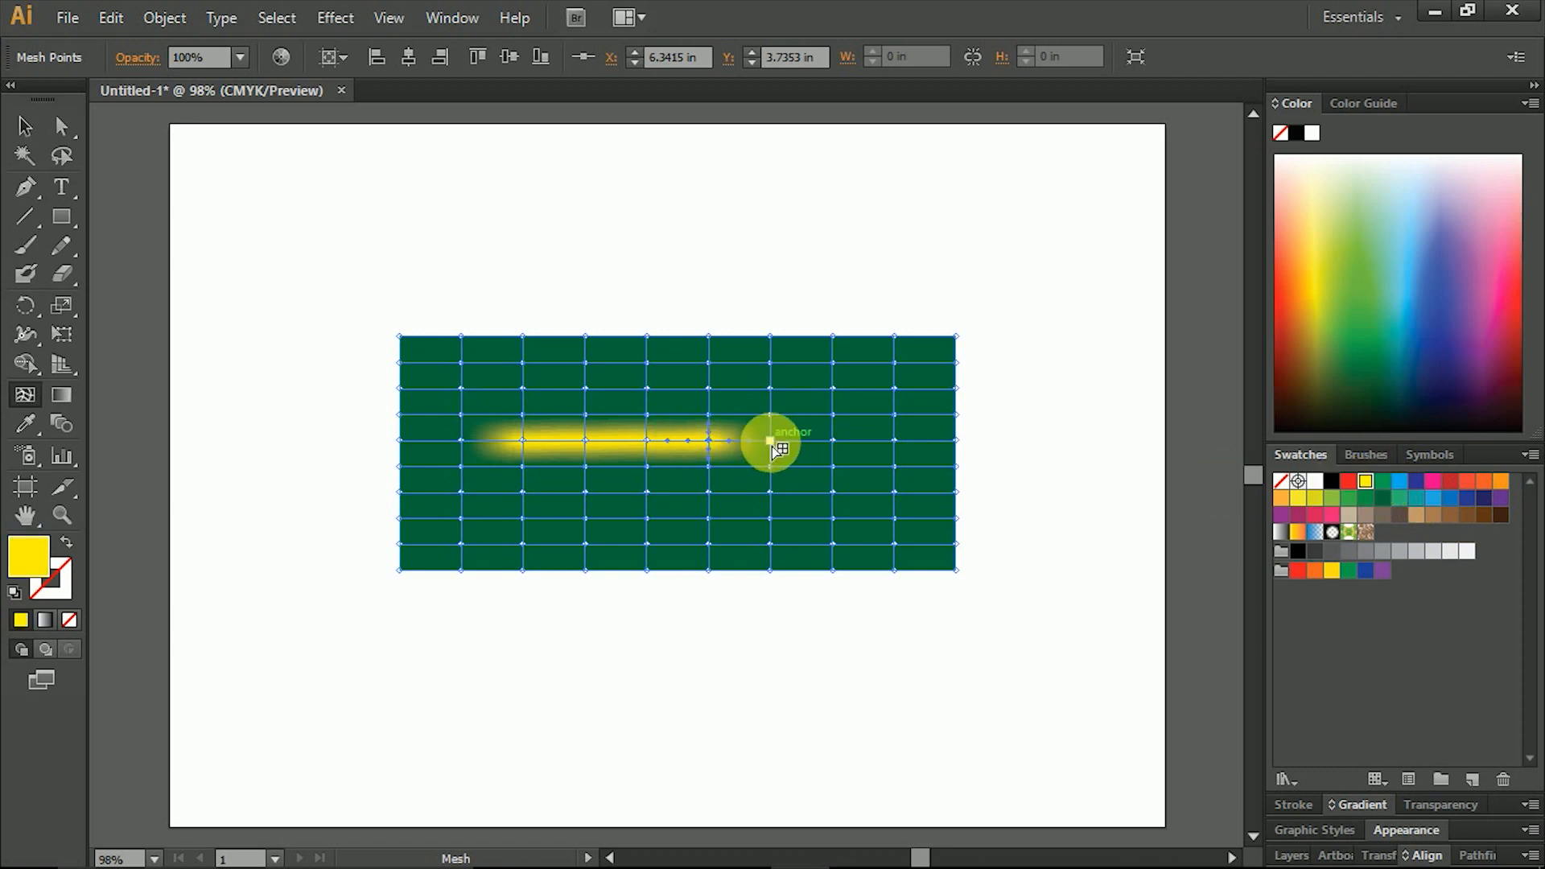
left_click(1366, 481)
left_click(823, 446)
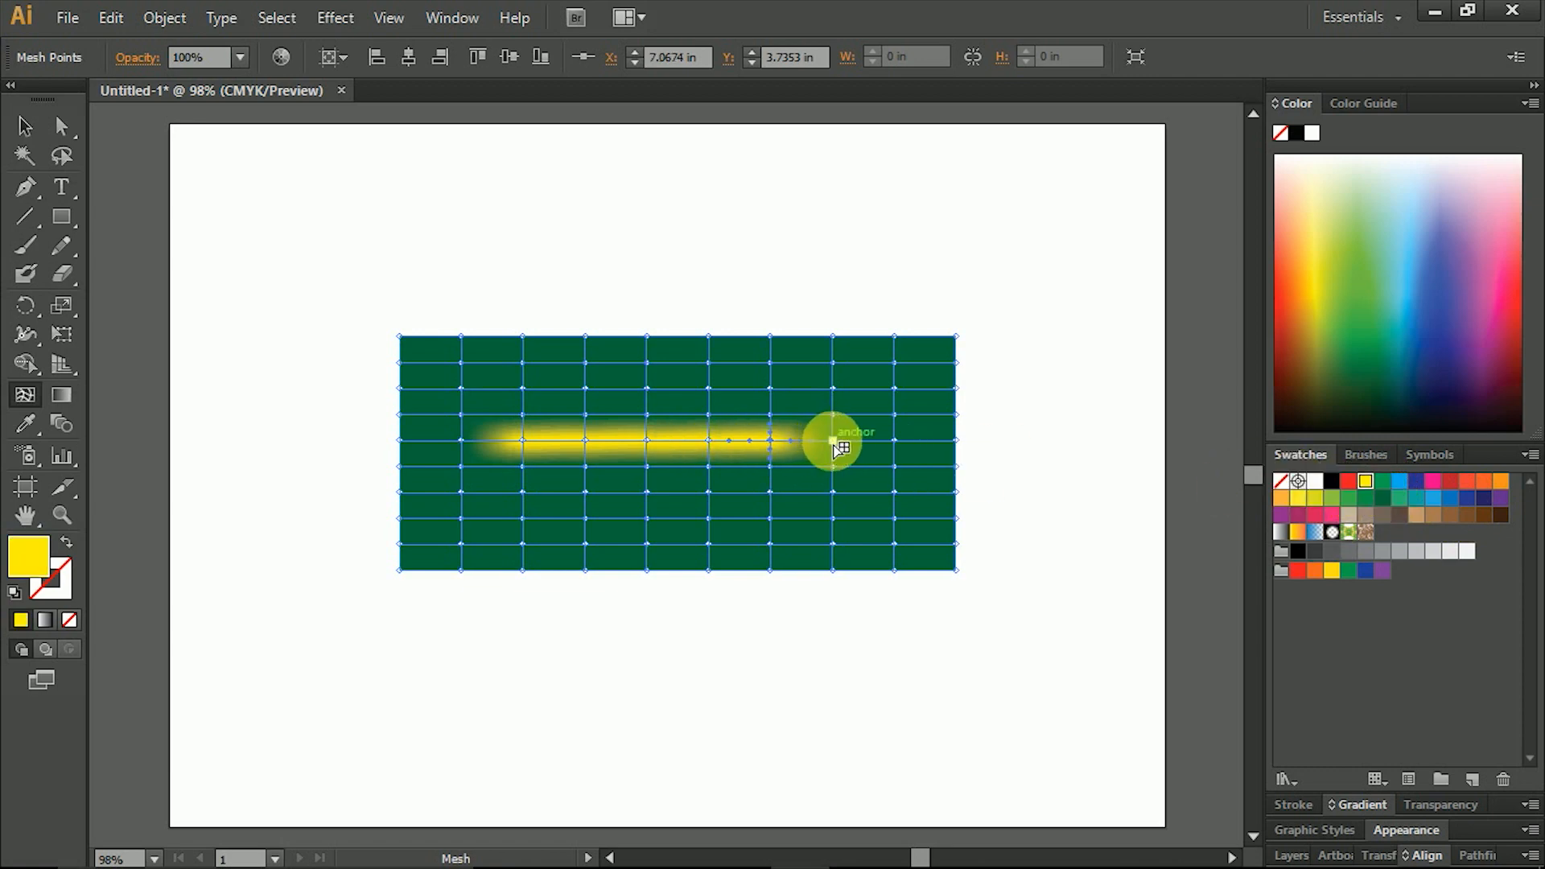
left_click(894, 443)
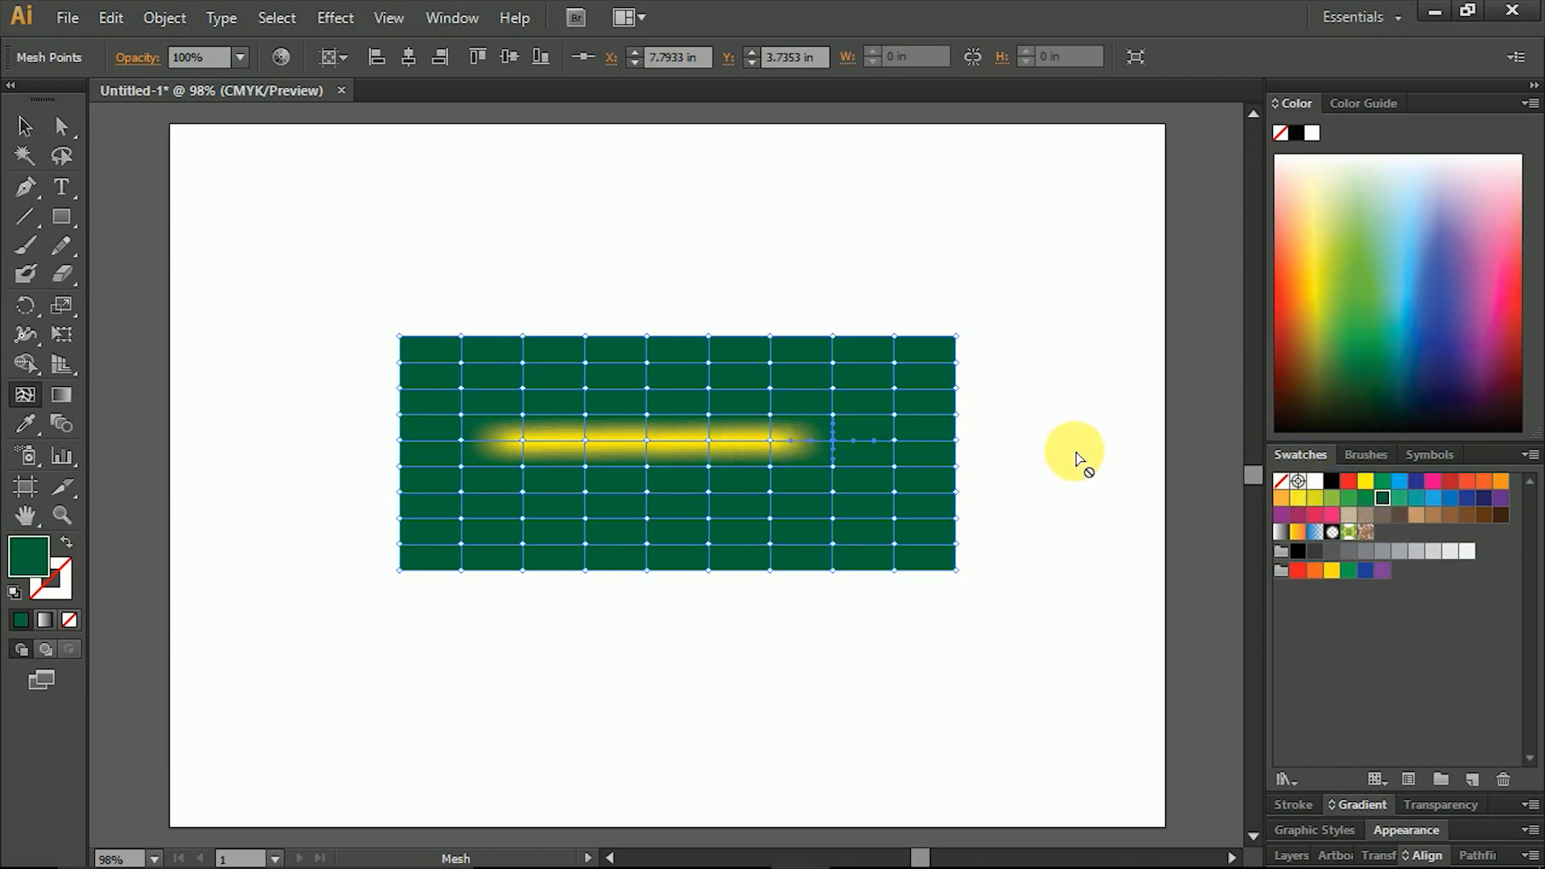
left_click(1371, 487)
left_click(954, 441)
left_click(1371, 487)
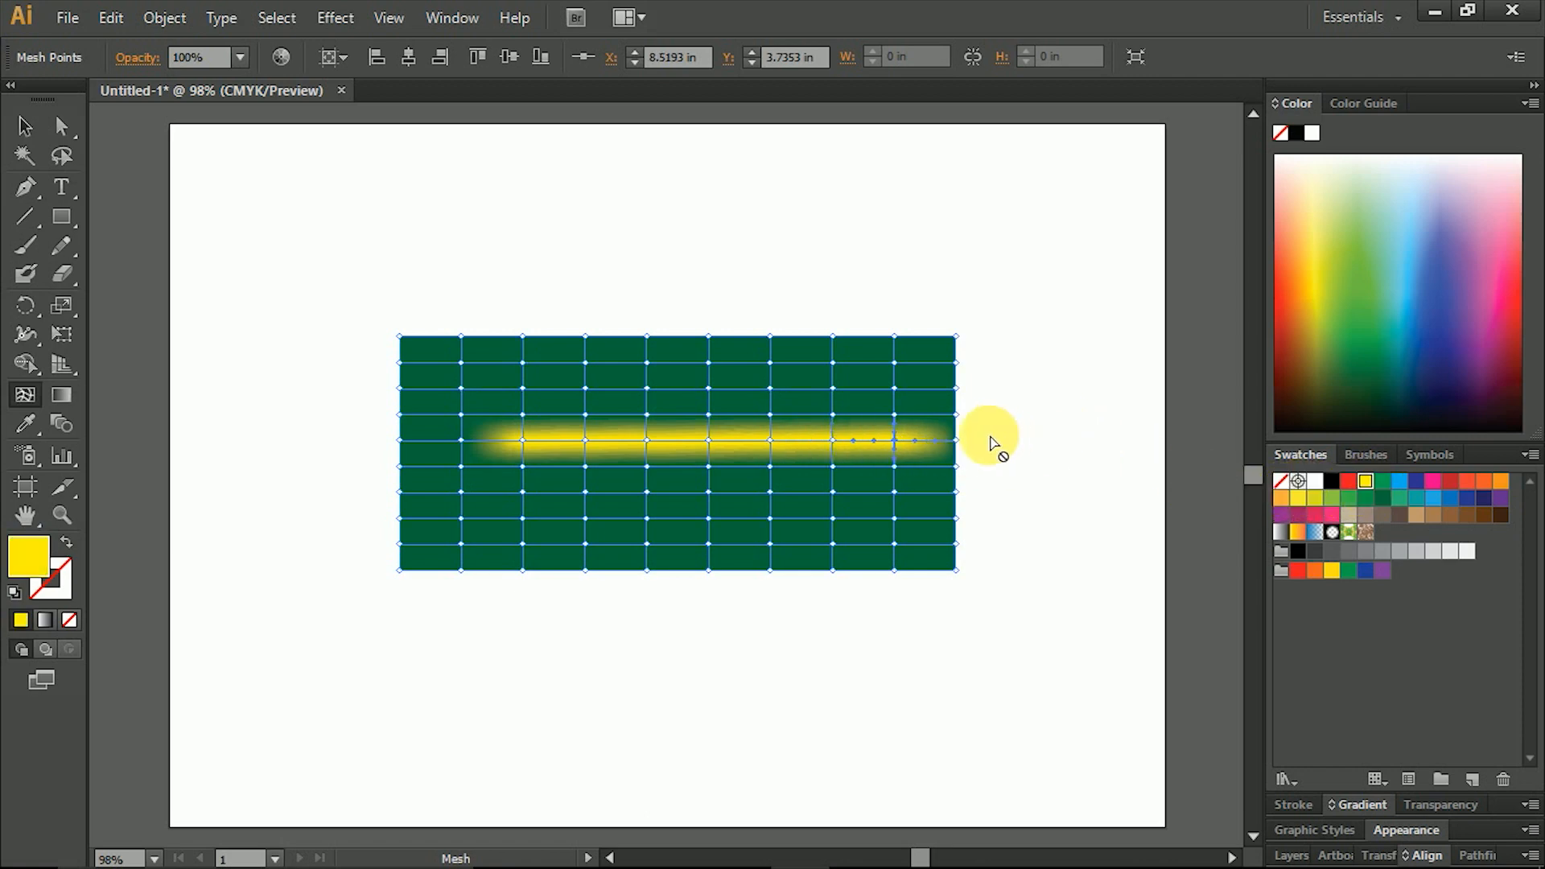
Colour the line's right end point and its two leftmost points yellow so the stripe spans the full rectangle
left_click(956, 442)
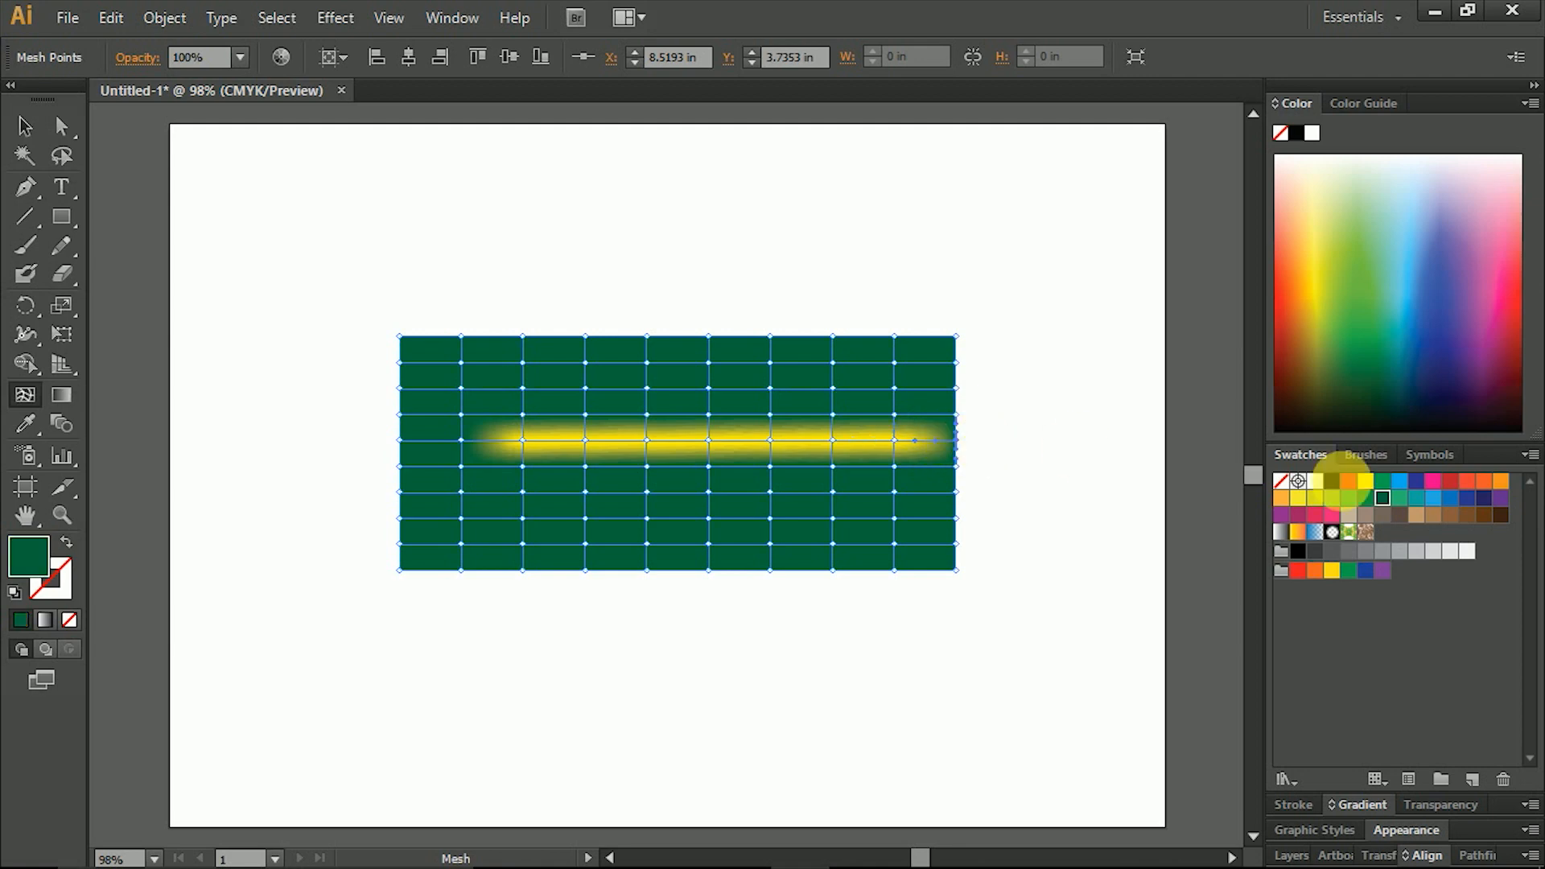
left_click(1365, 481)
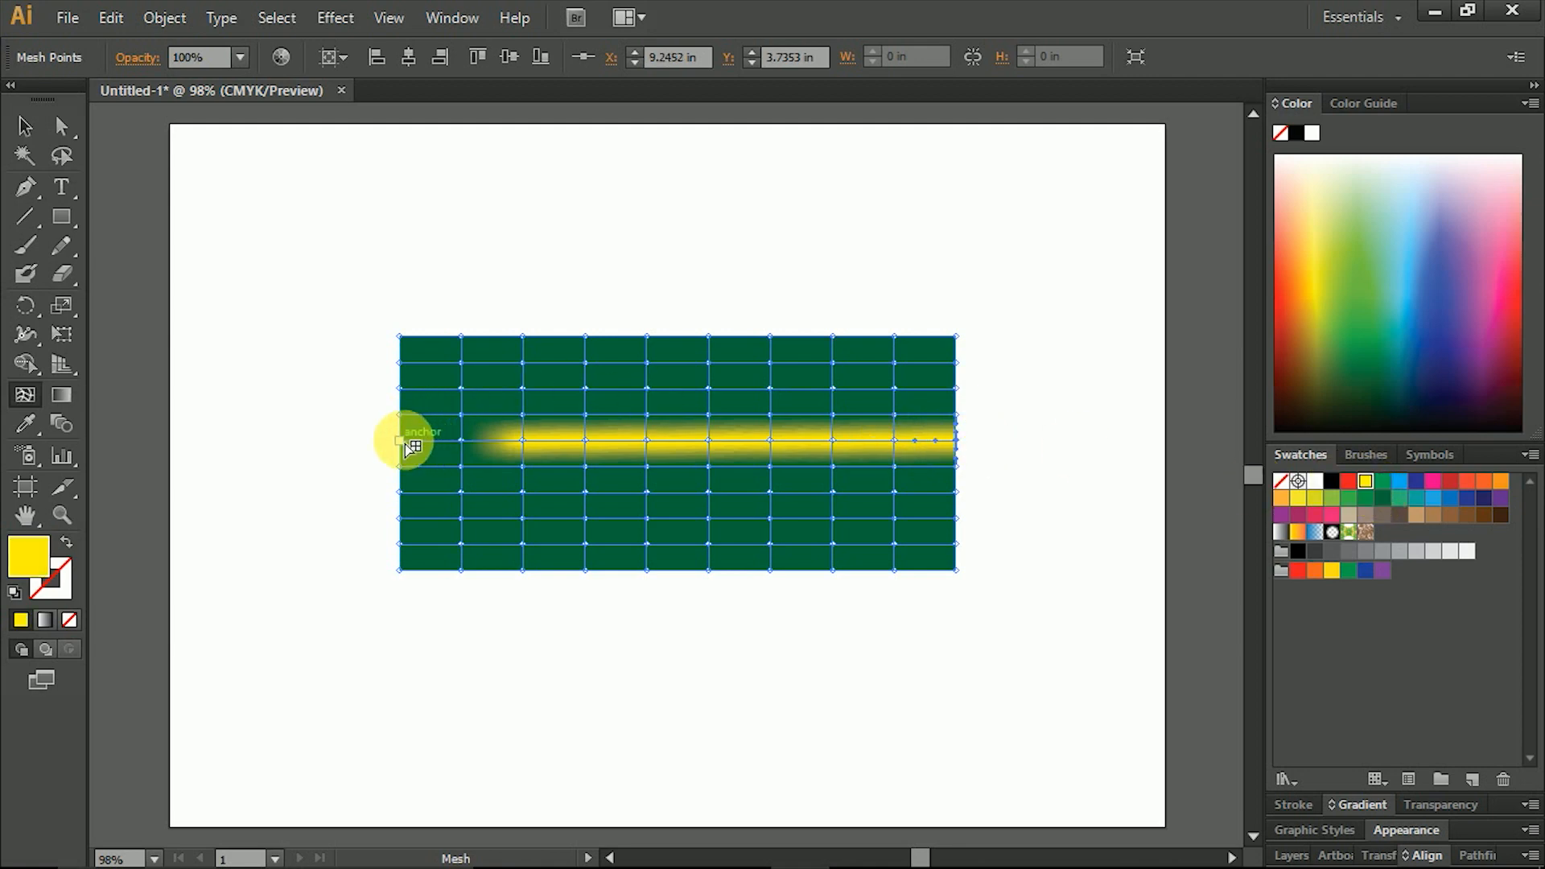
left_click(402, 441)
left_click(1366, 482)
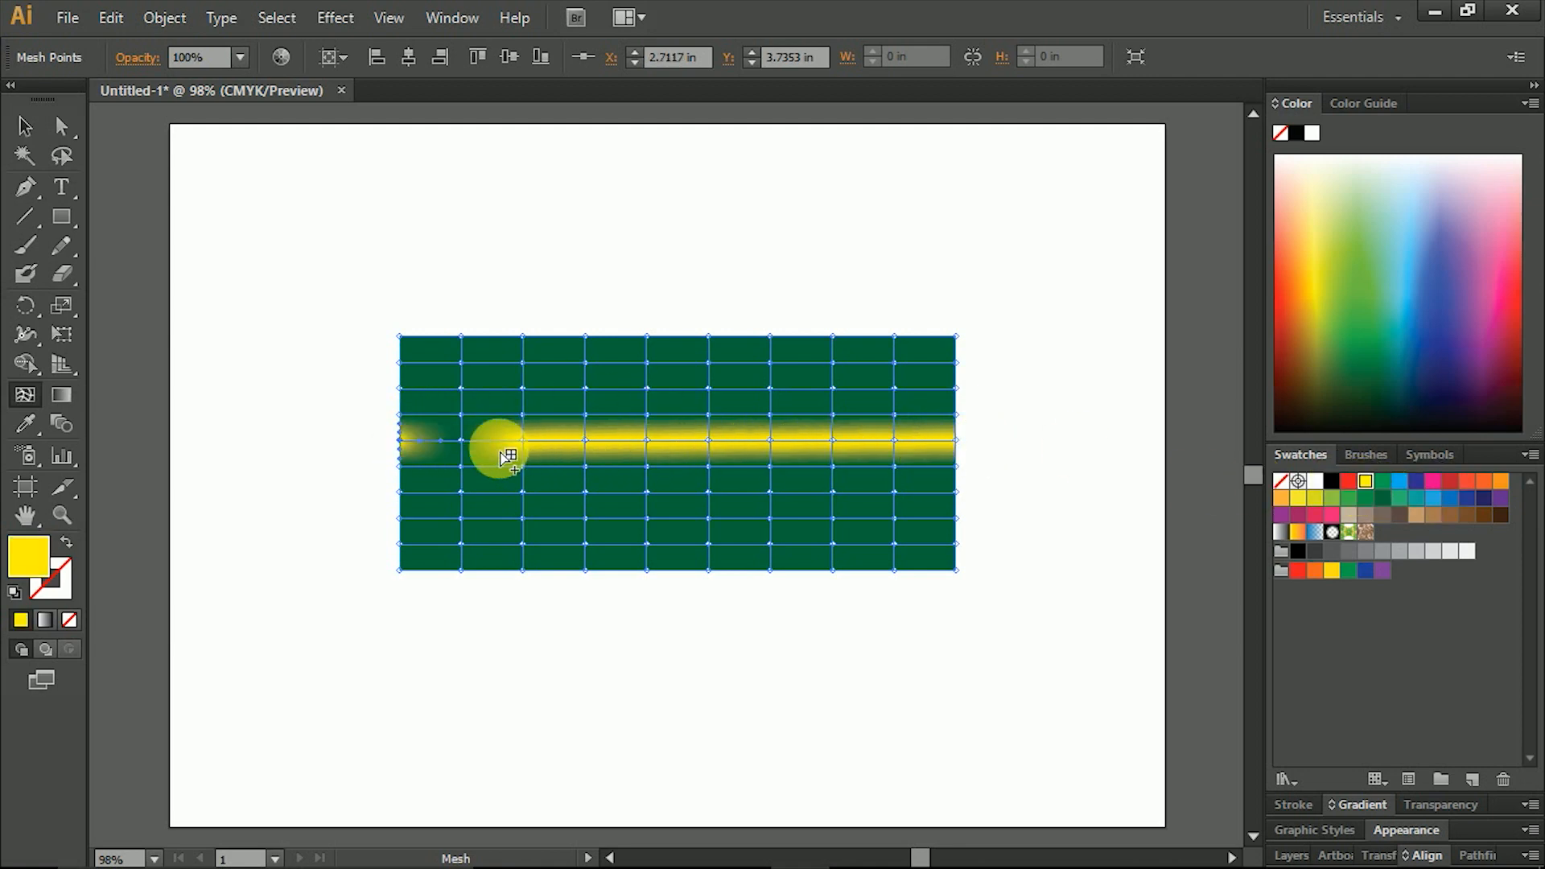
left_click(461, 441)
left_click(1365, 481)
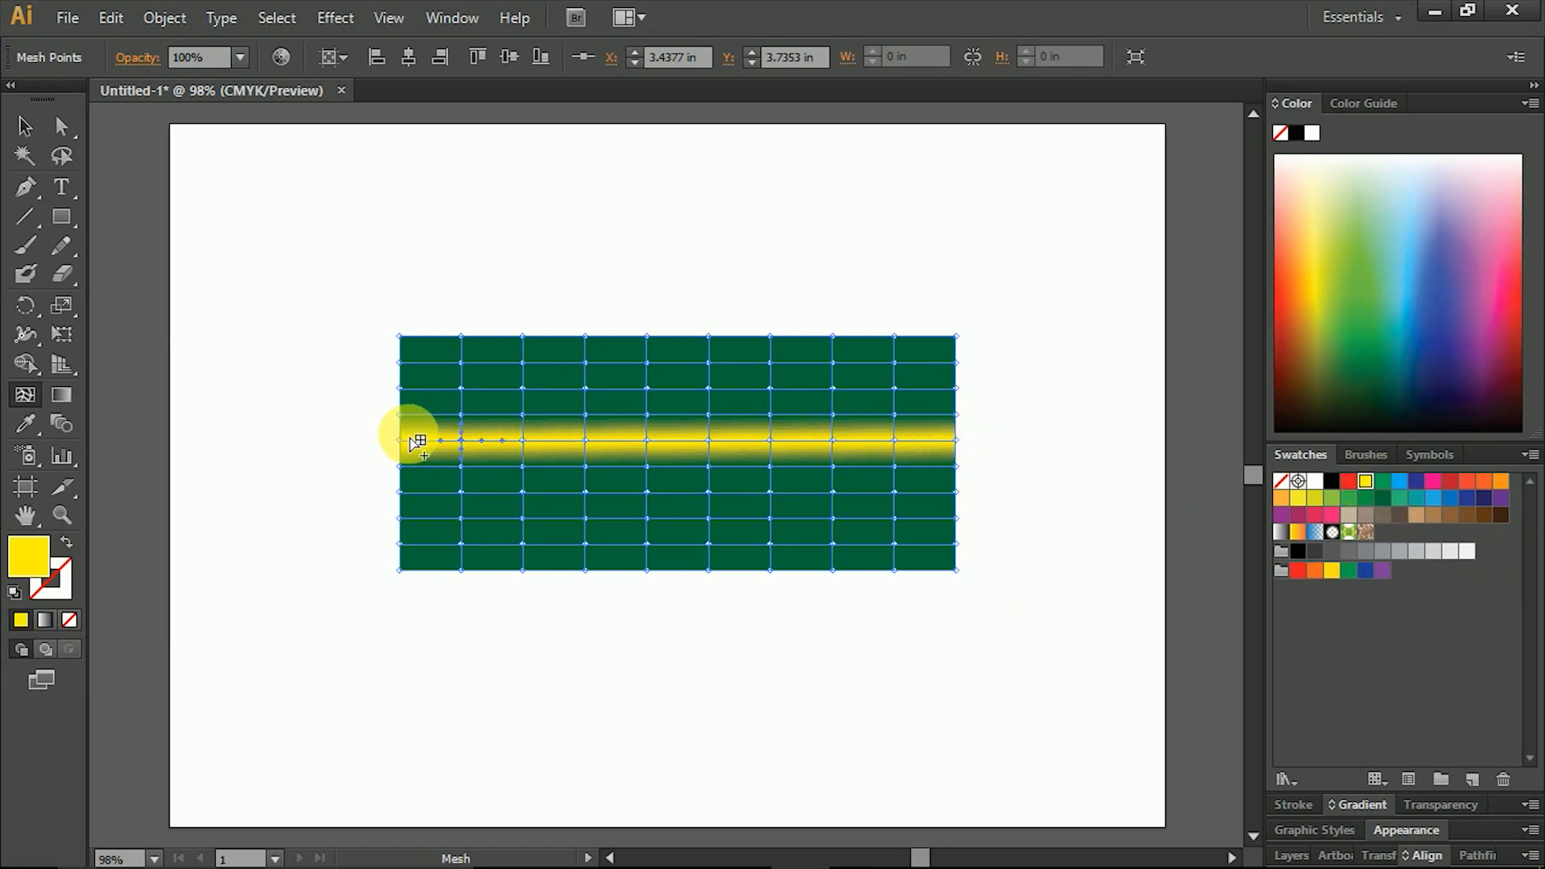
Try moving the third column's mesh points on and just above the yellow stripe, and undo the moves
left_click_drag(520, 441, 521, 441)
key("ctrl+z")
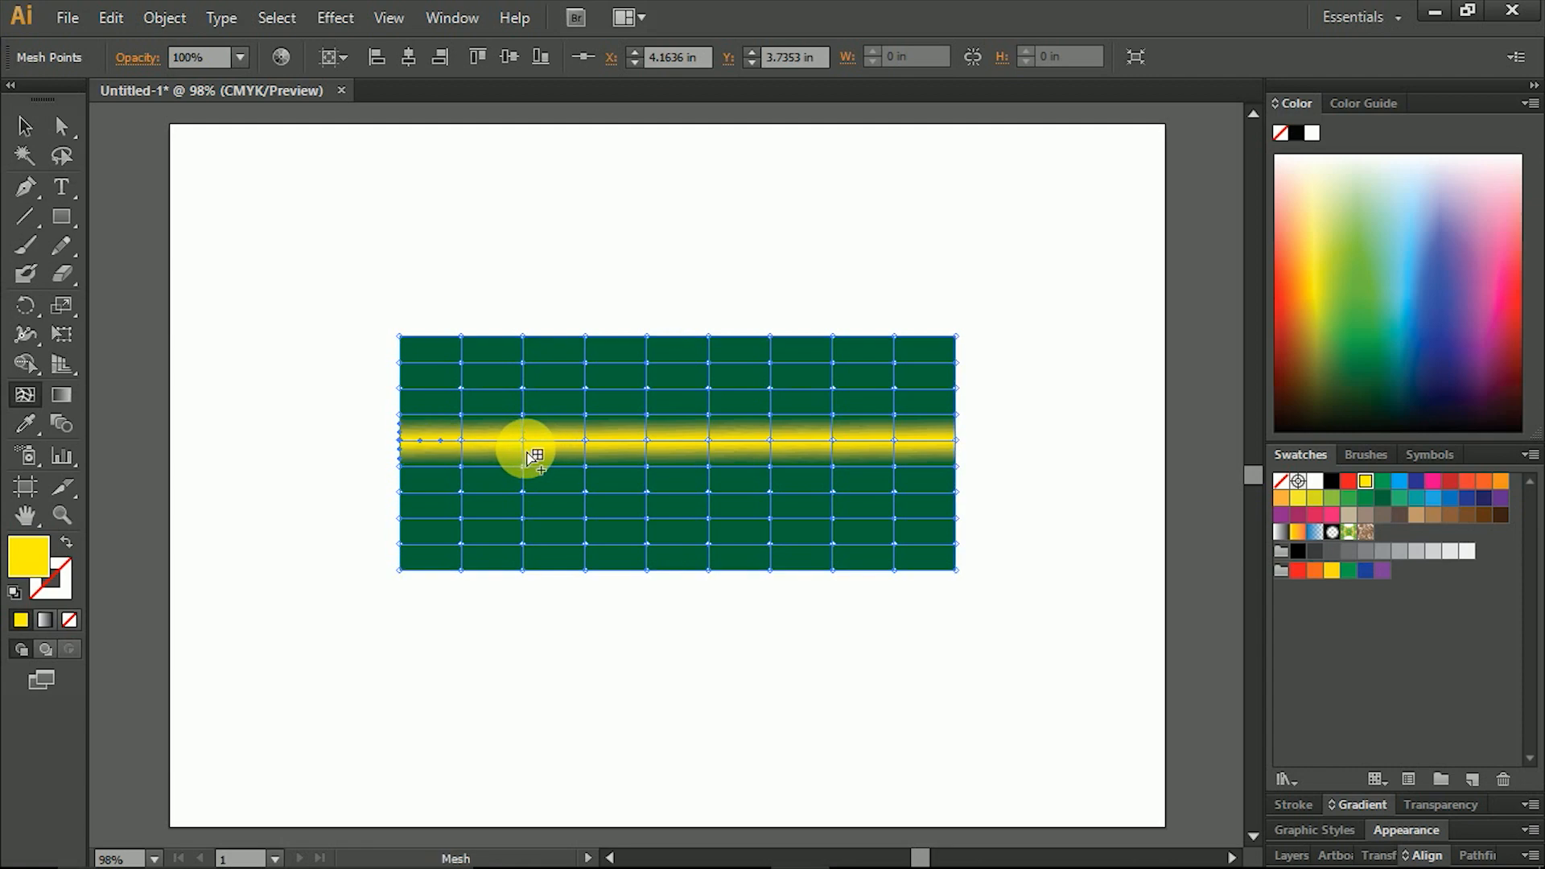
left_click_drag(523, 414, 525, 376)
key("ctrl+z")
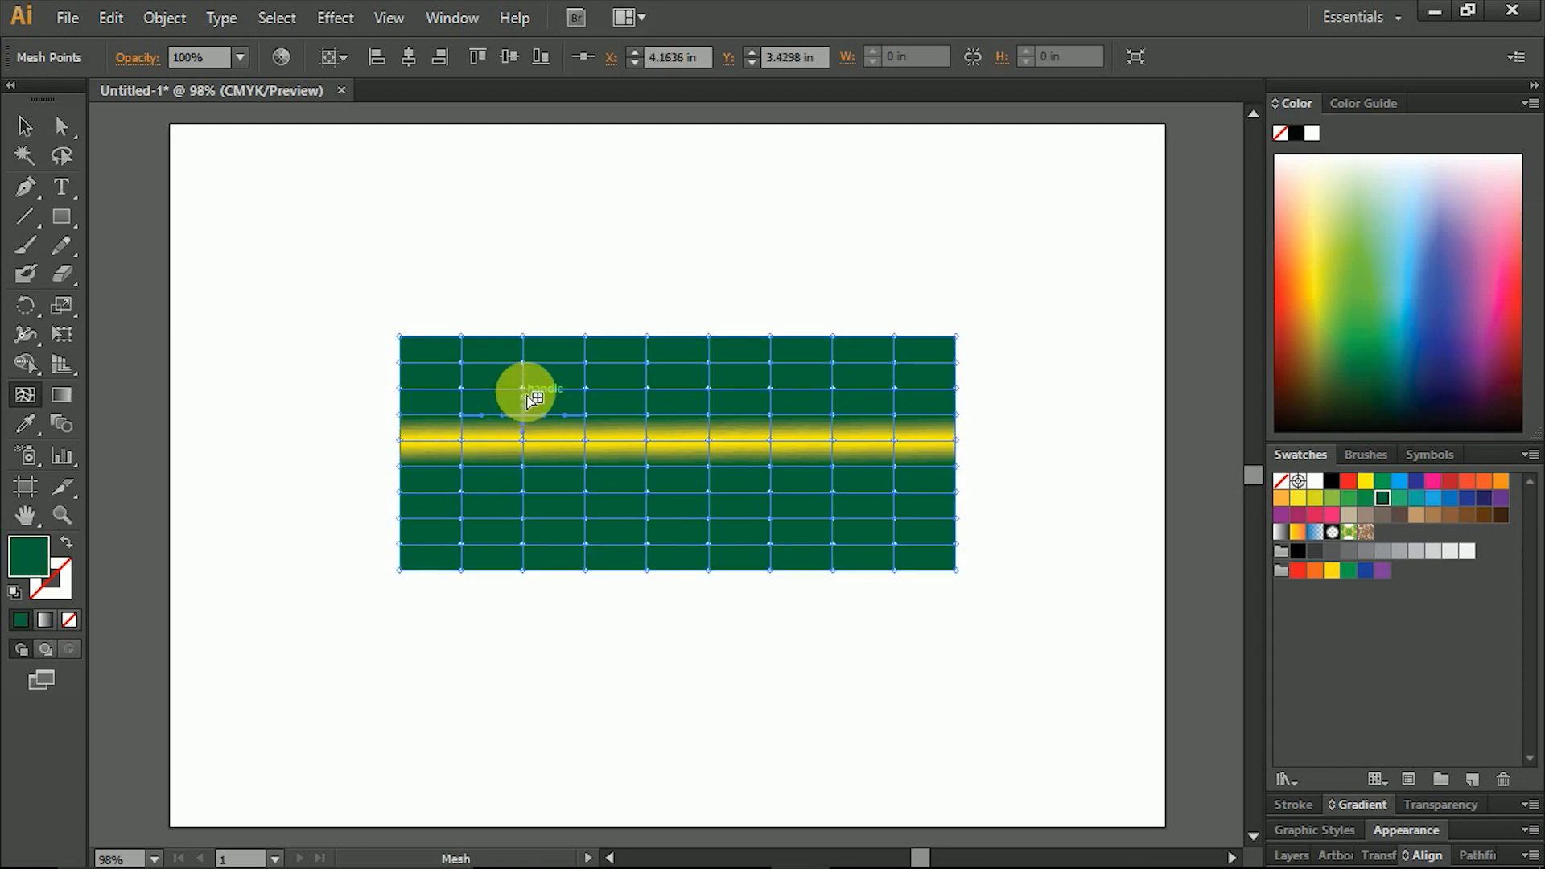
Bulge the mesh at the third column by moving its points above the yellow stripe upward and those below it downward
left_click_drag(524, 364, 525, 502)
left_click(523, 416)
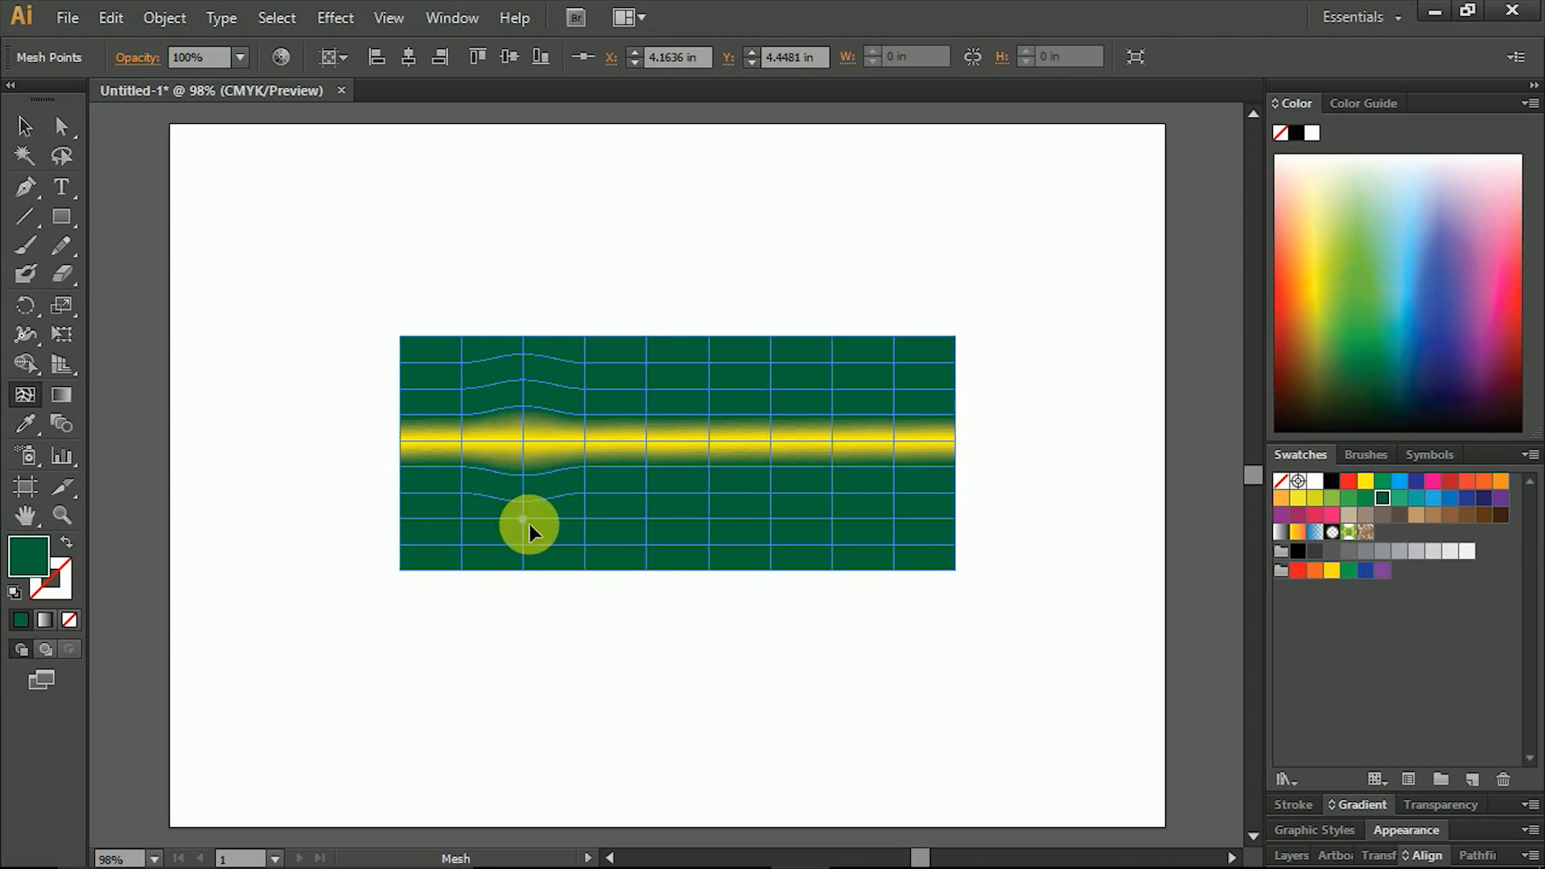
left_click_drag(525, 555, 523, 565)
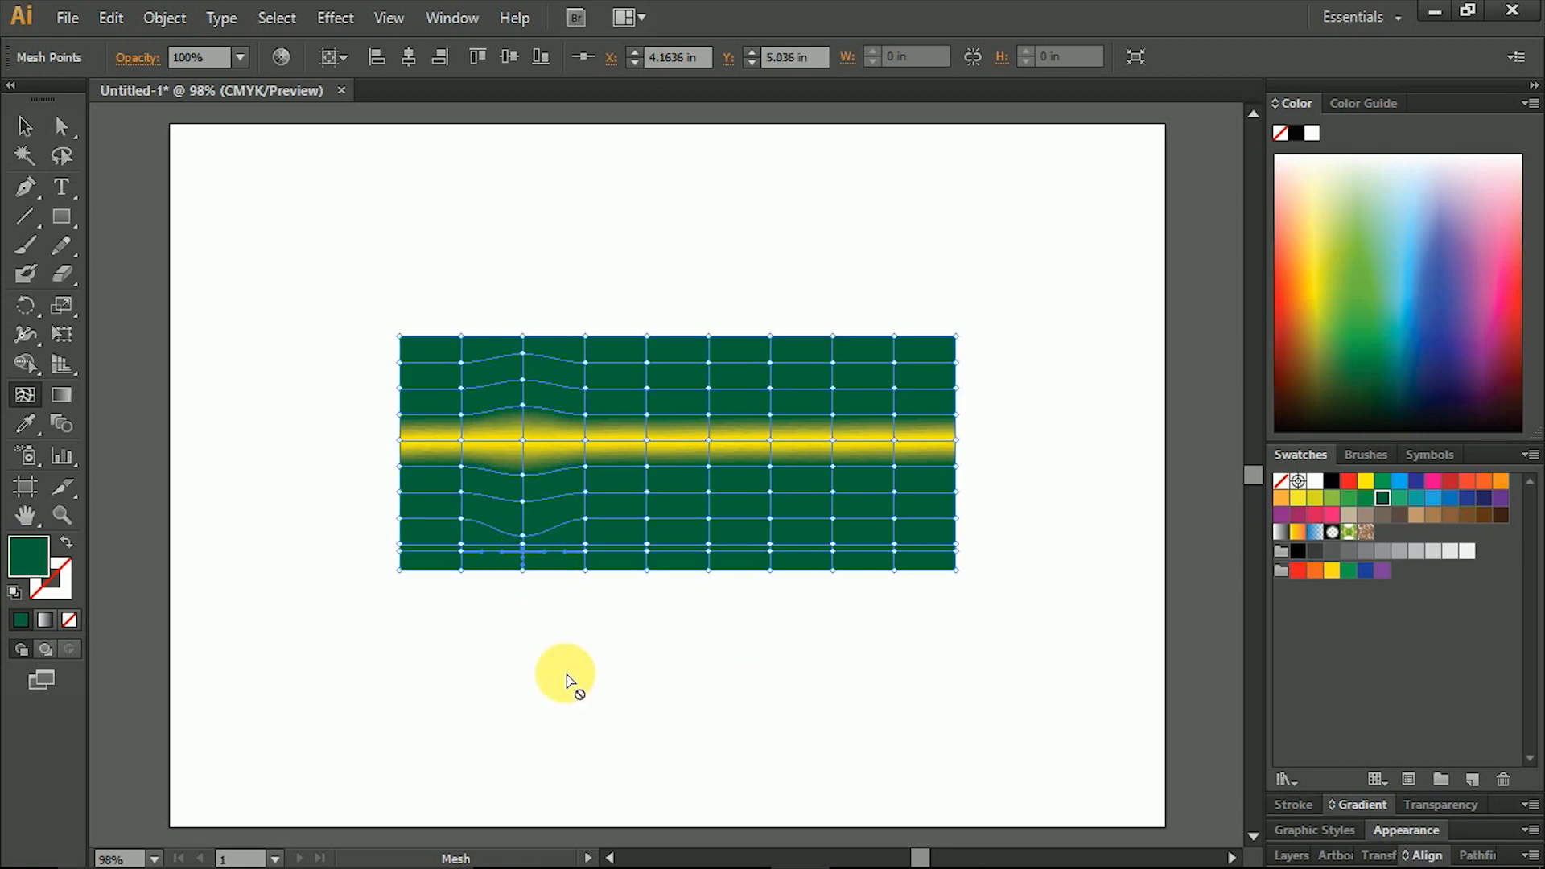
Select the whole gradient mesh rectangle and delete it
left_click(24, 126)
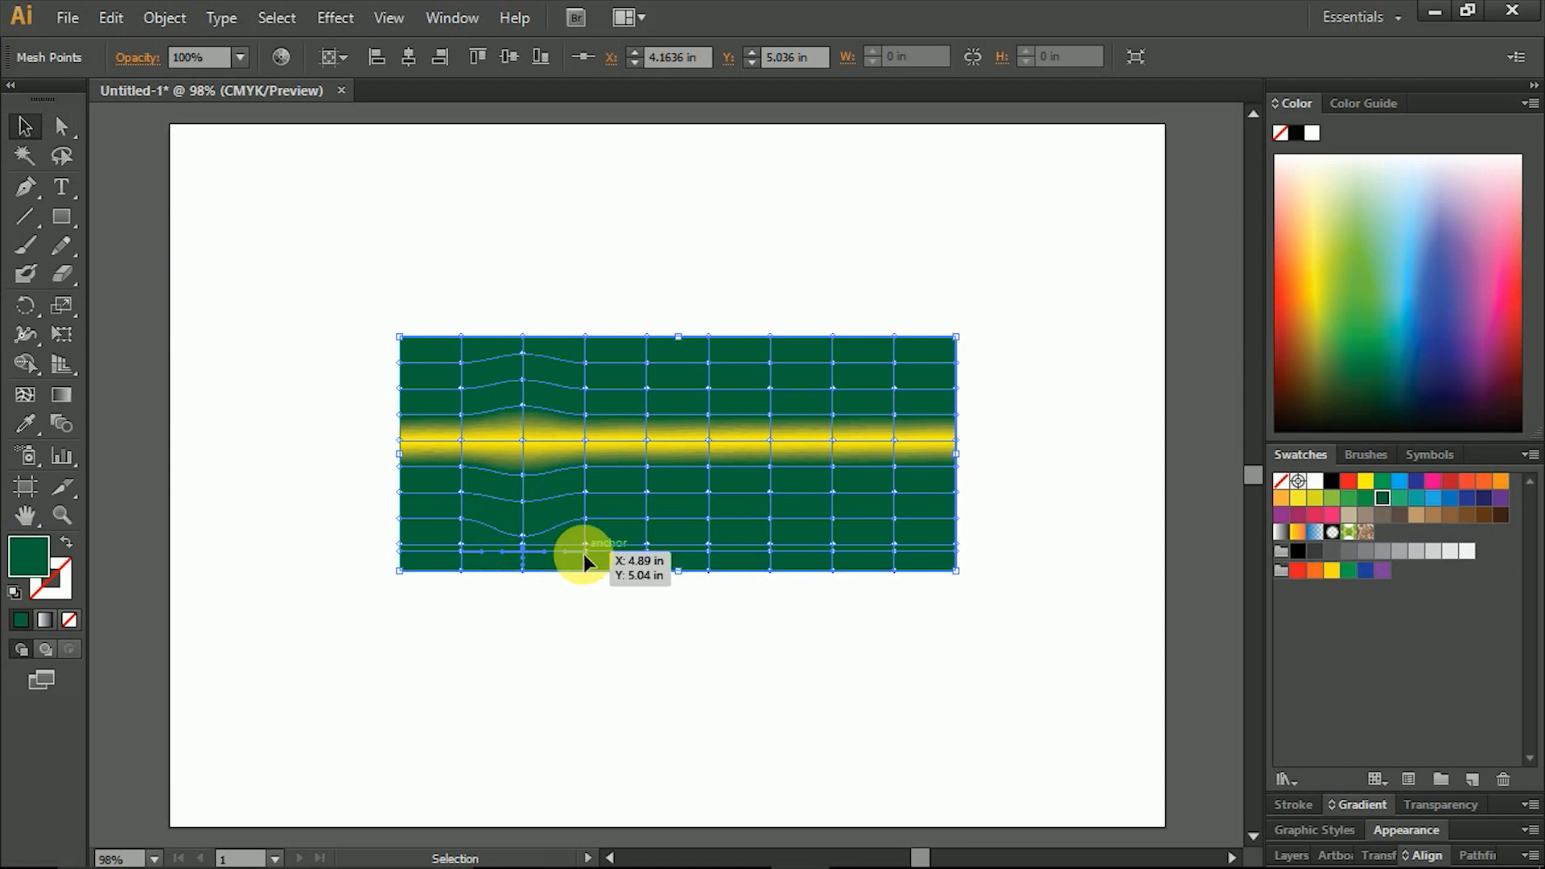
left_click(595, 588)
left_click(690, 511)
key("Delete")
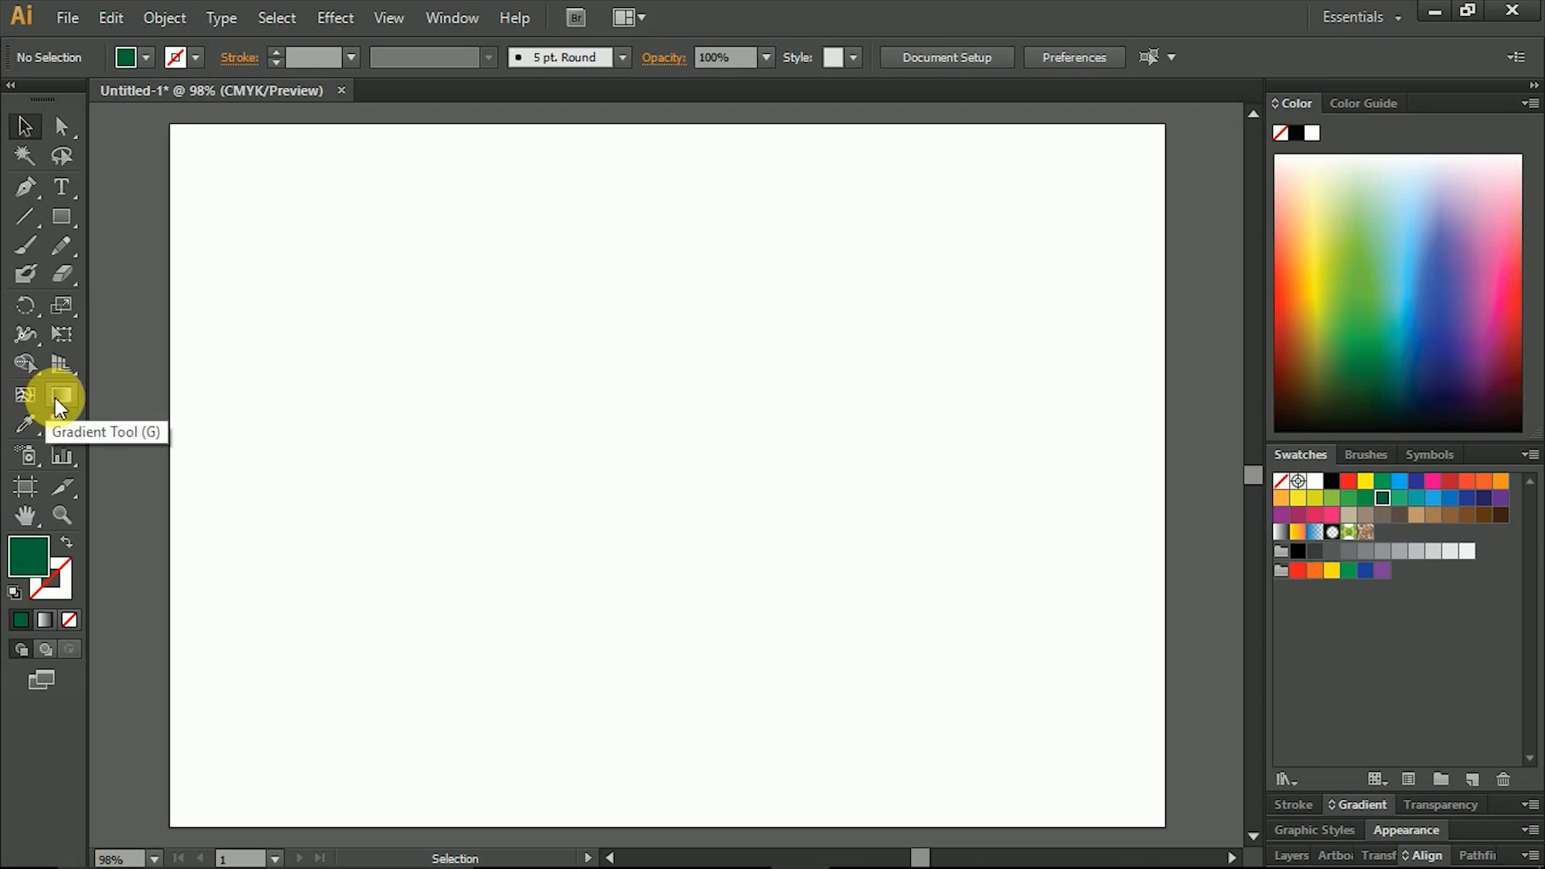
Draw a dark green rectangle in the middle of the artboard and display the gradient settings
left_click(64, 216)
left_click_drag(447, 284, 900, 567)
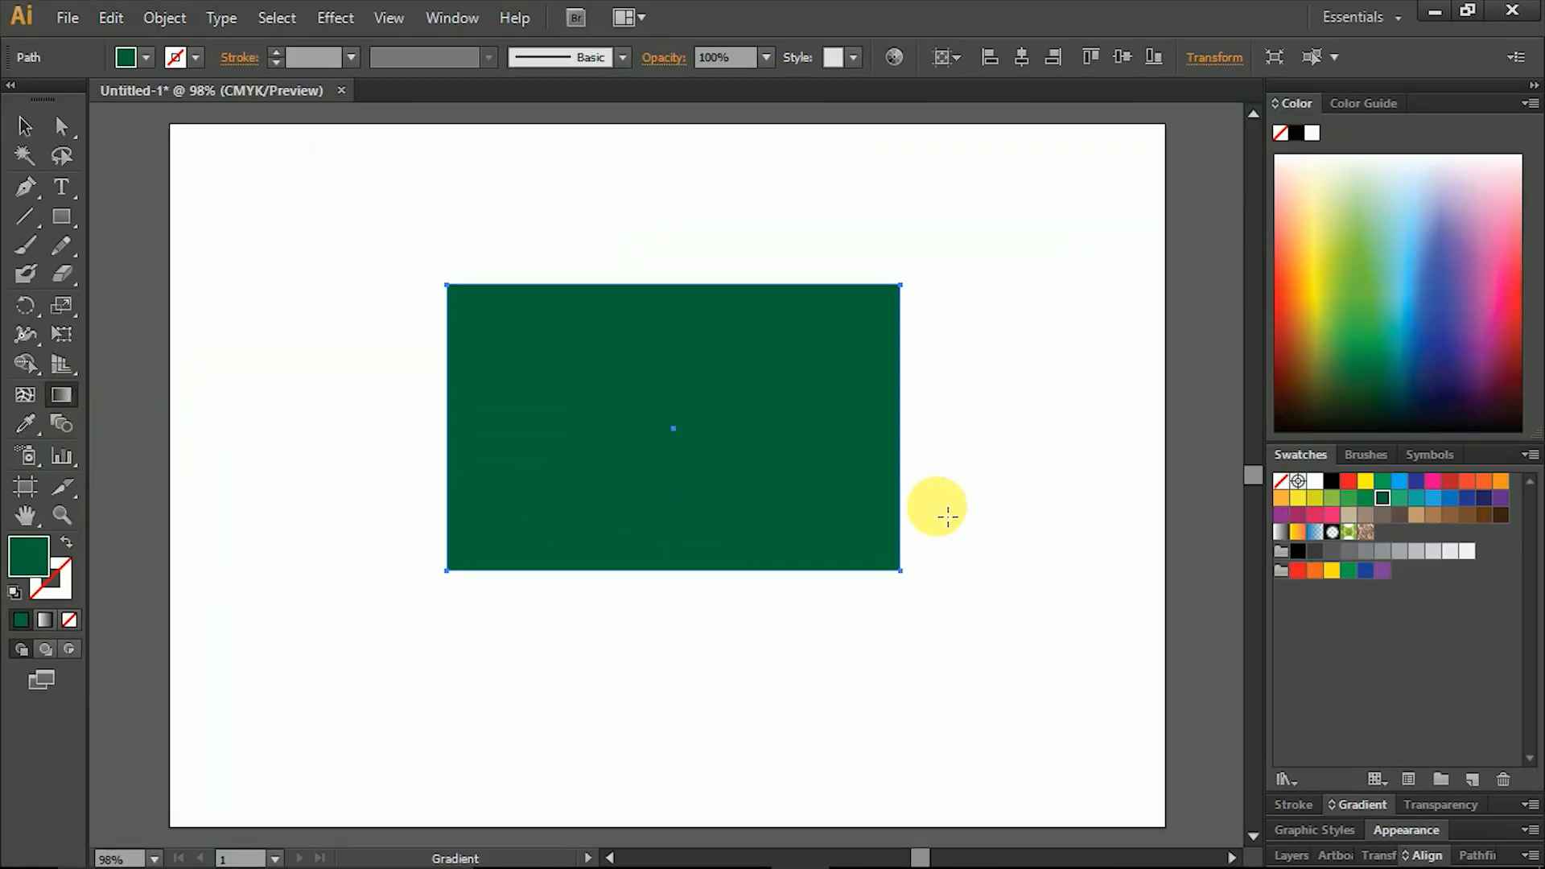
left_click(1359, 805)
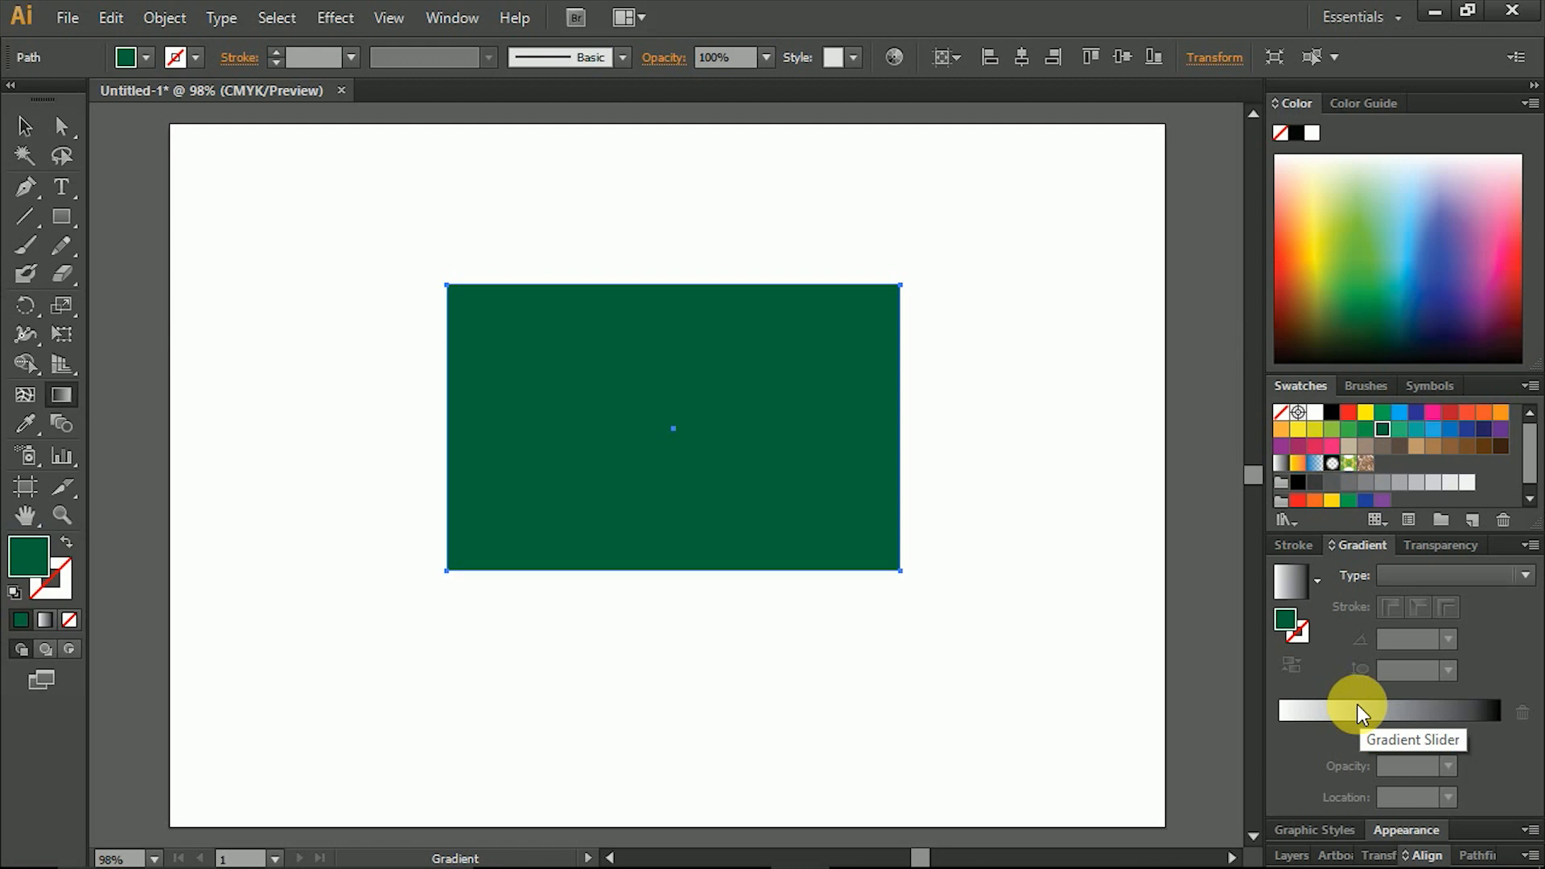
left_click(464, 13)
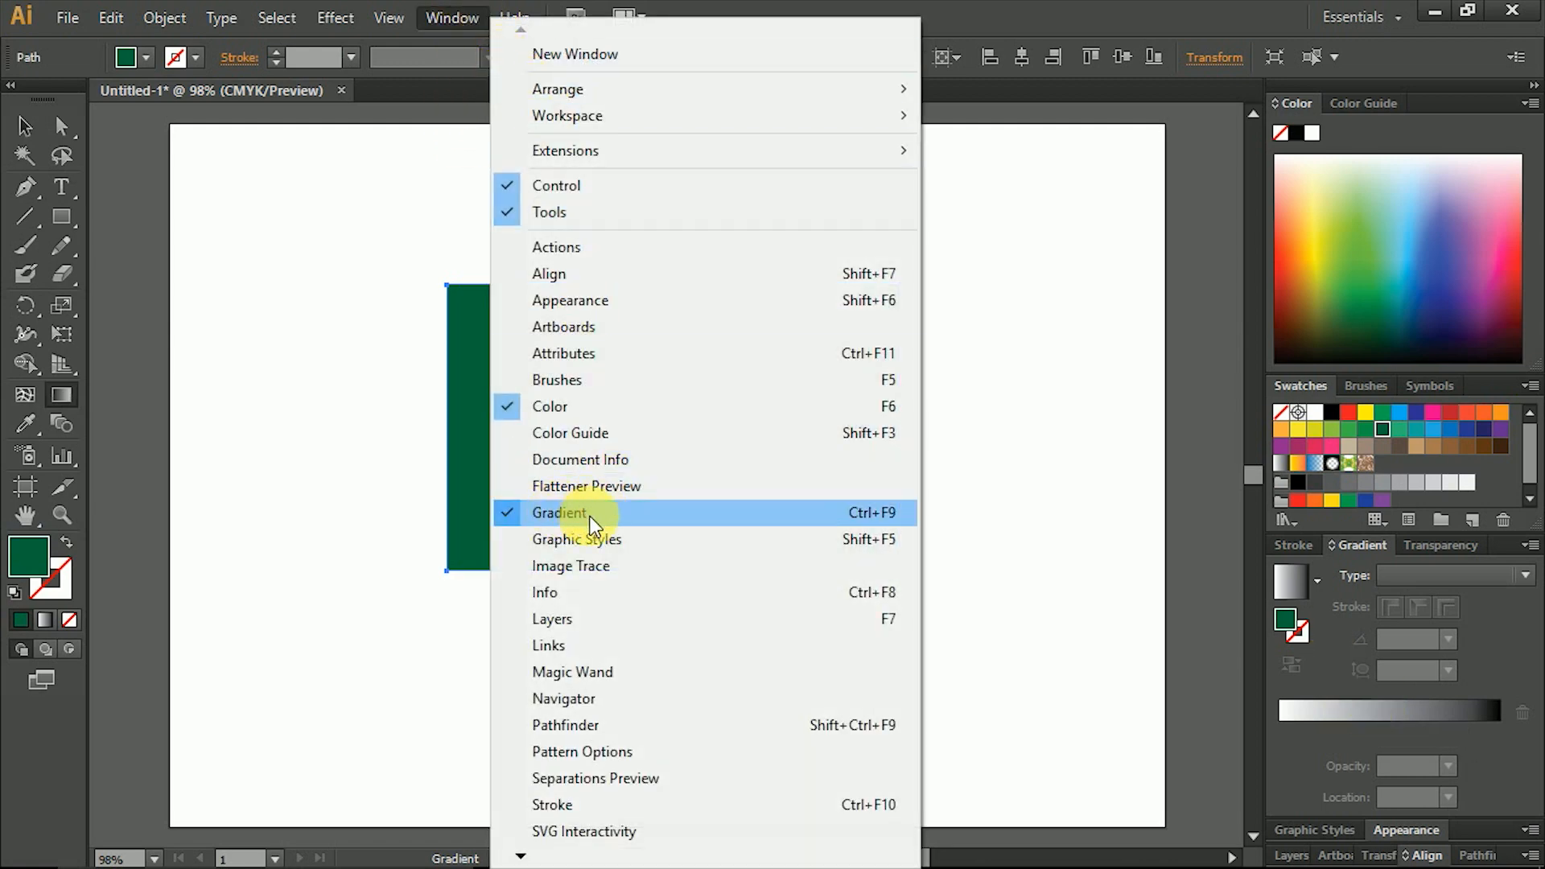
left_click(1038, 504)
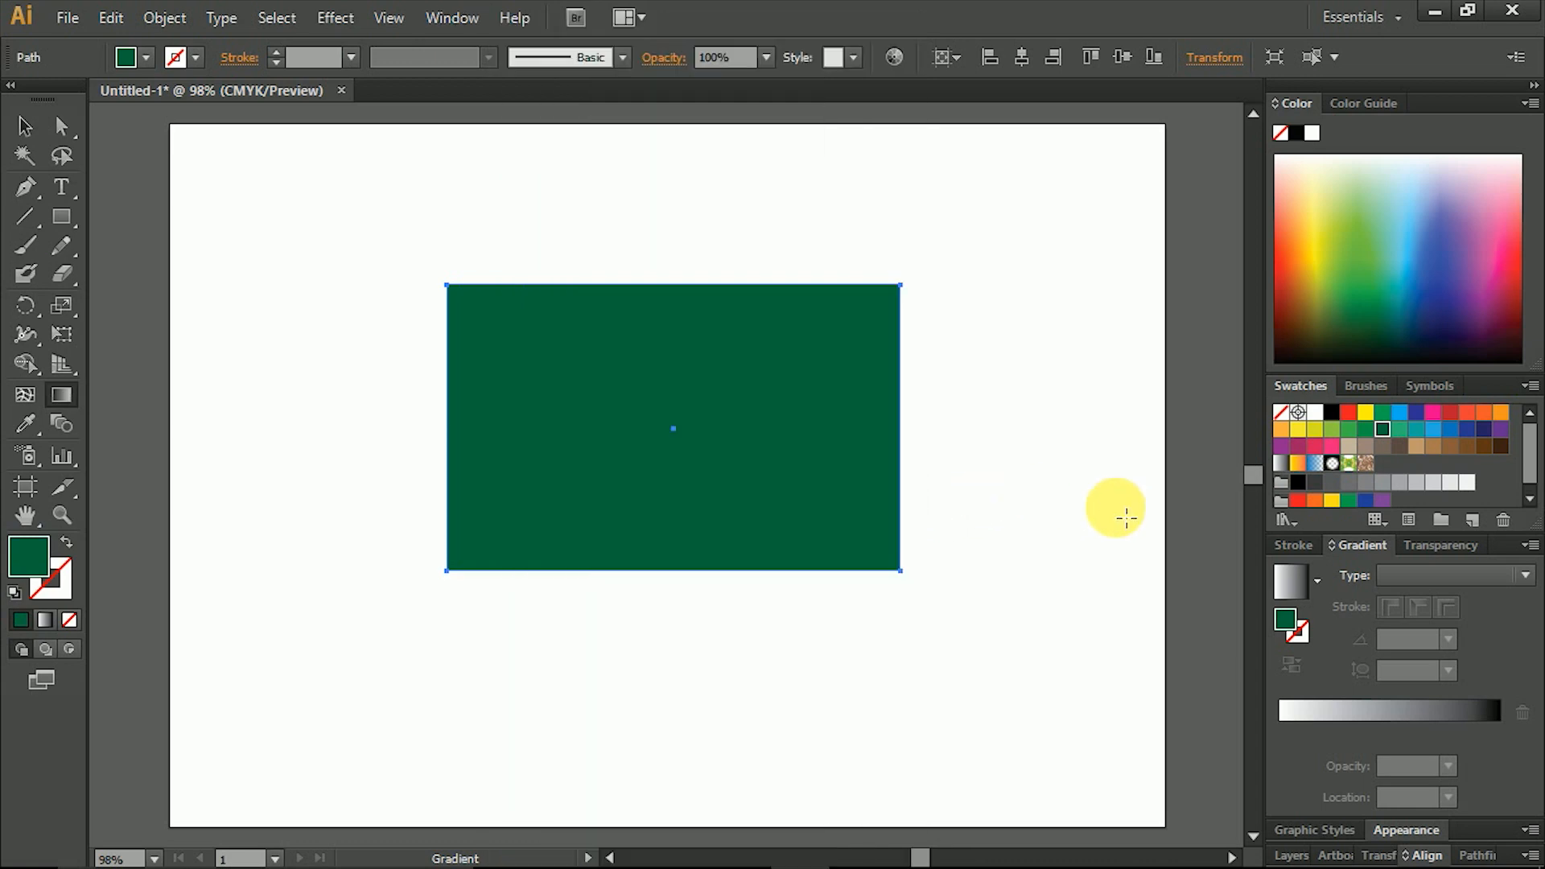
Fill the rectangle with the white-to-black linear gradient and run it horizontally, with its ends beyond the rectangle's left and right edges
left_click(1397, 718)
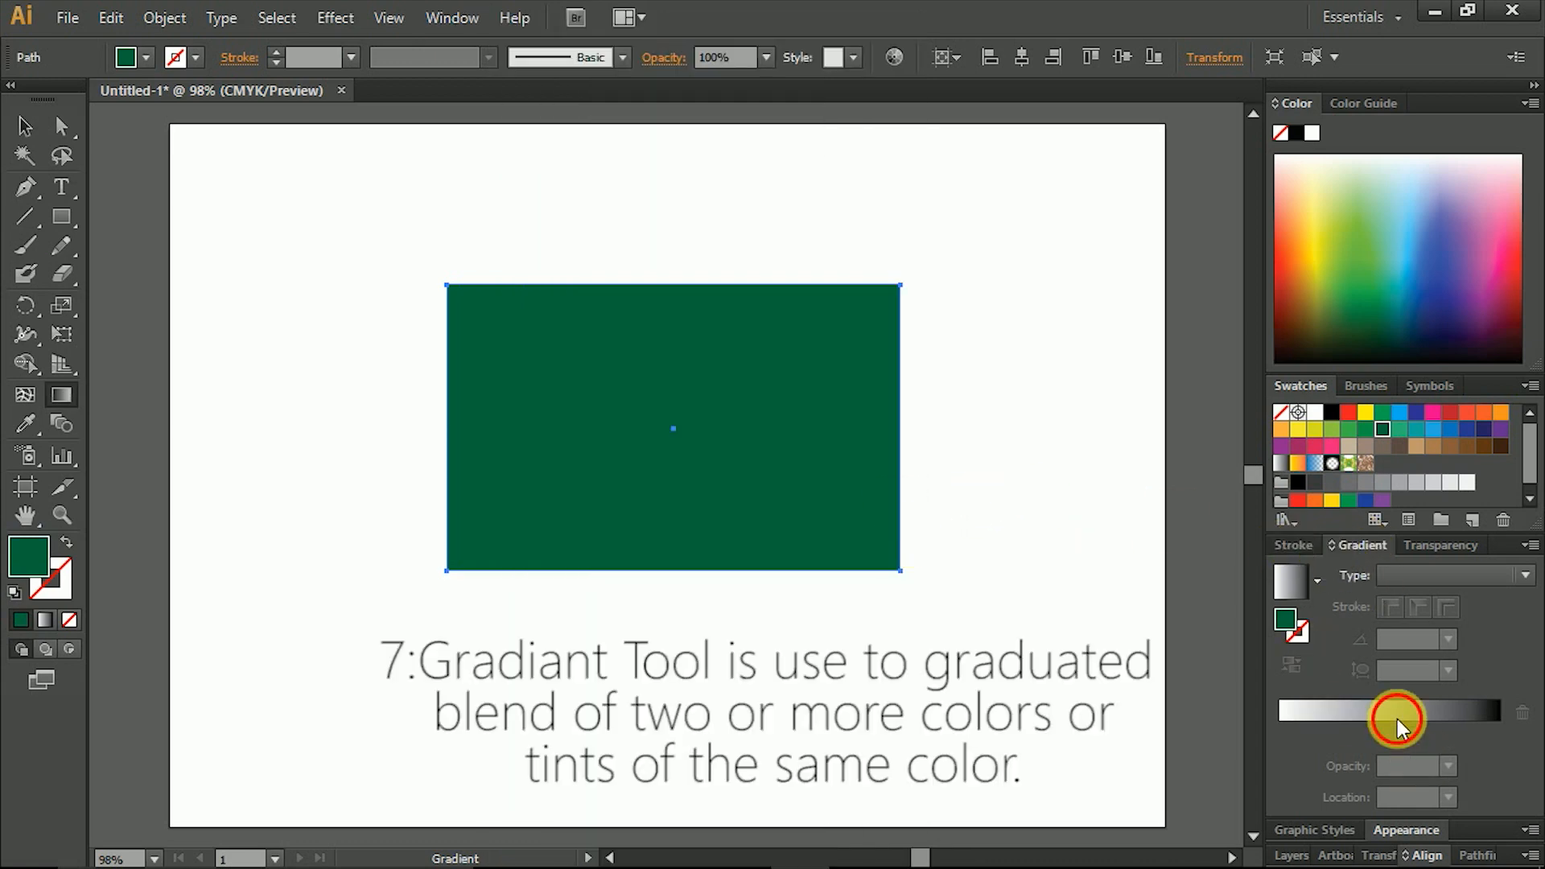
left_click_drag(674, 271, 708, 565)
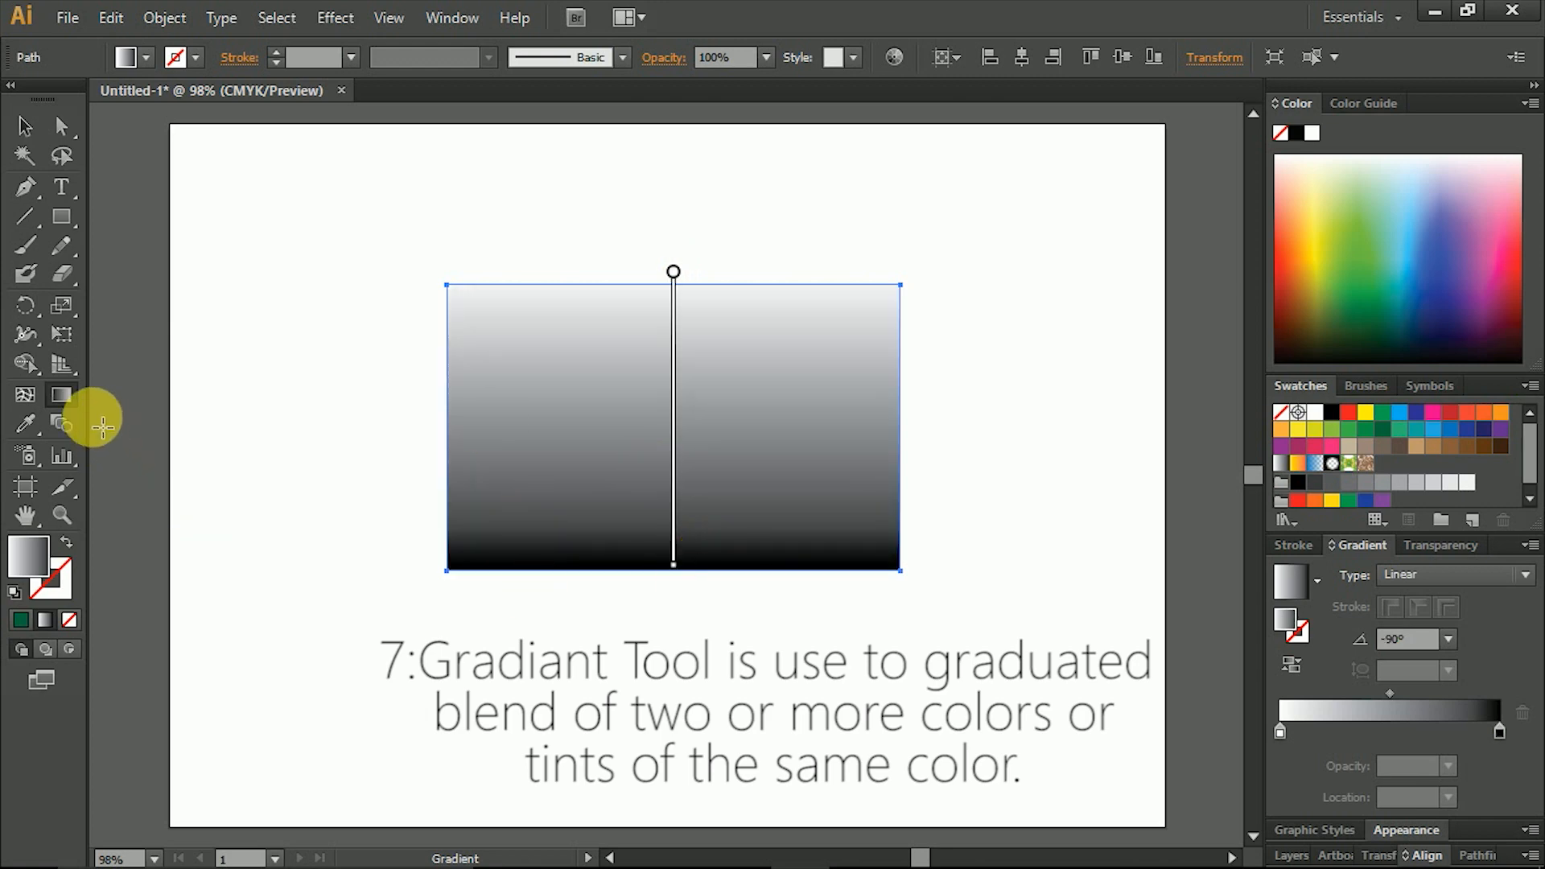
mouse_move(390, 379)
left_mouse_down()
mouse_move(757, 427)
mouse_move(1006, 428)
left_mouse_up()
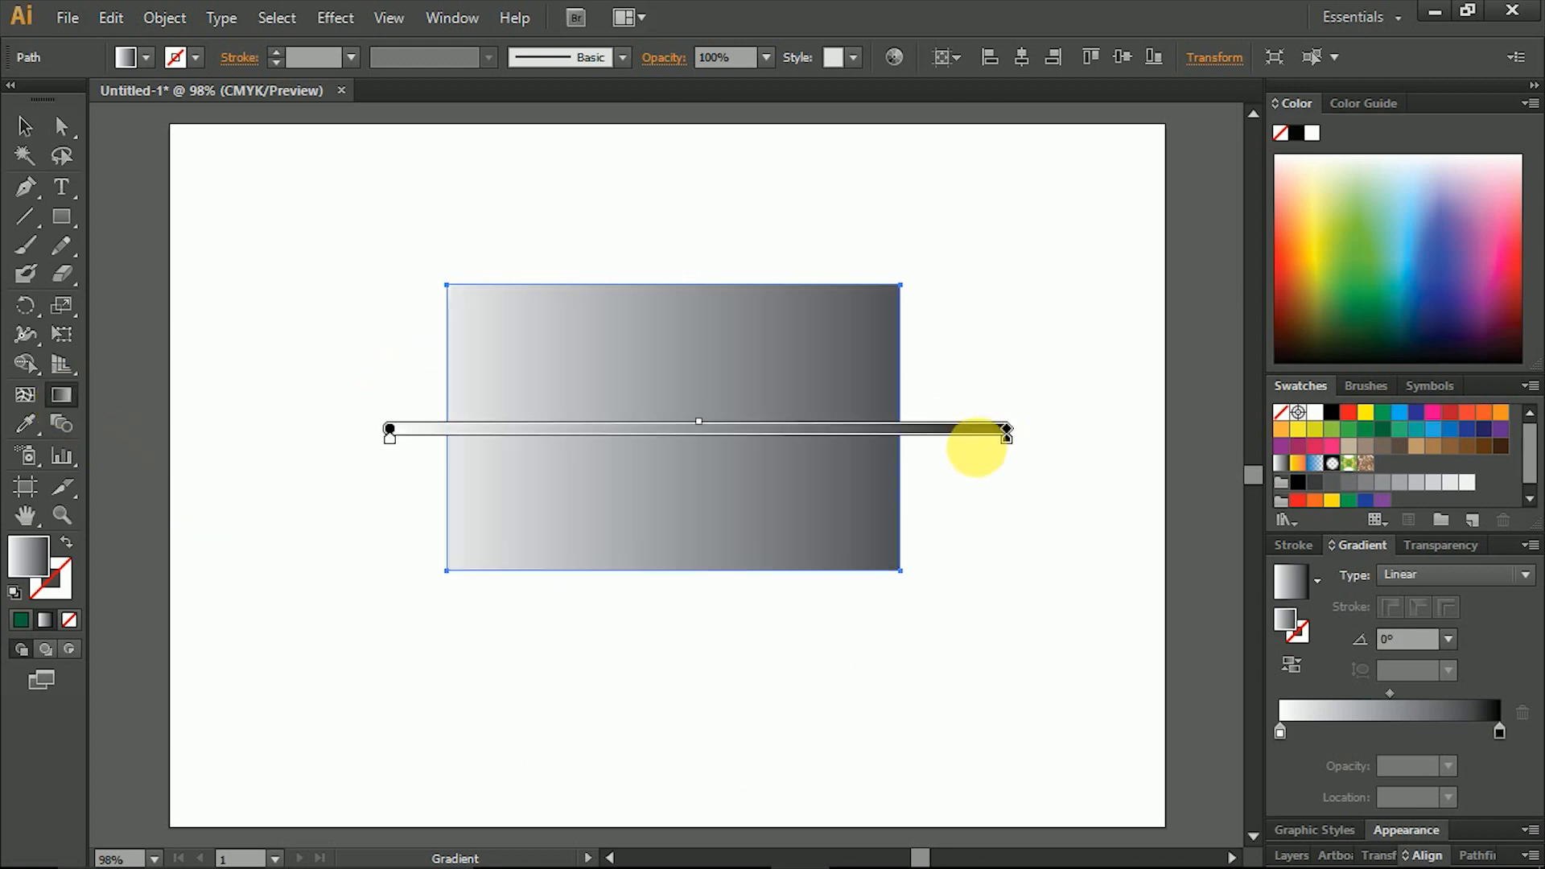
Change the gradient's black end stop to red and redirect the gradient vertically, from white at the top to red at the bottom
double_click(1008, 439)
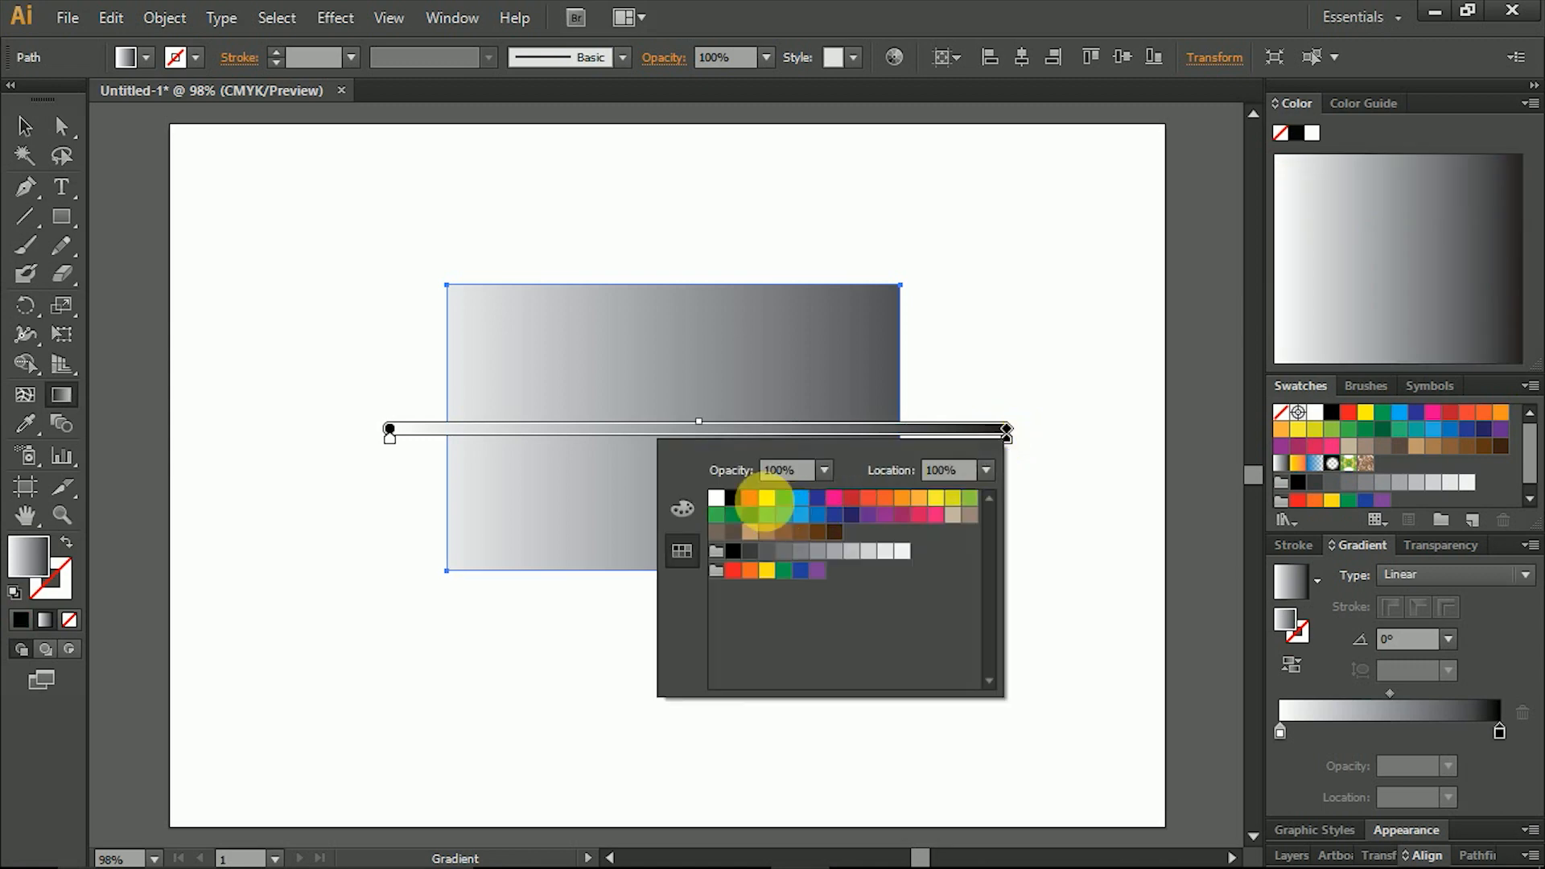
left_click(750, 498)
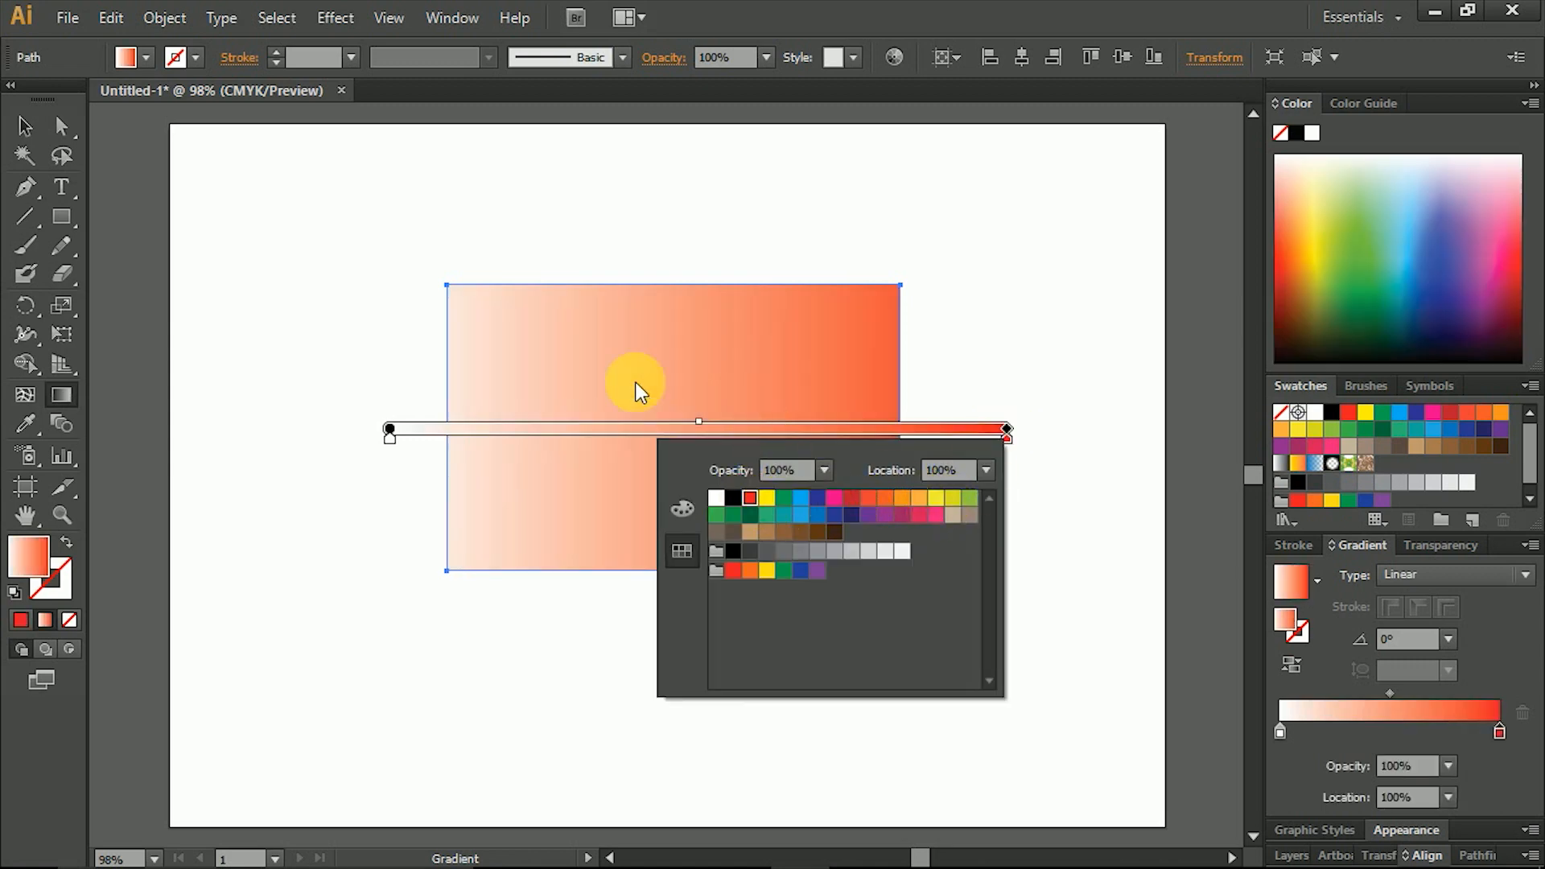
left_click(387, 431)
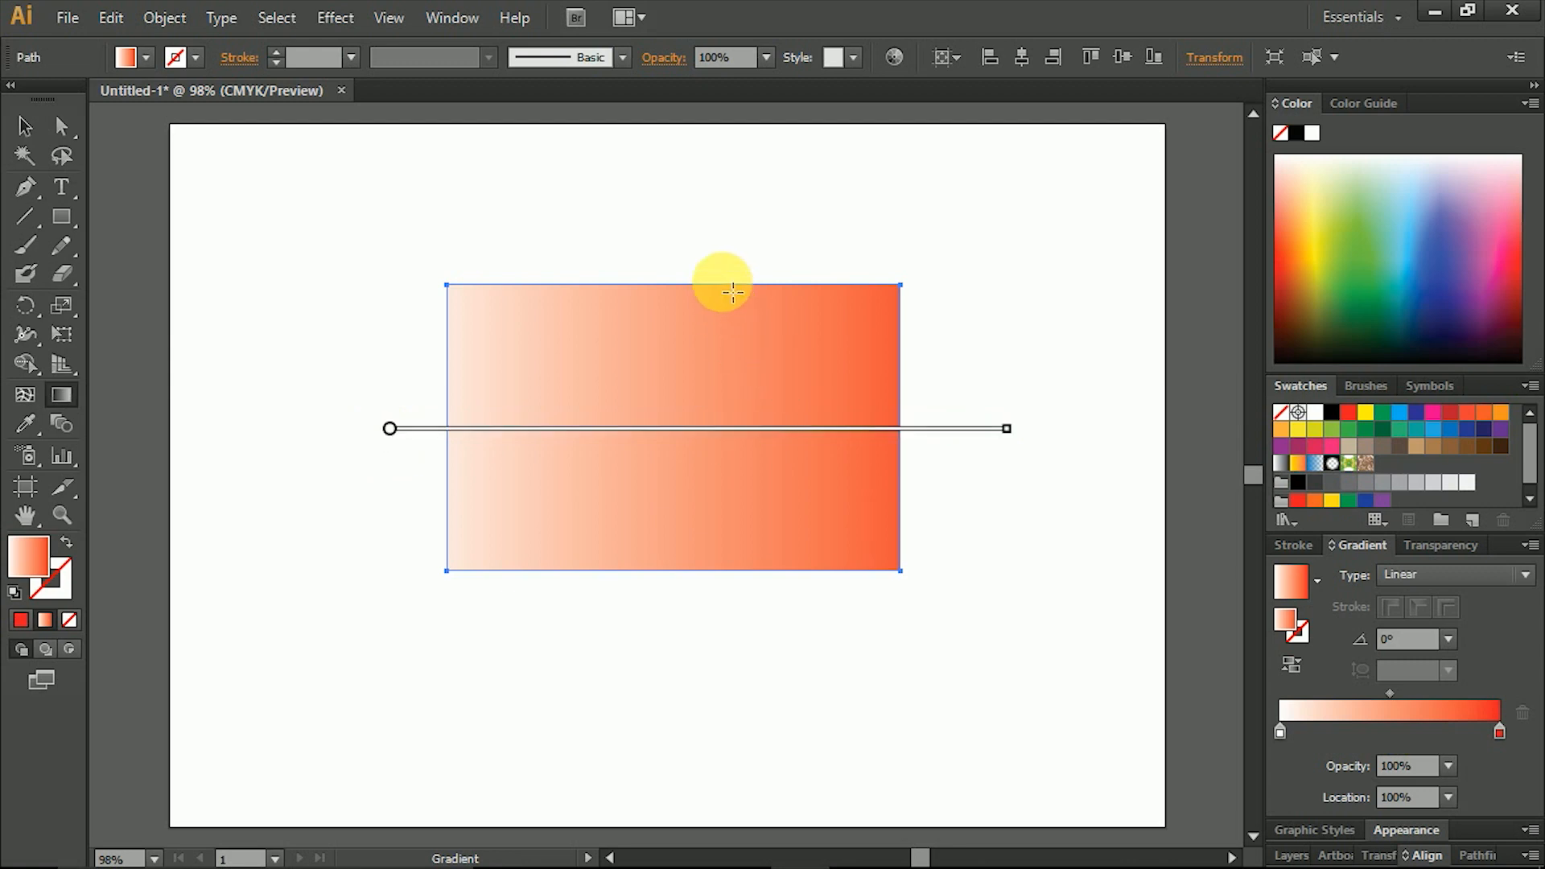
left_click_drag(674, 299, 763, 583)
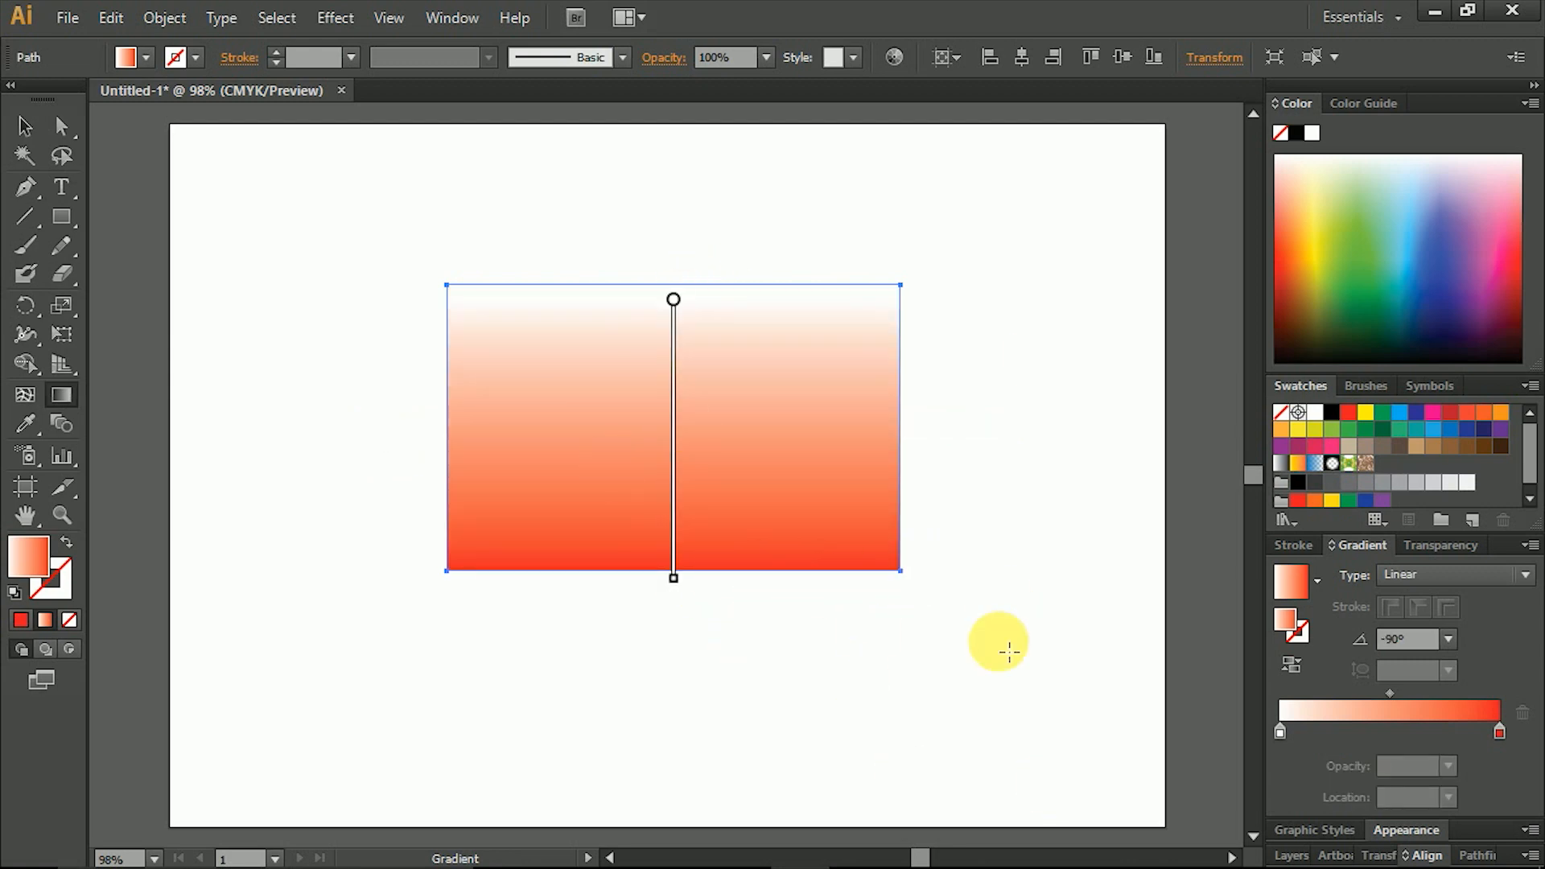
Delete the gradient rectangle and draw a tall, narrow rectangle in the left part of the artboard
left_click(27, 127)
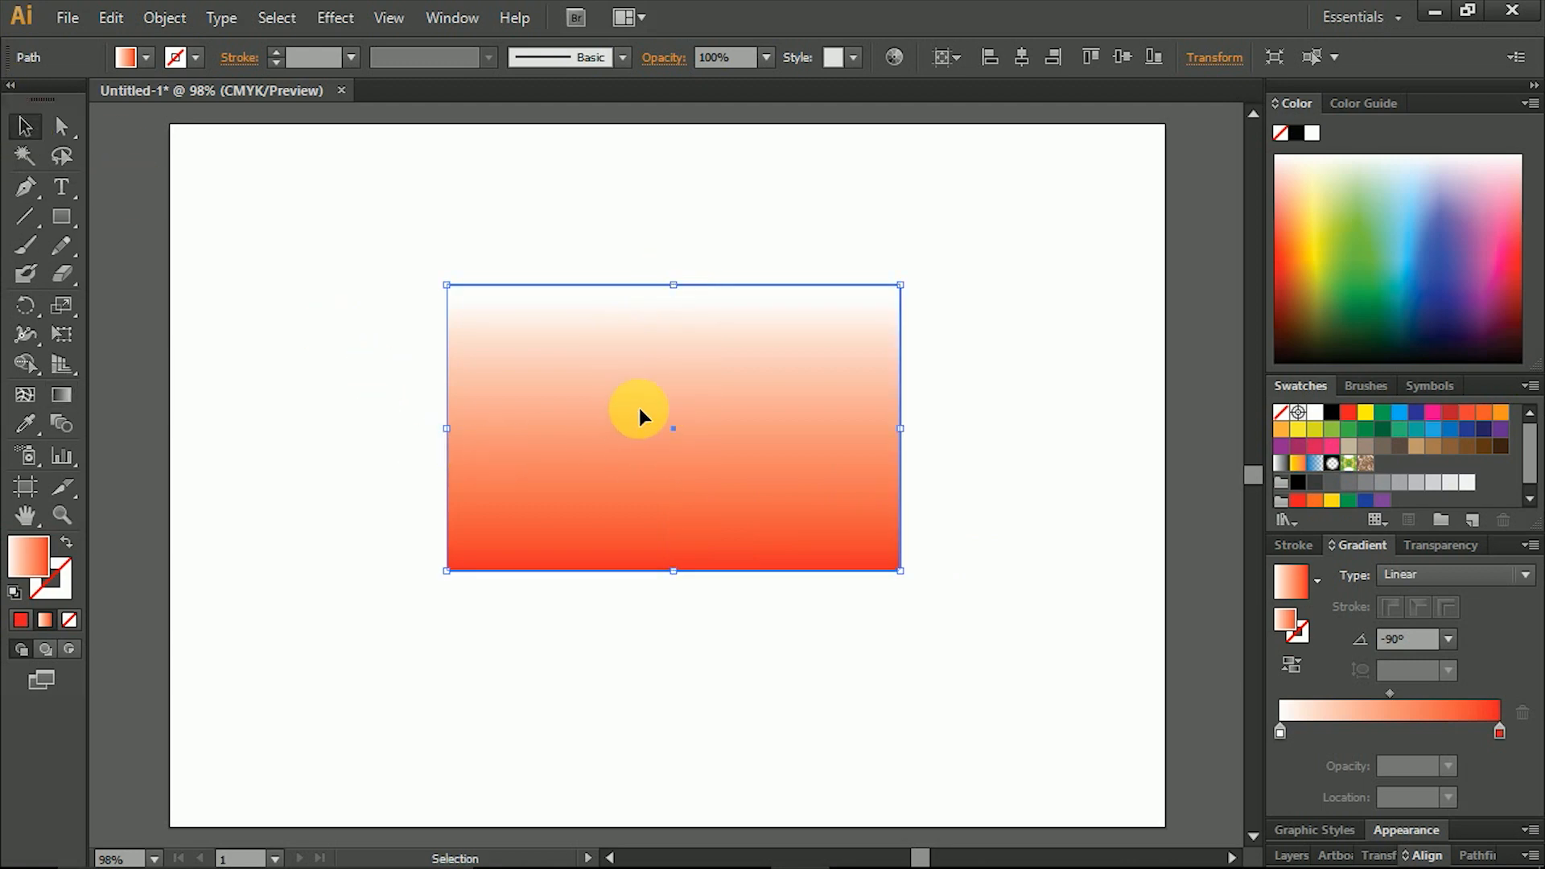
key("Delete")
left_click(62, 422)
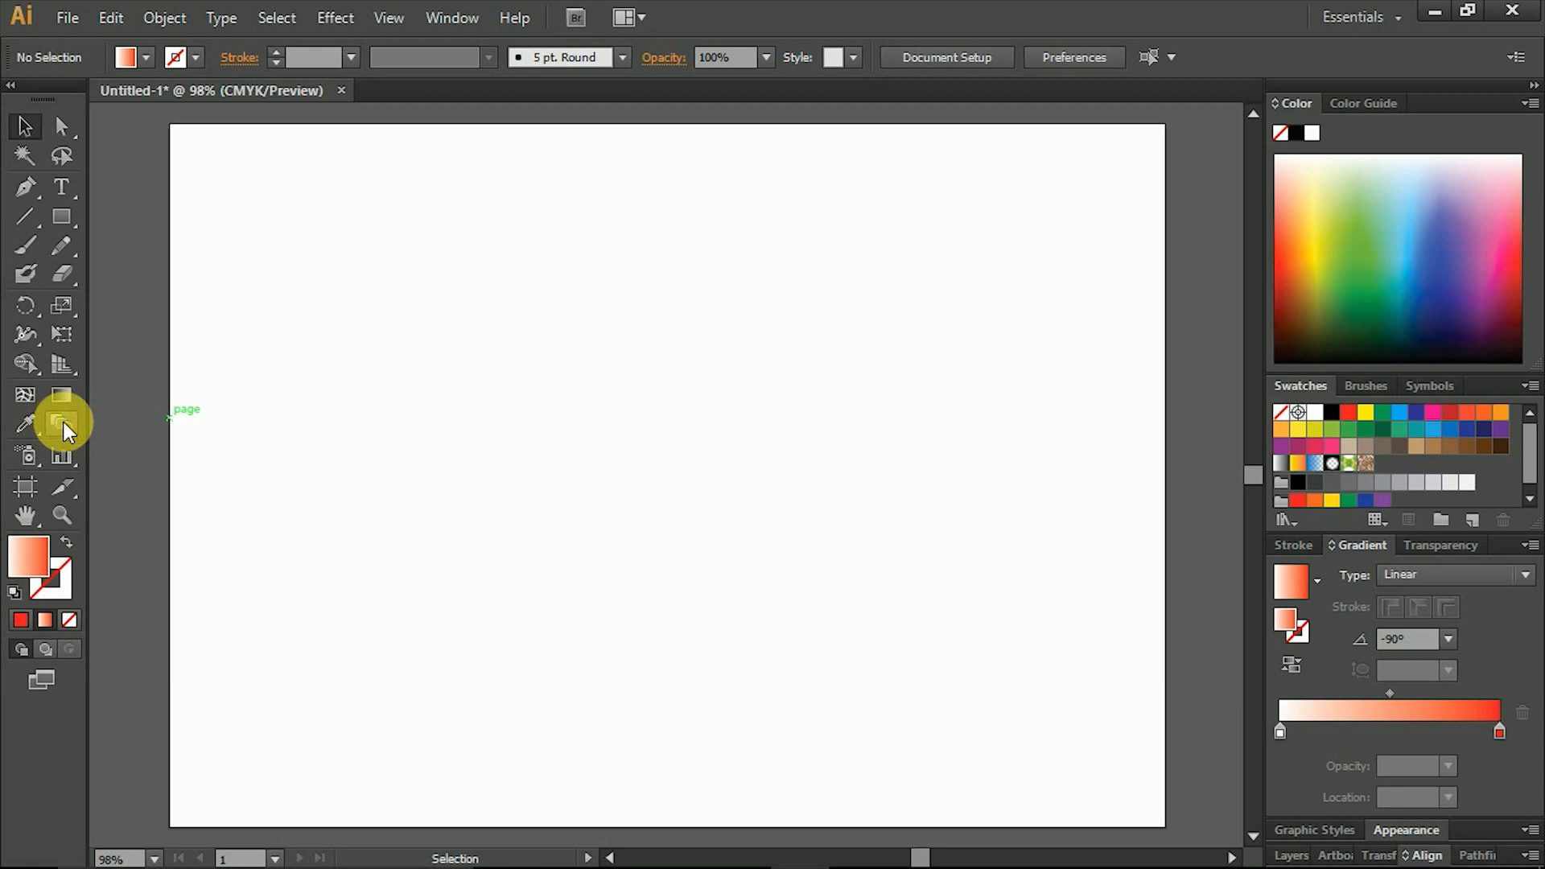
key("m")
left_click_drag(292, 318, 478, 604)
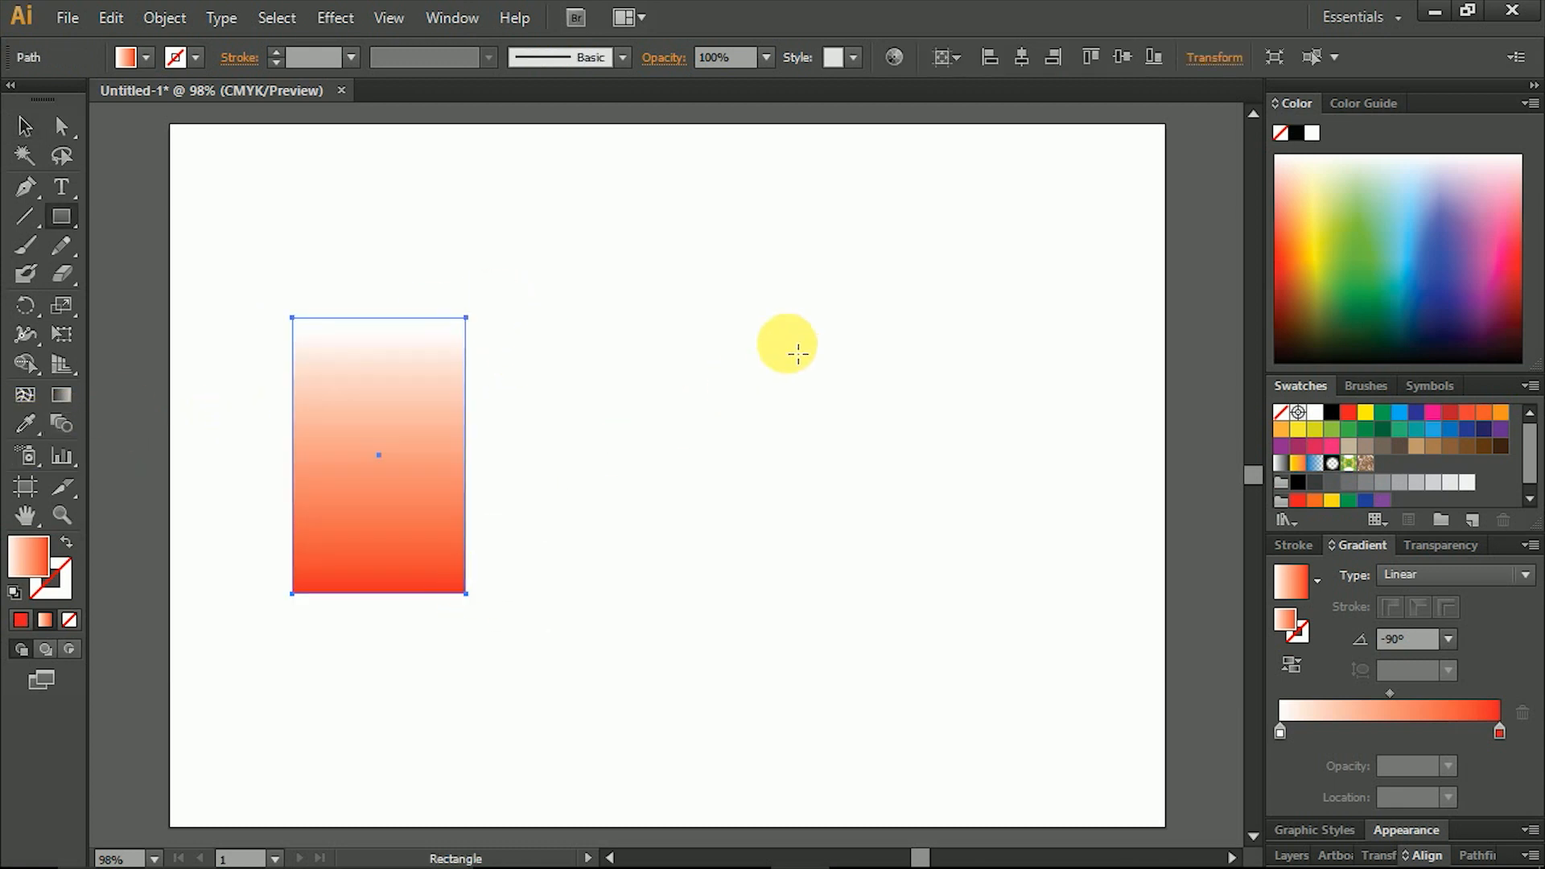
Fill the rectangle with green and place two dark blue copies in a row to its right with similar gaps
left_click(24, 126)
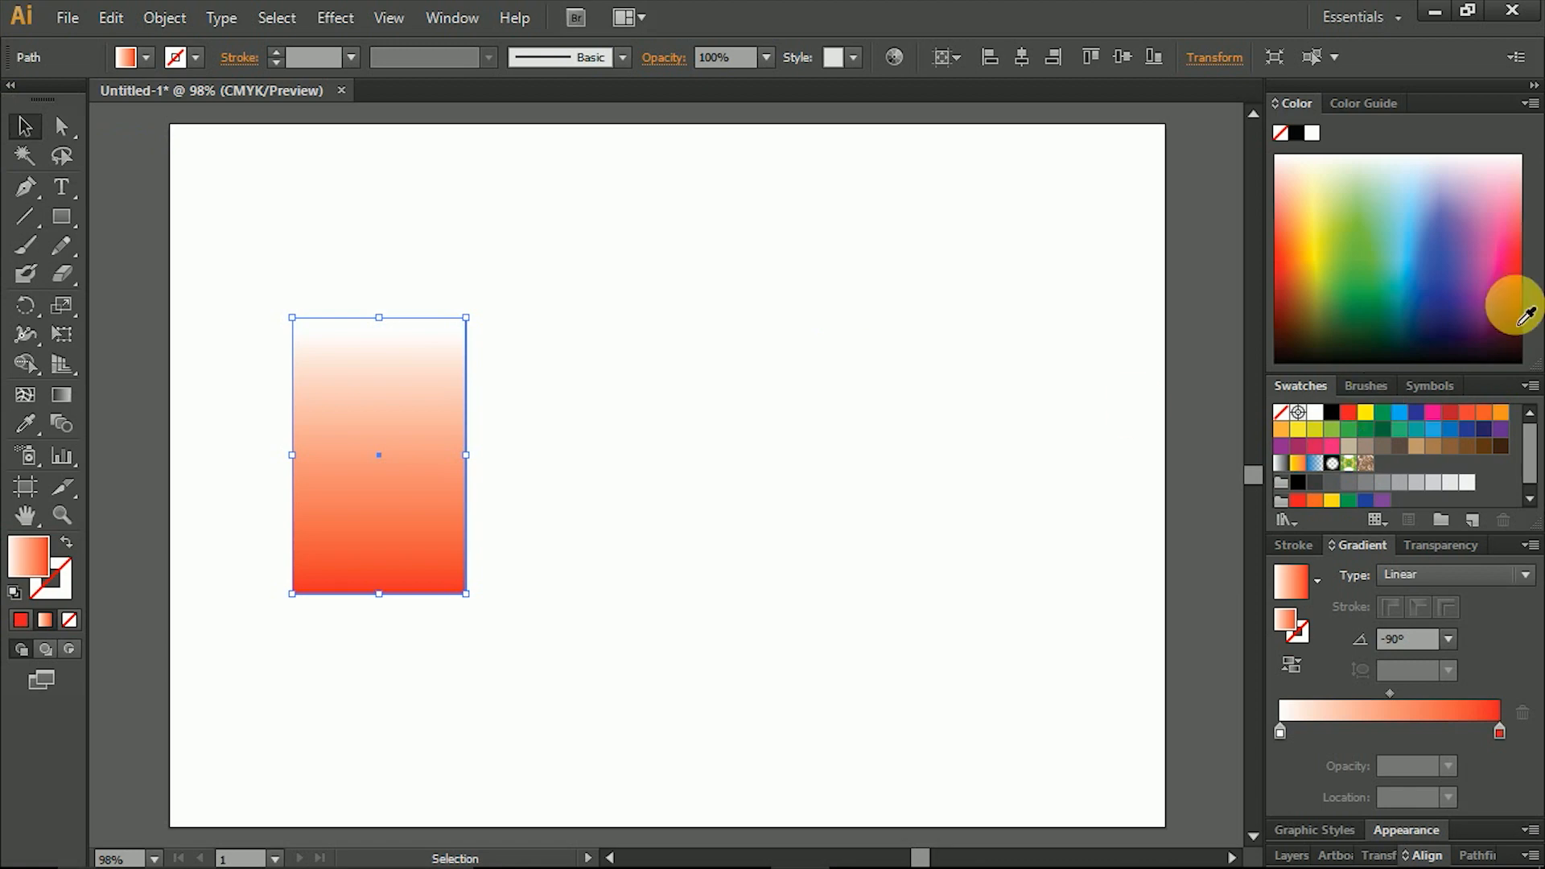
left_click(1370, 281)
left_click_drag(414, 544, 921, 544)
left_click(1444, 309)
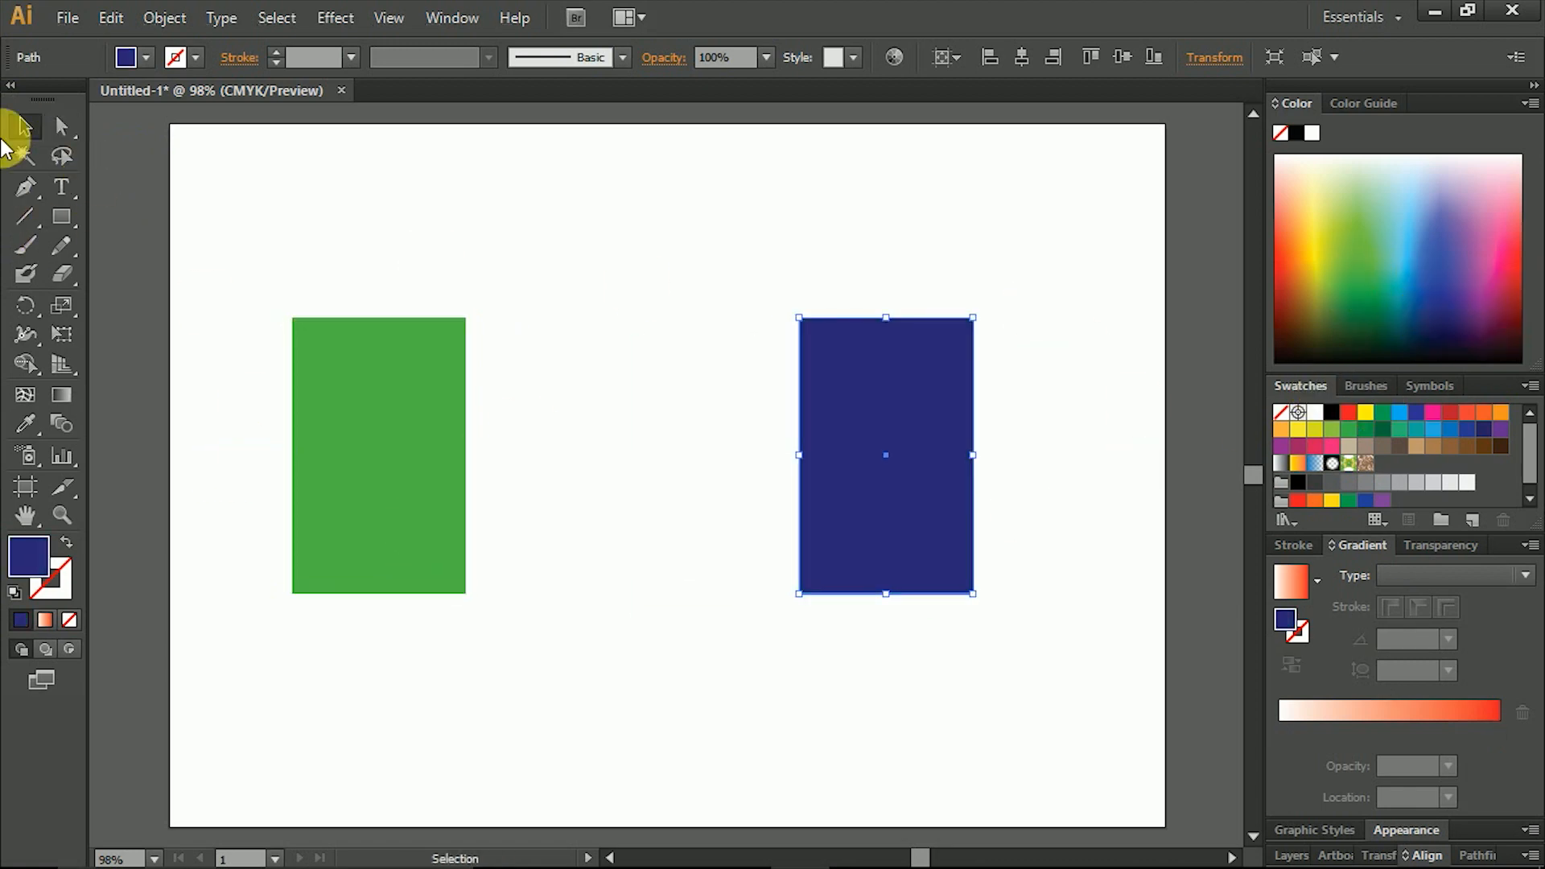
left_click_drag(923, 508, 665, 510)
left_click(698, 620)
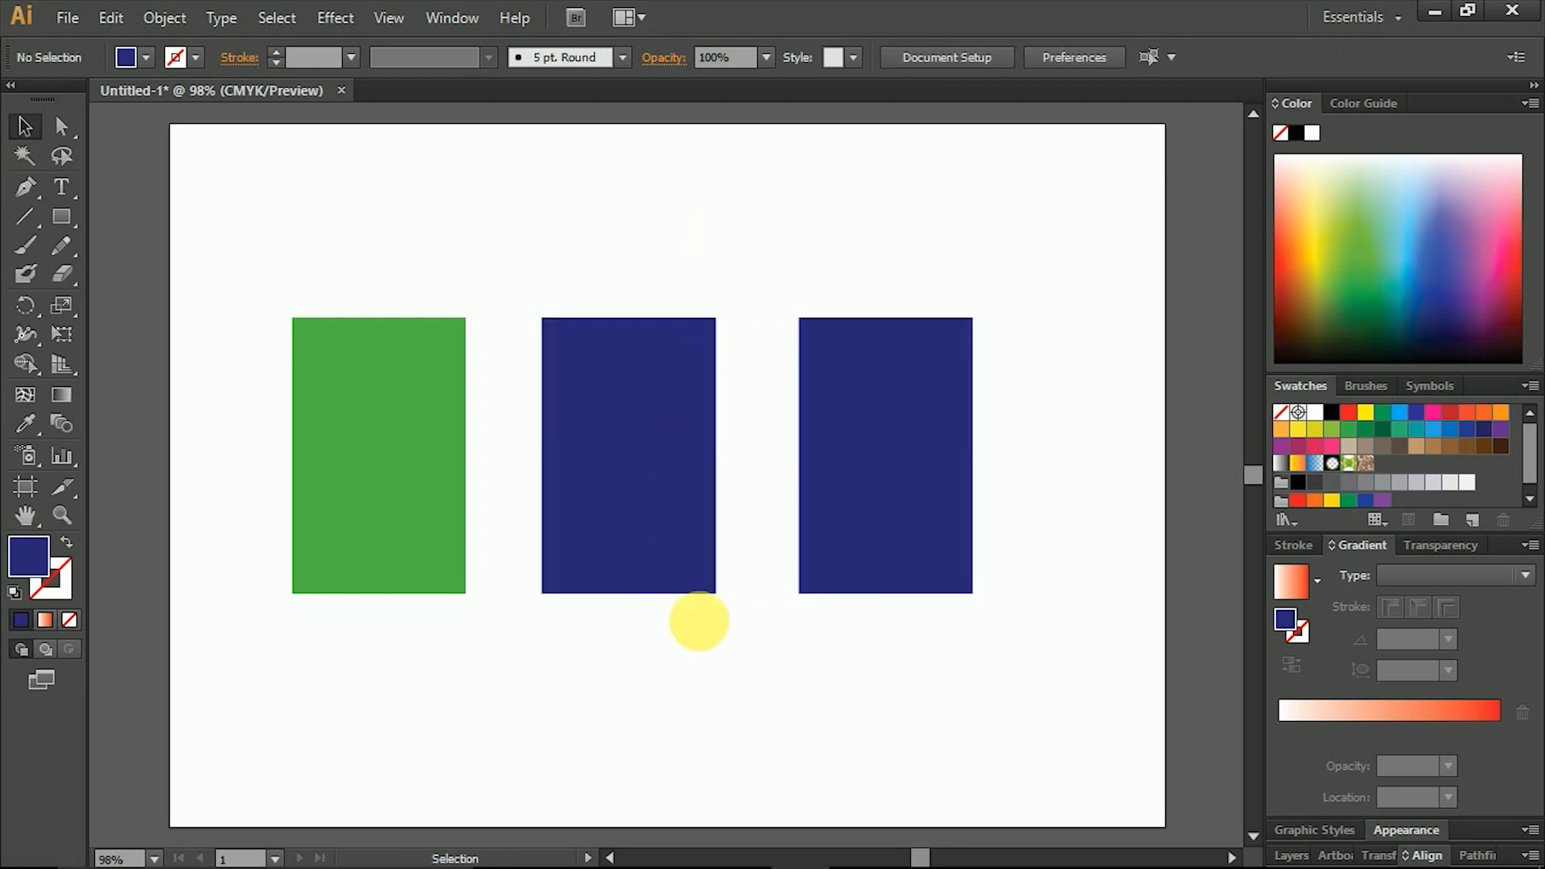
left_click(692, 525)
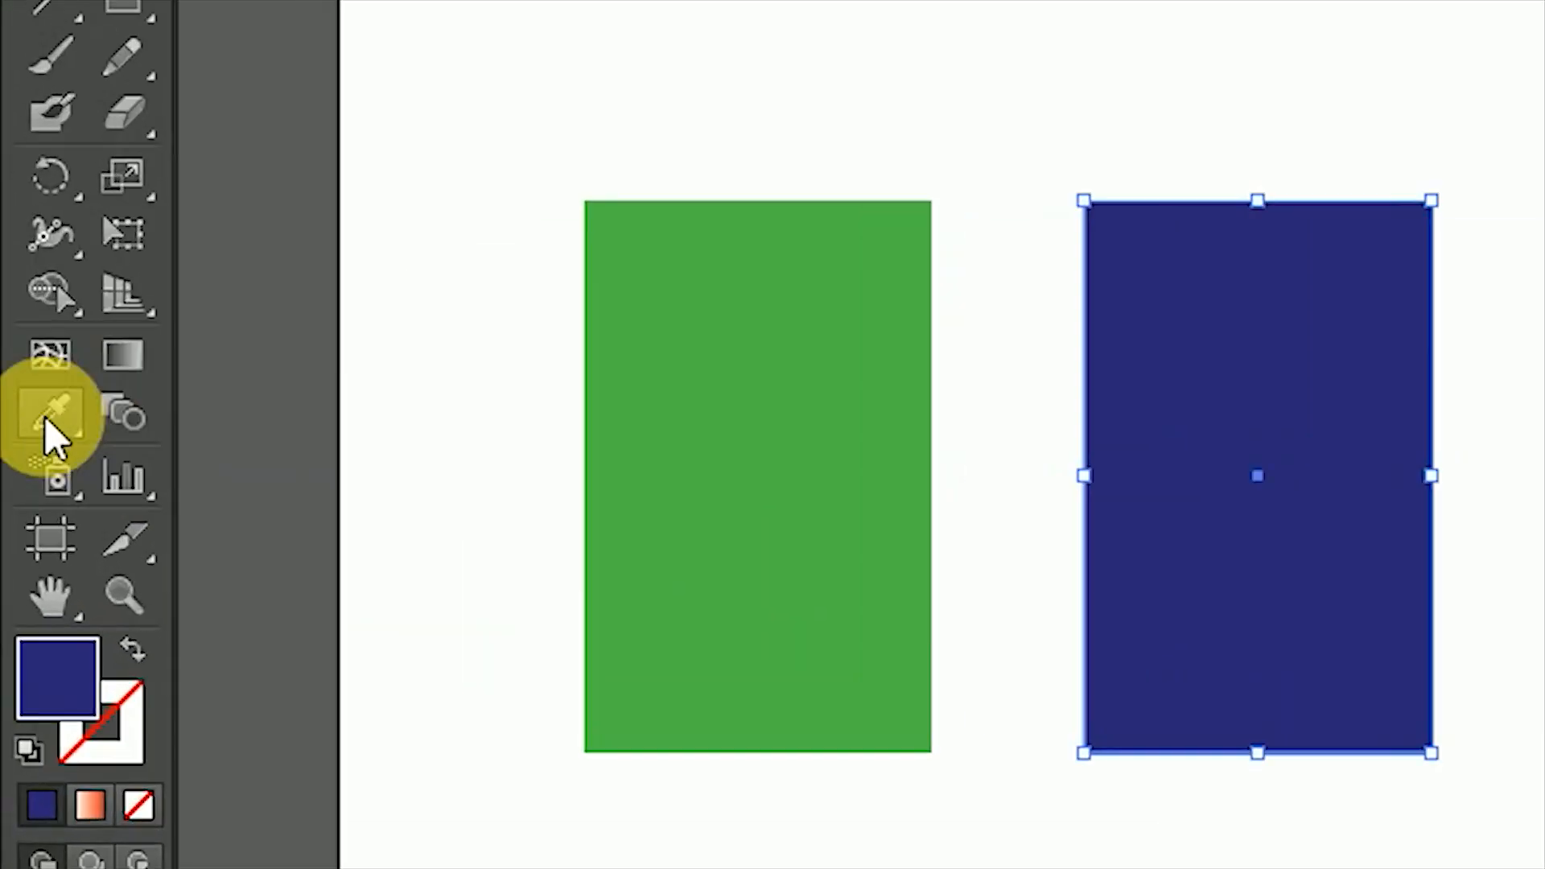
left_click(25, 424)
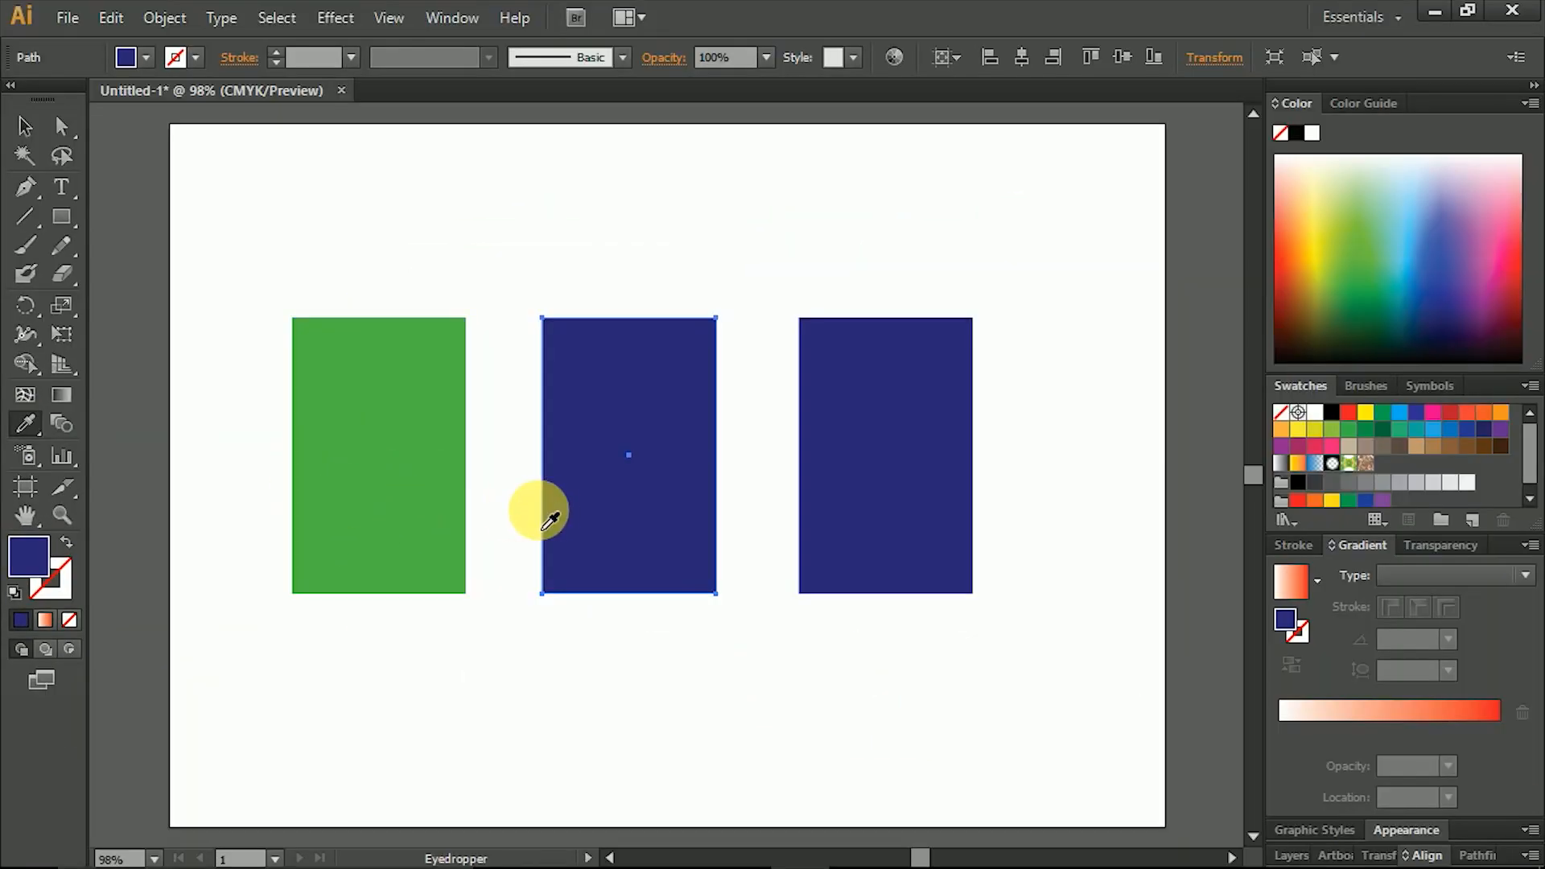
left_click(25, 126)
Recolour the green rectangle with the middle rectangle's dark blue using the Eyedropper tool
left_click(396, 451)
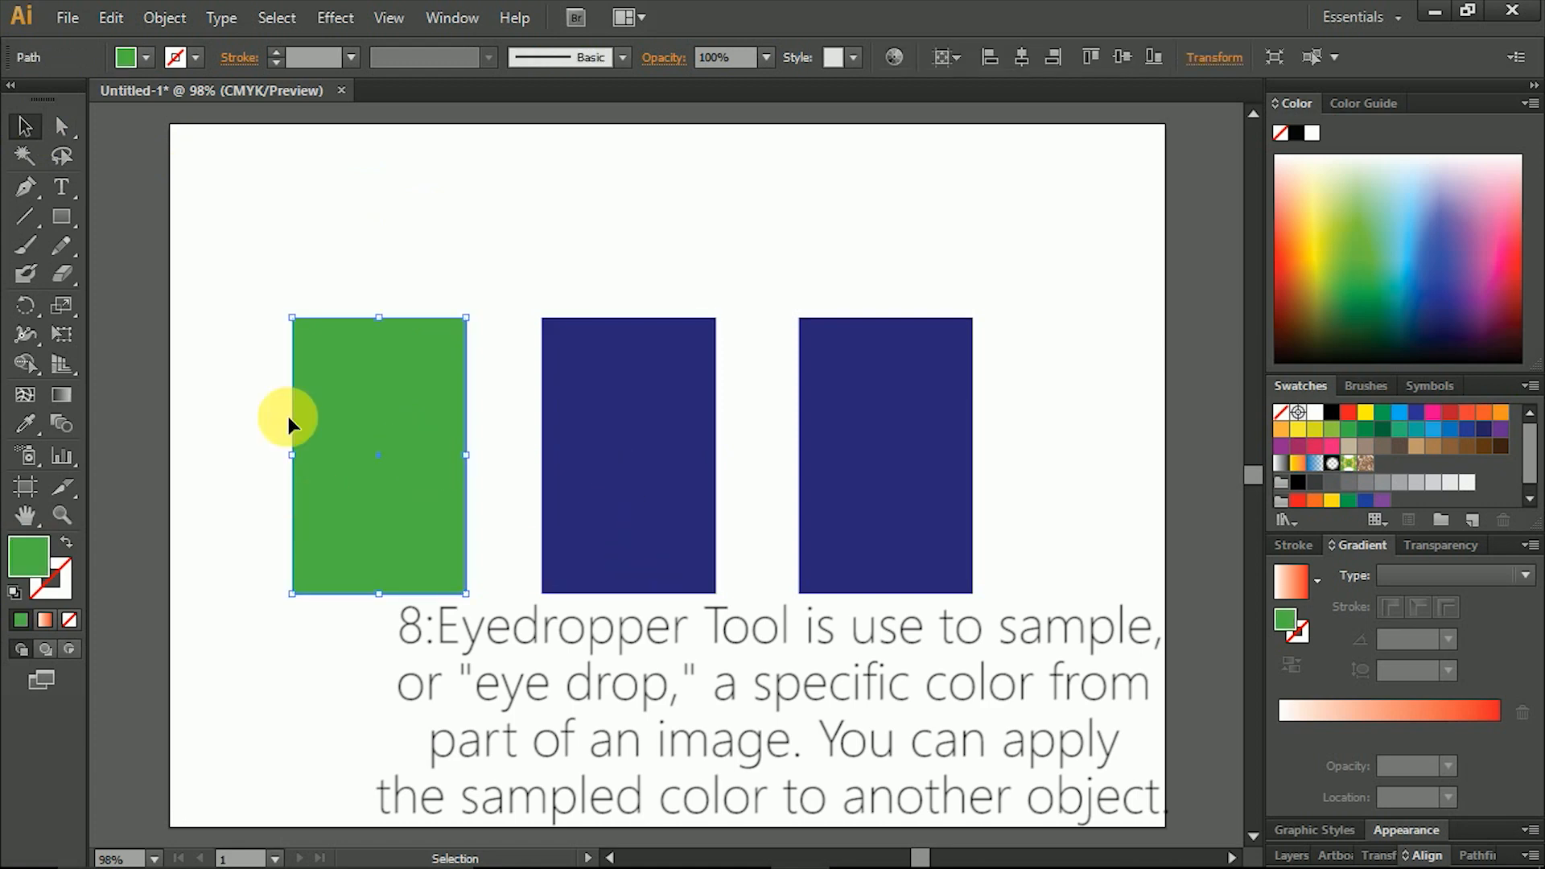
left_click(26, 425)
left_click(594, 447)
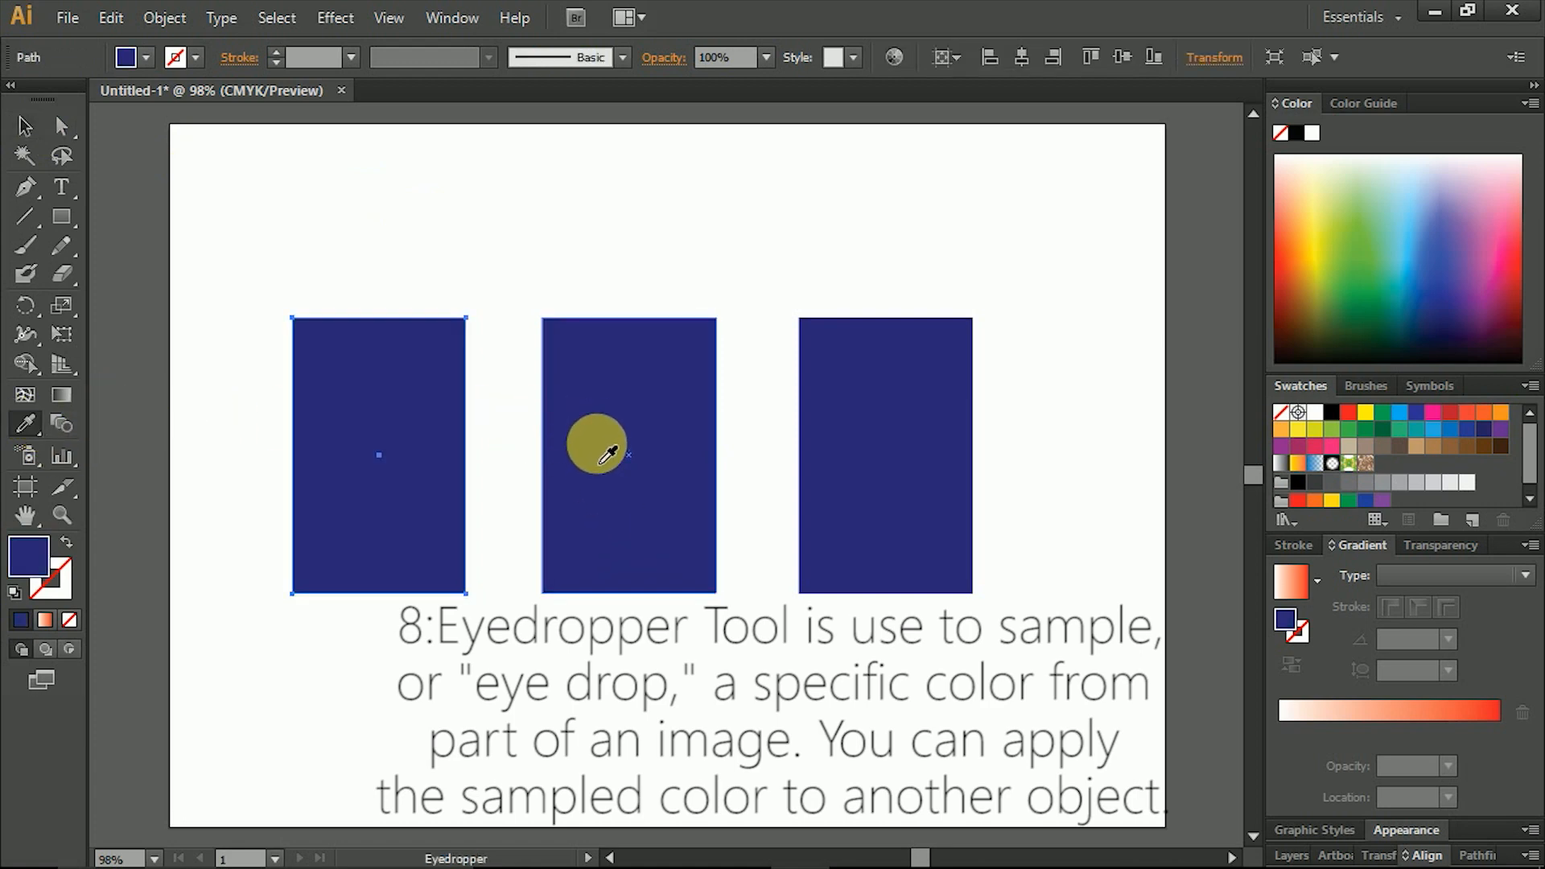
left_click(25, 127)
left_click(459, 266)
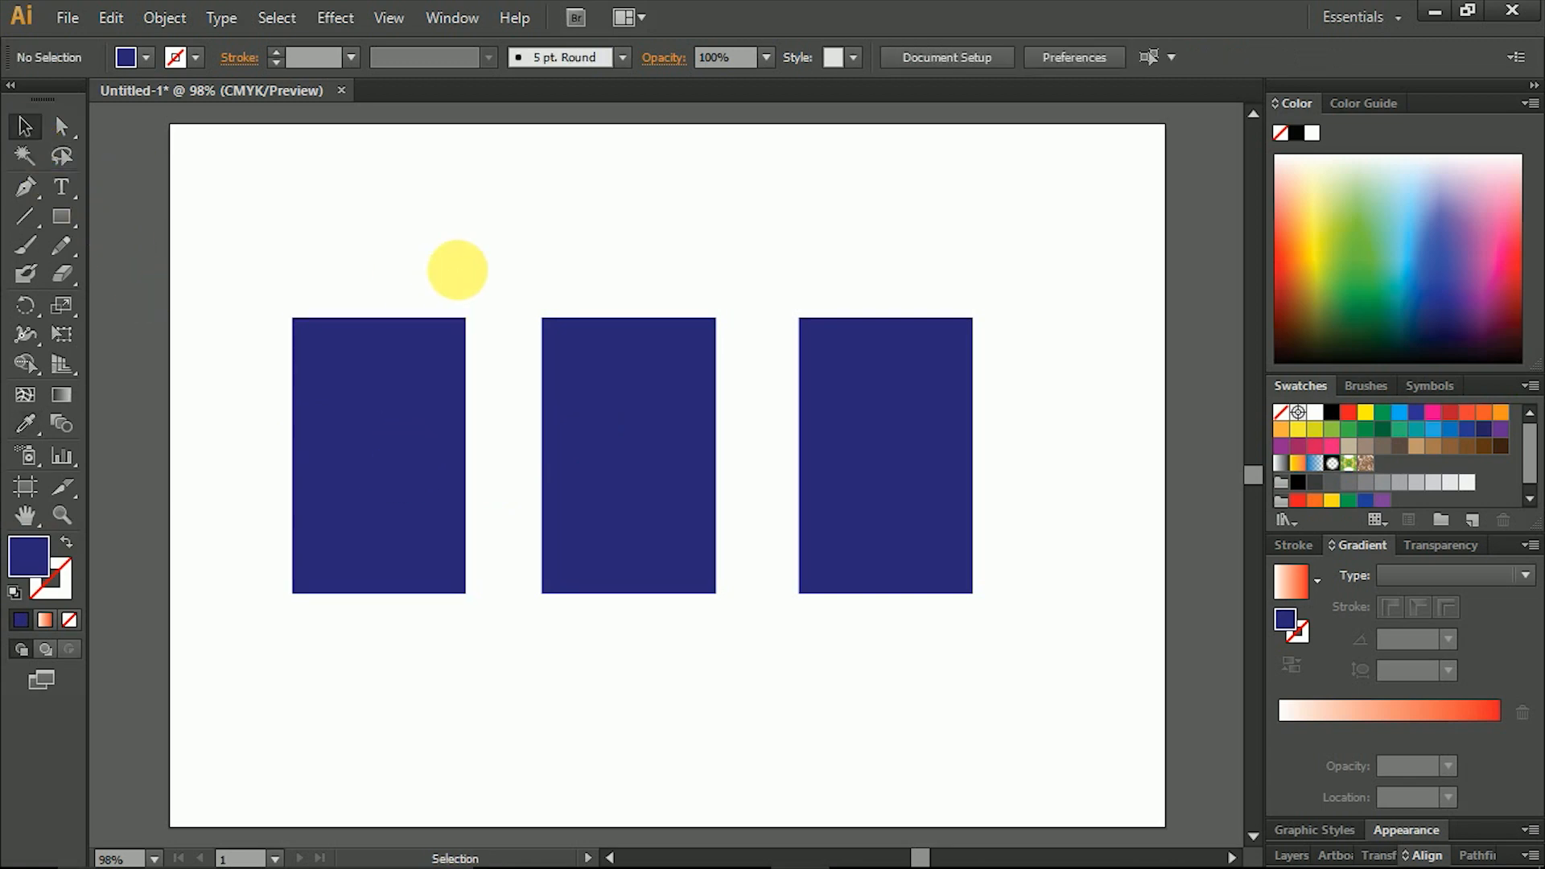
left_click_drag(300, 227, 977, 611)
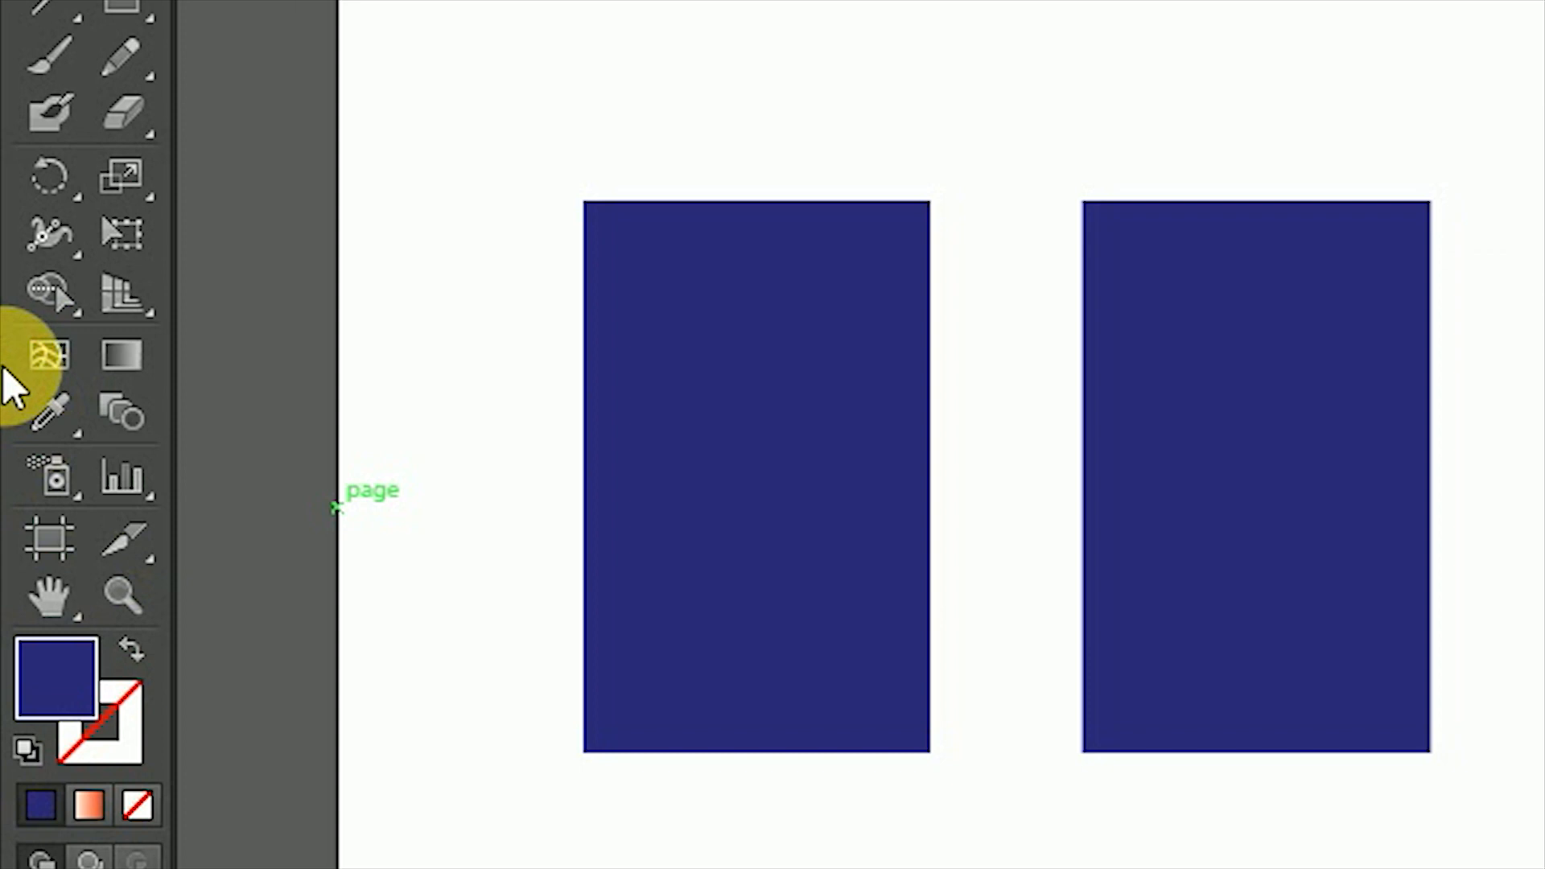
Measure the left rectangle's width and the full span across all three rectangles with the Measure tool
left_click_drag(47, 426, 128, 483)
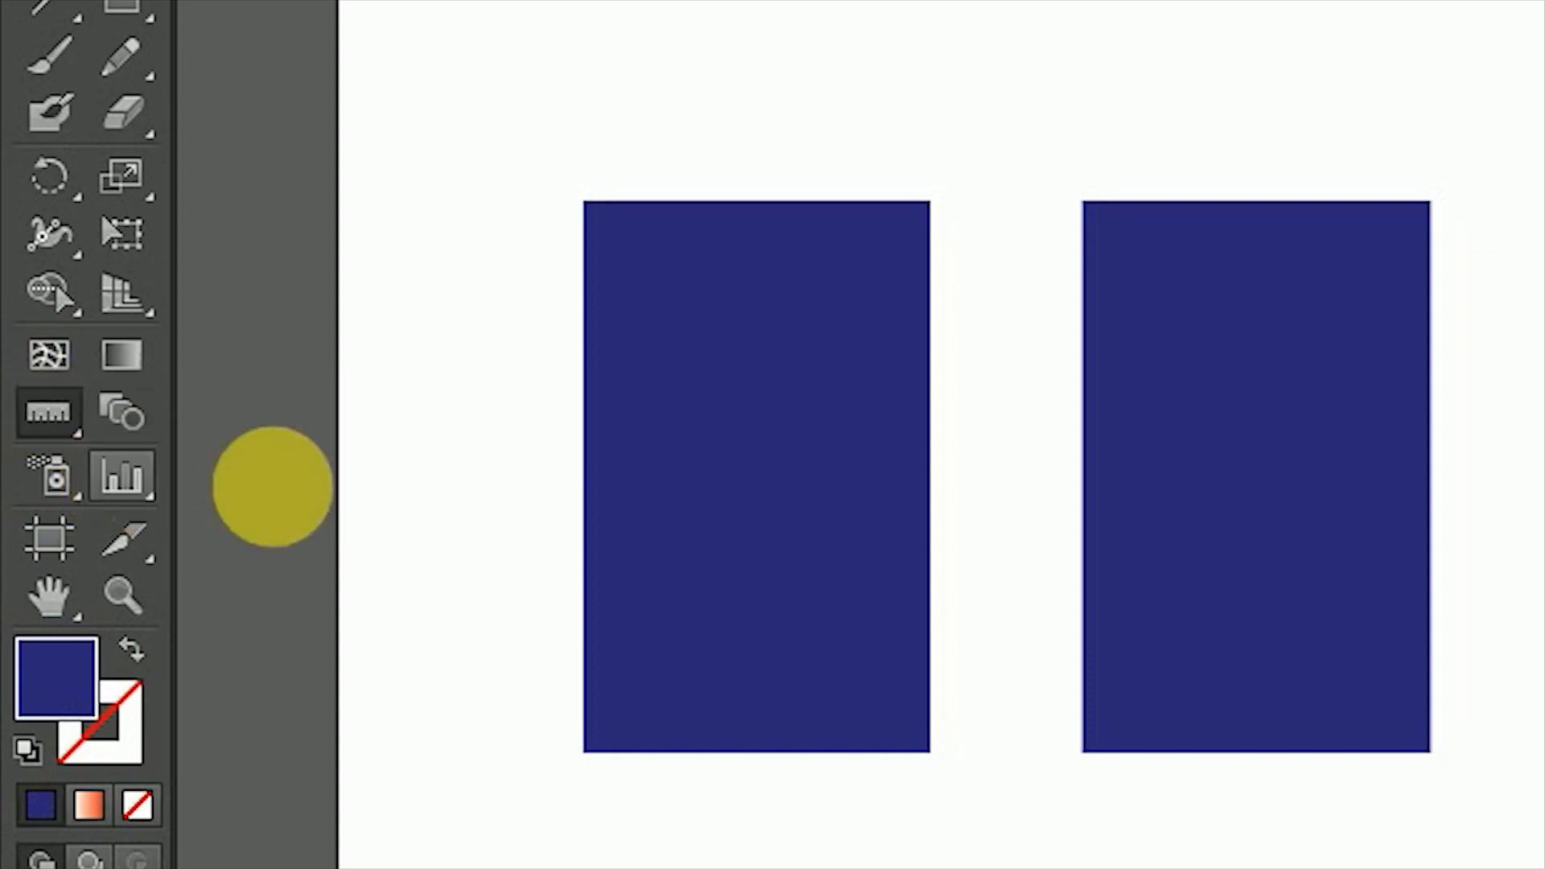
left_click(302, 328)
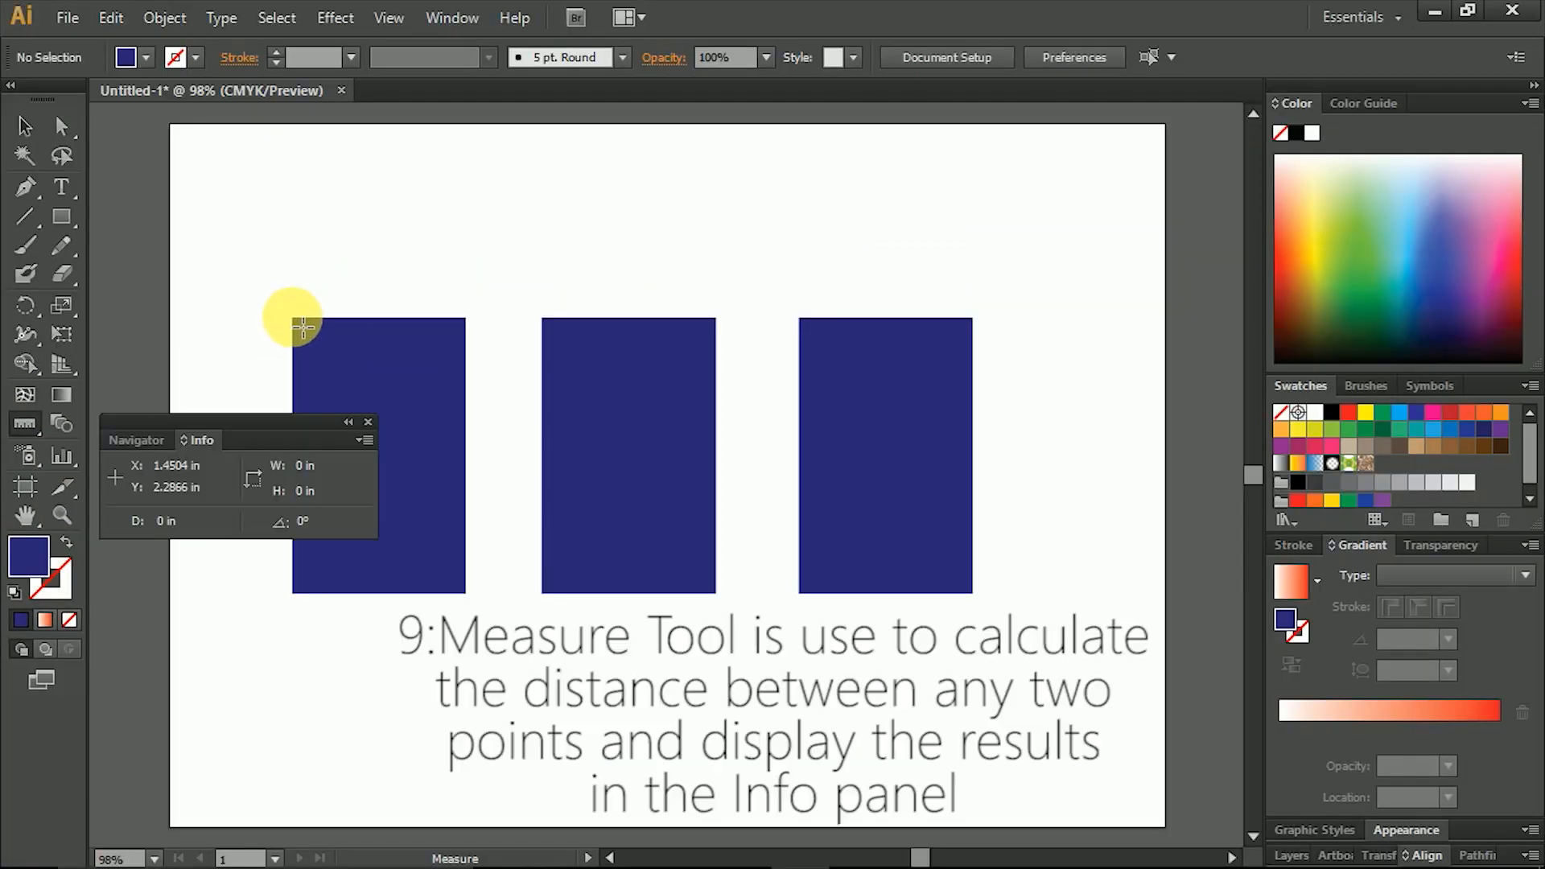
left_click_drag(317, 327, 444, 330)
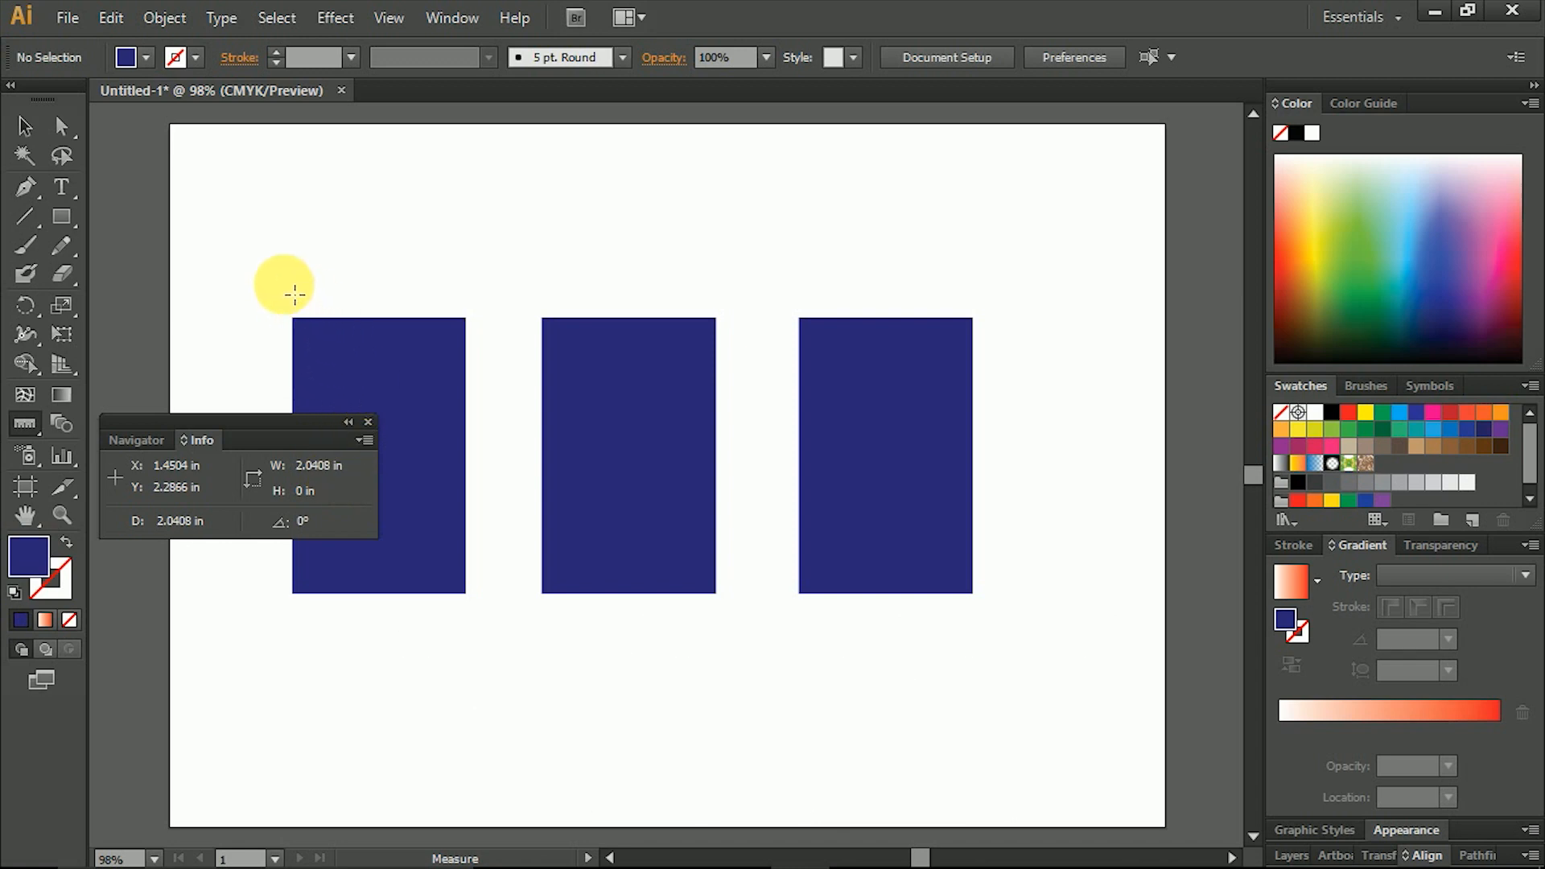
left_click_drag(303, 328, 975, 318)
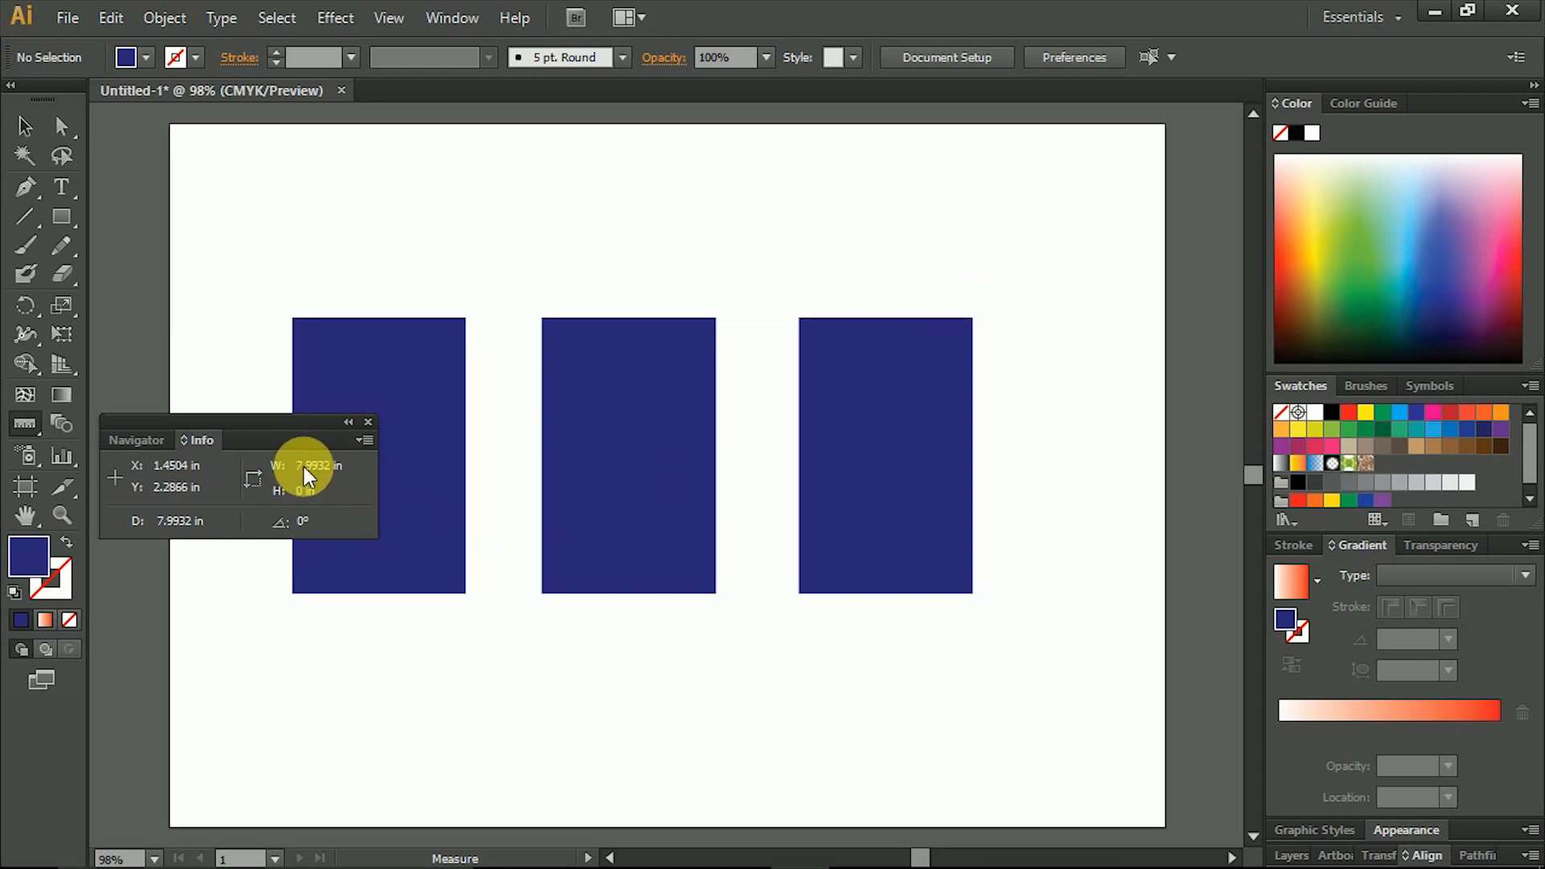
Close the measurement read-out and delete all three dark blue rectangles
left_click(368, 421)
left_click(24, 125)
left_click_drag(233, 323, 931, 456)
key("Delete")
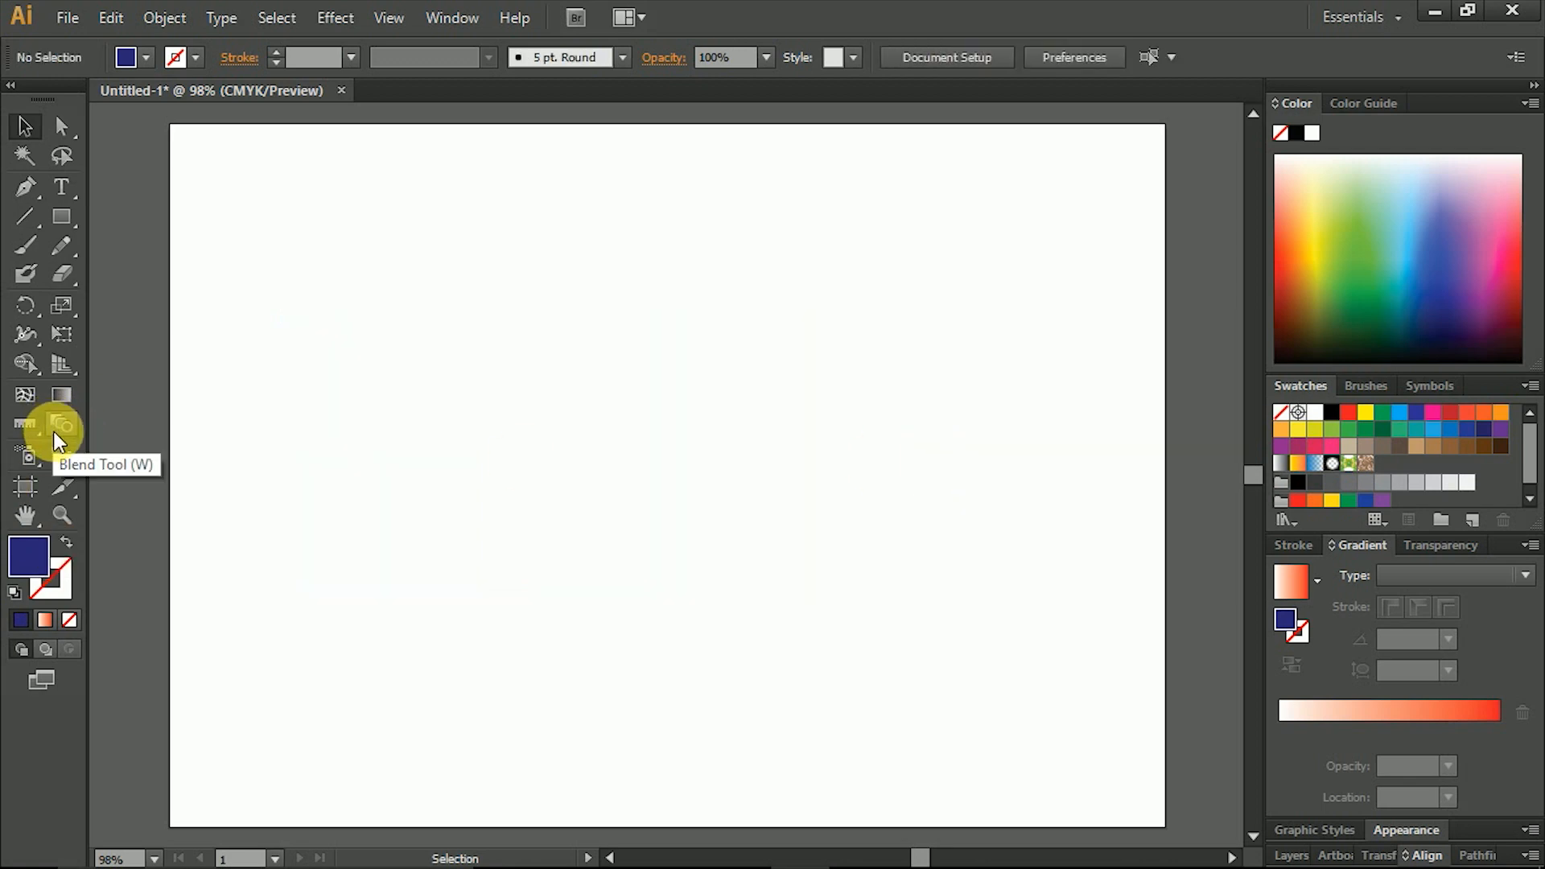
Draw a tall dark blue rectangle in the left half of the artboard and a similar red one in the right half
left_click(61, 216)
mouse_move(400, 302)
left_mouse_down()
mouse_move(559, 564)
mouse_move(567, 636)
mouse_move(561, 603)
left_mouse_up()
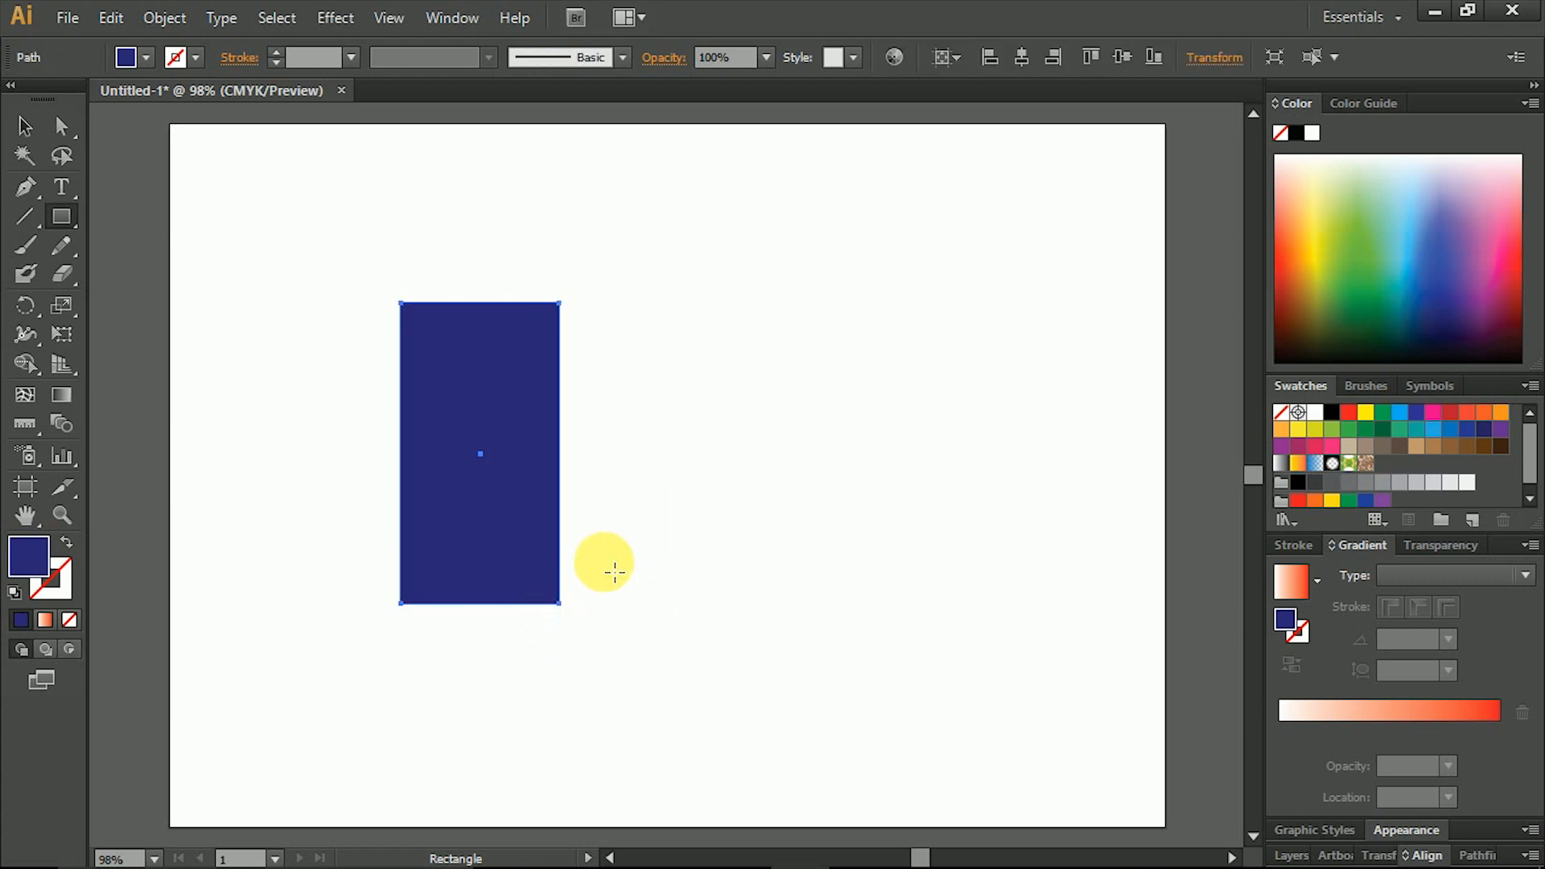
left_click_drag(853, 295, 1006, 613)
left_click(1348, 412)
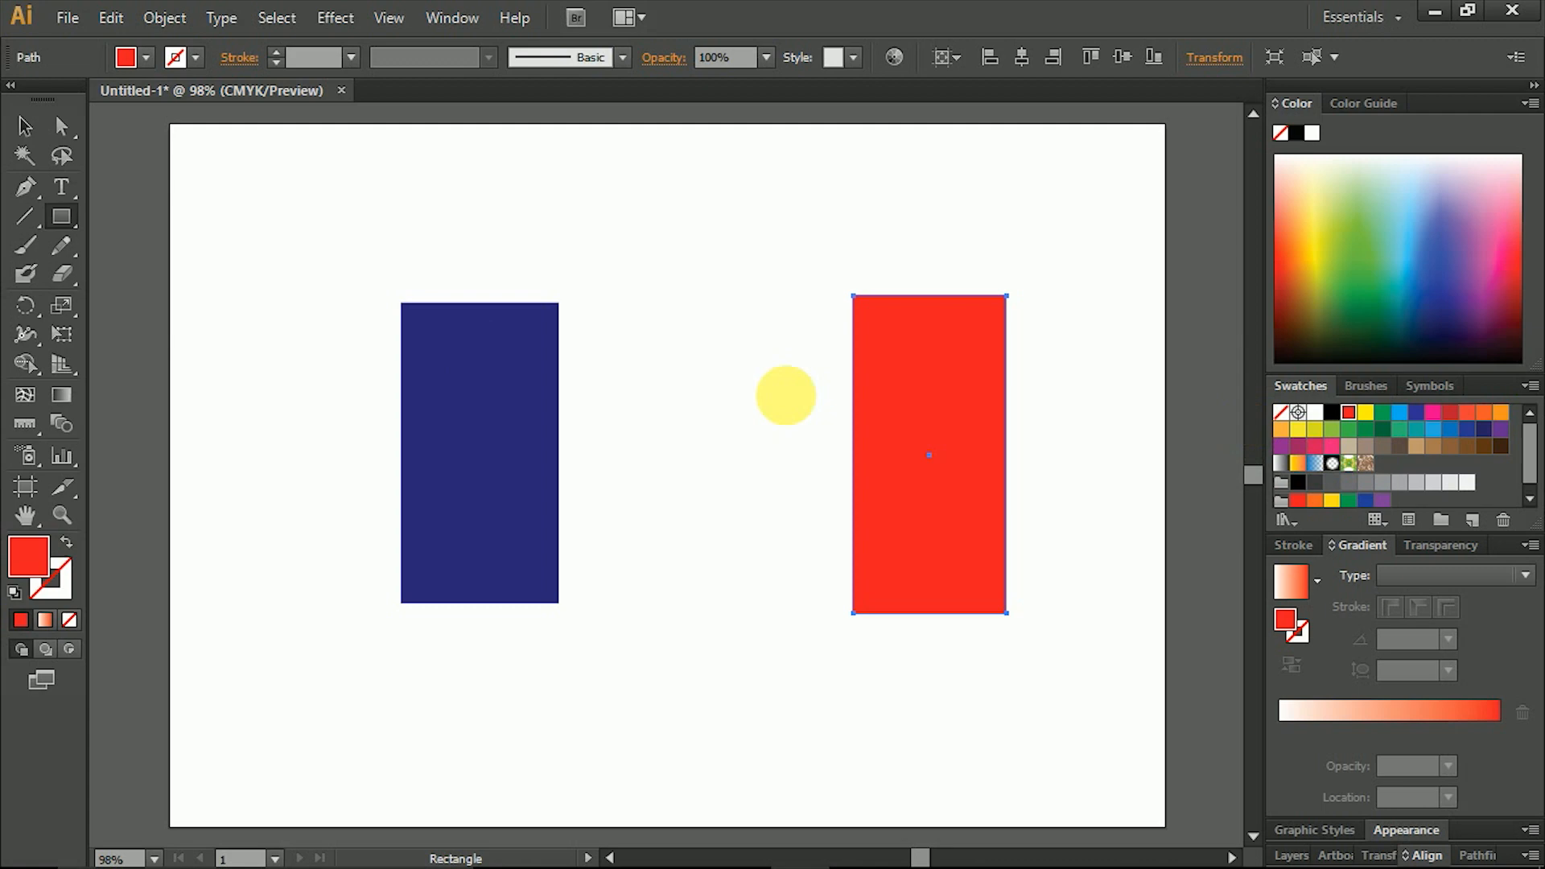
Widen the red rectangle by extending its left edge toward the blue rectangle
left_click(25, 126)
left_click(662, 486)
left_click(518, 490)
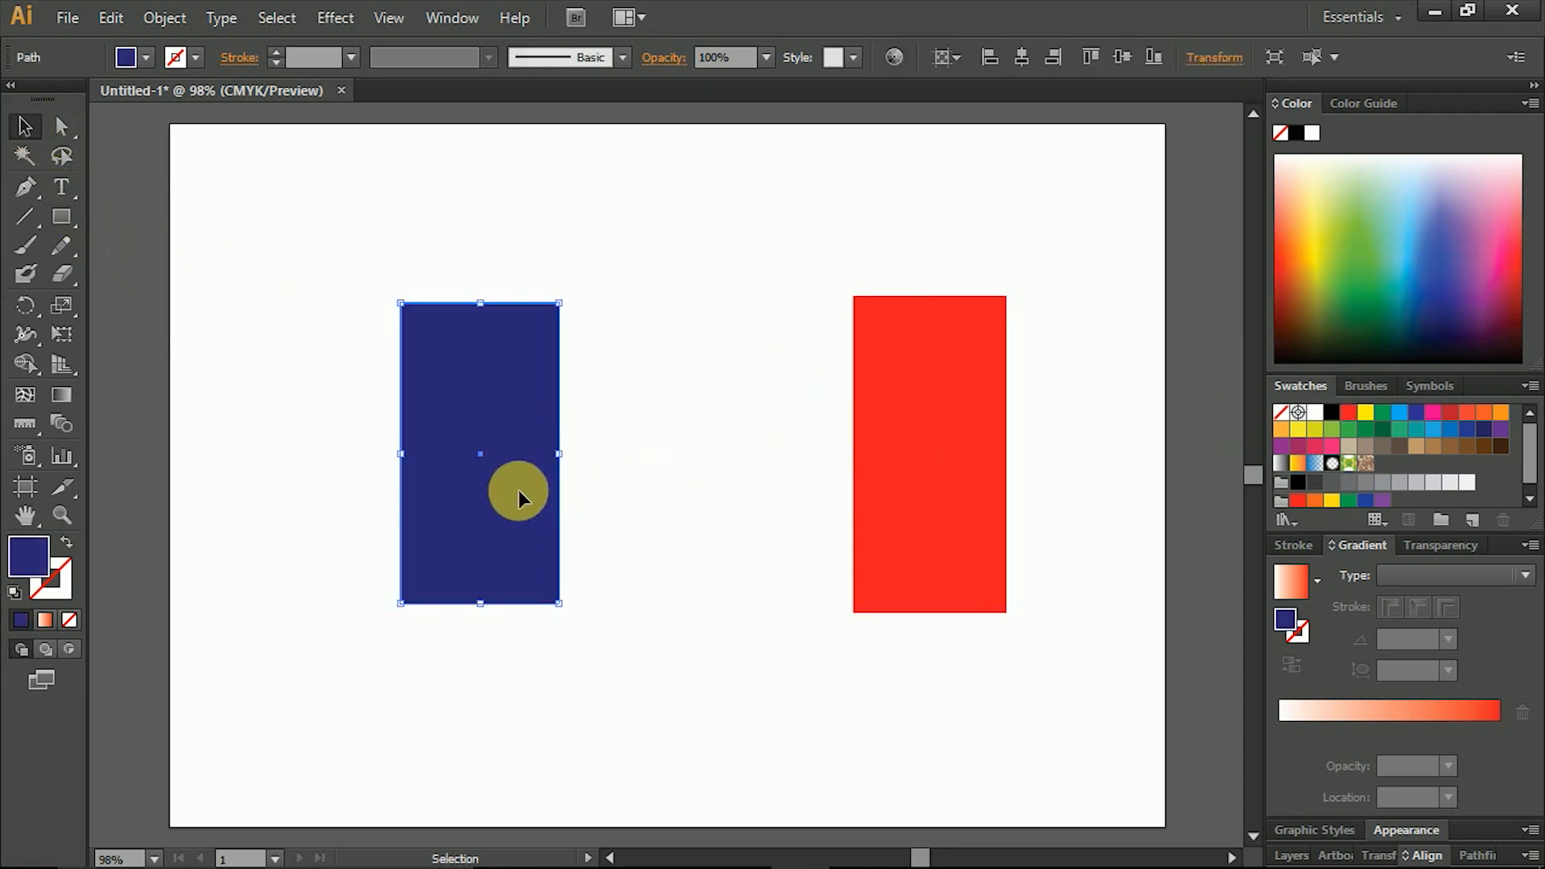
left_click(894, 473, "shift")
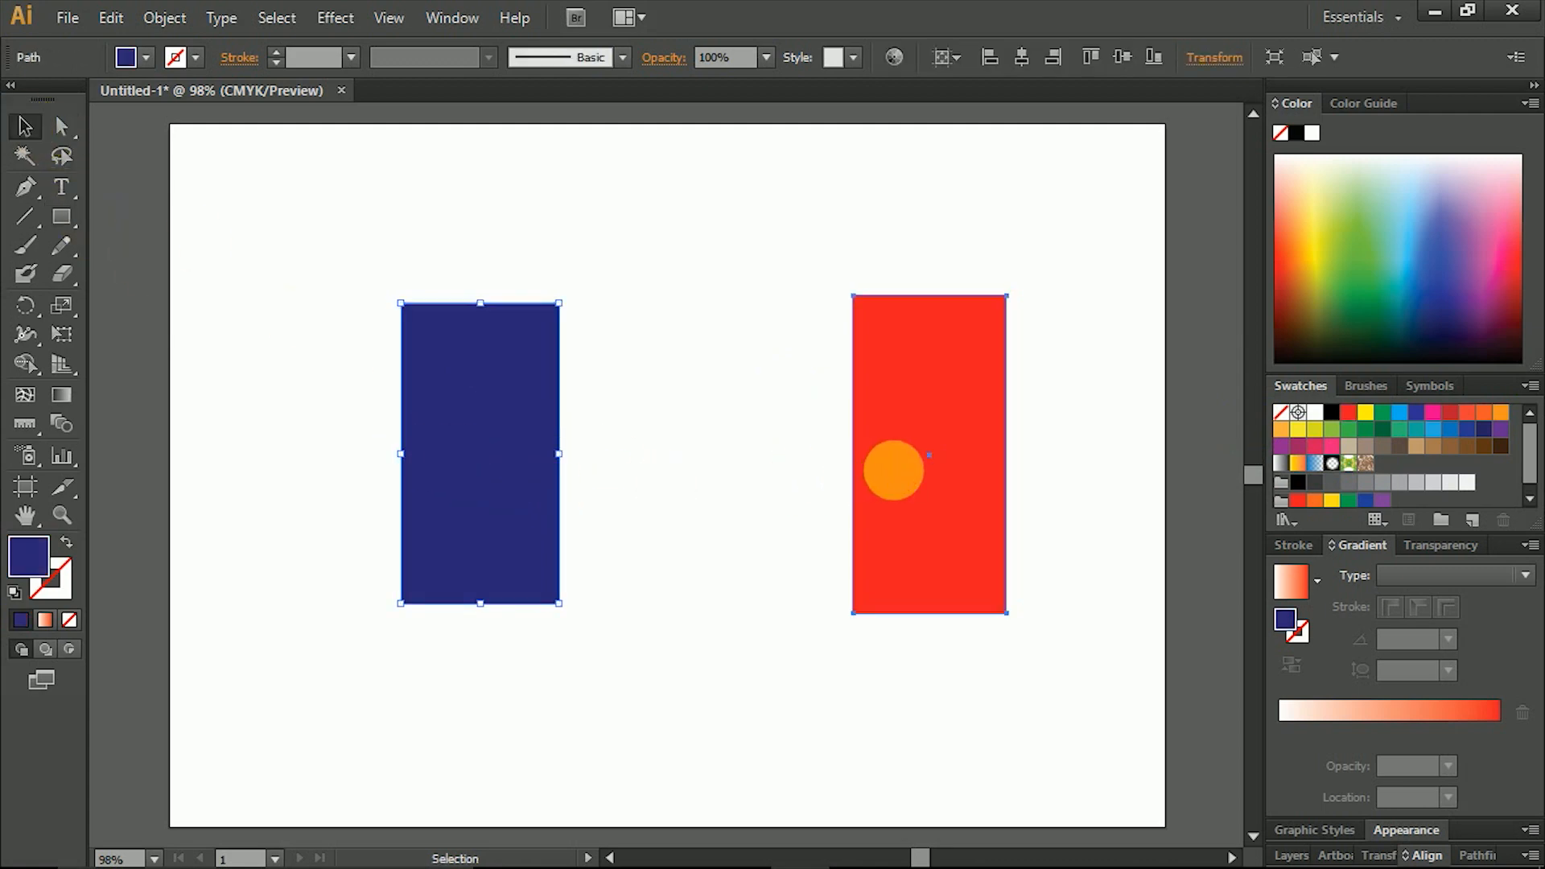
left_click(893, 470)
left_click_drag(852, 455, 724, 453)
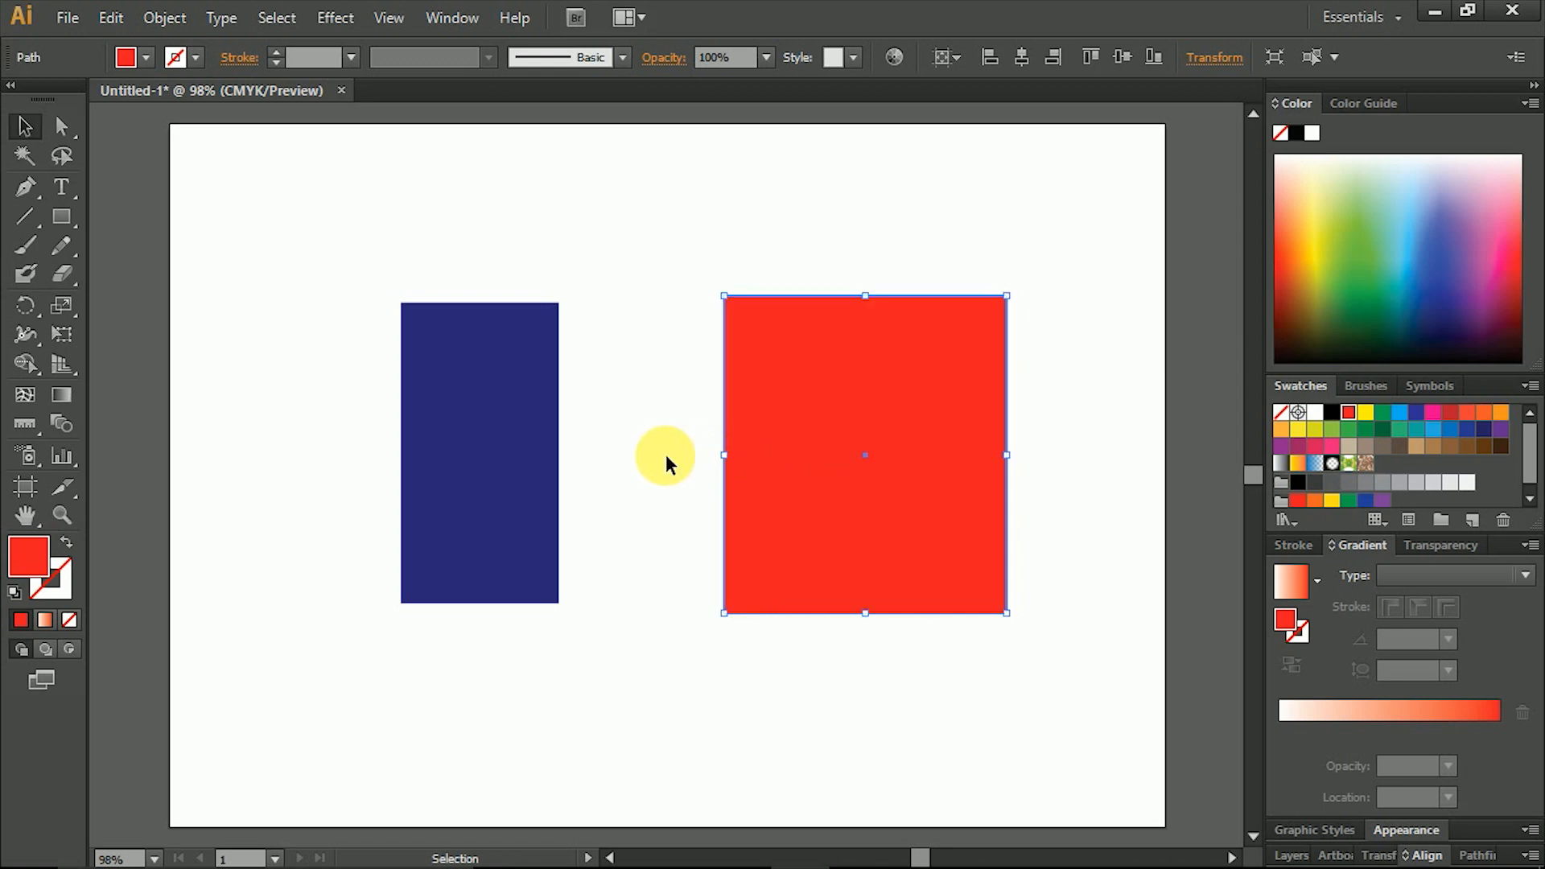
Select the dark blue and red rectangles and blend them from their facing lower corners with the Blend tool
left_click(627, 463)
left_click(502, 467)
left_click(786, 507, "shift")
left_click(110, 426)
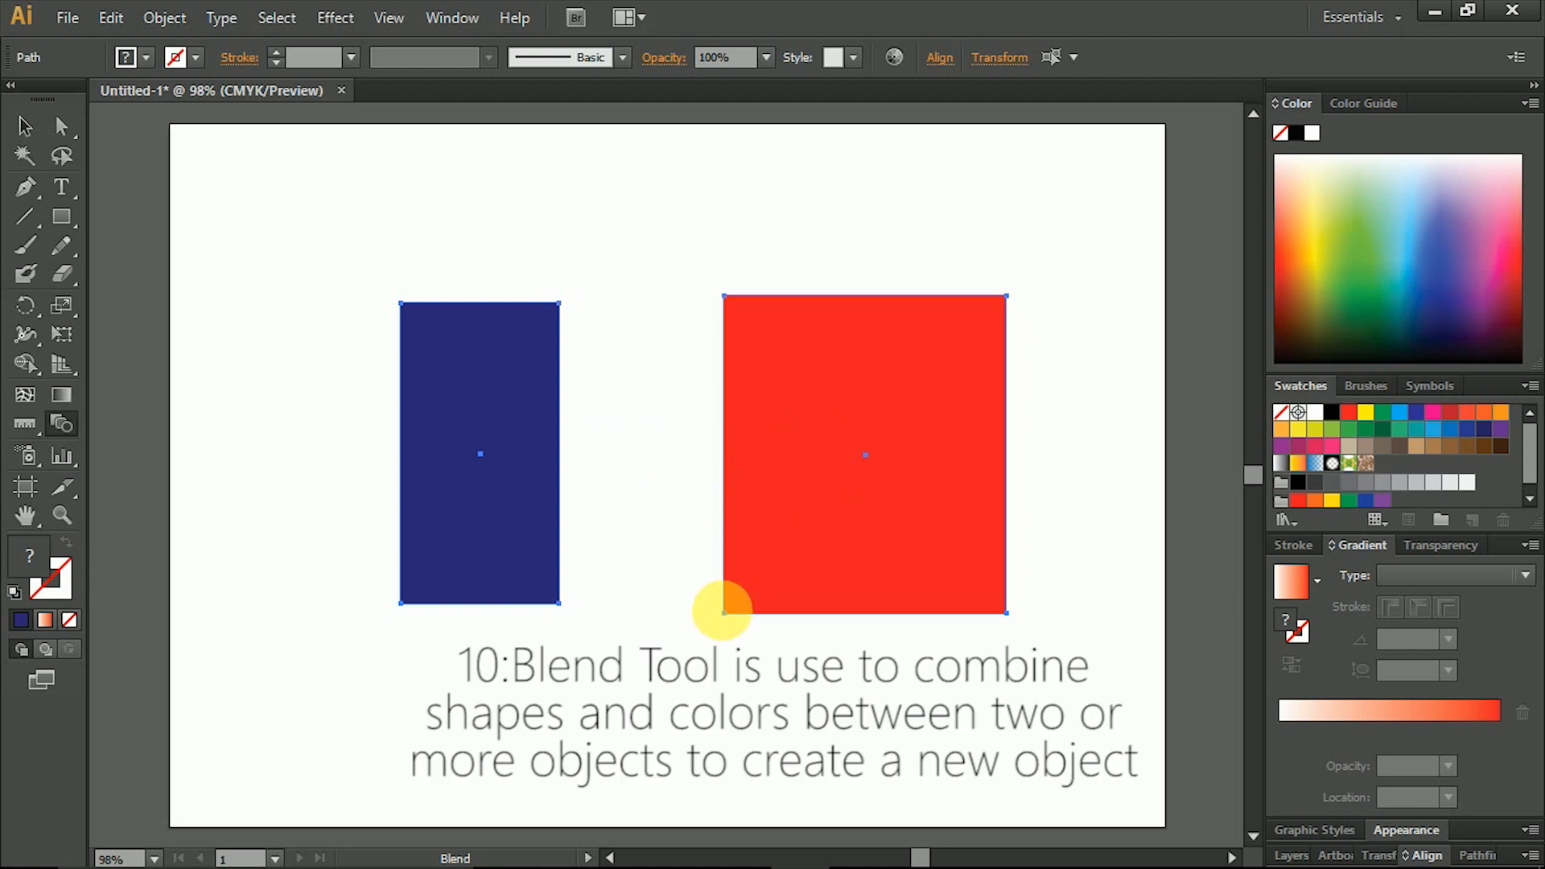
left_click(728, 620)
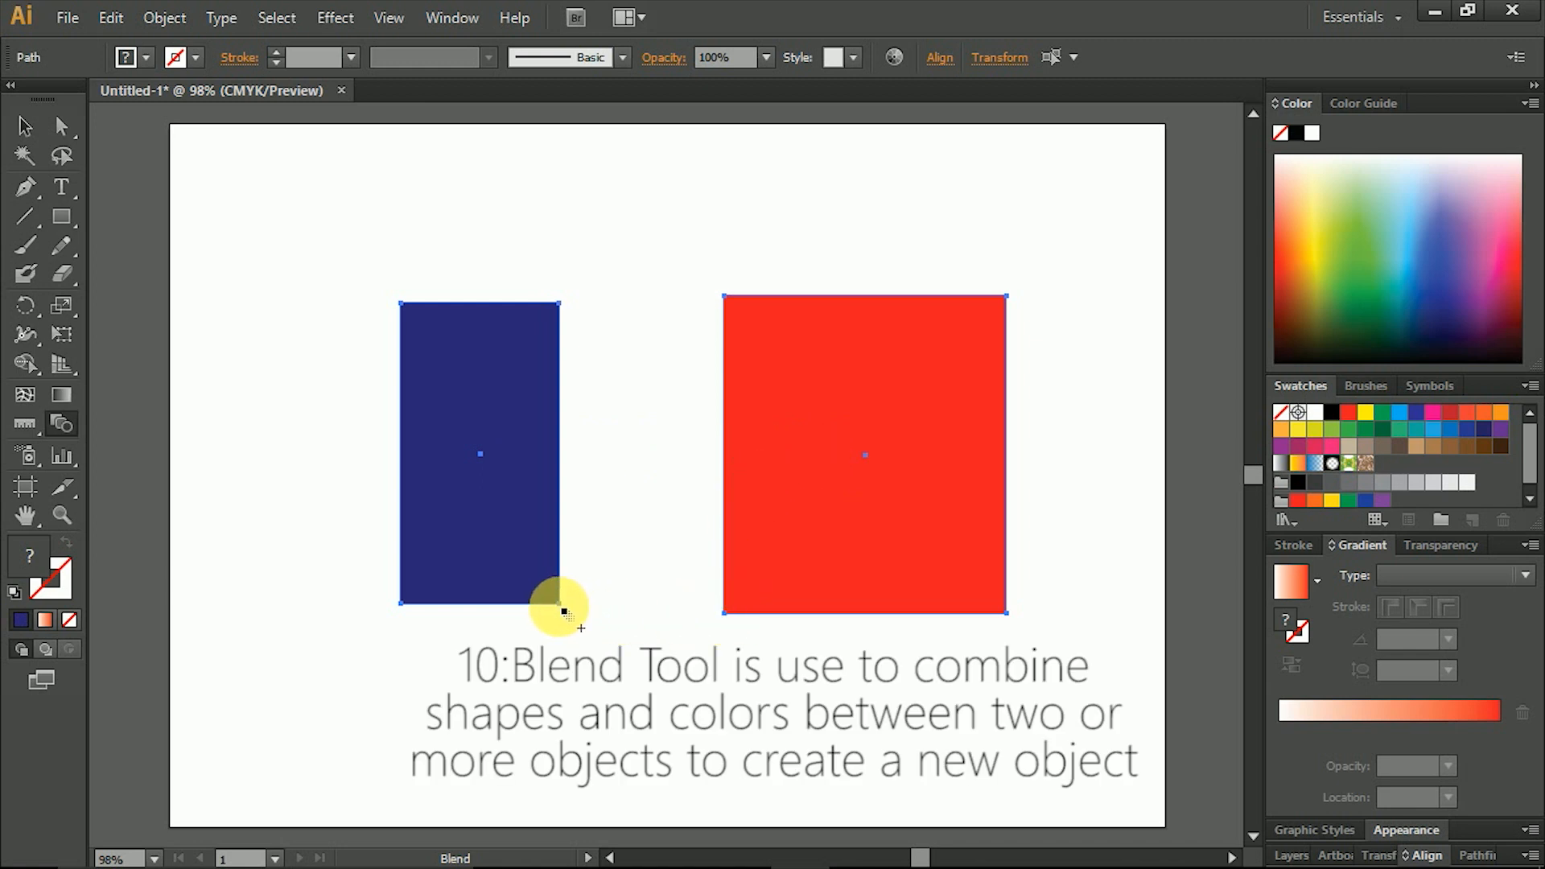
left_click(563, 612)
Shift the blend slightly up and left, and lower the red end of its spine with Direct Selection
left_click(24, 126)
left_click(277, 296)
left_click_drag(732, 497, 695, 436)
key("a")
left_click_drag(823, 404, 827, 505)
Move the whole blend slightly down on the artboard and reselect it
left_click(25, 127)
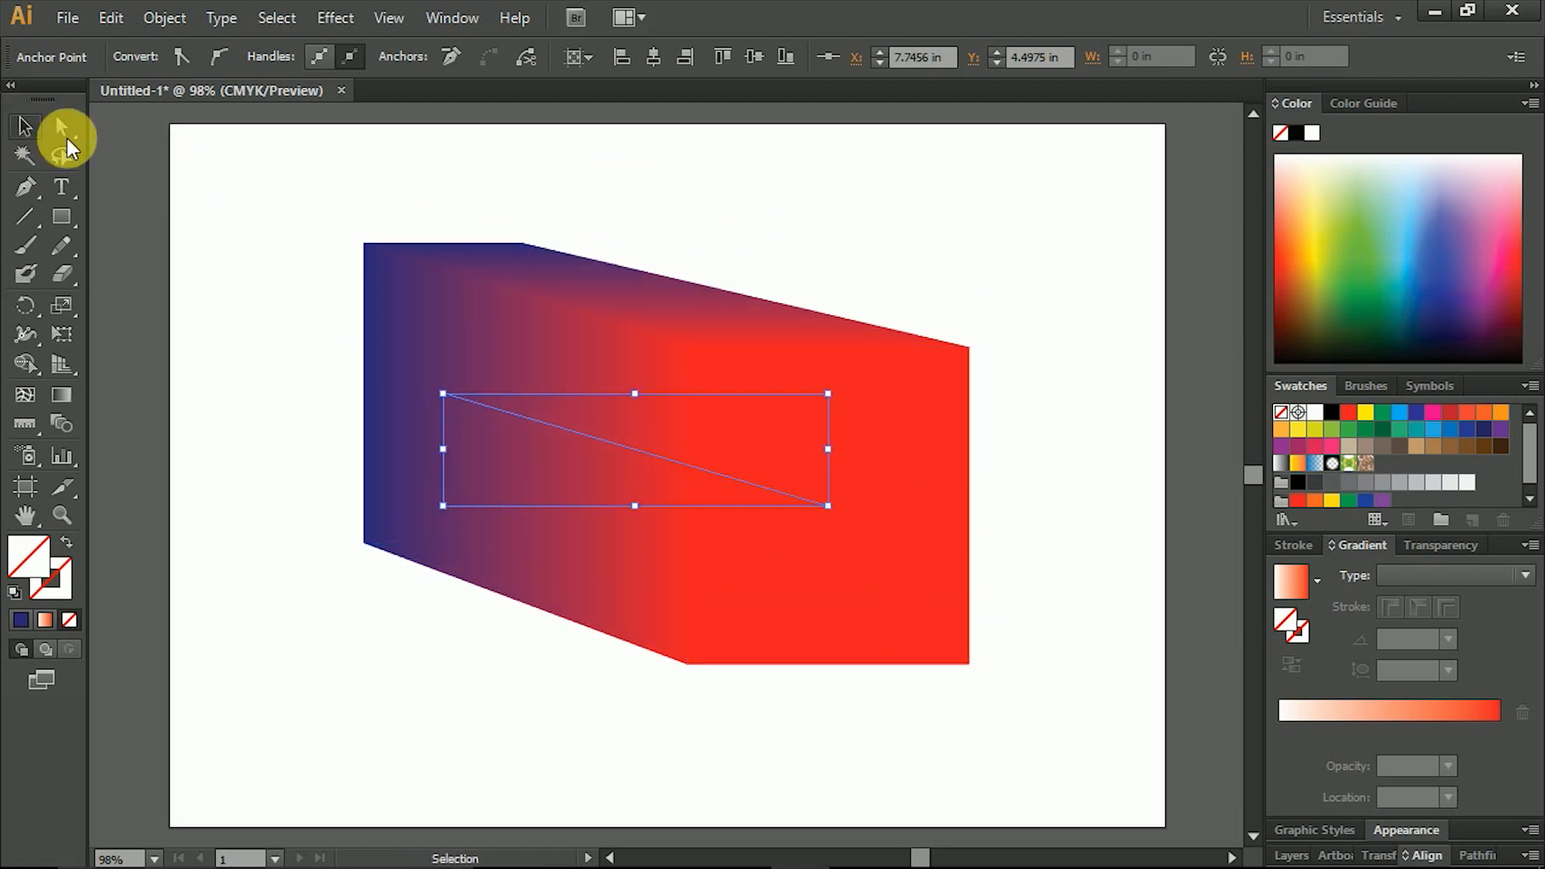
left_click(266, 210)
left_click_drag(793, 485, 798, 507)
left_click(1001, 307)
left_click(679, 562)
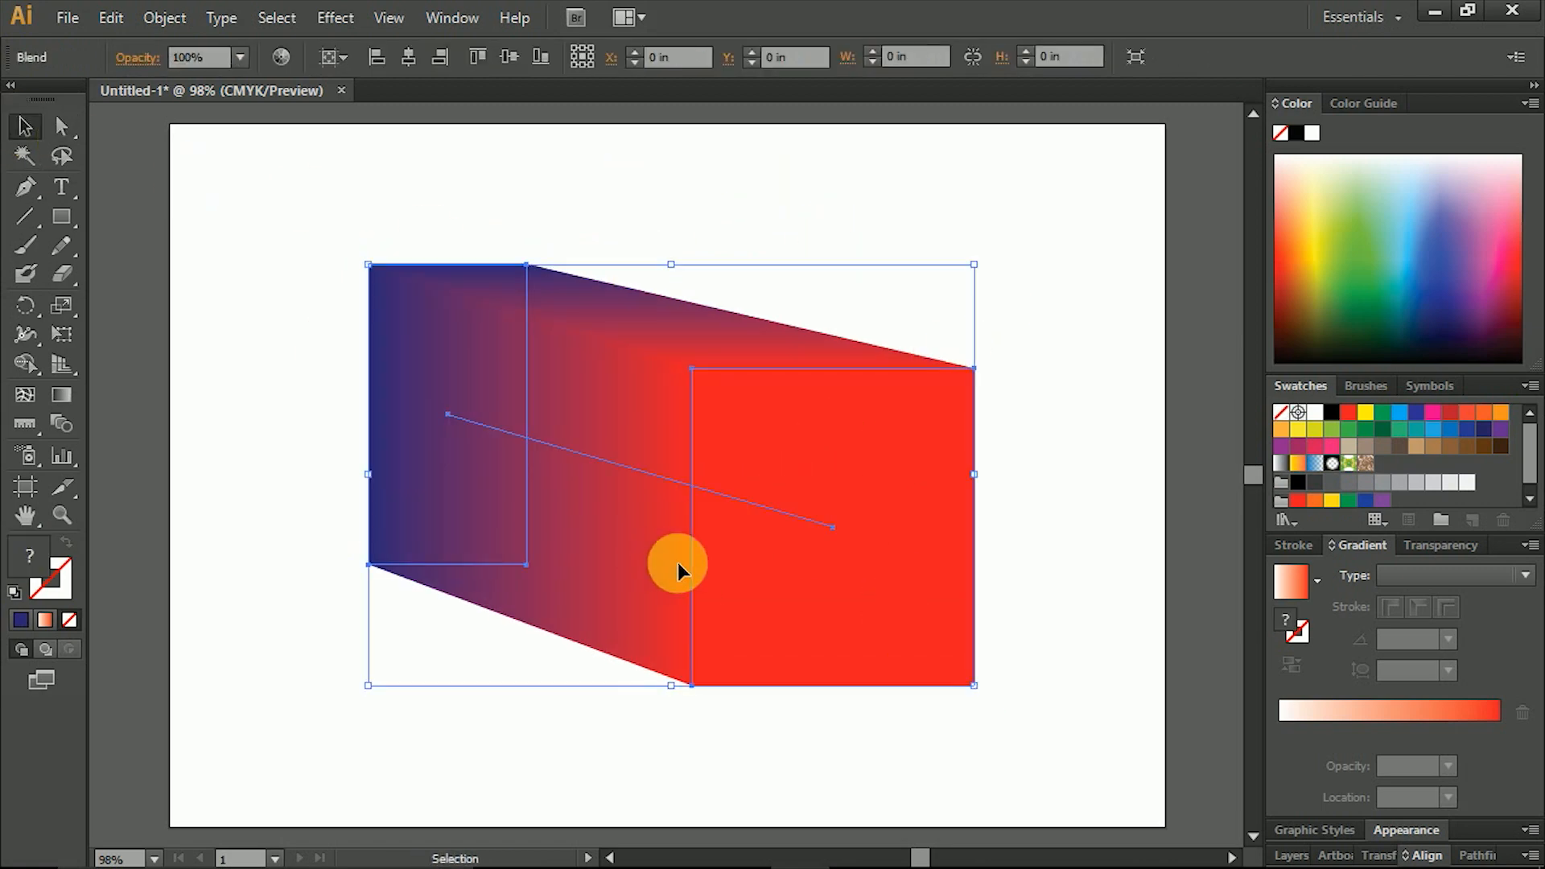
Isolate the blend, give its red rectangle a 1 pt black stroke, and exit isolation mode
double_click(824, 562)
left_click(824, 563)
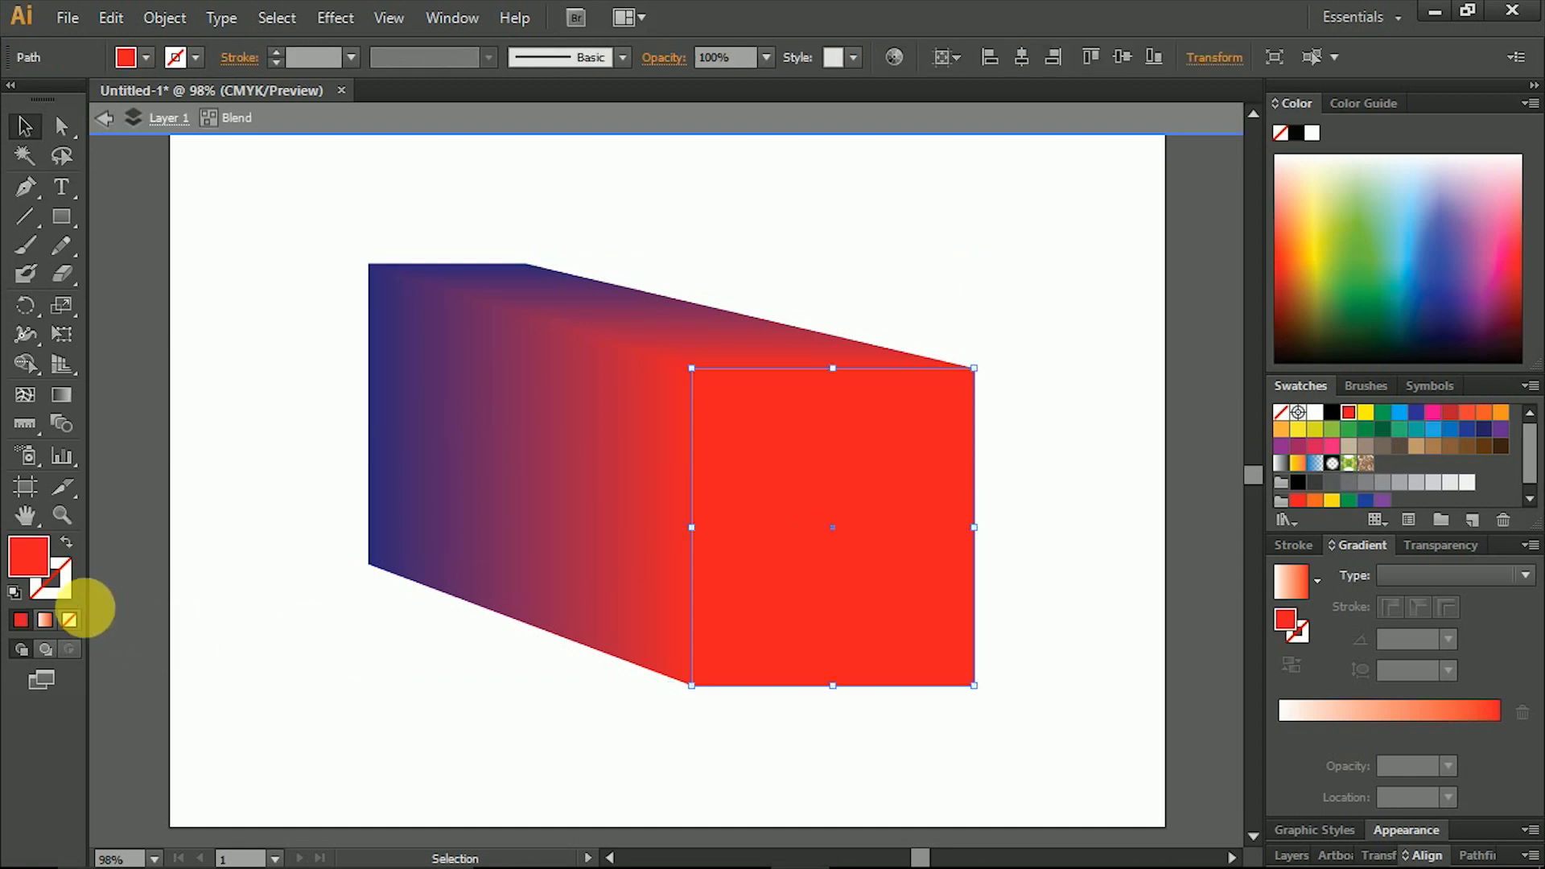
left_click(1297, 412)
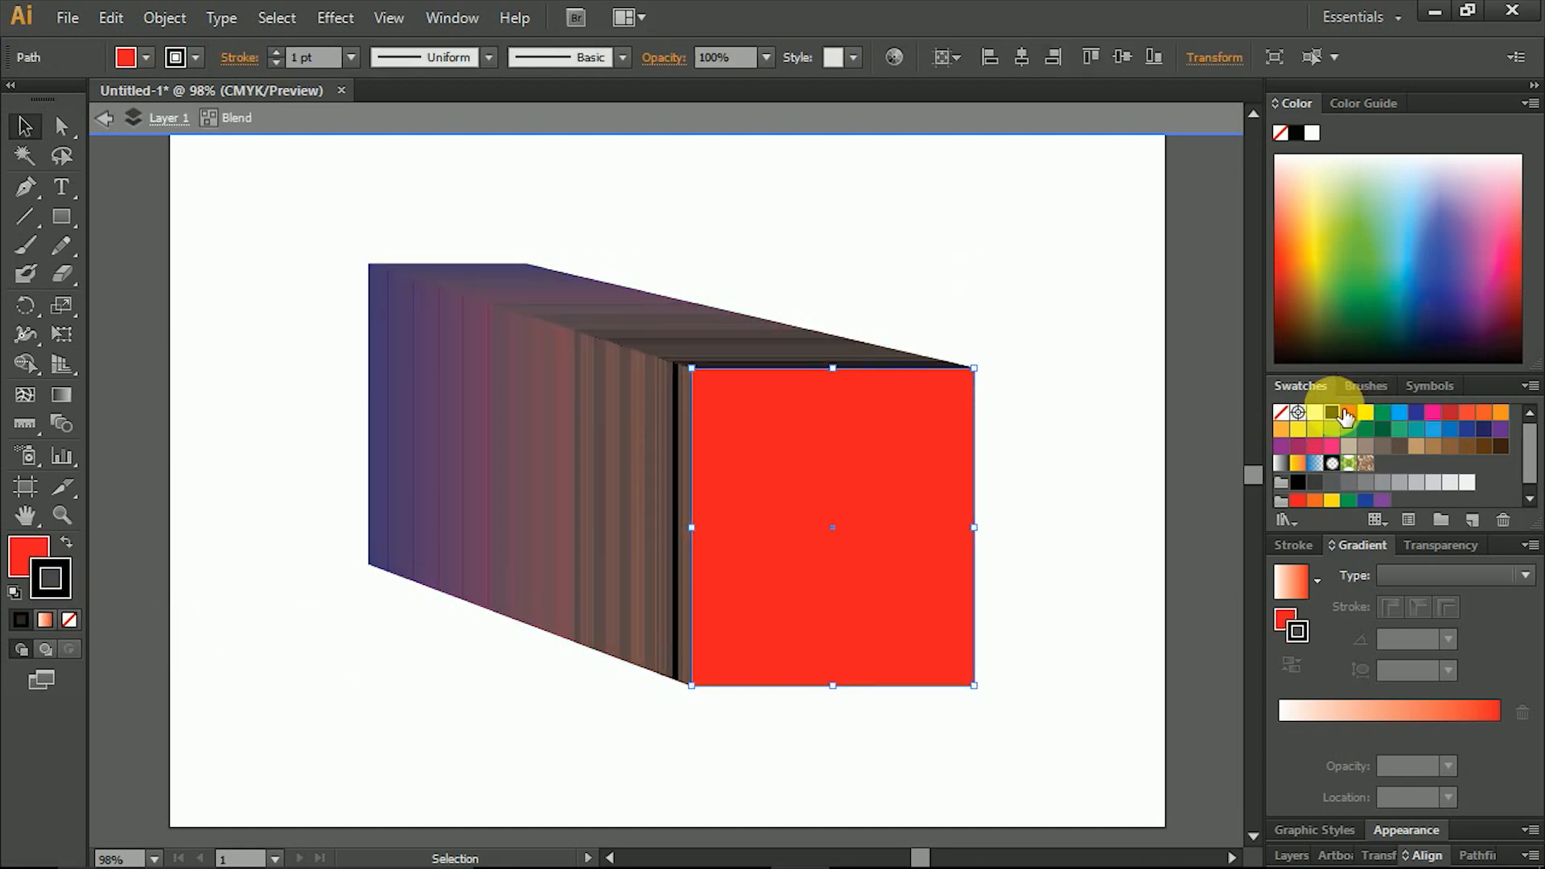
double_click(373, 225)
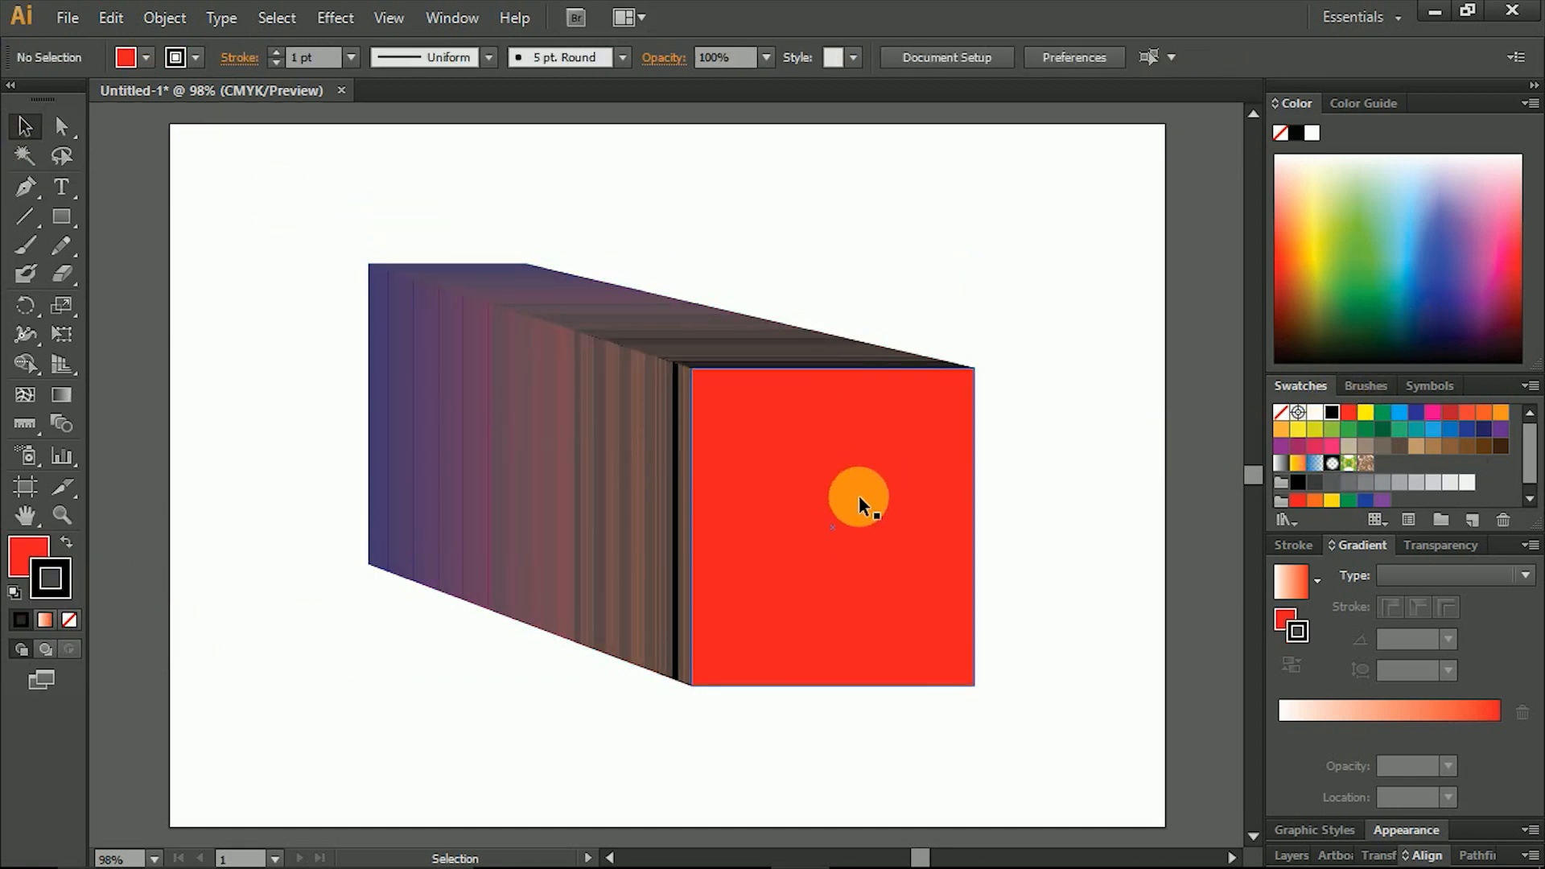
Reposition the black-stroked blend several times within the upper part of the artboard
left_click(793, 562)
left_click_drag(794, 562, 877, 497)
left_click(1087, 462)
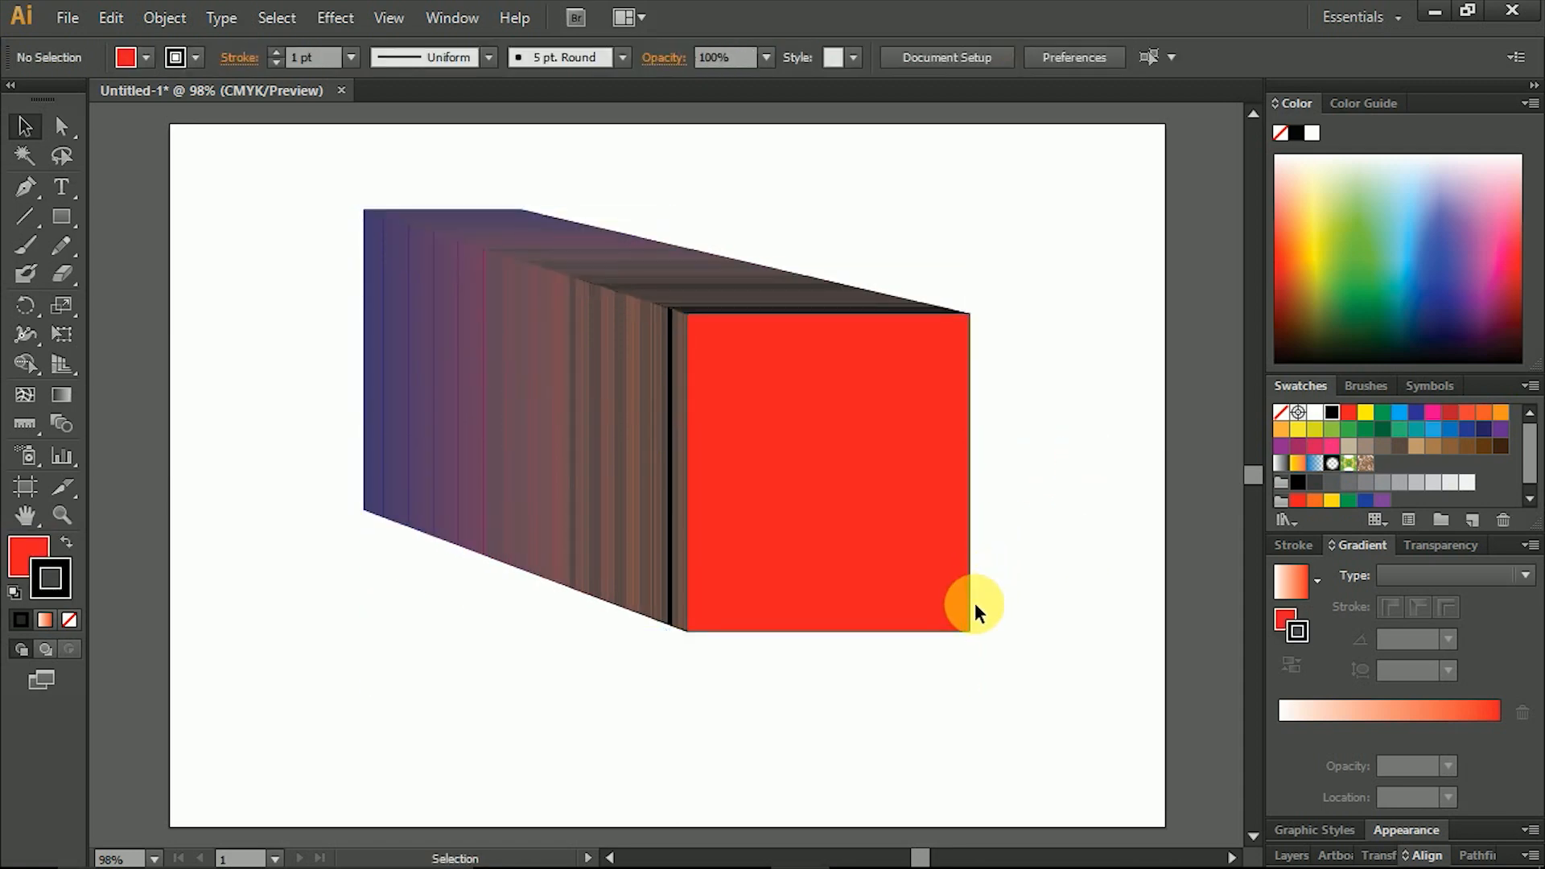
left_click_drag(558, 432, 593, 456)
left_click_drag(647, 567, 666, 540)
Delete the blend from the artboard
left_click(1038, 283)
left_click(858, 438)
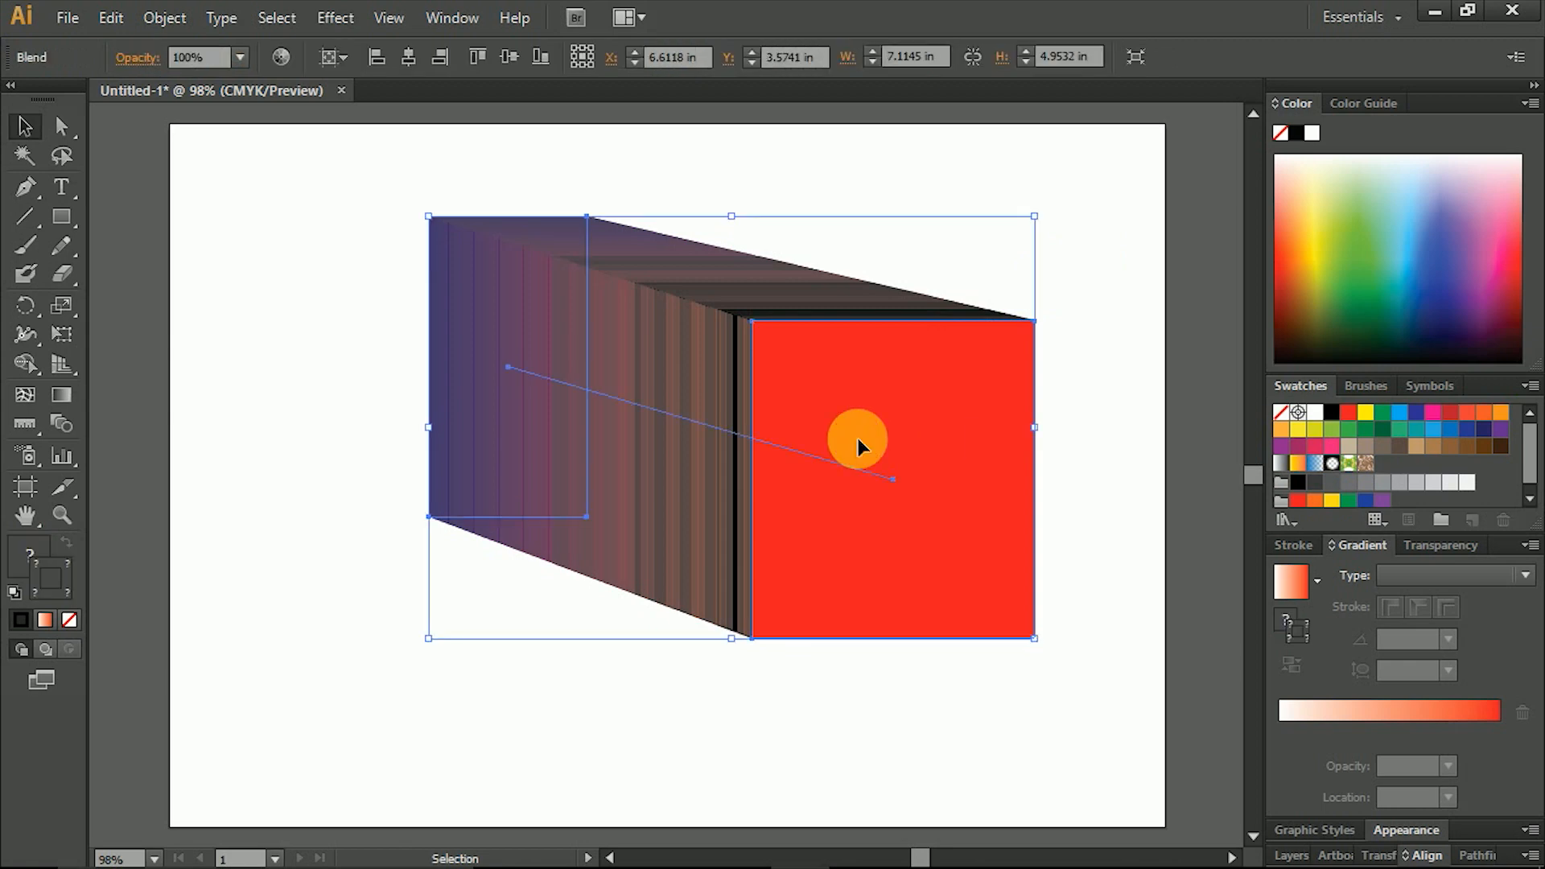
key("Delete")
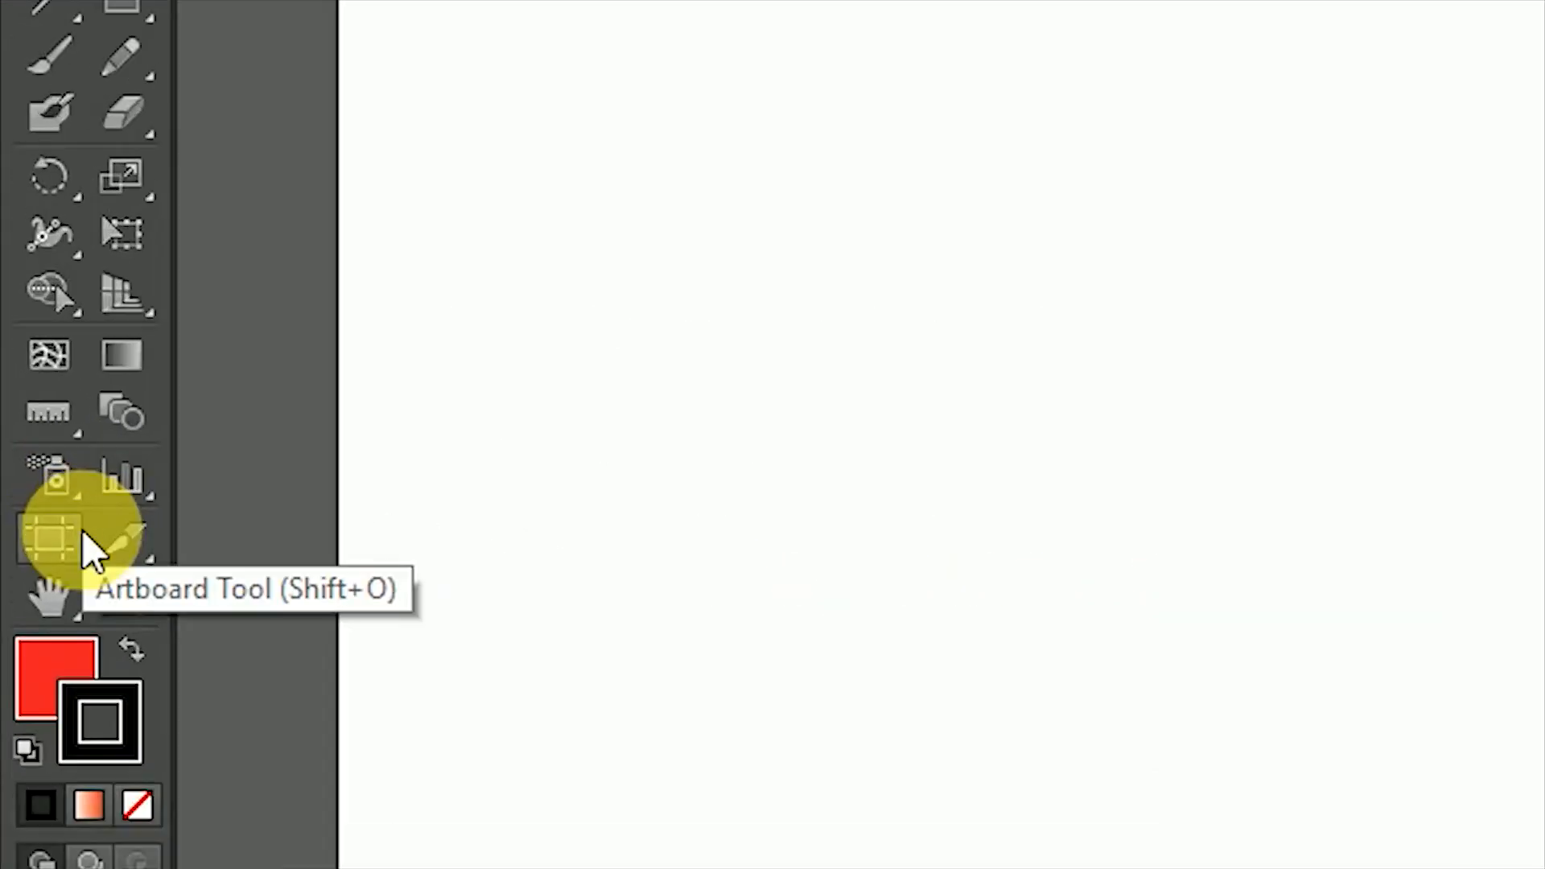
Try several artboard size presets with the Artboard tool, ending with Galaxy S
left_click(25, 486)
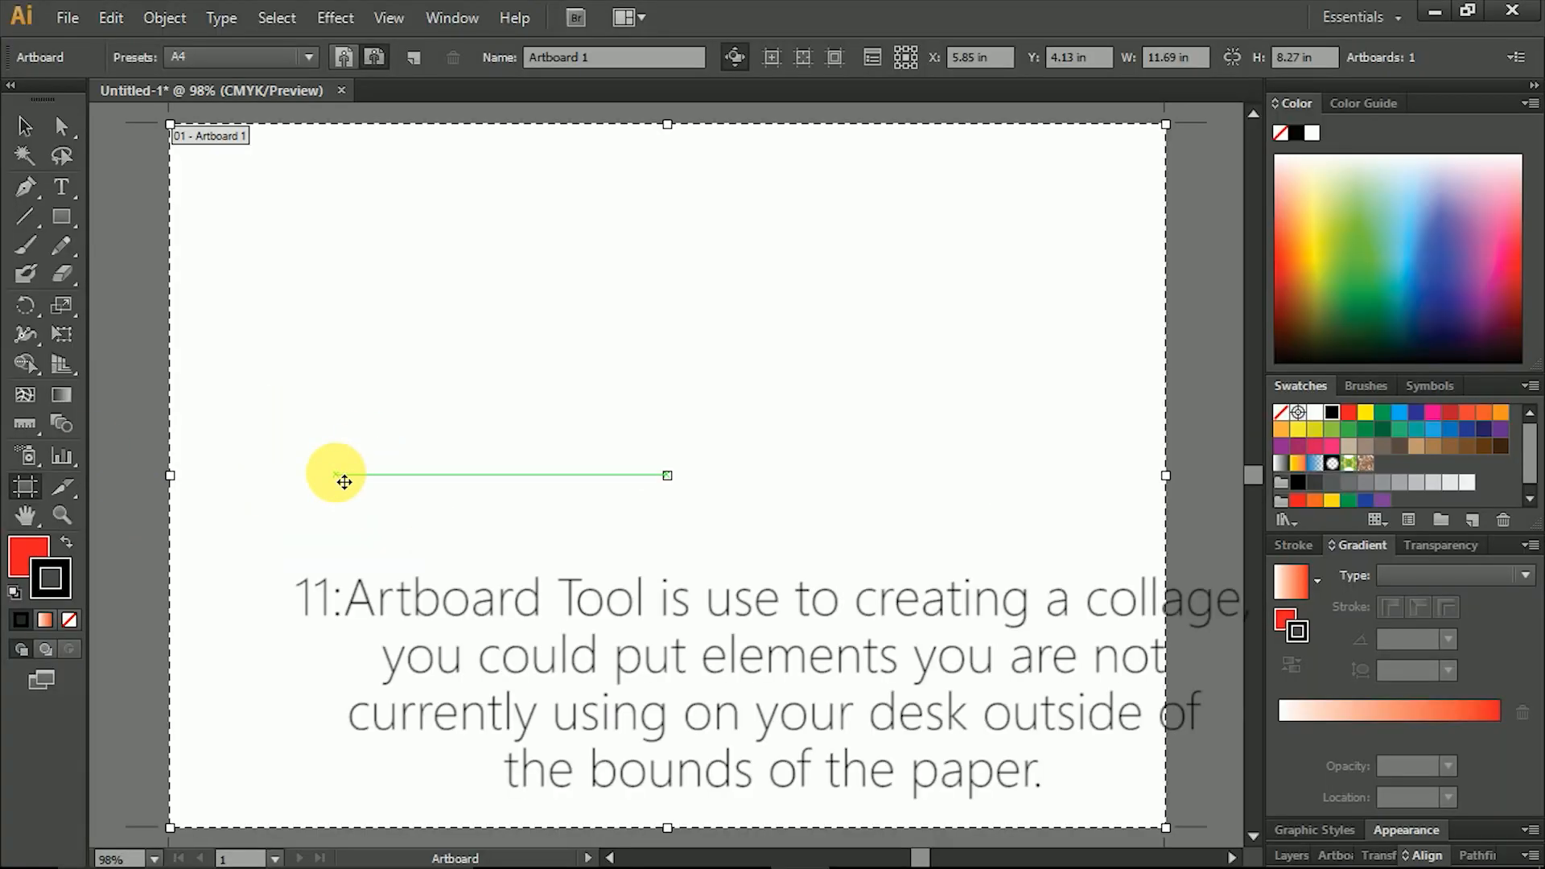
left_click(301, 56)
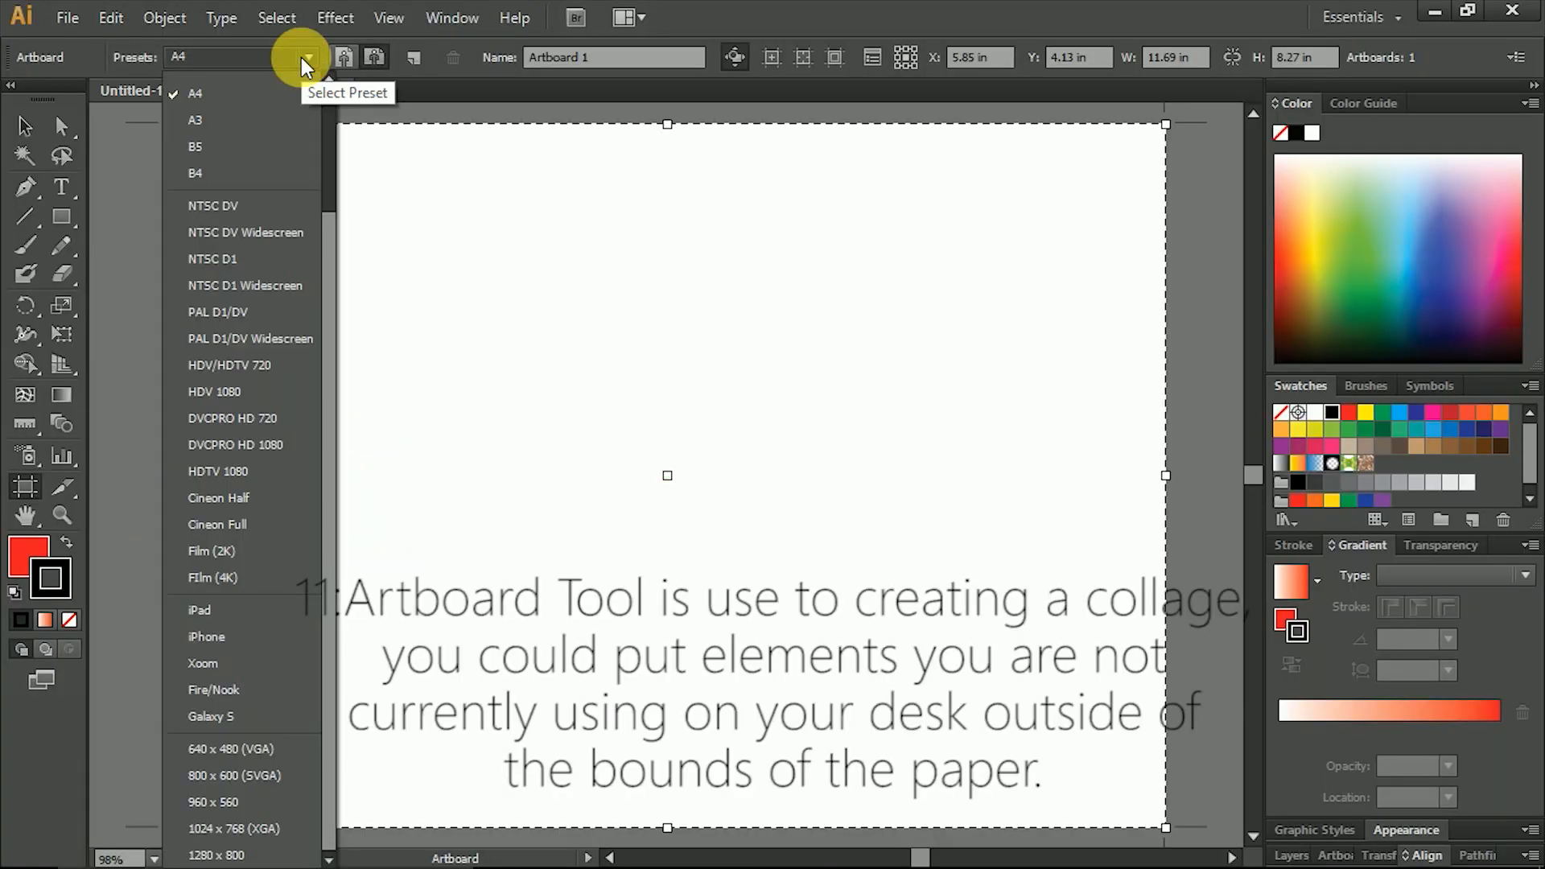
left_click(295, 104)
left_click(306, 56)
left_click(250, 134)
left_click(272, 57)
left_click(271, 155)
left_click(274, 56)
left_click(241, 206)
left_click(290, 61)
mouse_move(331, 806)
left_mouse_down()
mouse_move(345, 771)
mouse_move(341, 829)
left_mouse_up()
left_click(248, 714)
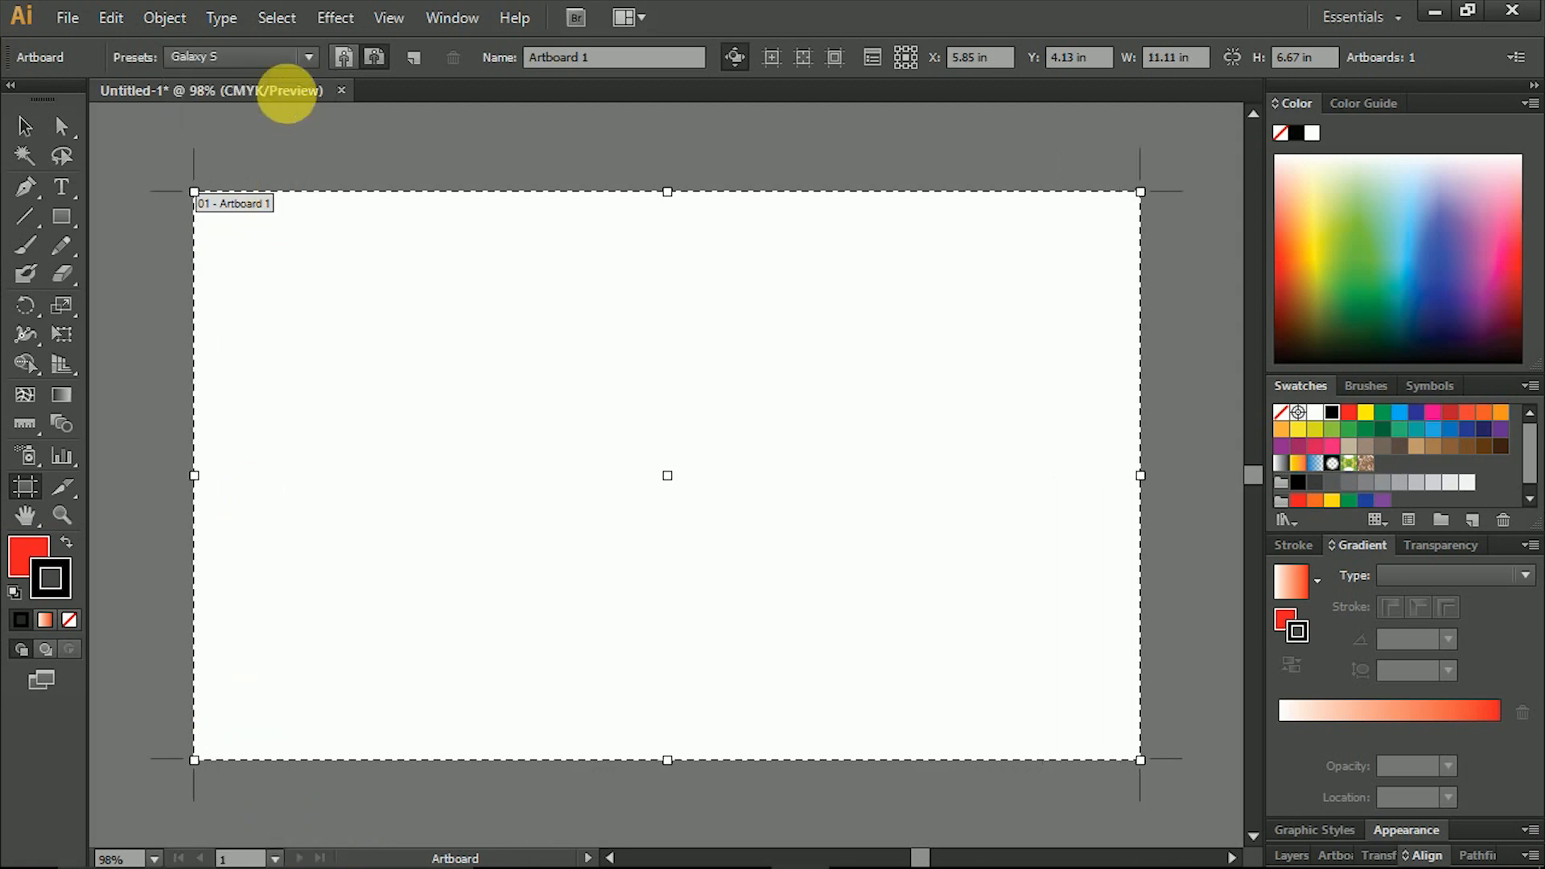
Switch the artboard preset to Fire/Nook, to iPhone, and back to A4
left_click(277, 56)
left_click(295, 690)
left_click(278, 56)
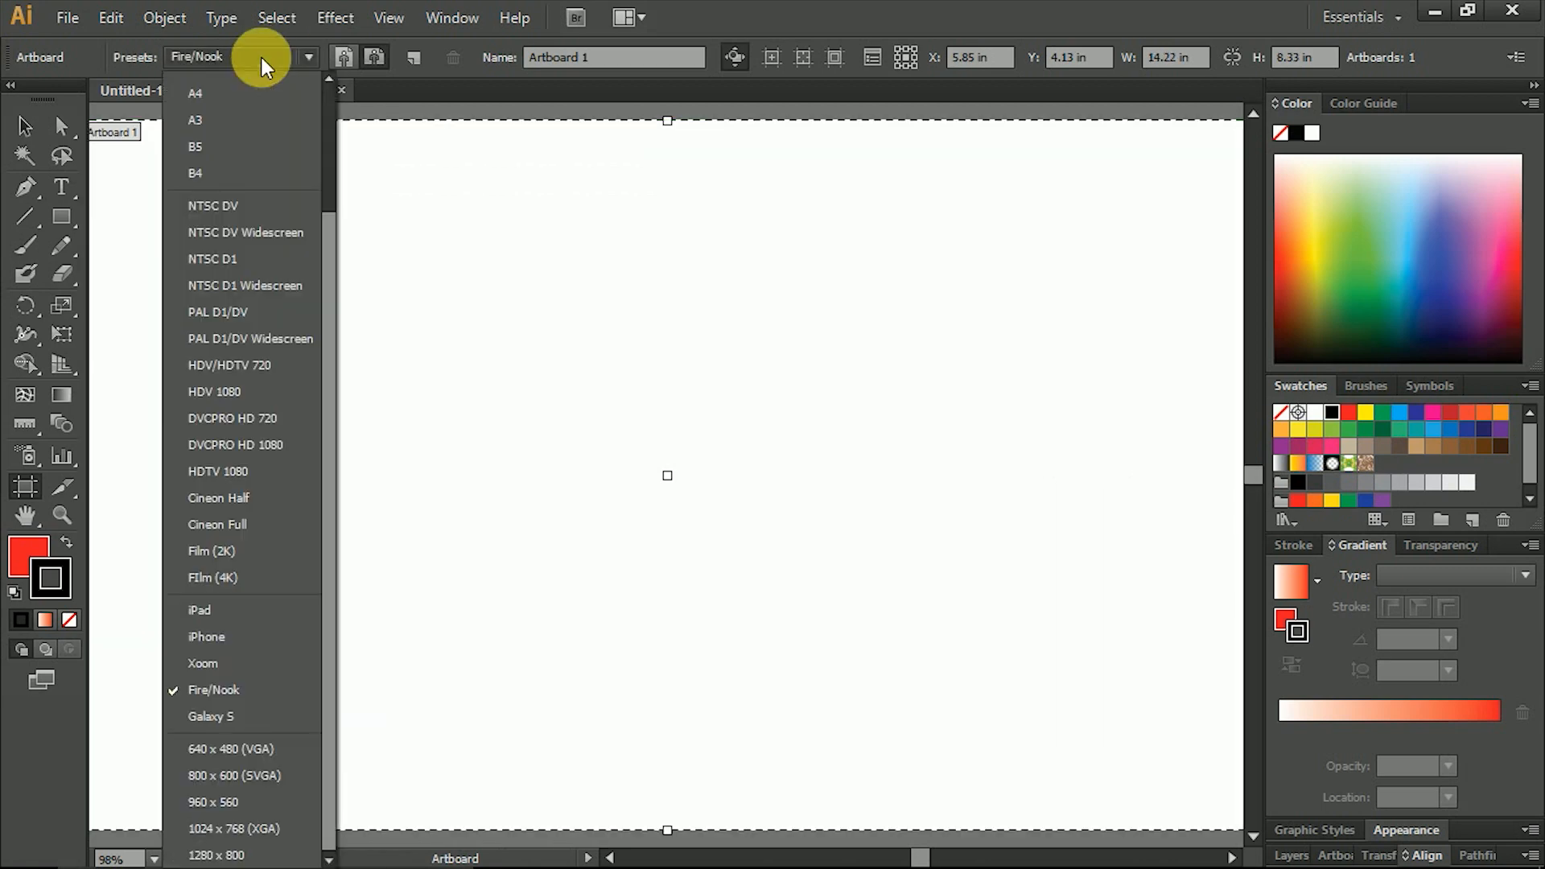
left_click(201, 635)
left_click(268, 57)
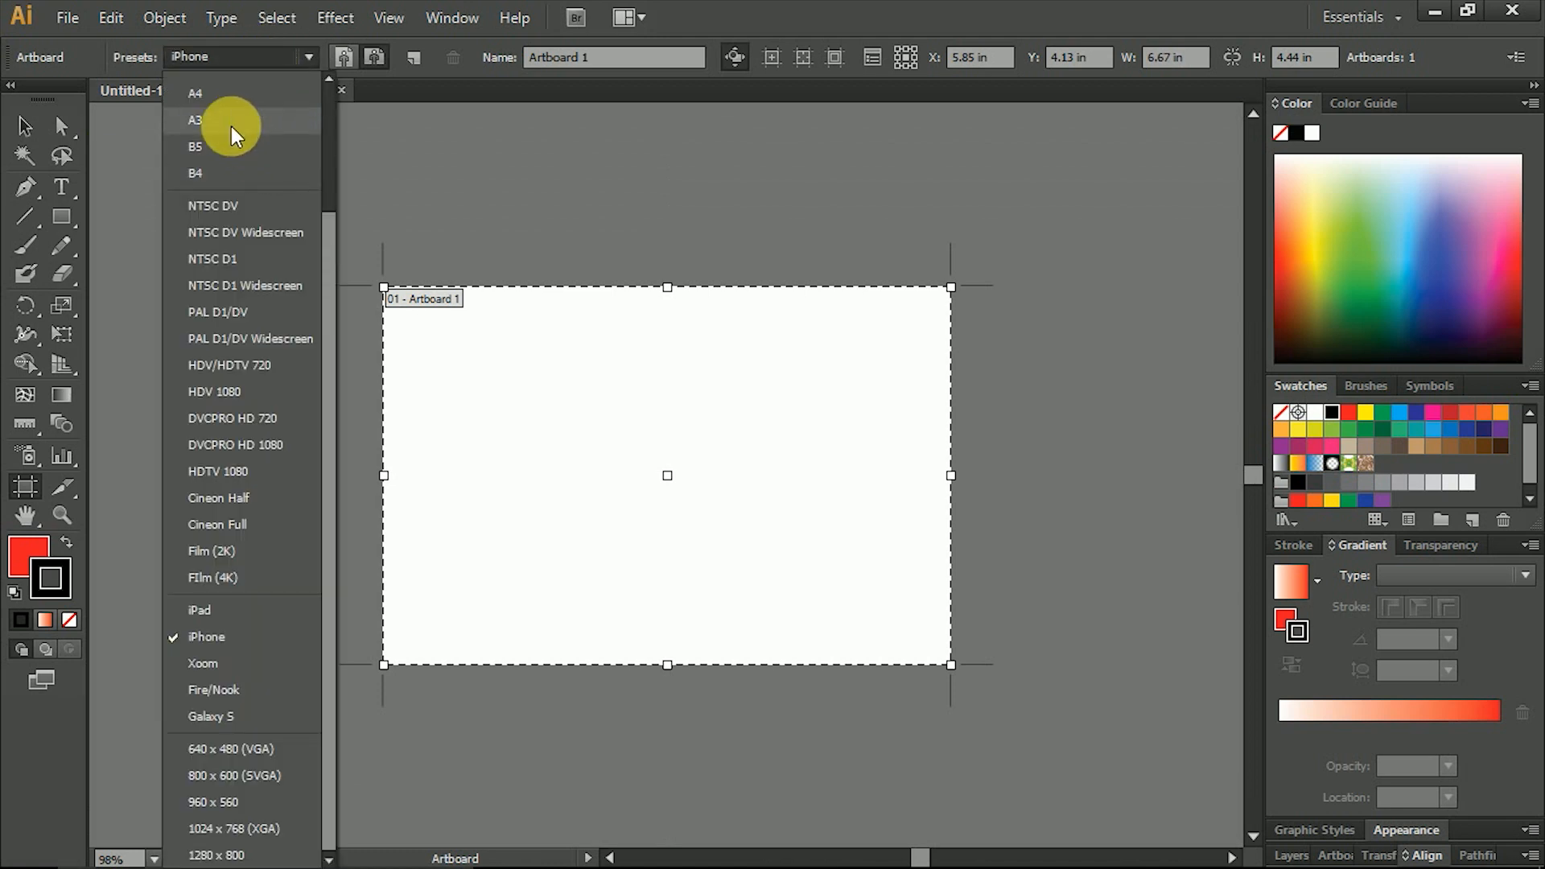
left_click(225, 100)
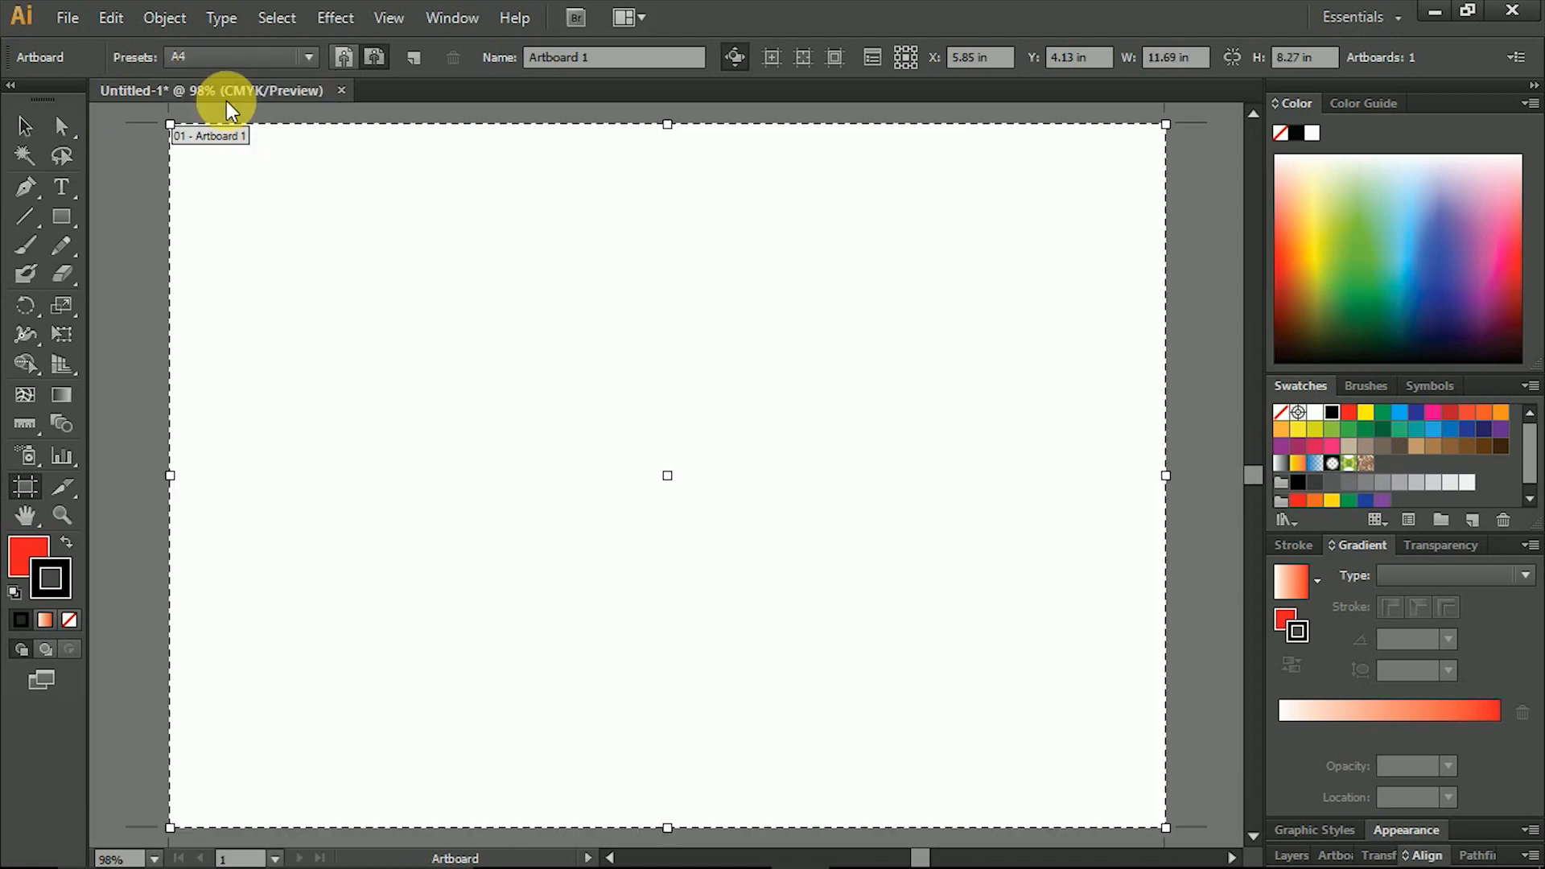
Toggle the artboard orientation between portrait and landscape twice
left_click(346, 58)
left_click(374, 58)
left_click(346, 57)
left_click(374, 58)
Rename the artboard as Tutorial #3 and leave artboard editing
left_click(636, 57)
type("Tutorial #3")
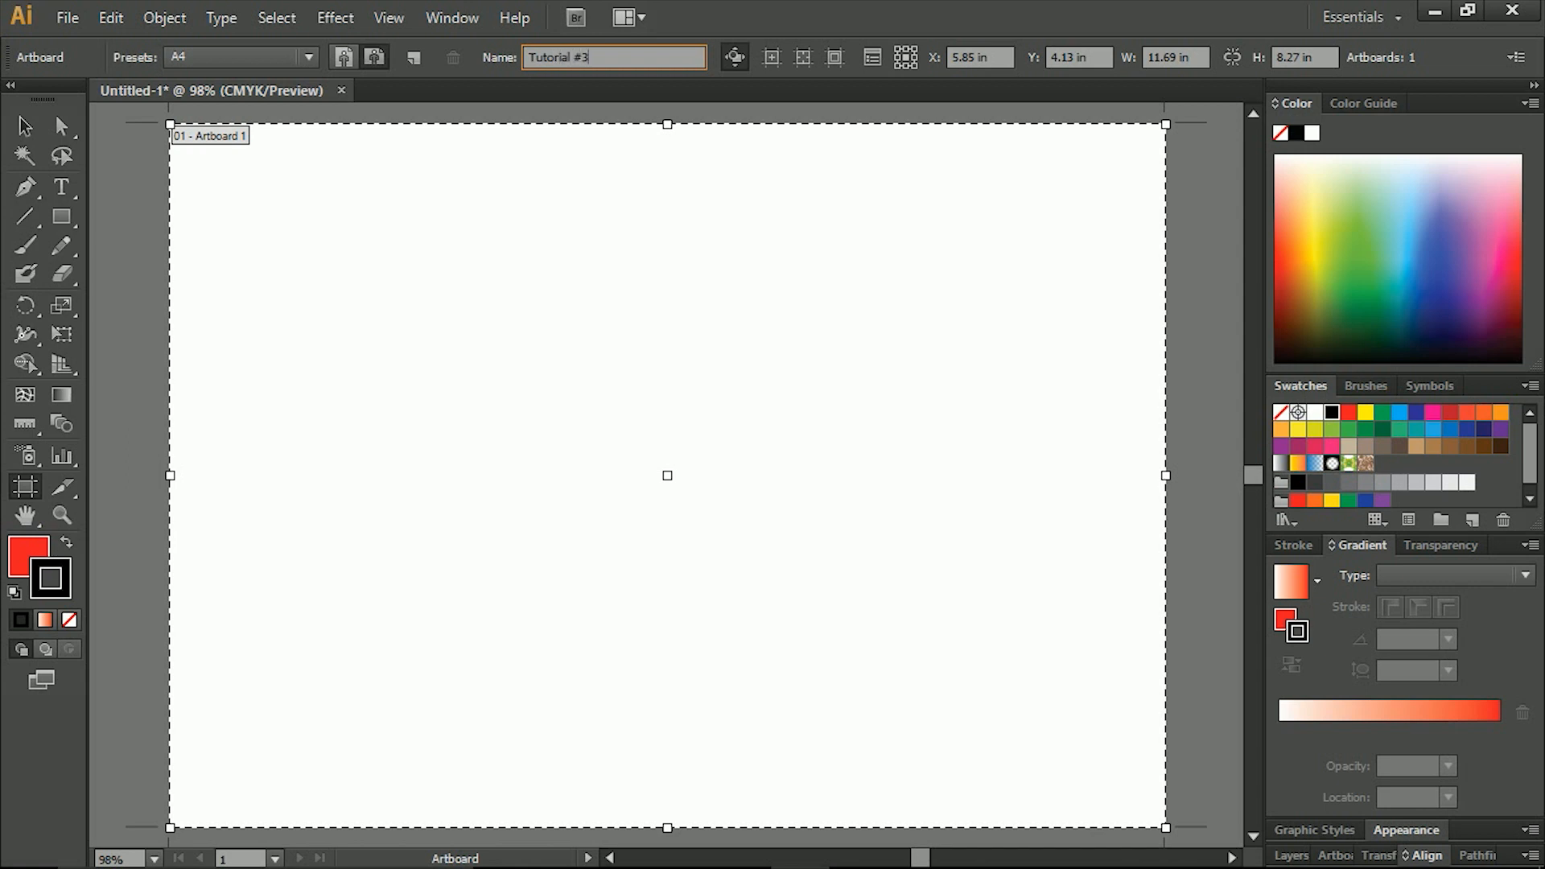
left_click(25, 126)
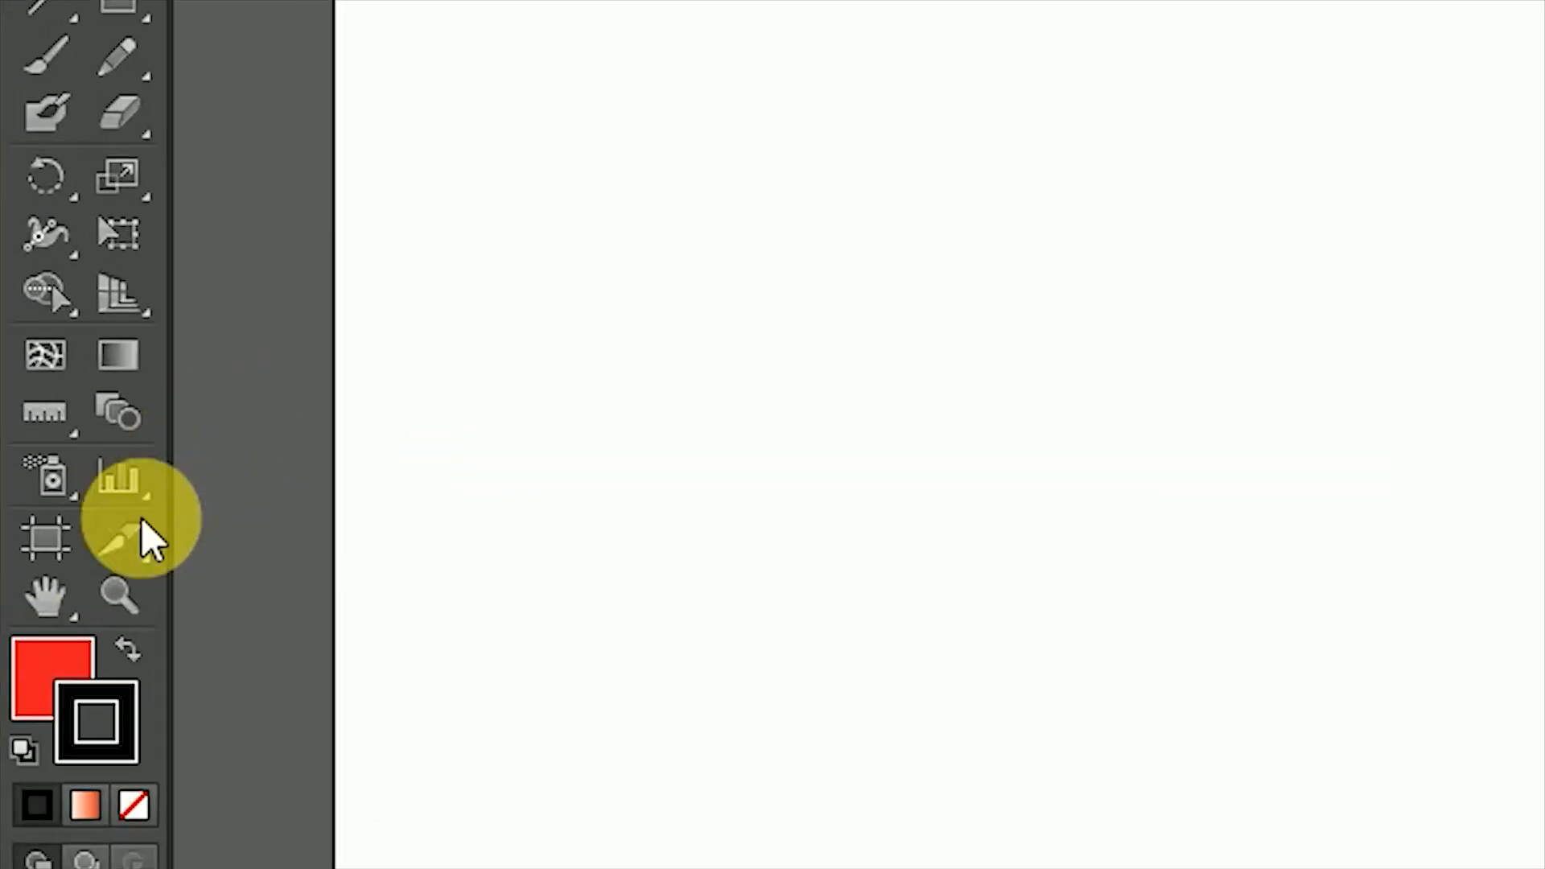
left_click(63, 488)
left_click_drag(300, 256, 614, 510)
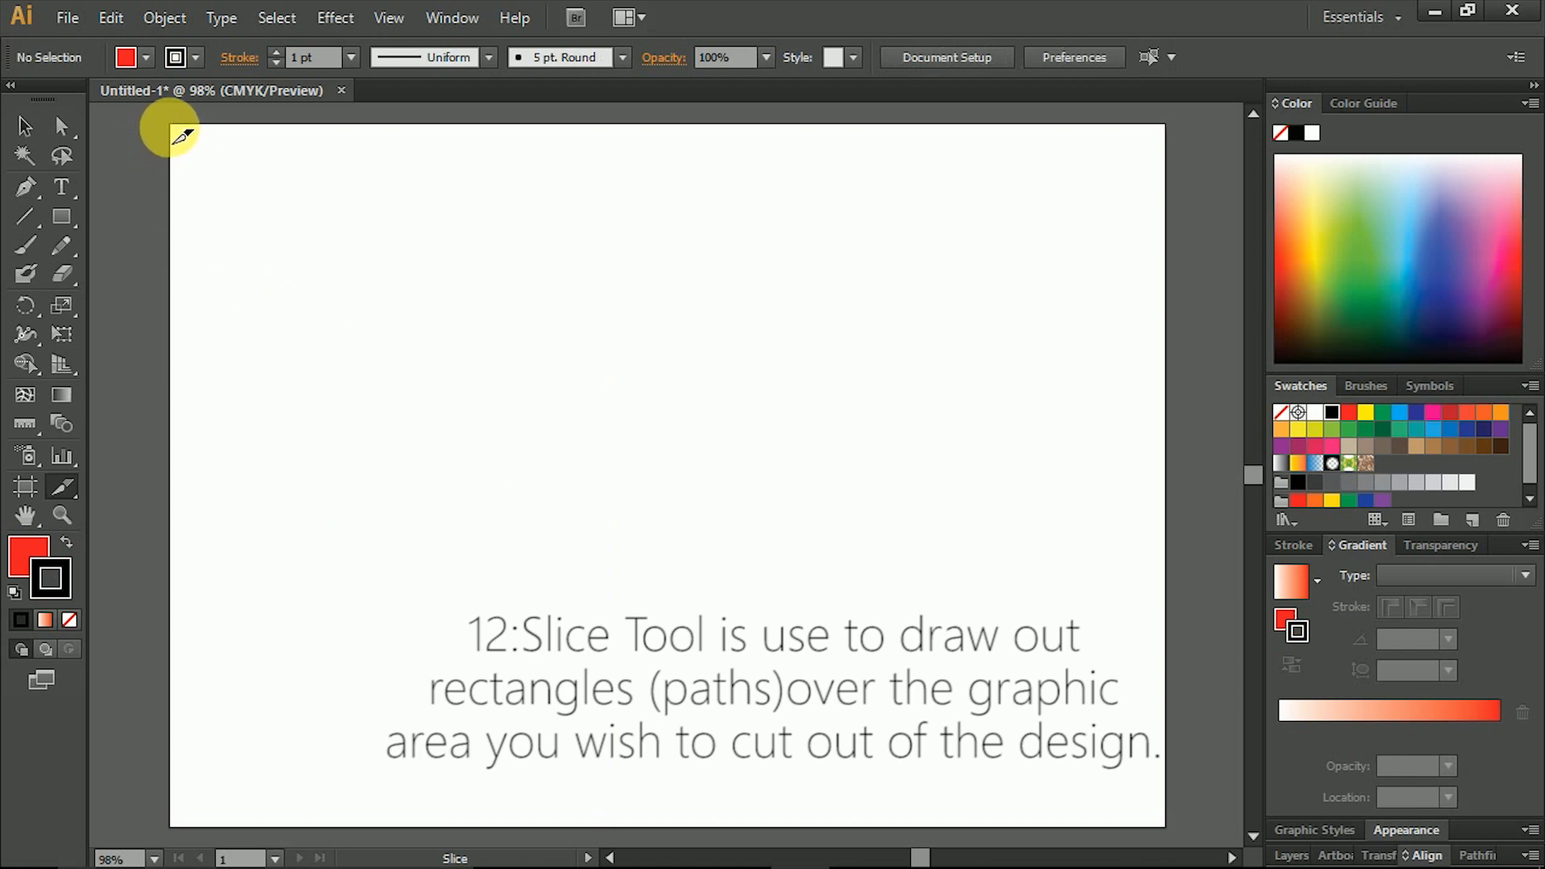
left_click_drag(170, 127, 366, 350)
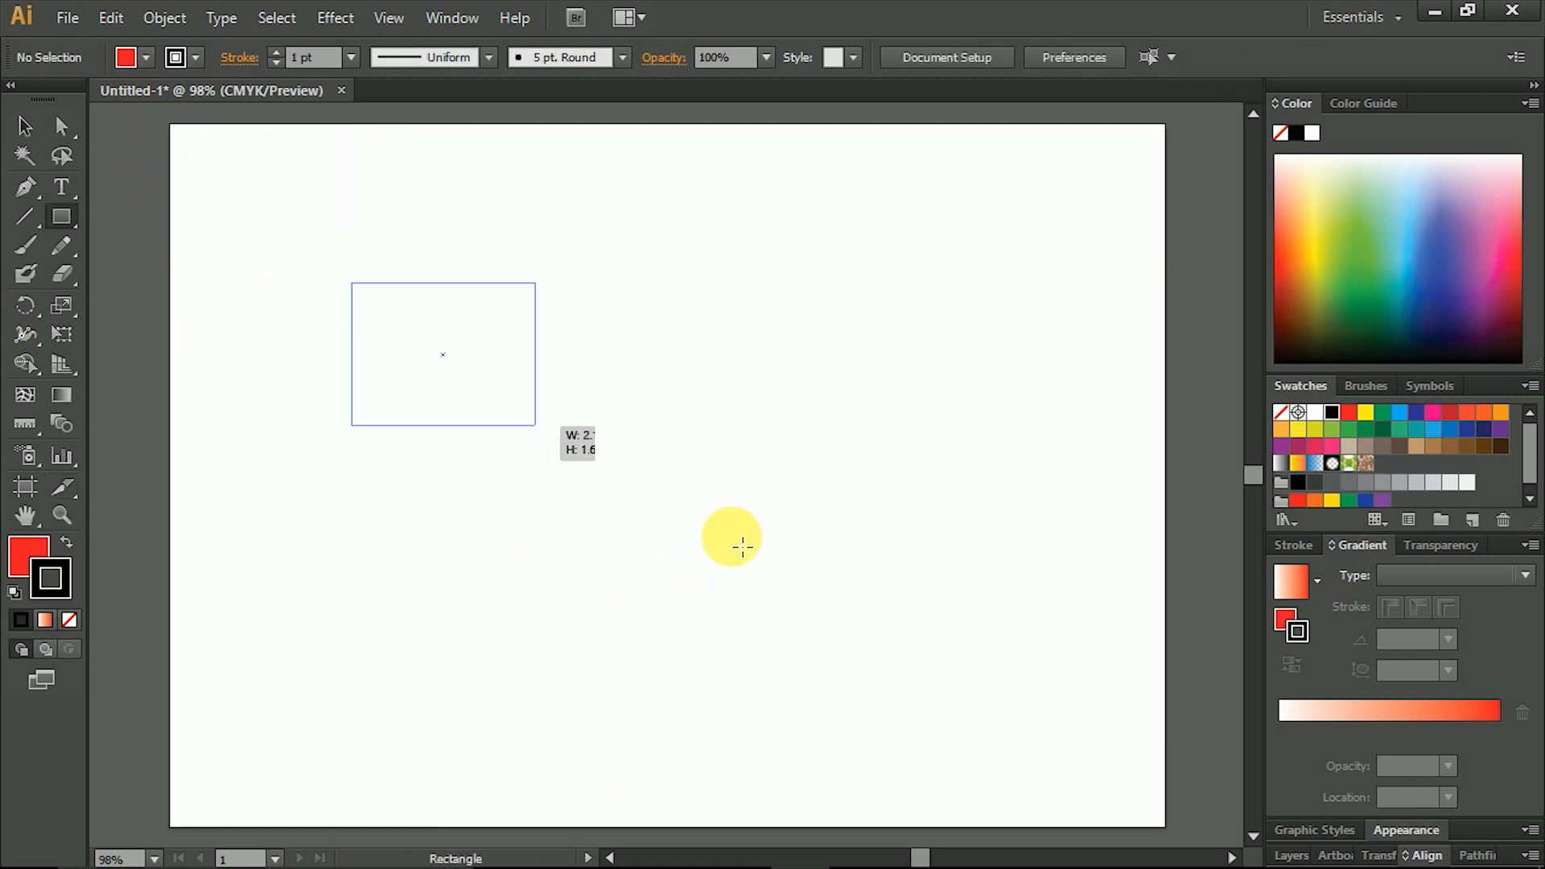
Draw a large red rectangle in mid-artboard and slice its upper-left and lower-right quarters with the Slice tool
left_click_drag(535, 427, 862, 625)
left_click(62, 487)
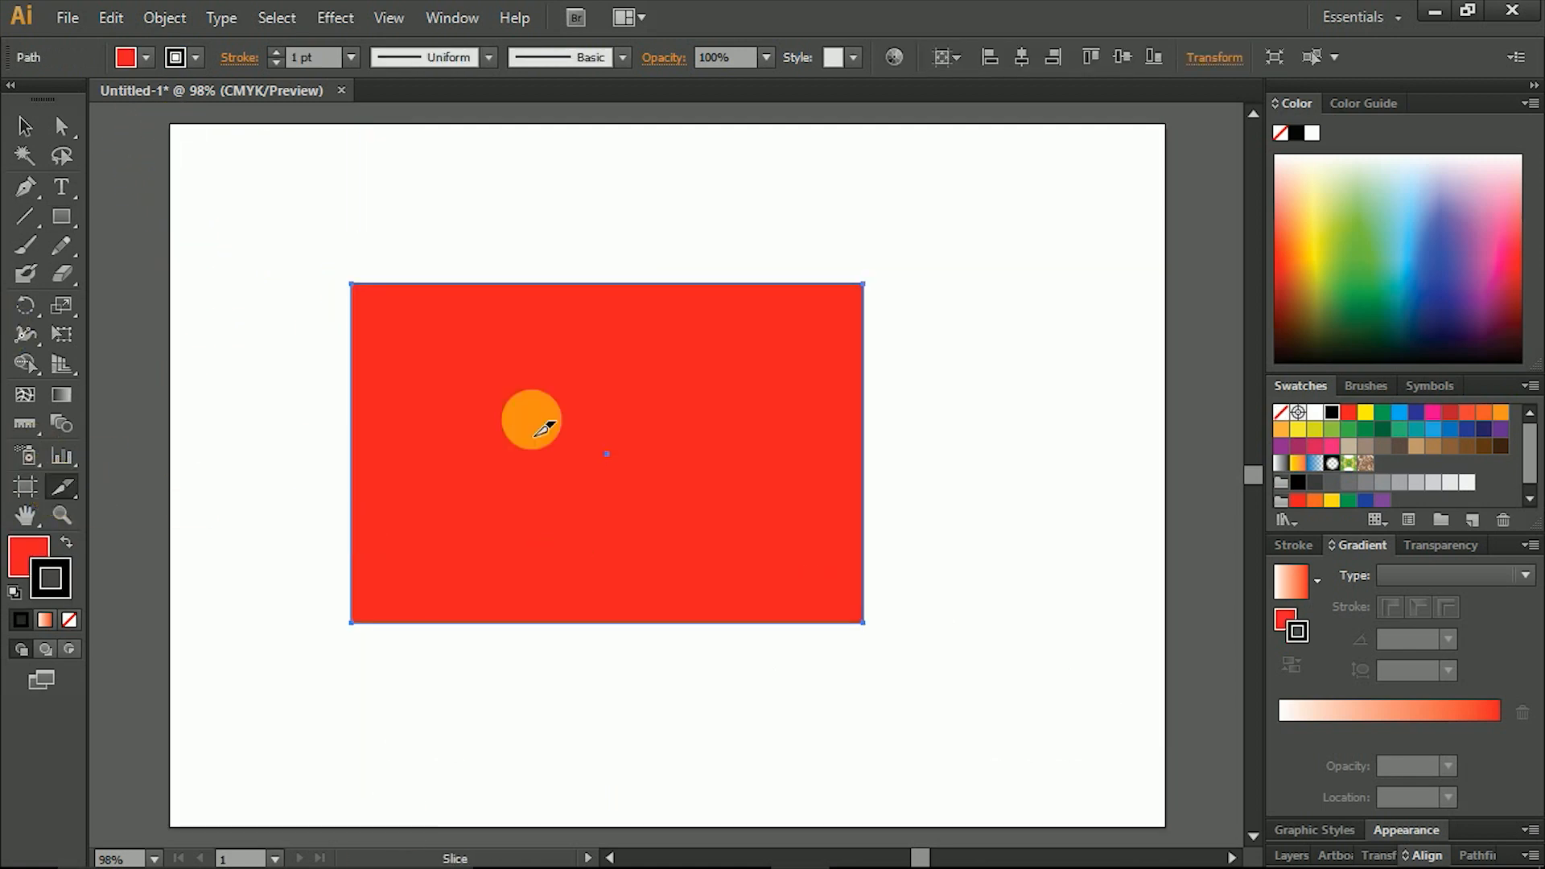
left_click_drag(351, 283, 622, 456)
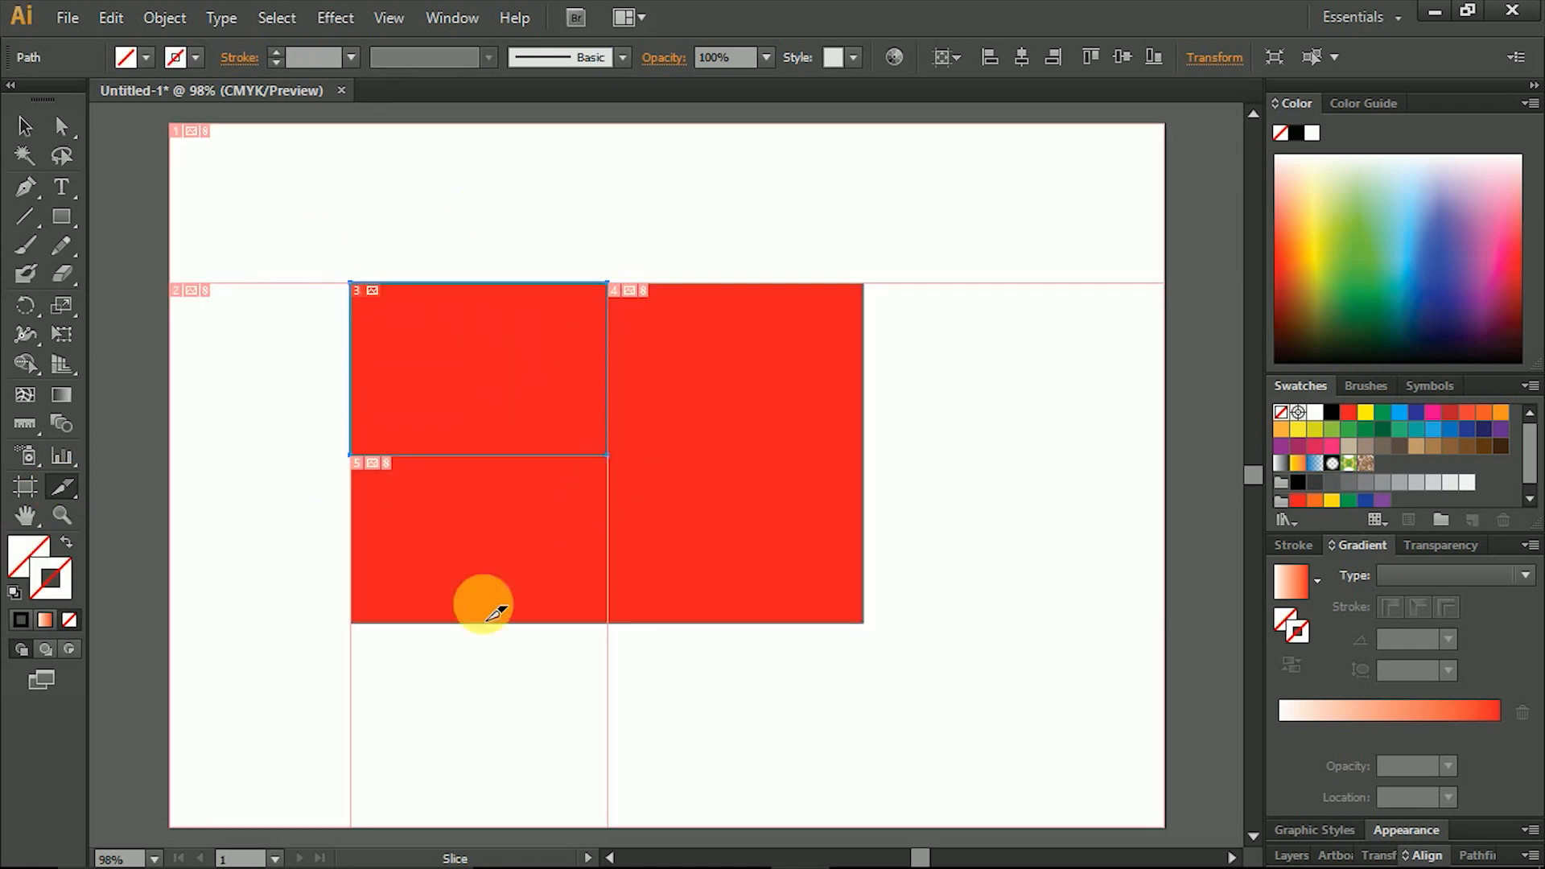
mouse_move(608, 455)
left_mouse_down()
mouse_move(870, 588)
mouse_move(887, 622)
mouse_move(864, 622)
left_mouse_up()
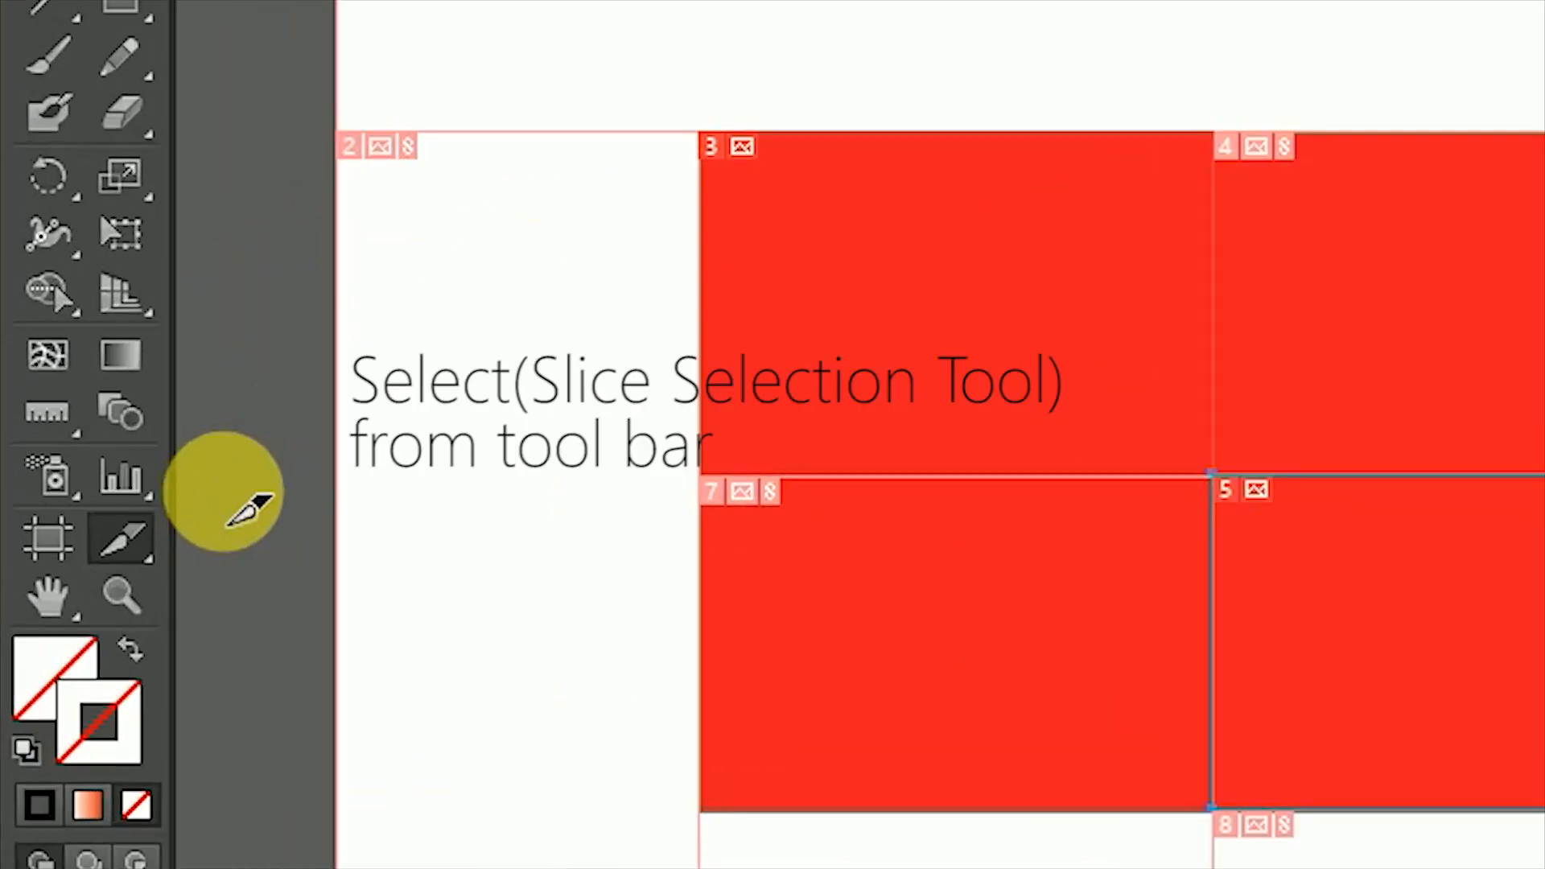
Move the upper-left slice off the red rectangle and back onto its quarter with the Slice Selection tool
left_click(138, 563)
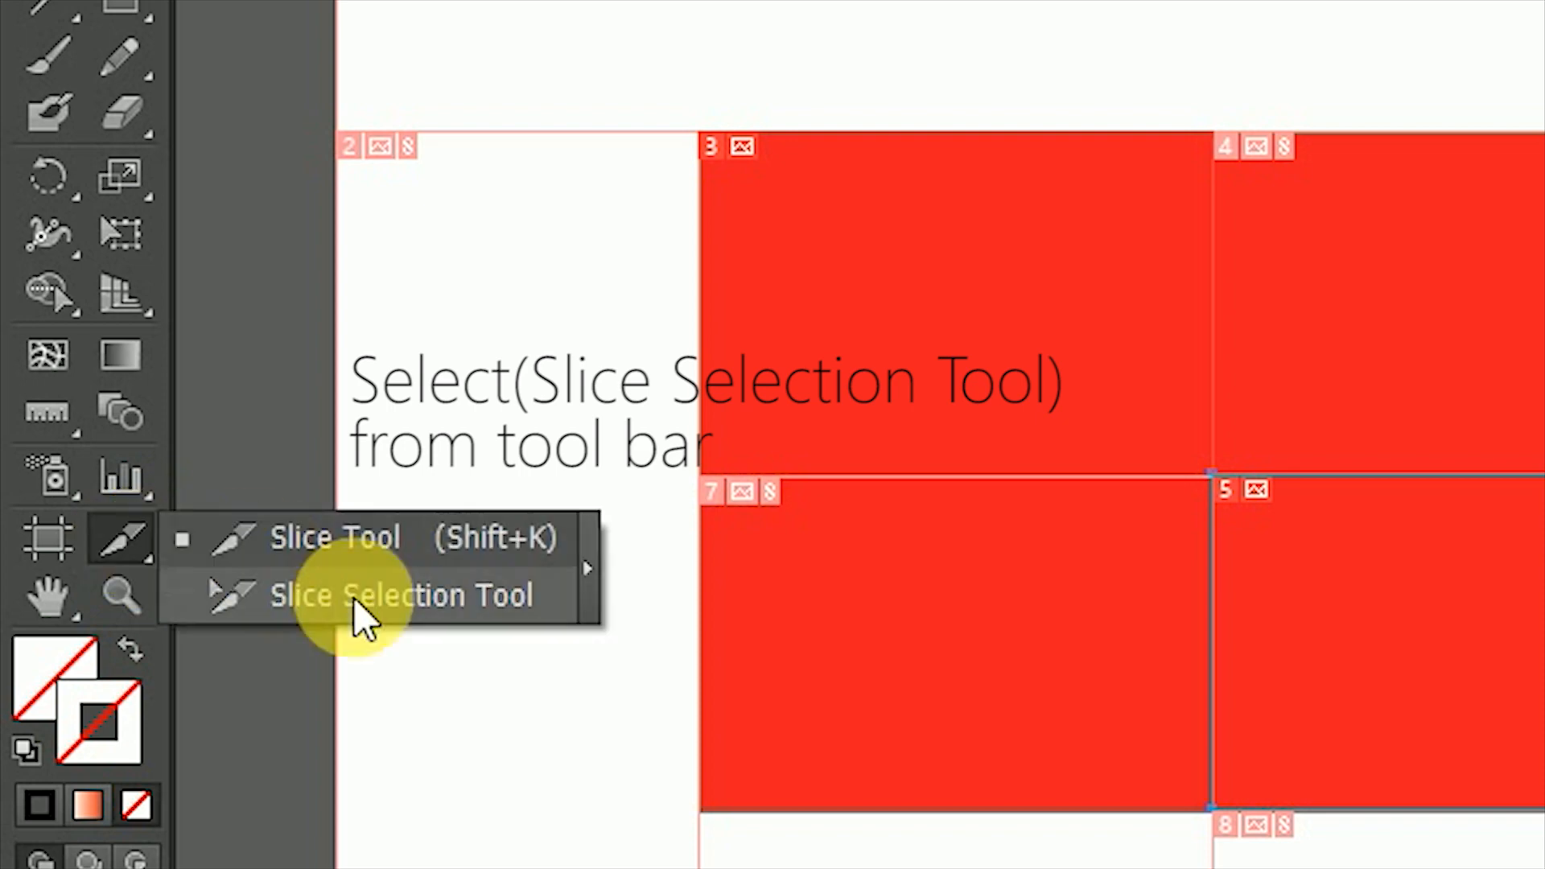
left_click(371, 609)
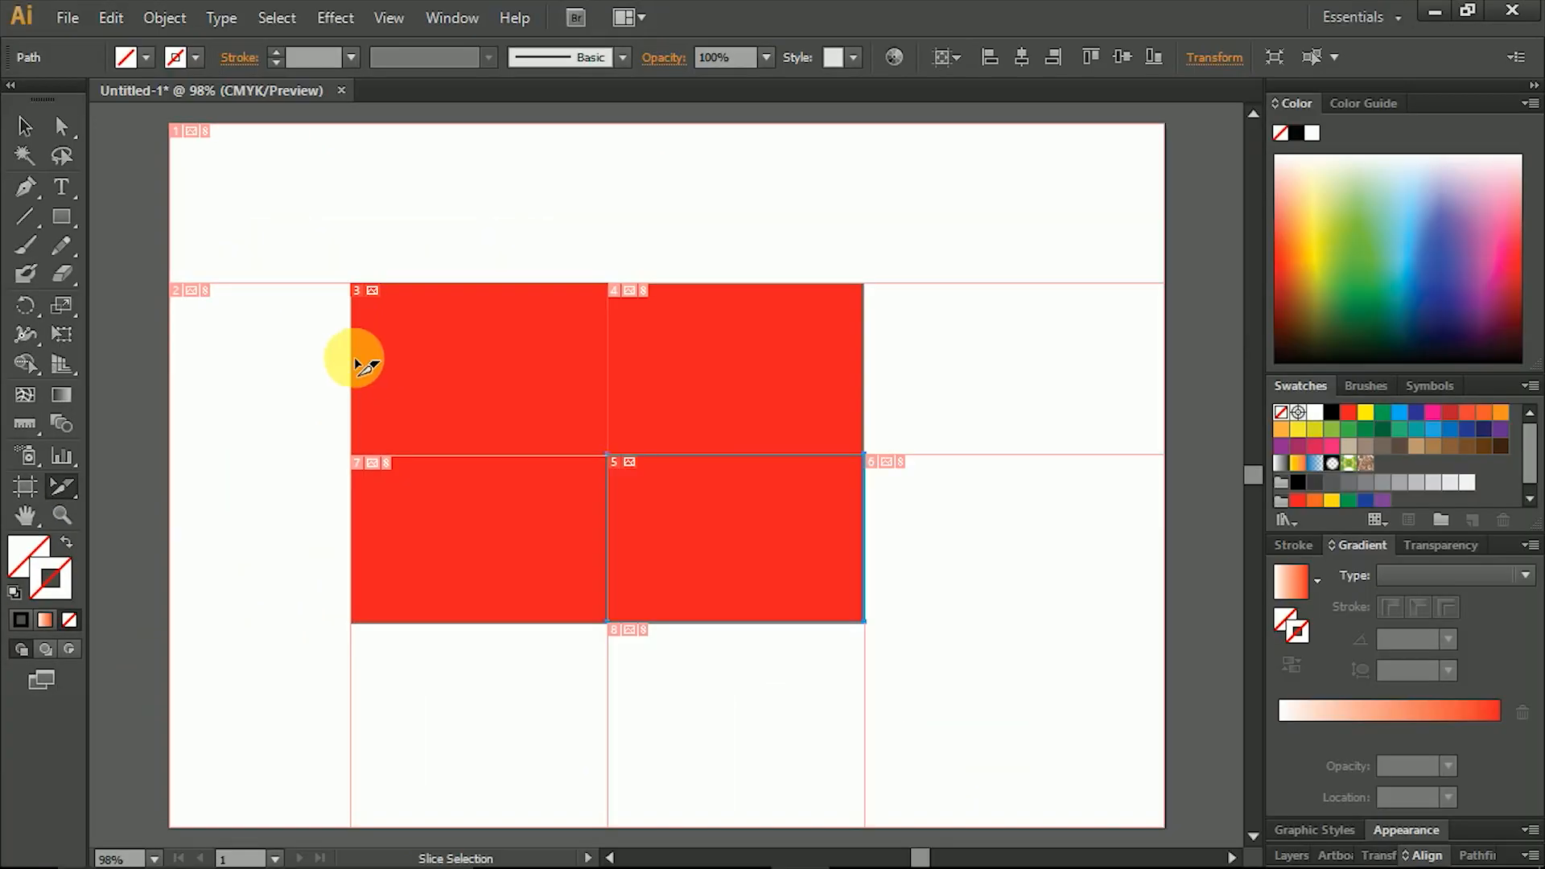
left_click_drag(354, 370, 866, 274)
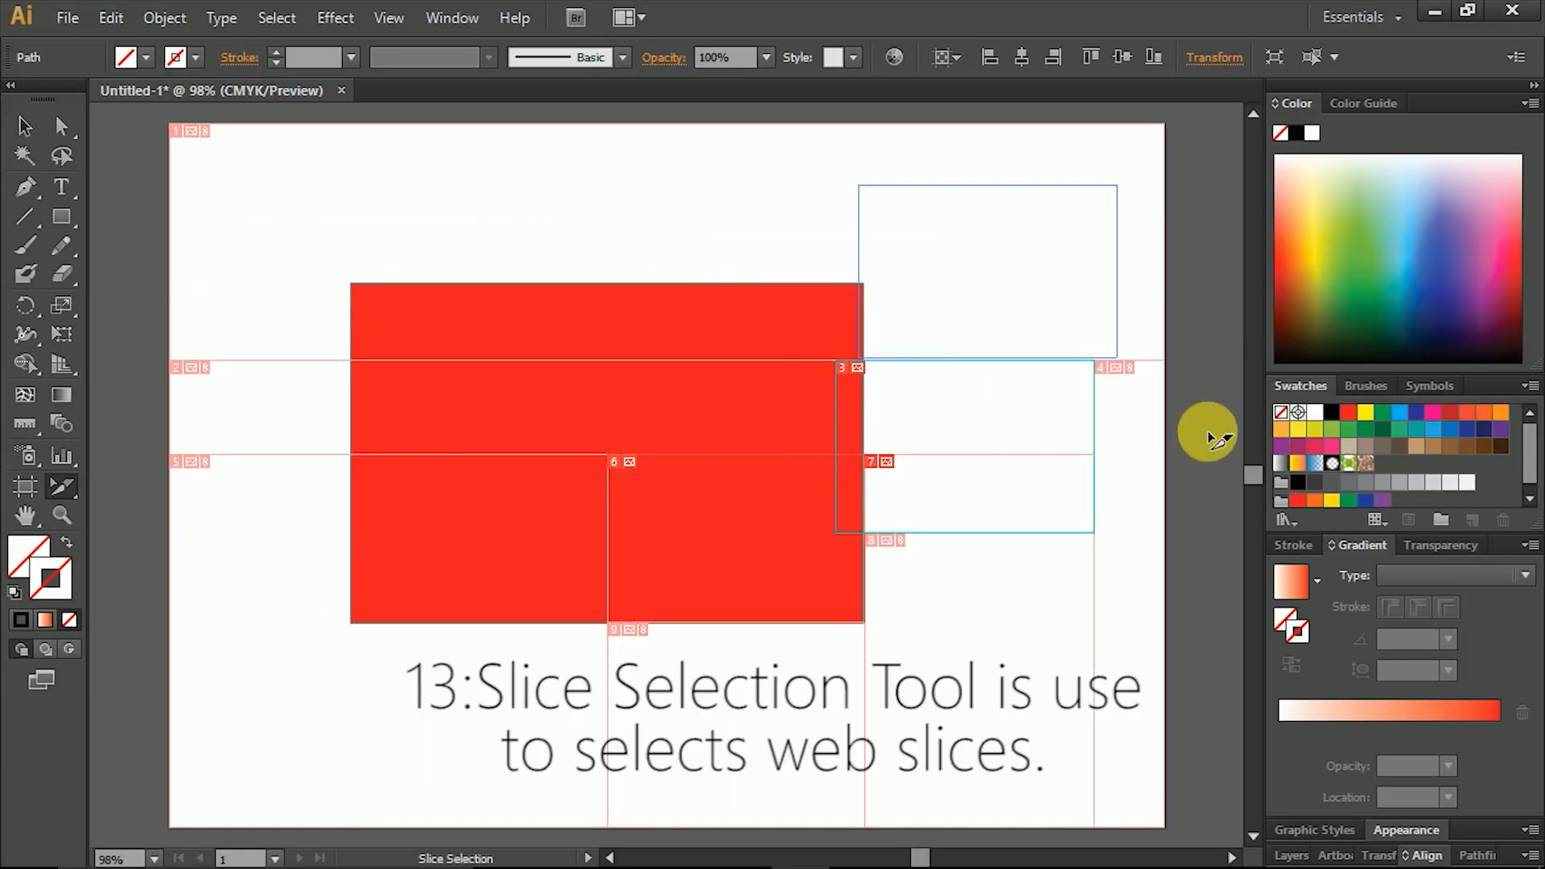
left_click_drag(888, 344, 443, 425)
mouse_move(618, 357)
left_mouse_down()
mouse_move(373, 359)
mouse_move(569, 362)
mouse_move(623, 379)
mouse_move(614, 370)
left_mouse_up()
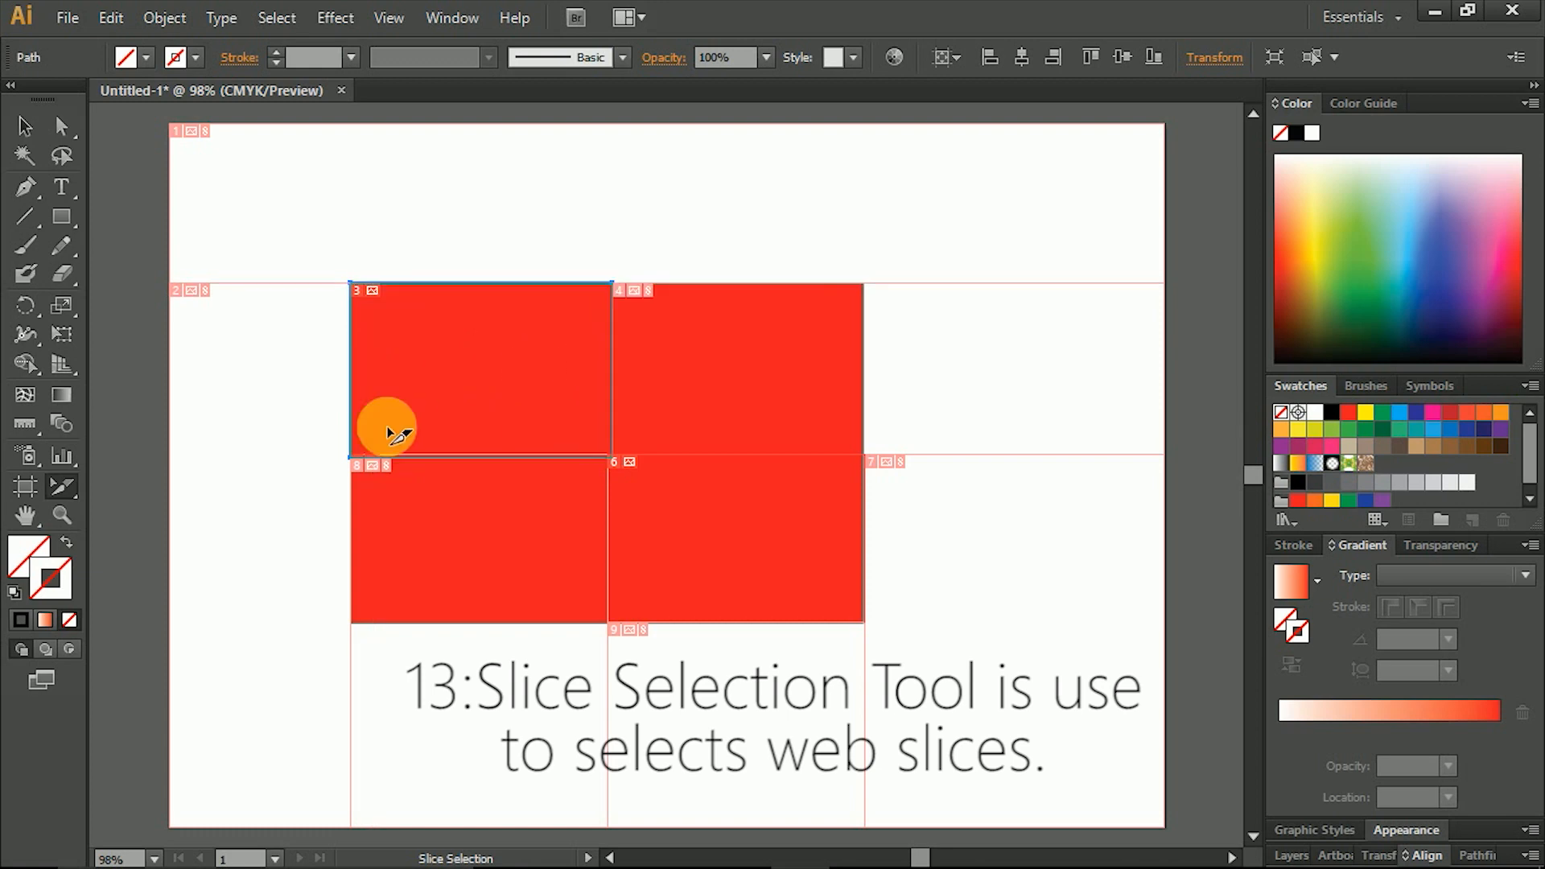
Select all the slices over the red rectangle and delete them
left_click(427, 466)
left_click_drag(304, 247, 996, 621)
key("Delete")
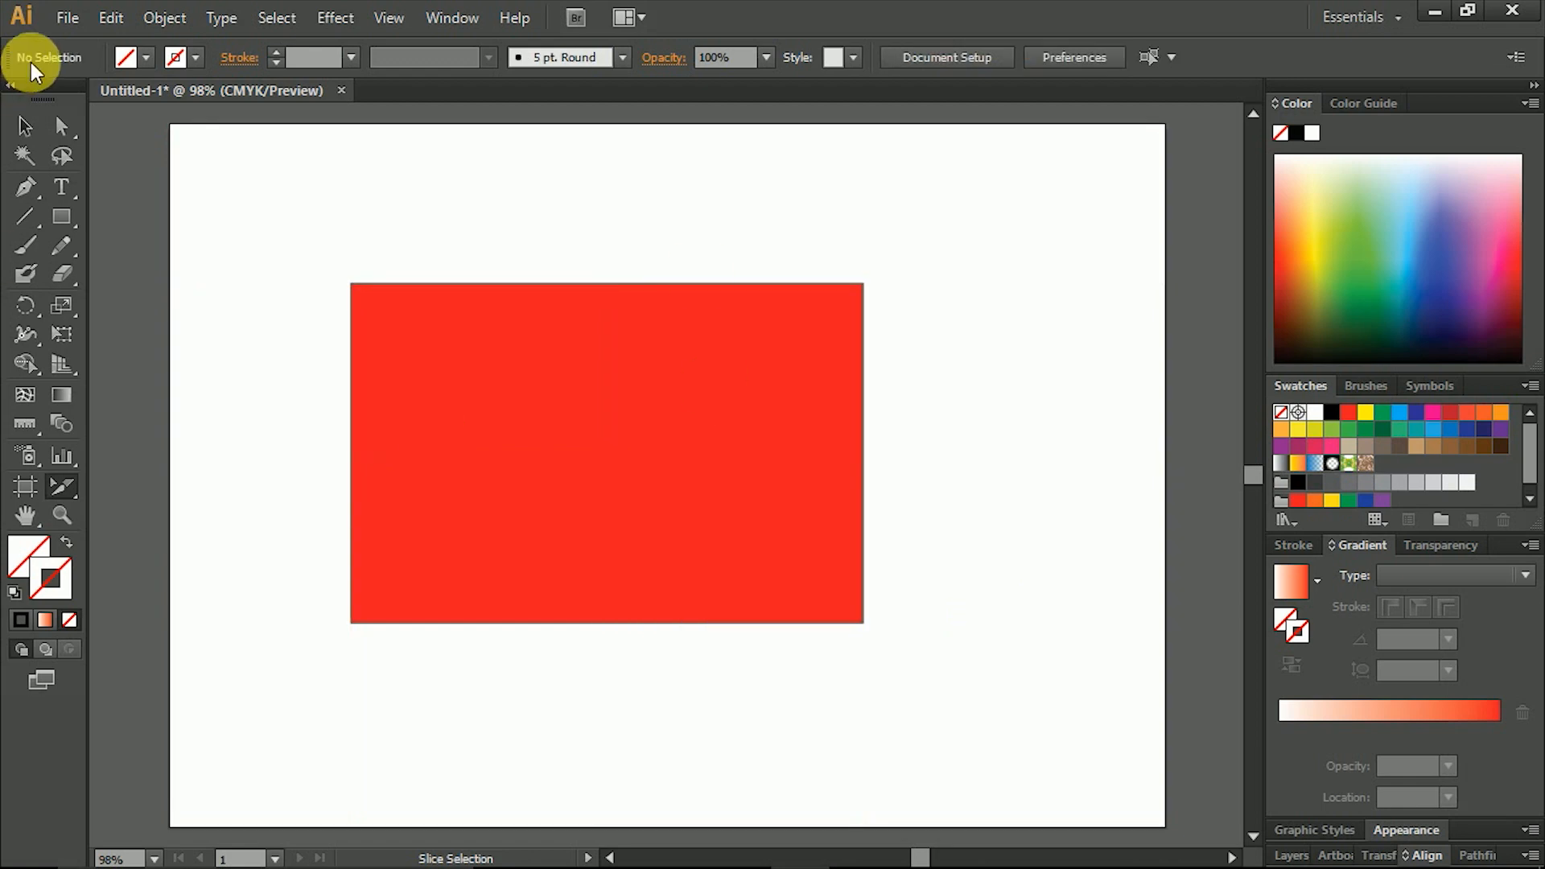
Delete the red rectangle from the artboard
left_click(24, 126)
left_click(646, 523)
key("Delete")
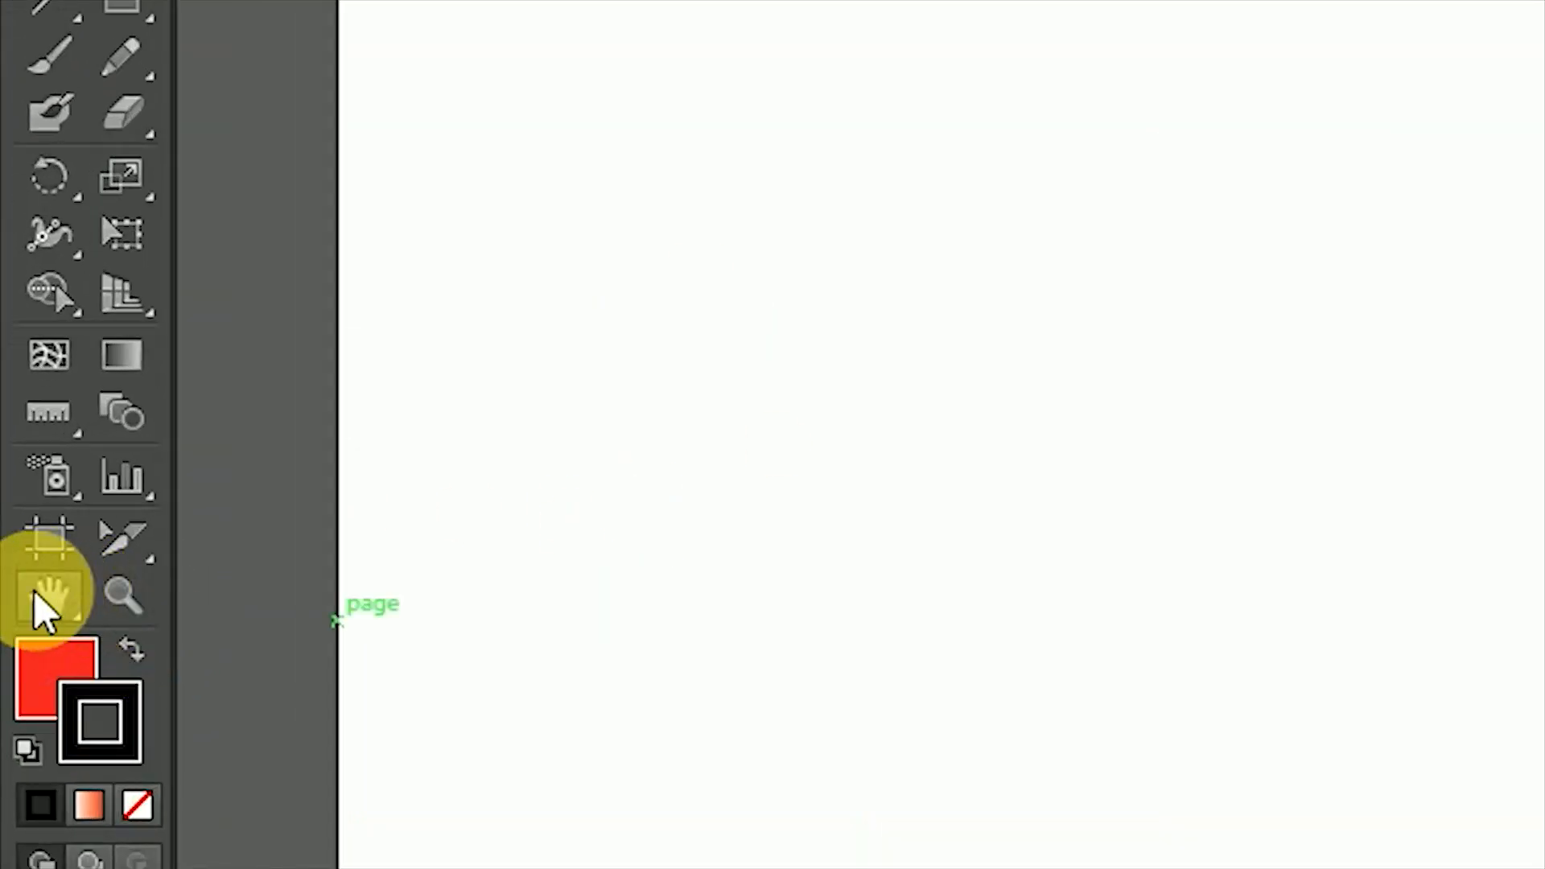
Pan the empty artboard around the window with the Hand tool
left_click(36, 599)
left_click_drag(1164, 538, 934, 343)
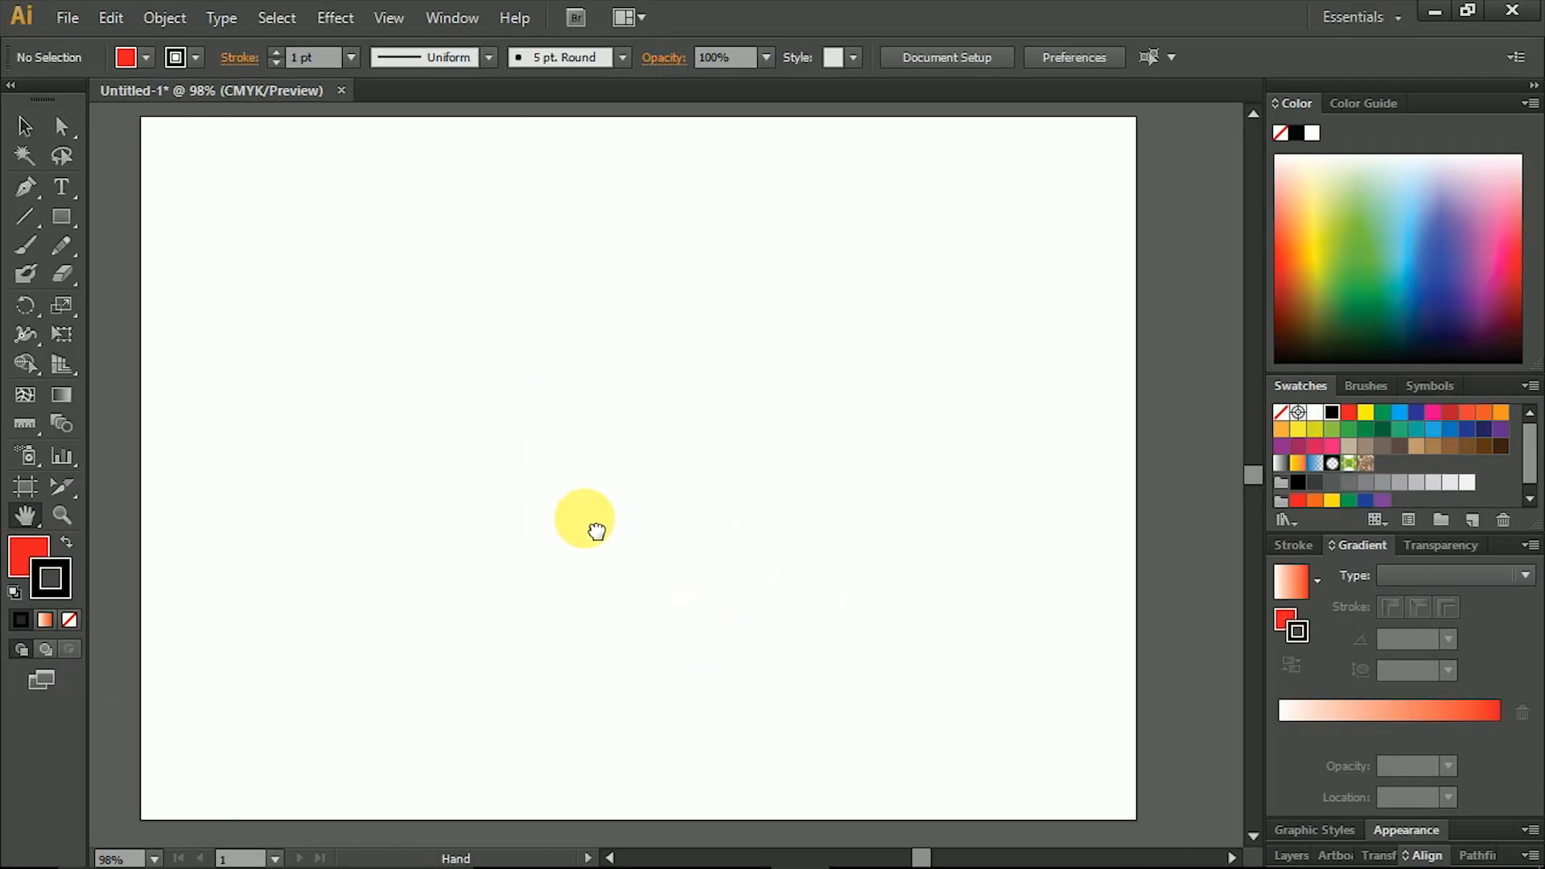
left_click_drag(596, 531, 618, 524)
Draw a large rectangle in the middle of the artboard with a dark blue fill and a 1 pt black stroke
key("m")
left_click_drag(387, 288, 881, 600)
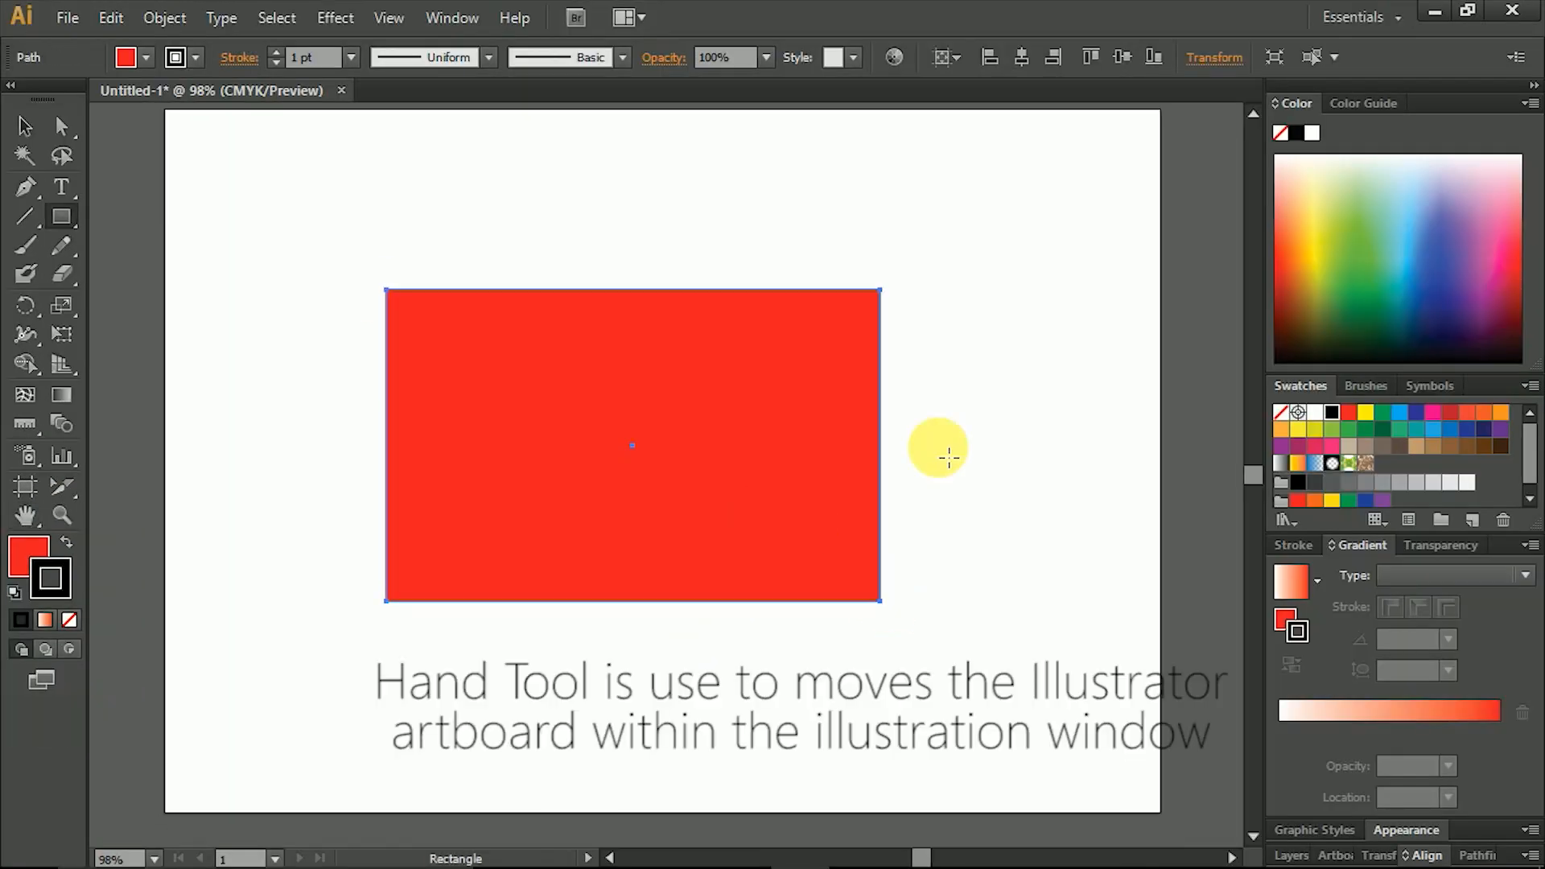
left_click(1416, 415)
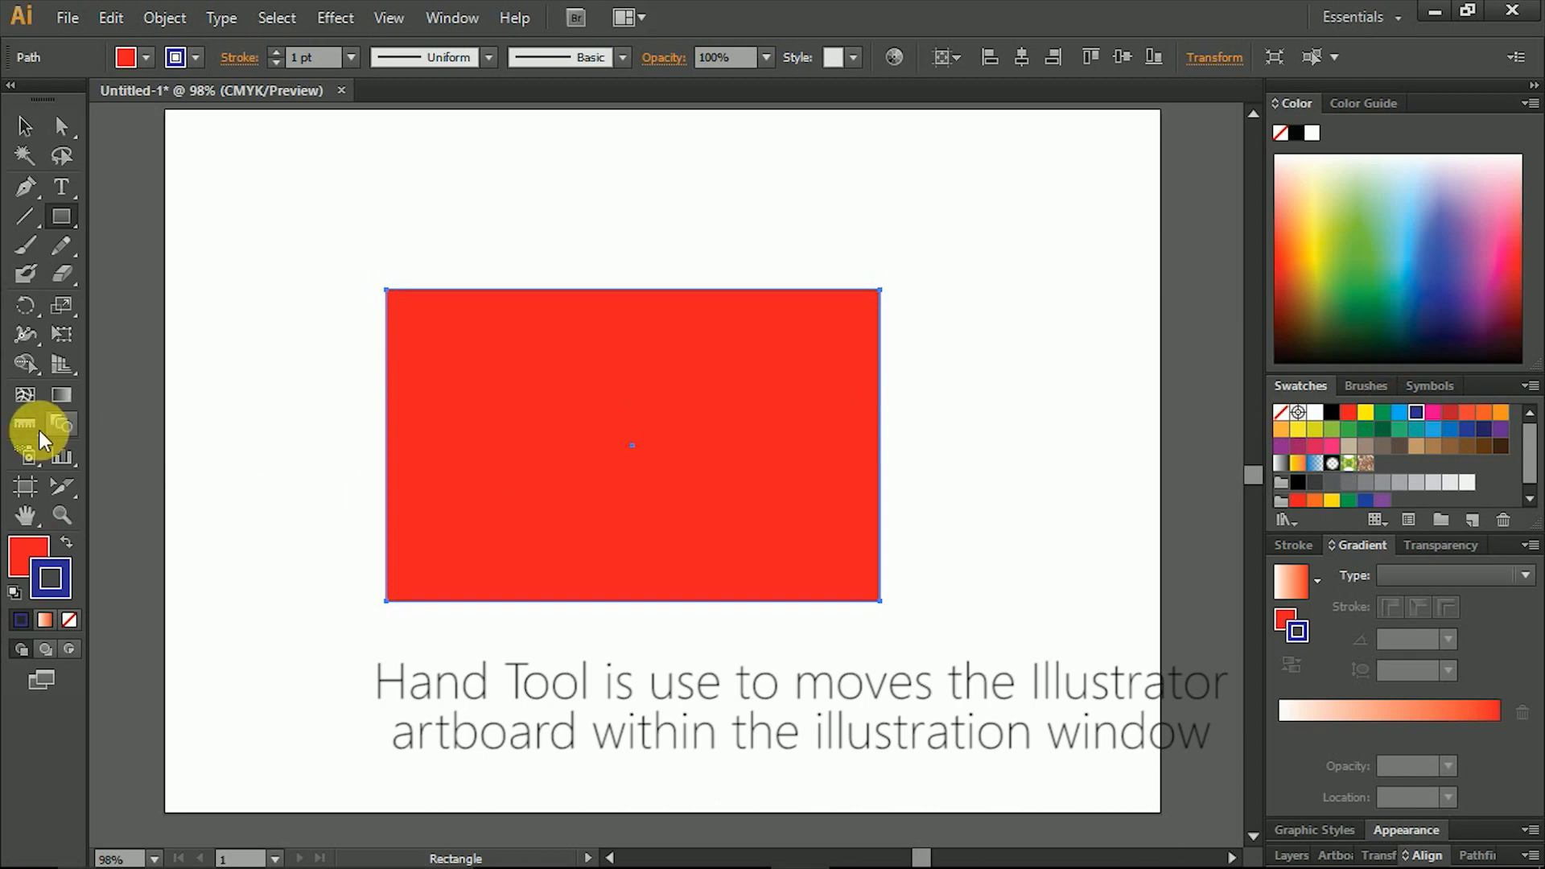
left_click(15, 592)
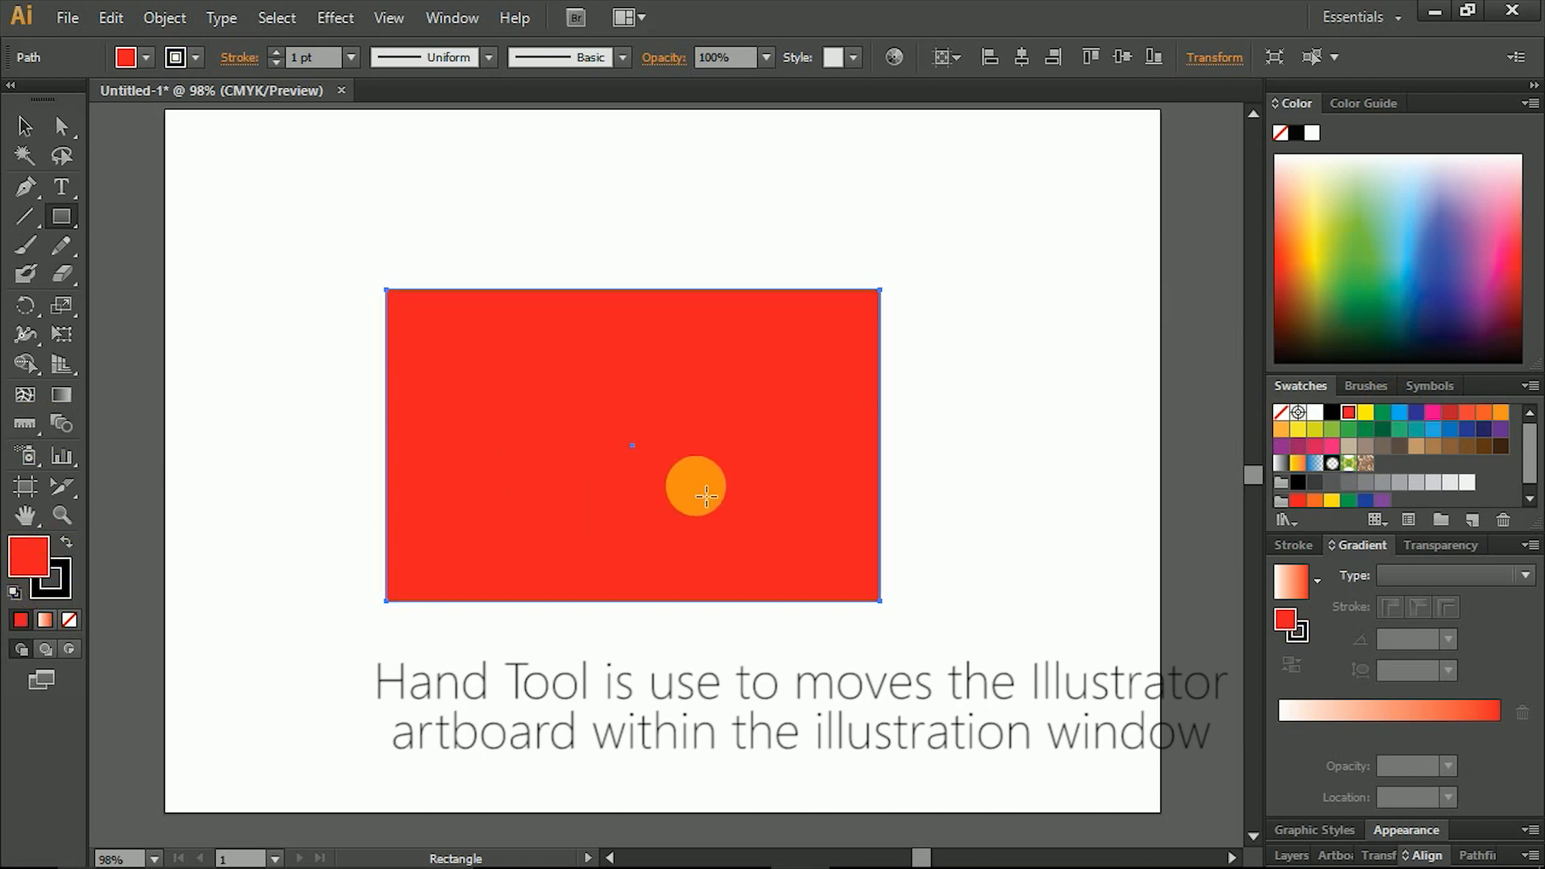
left_click(1417, 414)
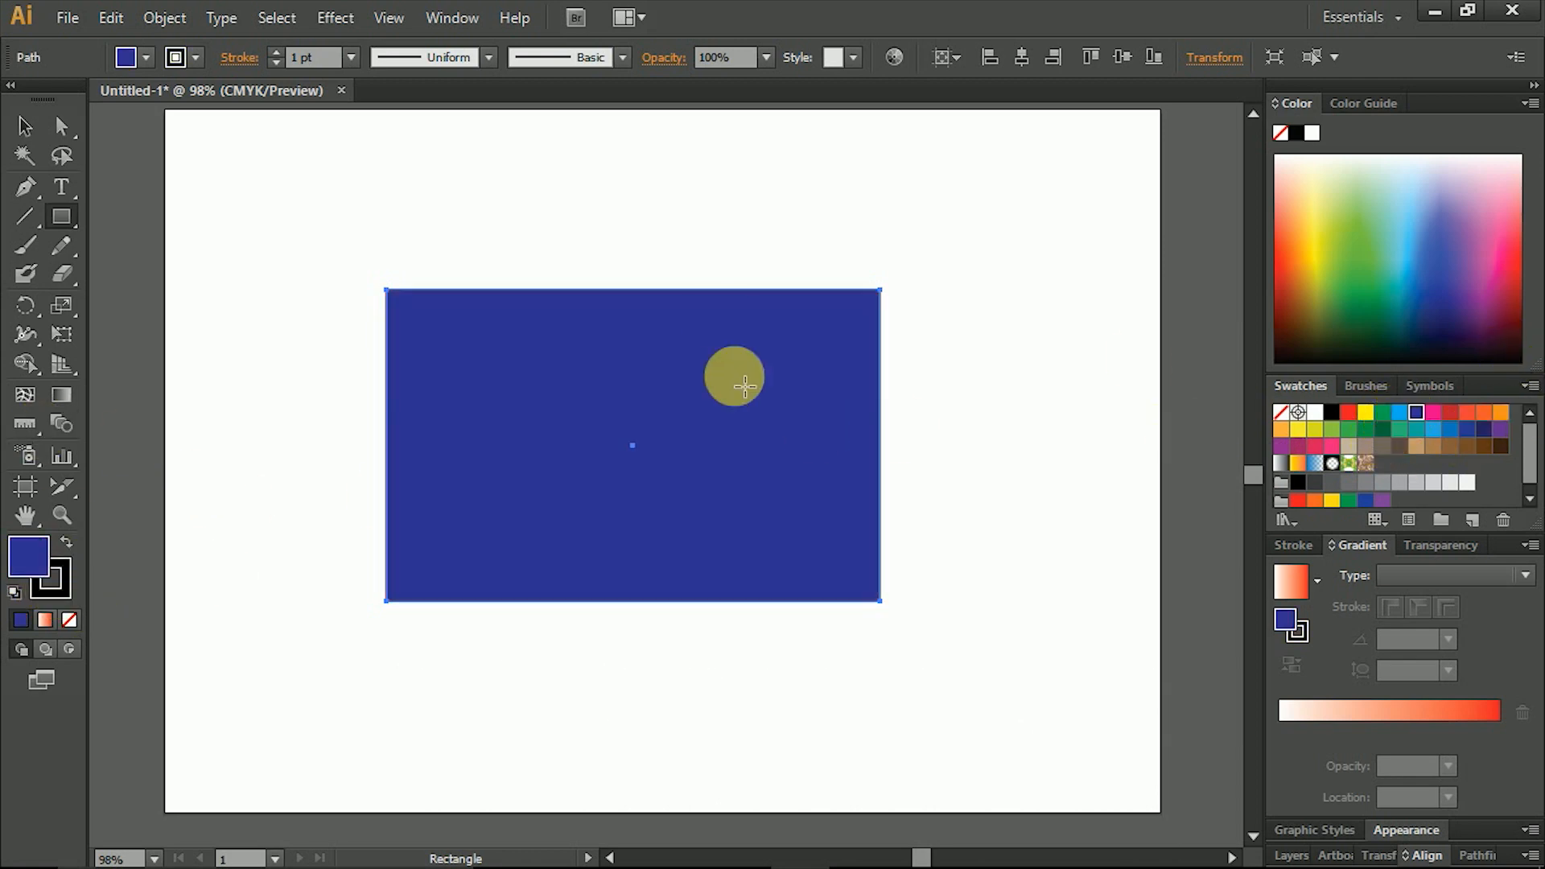
Pan around the blue rectangle with the Hand tool and magnify the view to 200%
left_click(13, 523)
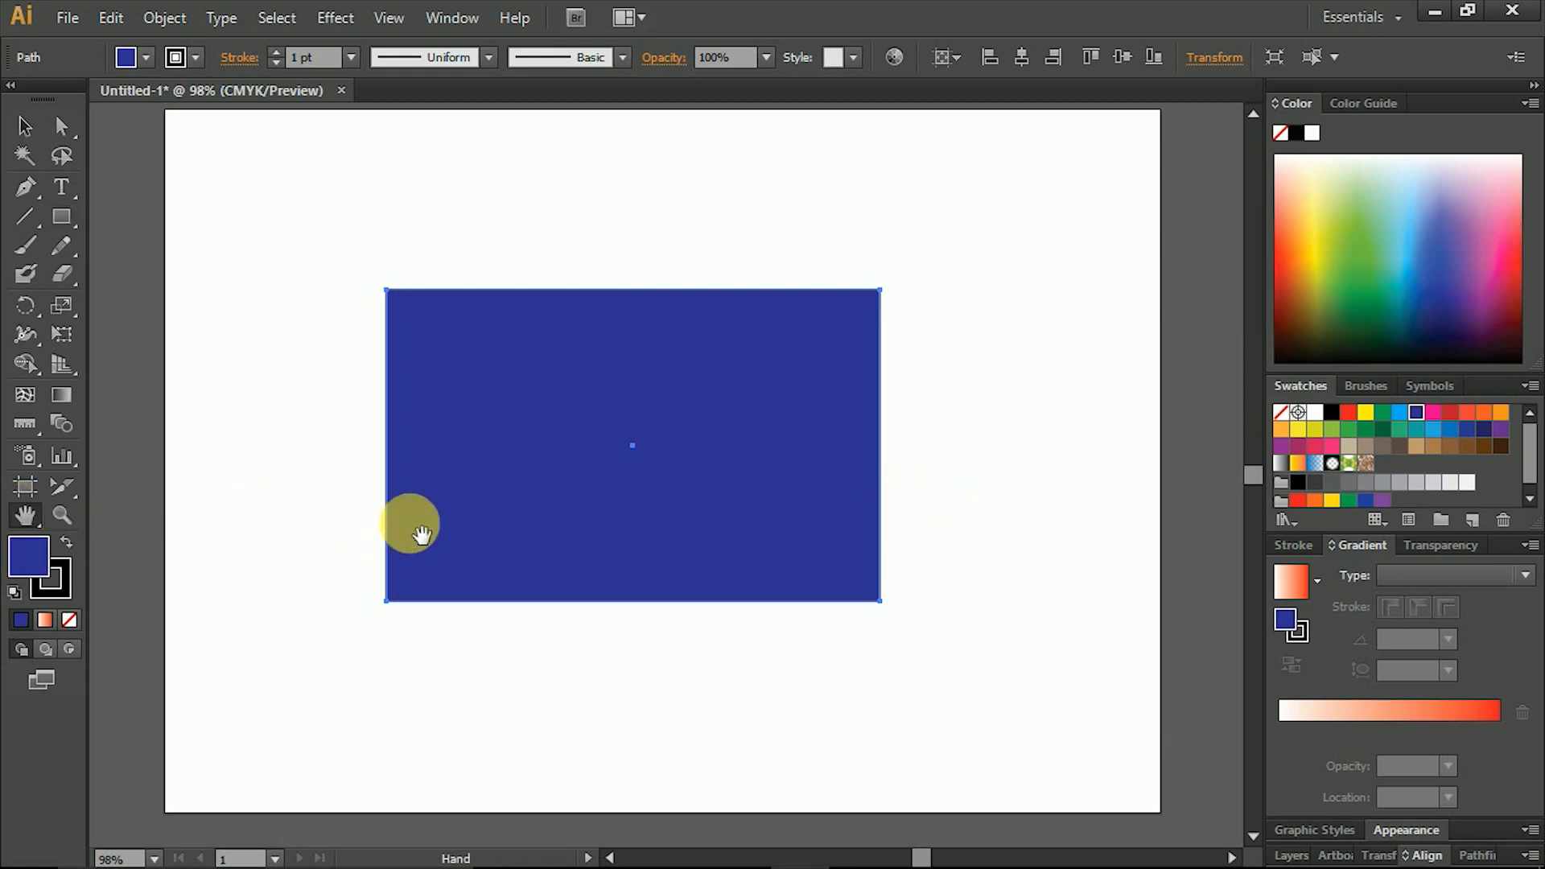
left_click(610, 500)
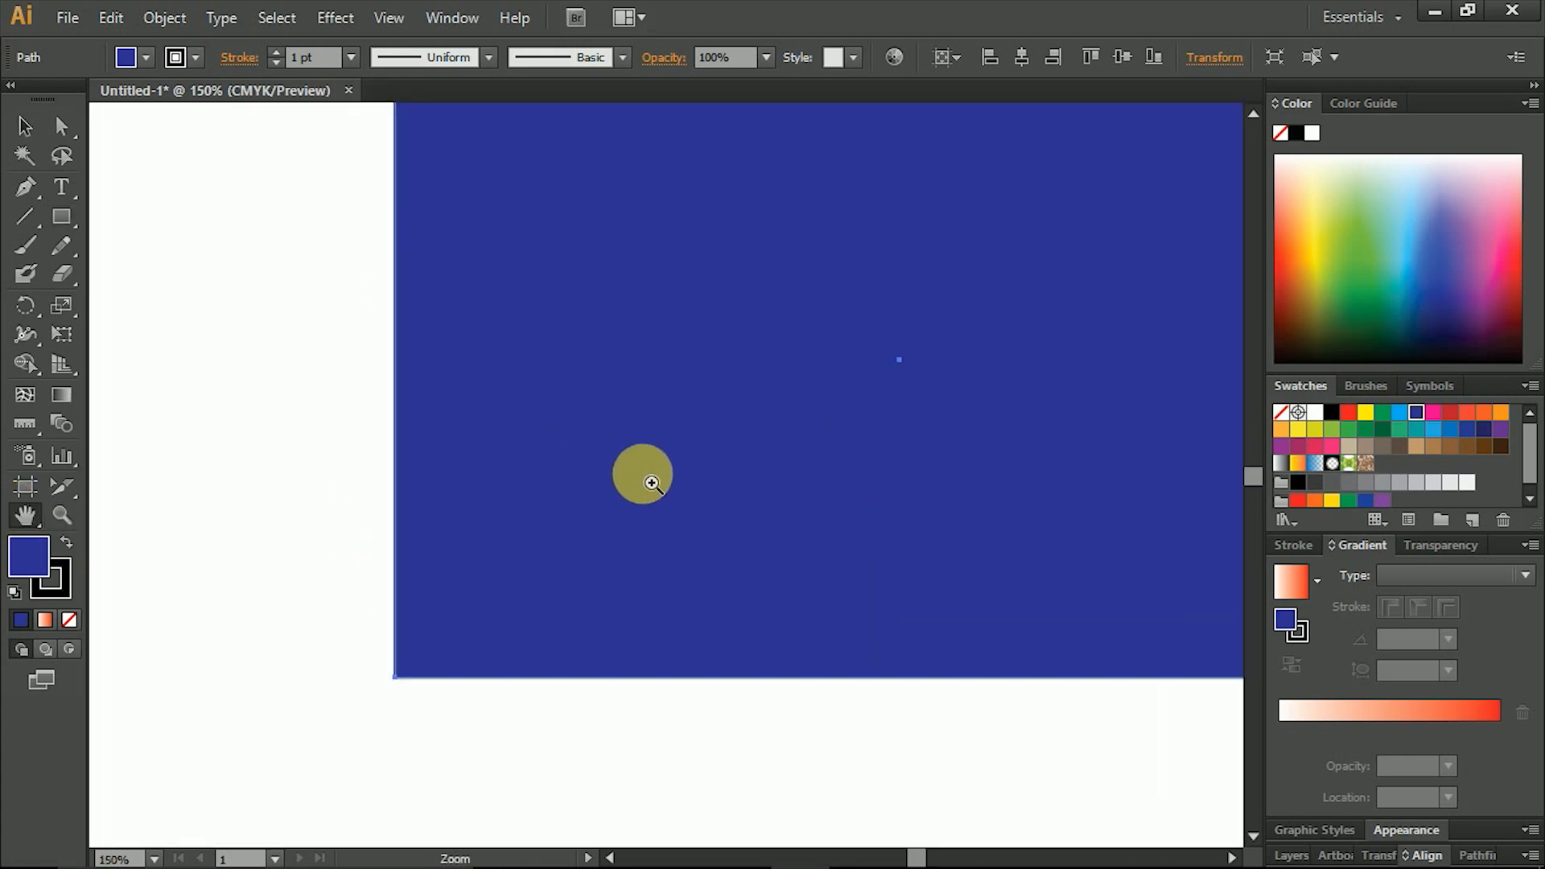
left_click_drag(705, 505, 676, 594)
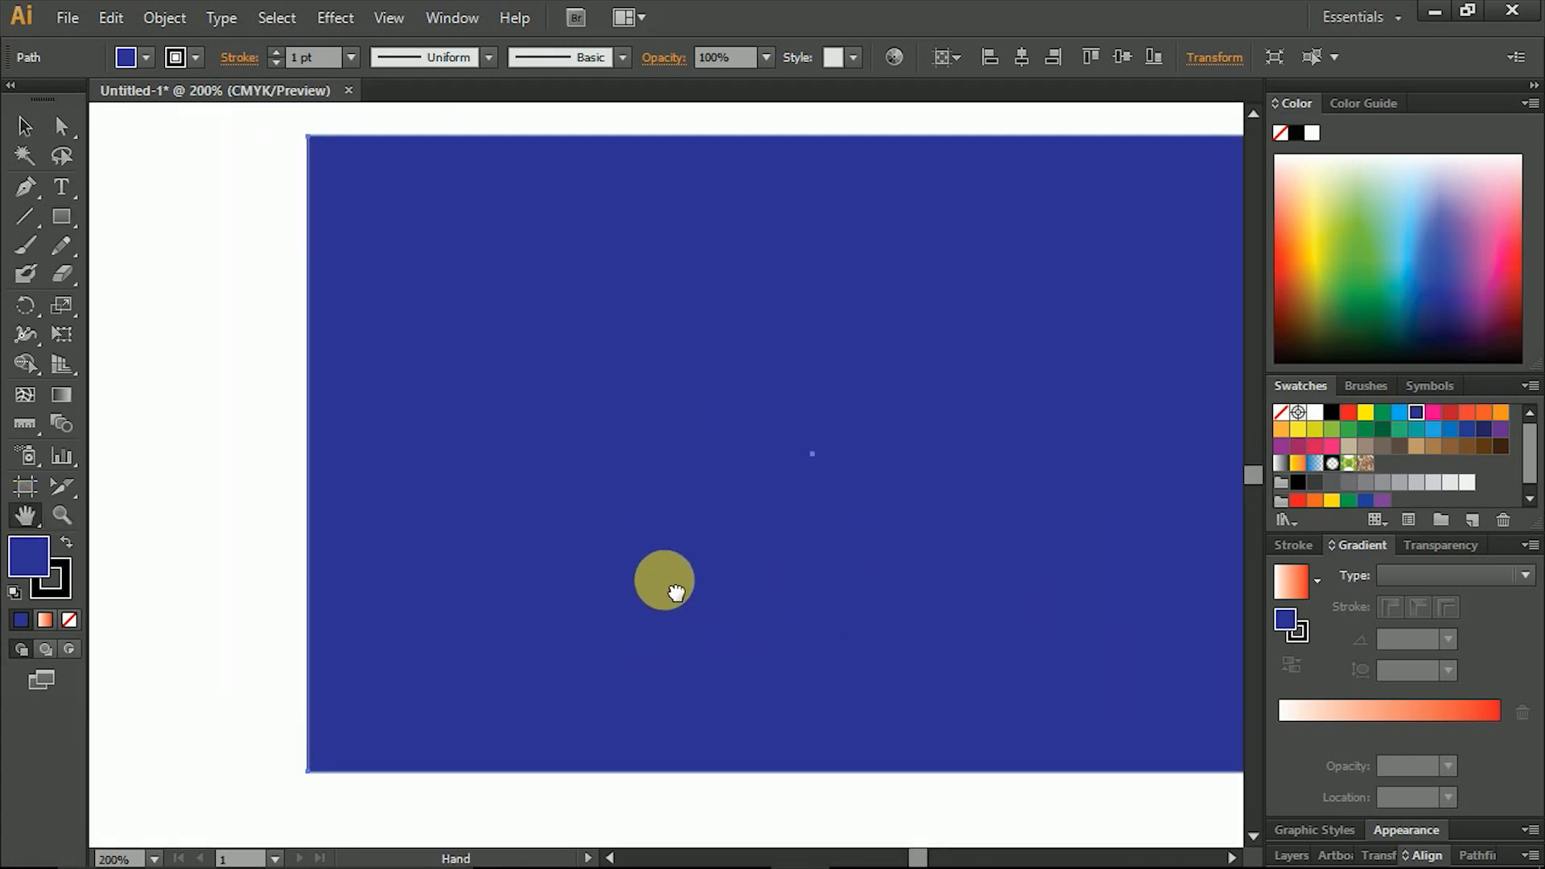
left_click_drag(489, 567, 607, 554)
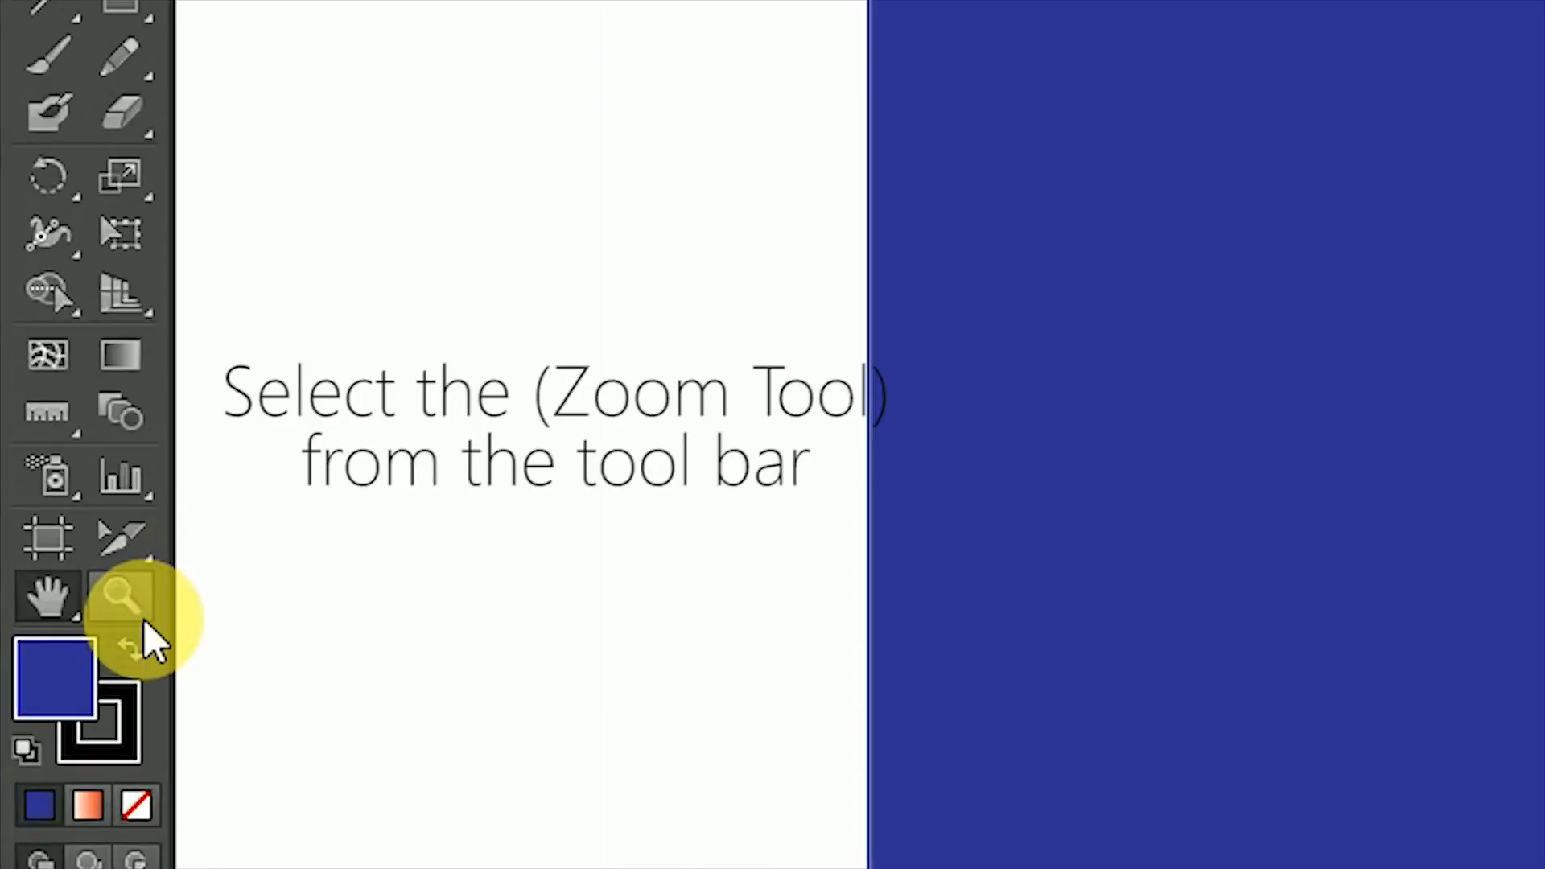
Magnify the blue rectangle to 6400% with the Zoom tool and pan to the black stroke along its left edge
left_click(143, 620)
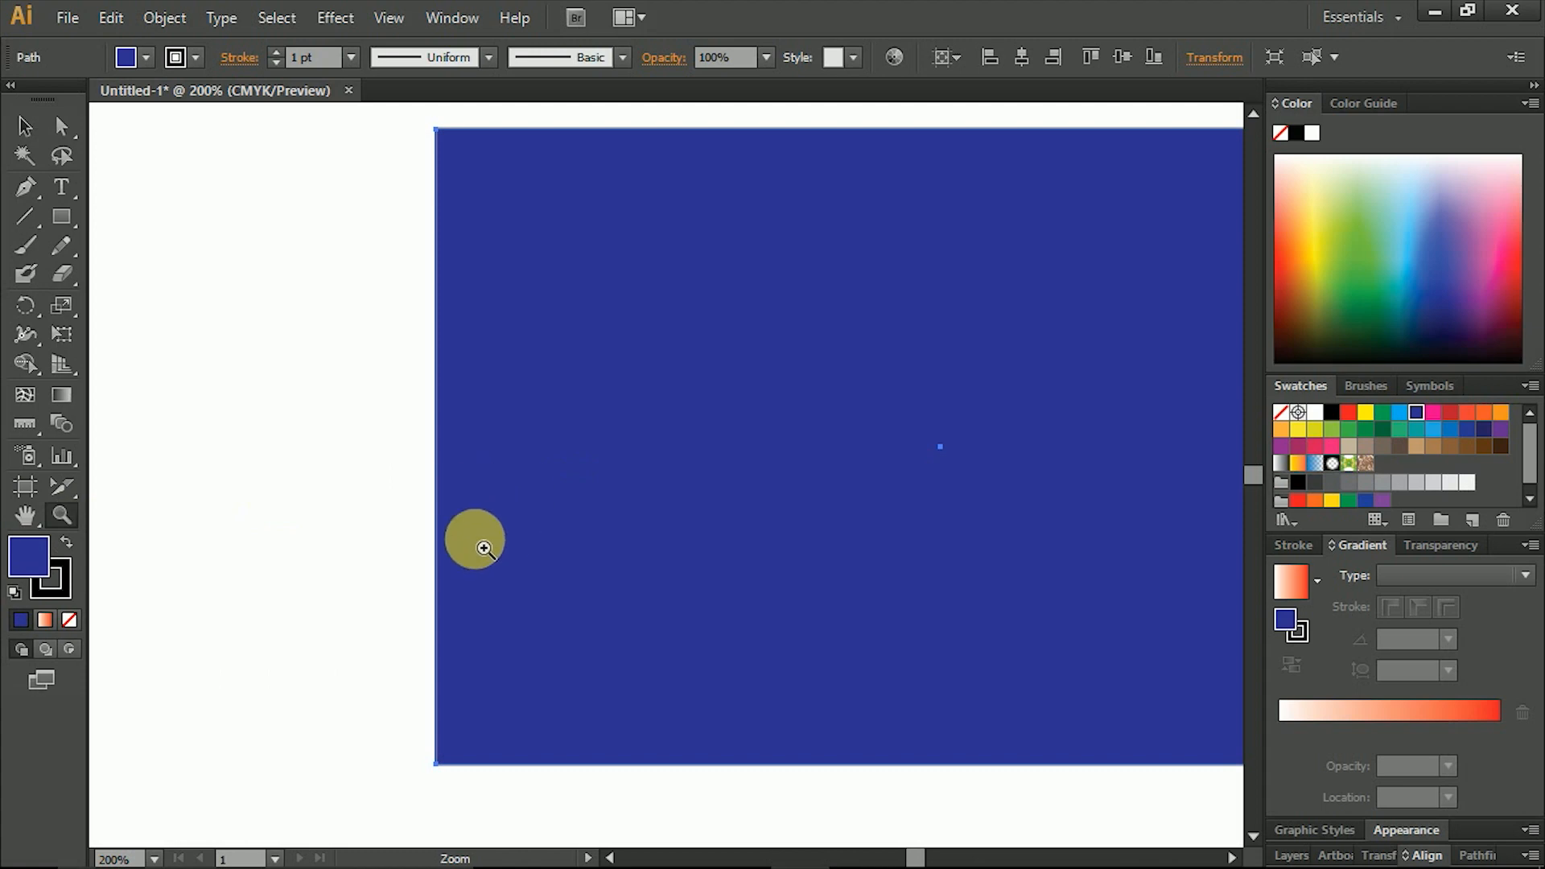
left_click_drag(492, 493, 551, 504)
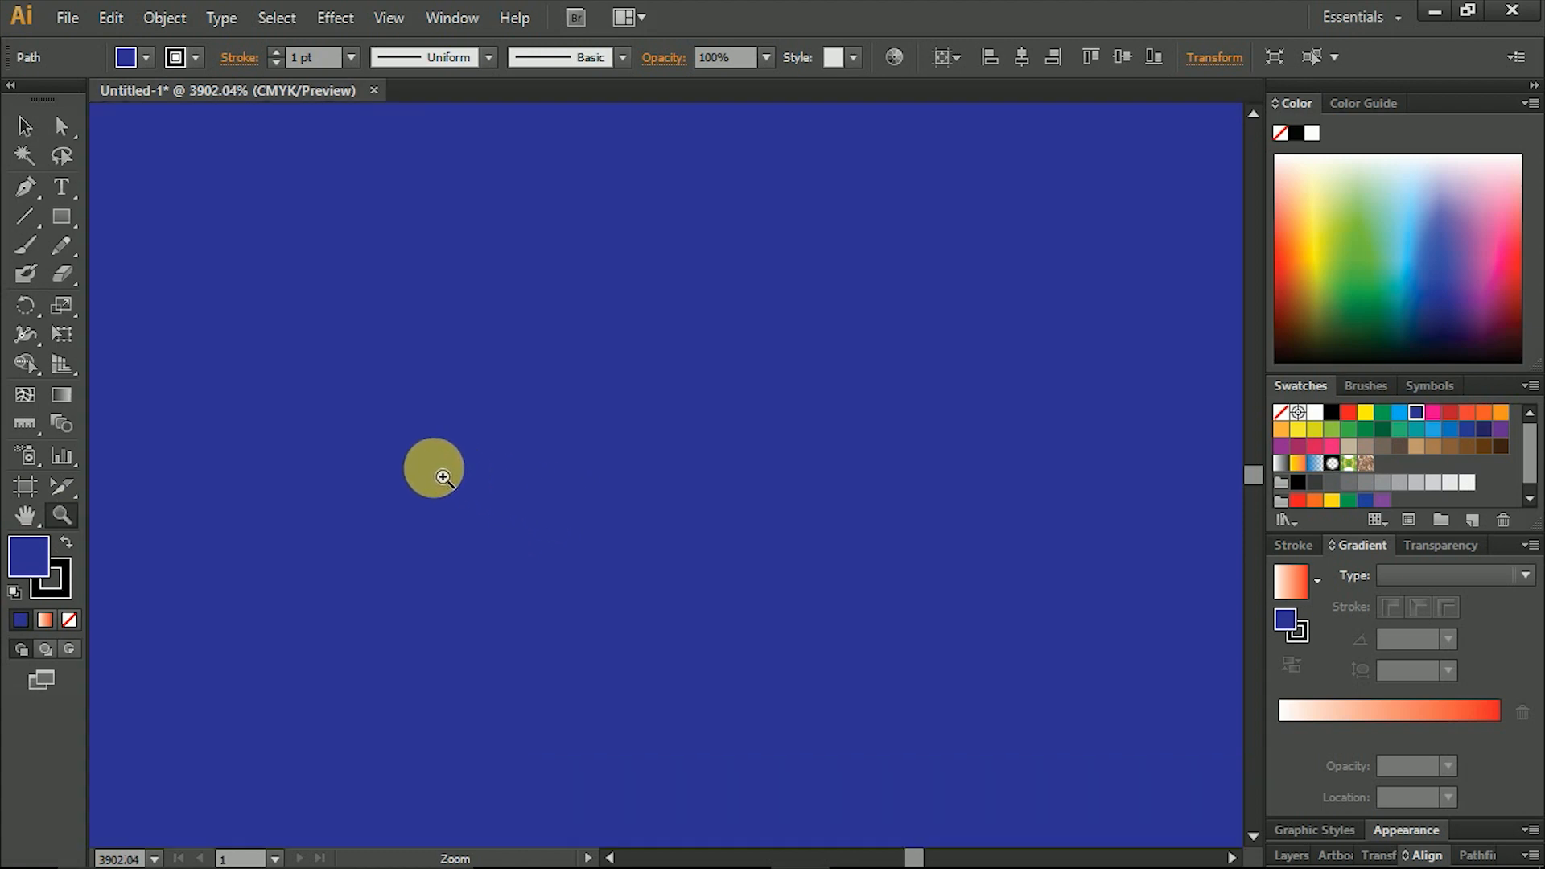
left_click_drag(370, 442, 467, 459)
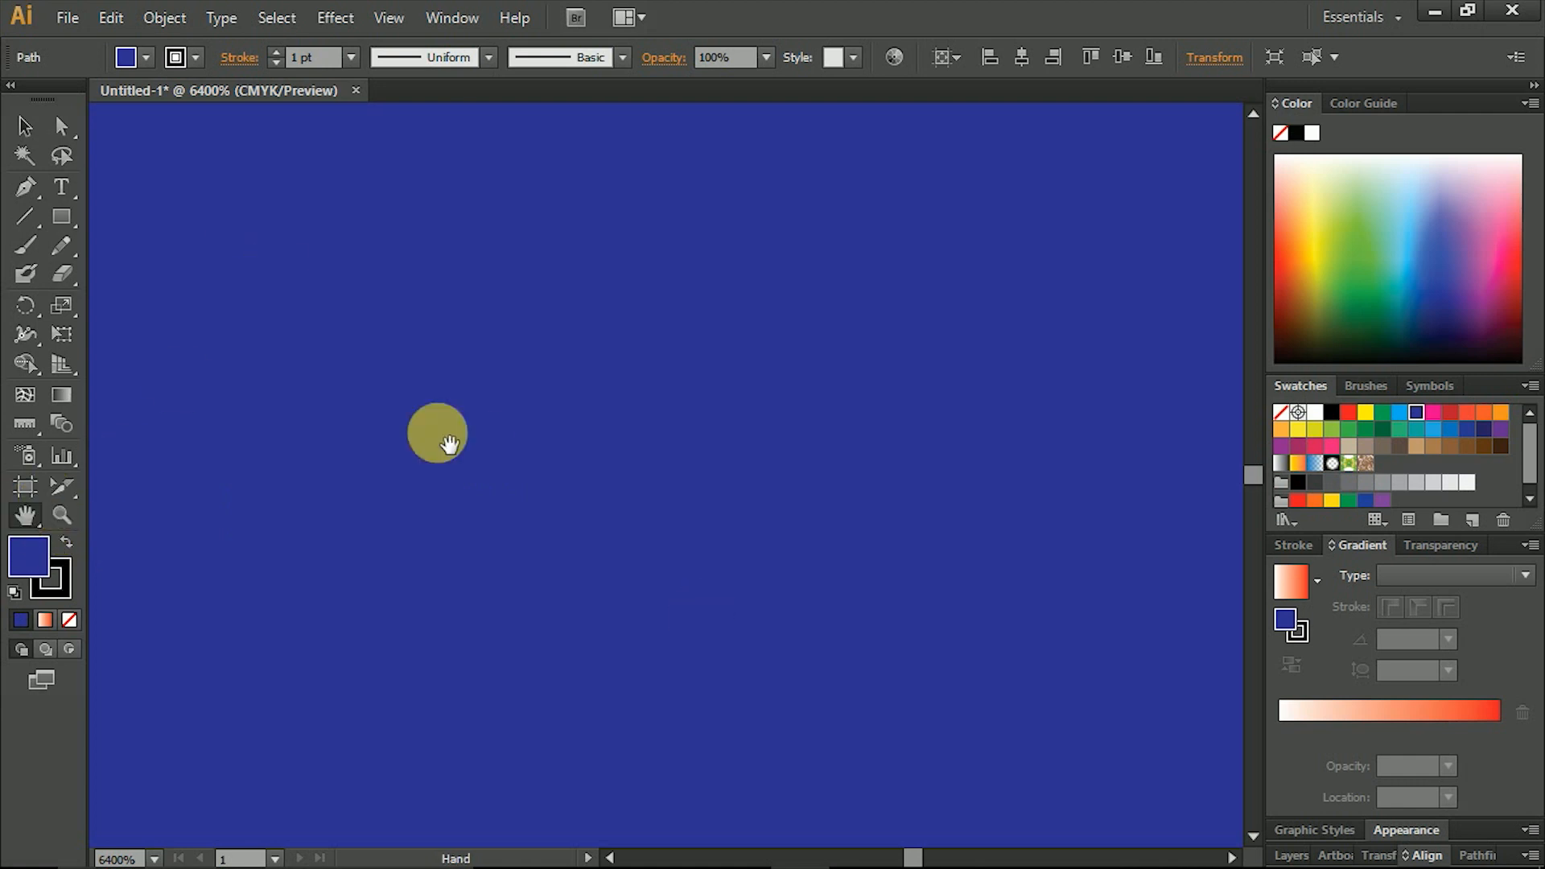
left_click_drag(370, 317, 545, 496)
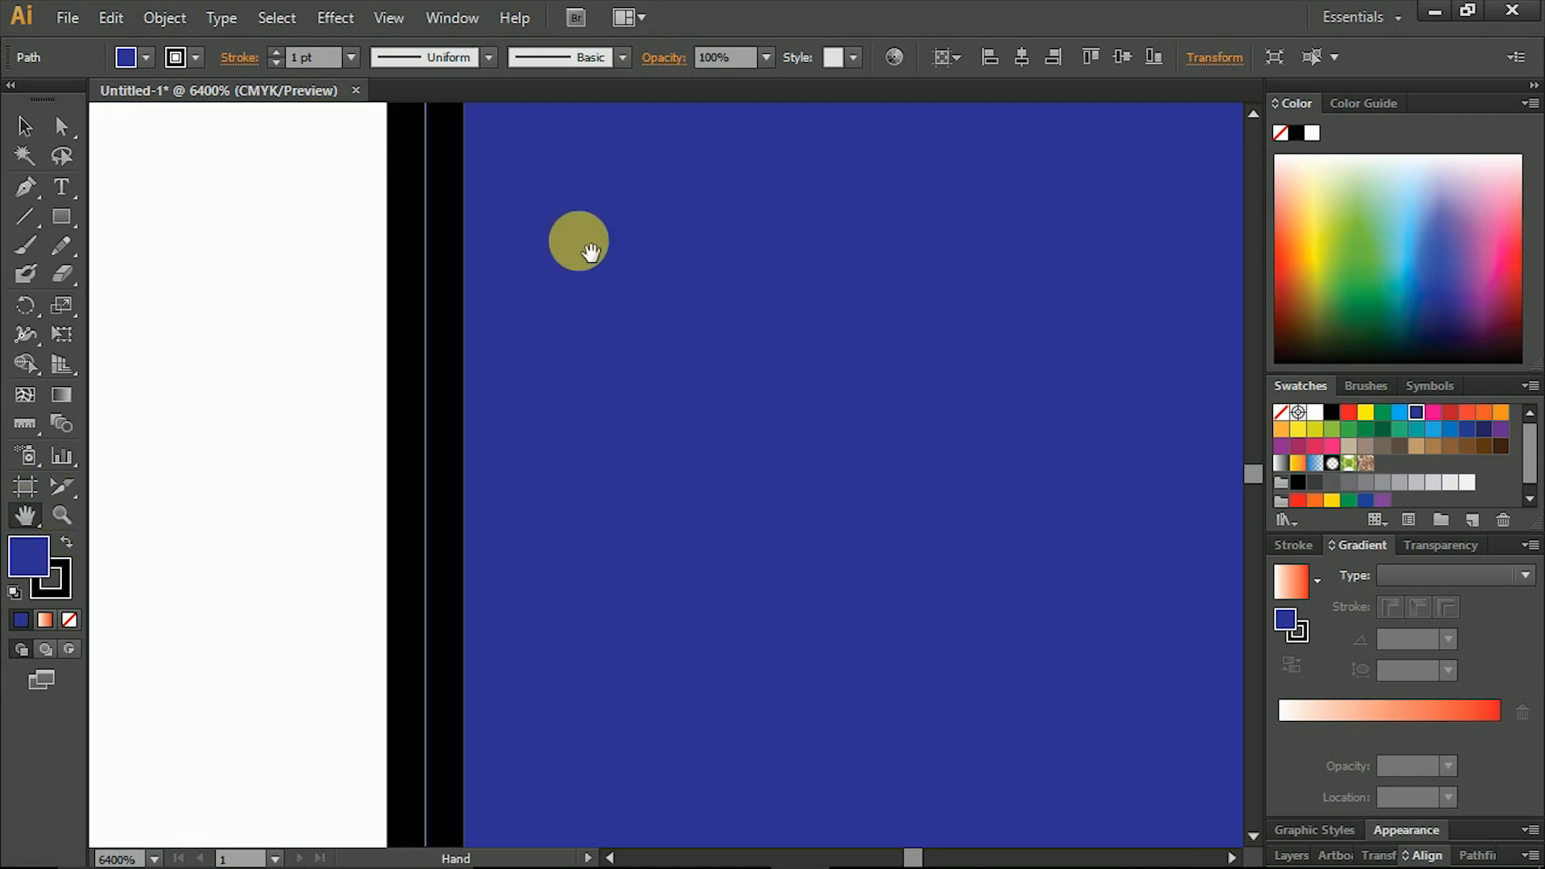
left_click_drag(517, 265, 576, 435)
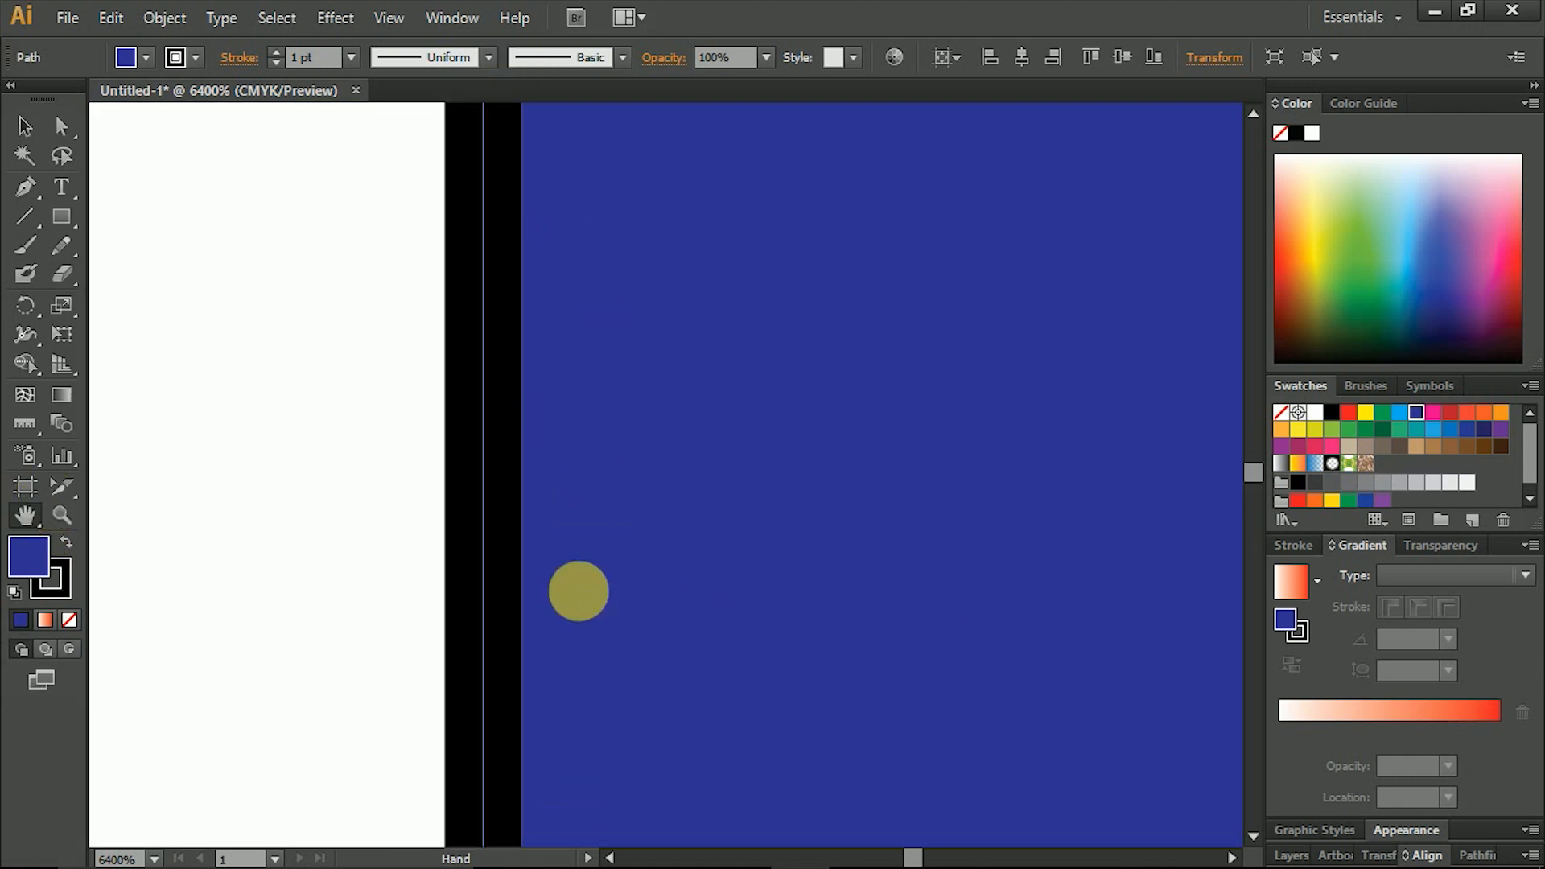
left_click_drag(534, 522, 671, 660)
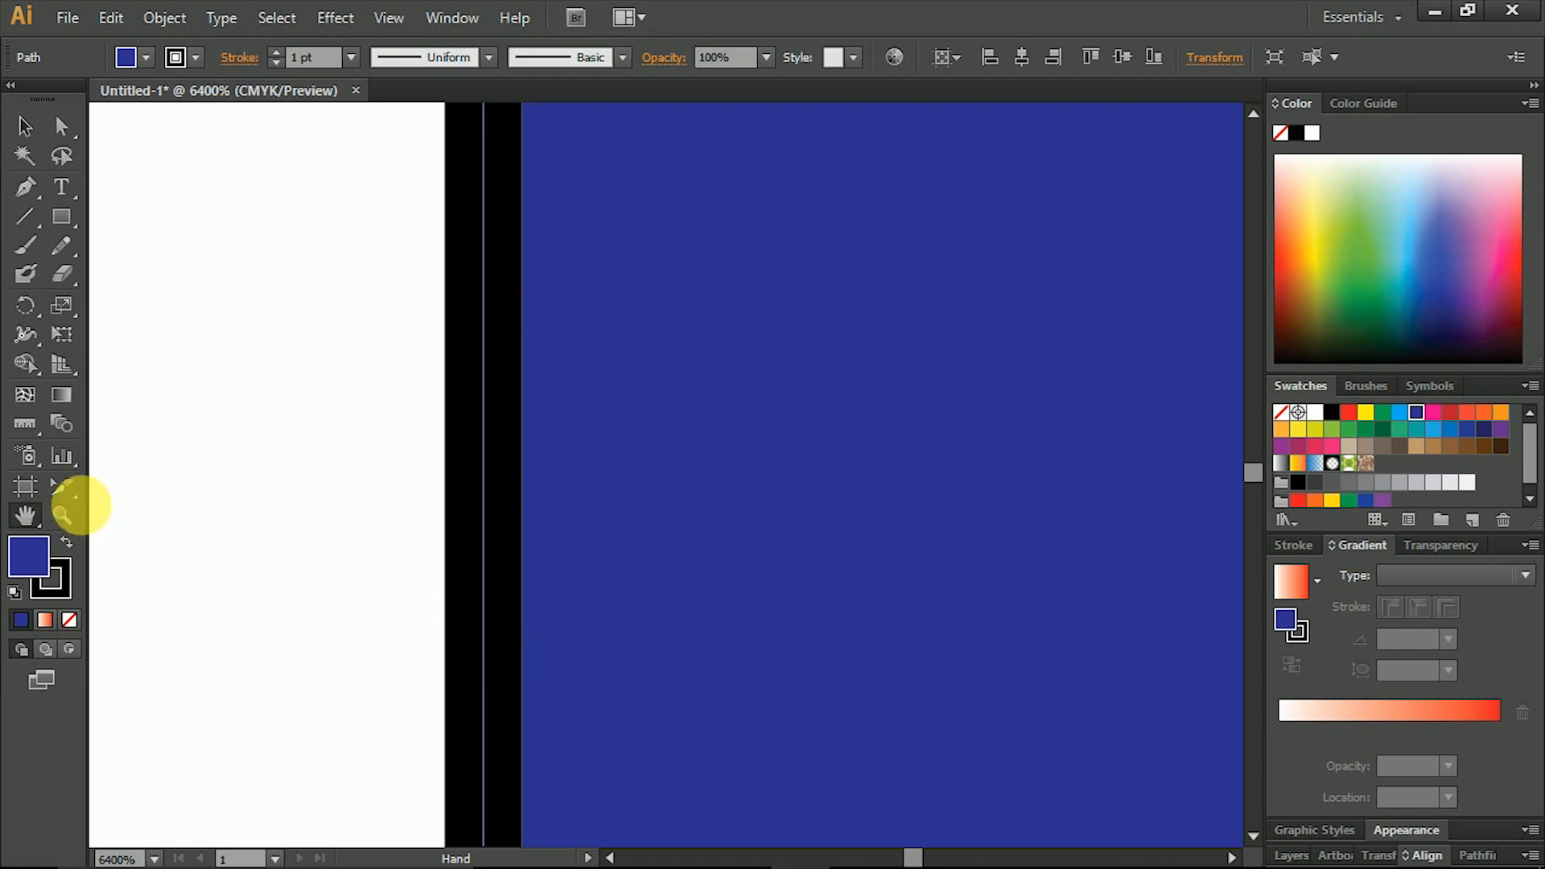
Zoom out from the rectangle's edge with the Zoom tool to 66.67%, bringing the whole artboard into view
left_click(71, 519)
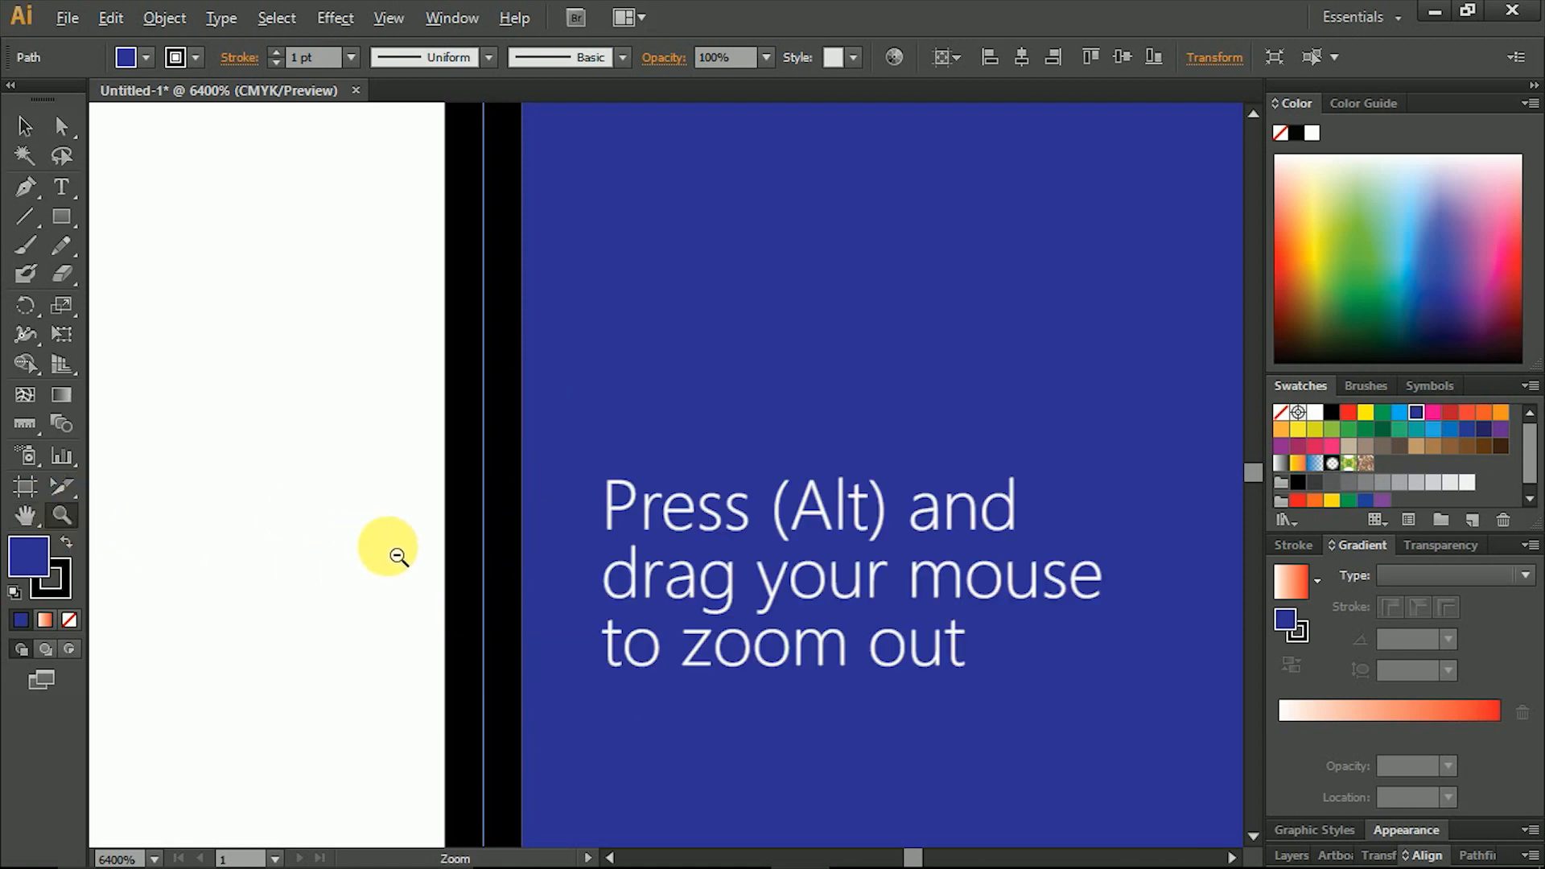
left_click_drag(369, 547, 958, 721)
left_click_drag(499, 403, 1349, 830)
left_click_drag(690, 448, 829, 592)
left_click_drag(770, 508, 985, 713)
left_click_drag(815, 555, 922, 650)
left_click_drag(747, 533, 827, 623)
left_click(700, 540, "alt")
left_click(700, 540, "alt")
left_click(700, 540, "alt")
left_click(700, 540, "alt")
left_click(701, 540, "alt")
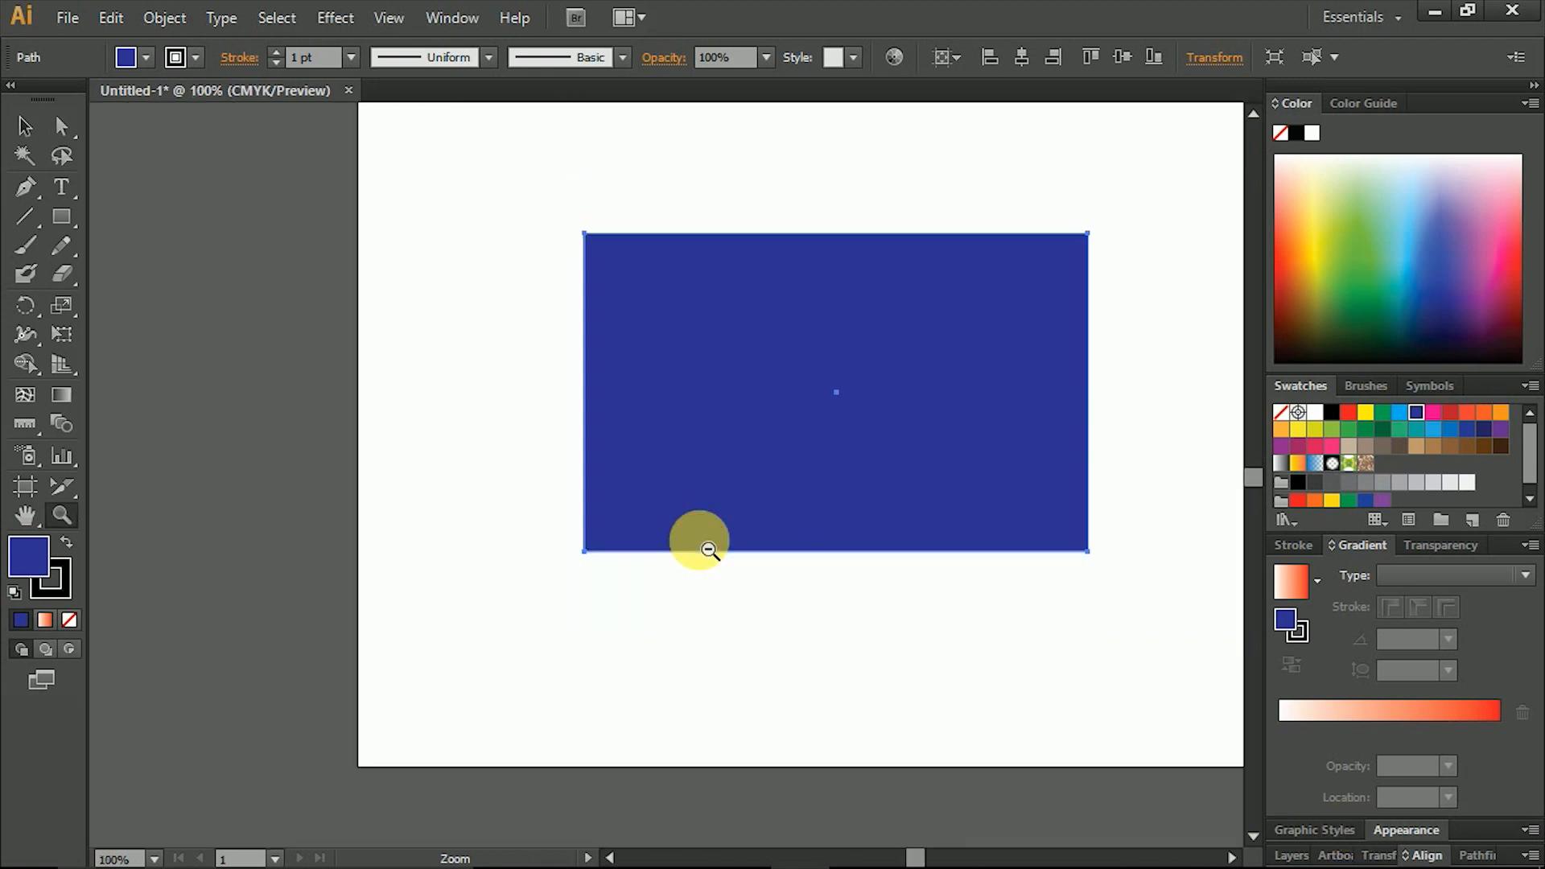
left_click(760, 512, "alt")
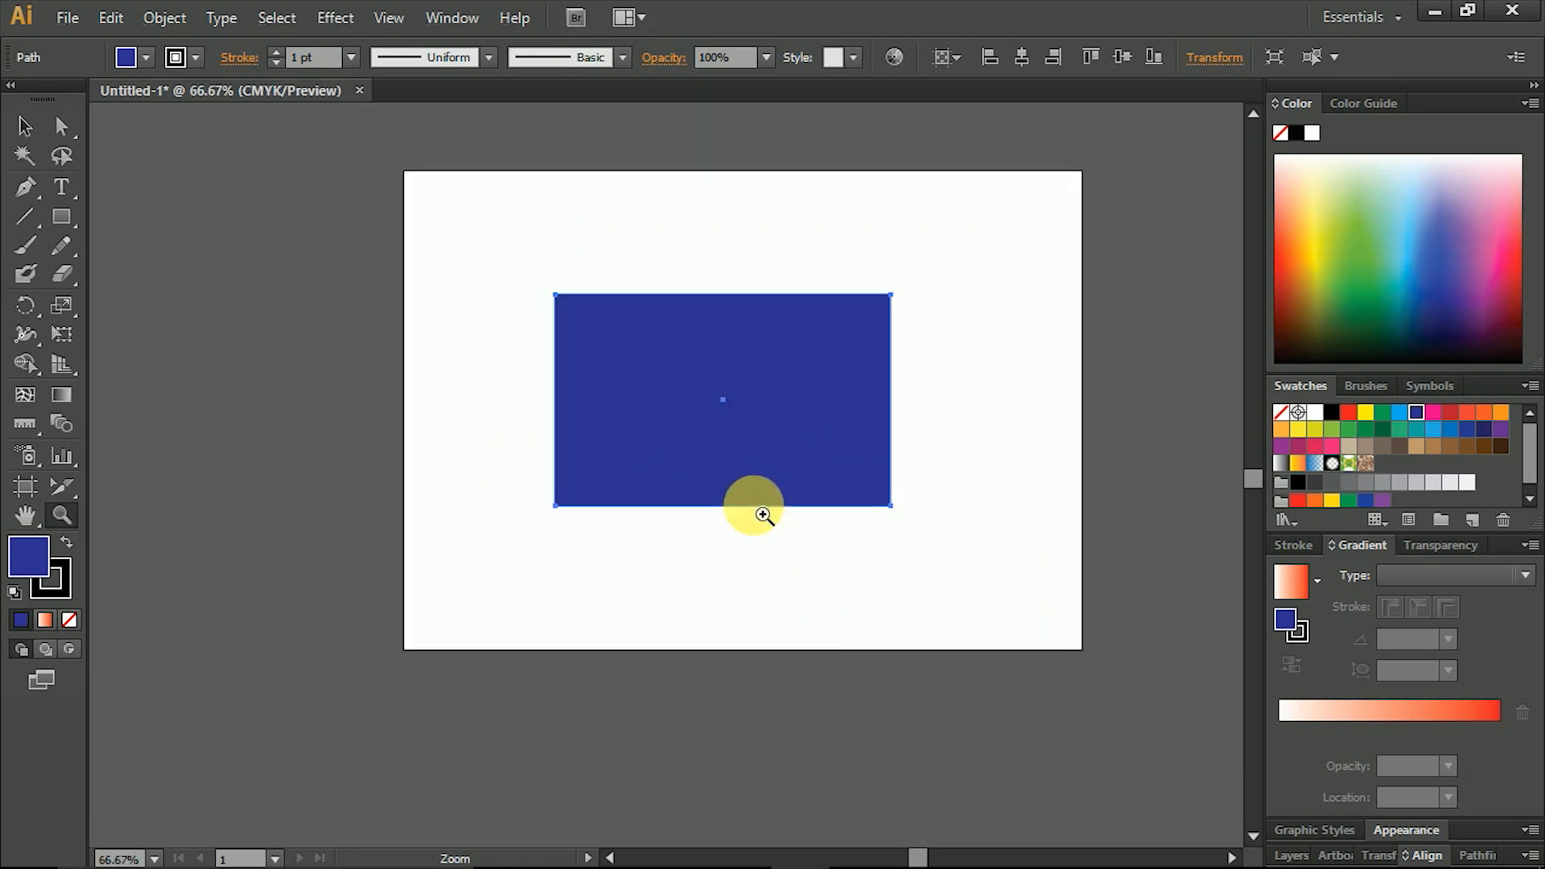
Zoom in and back out once below the rectangle, and fit the artboard in the window
left_click(762, 514)
left_click(762, 514, "alt")
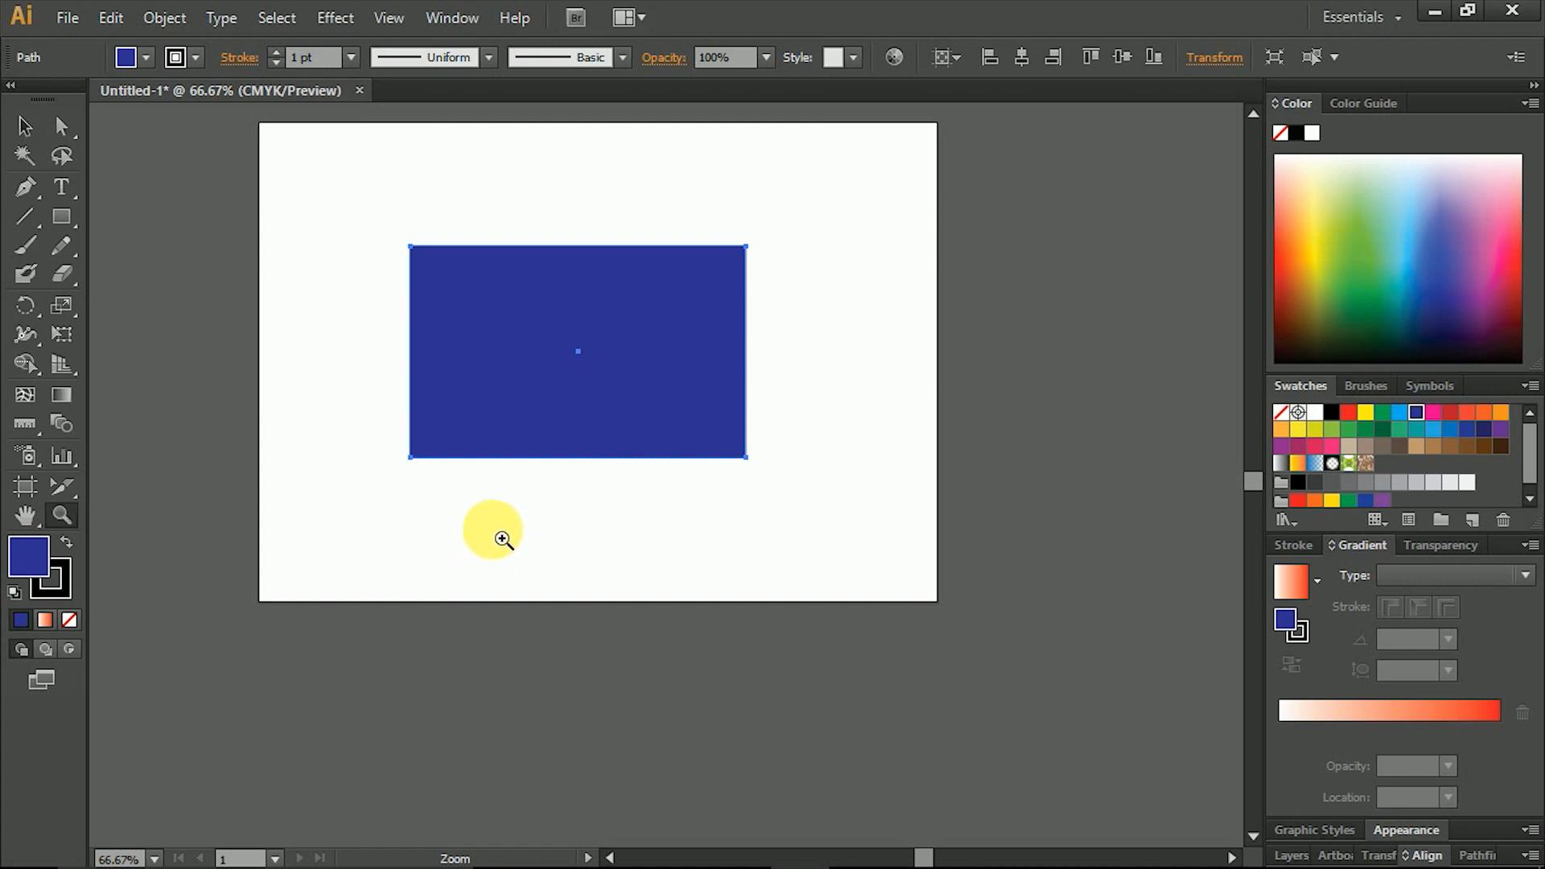
key("ctrl+0")
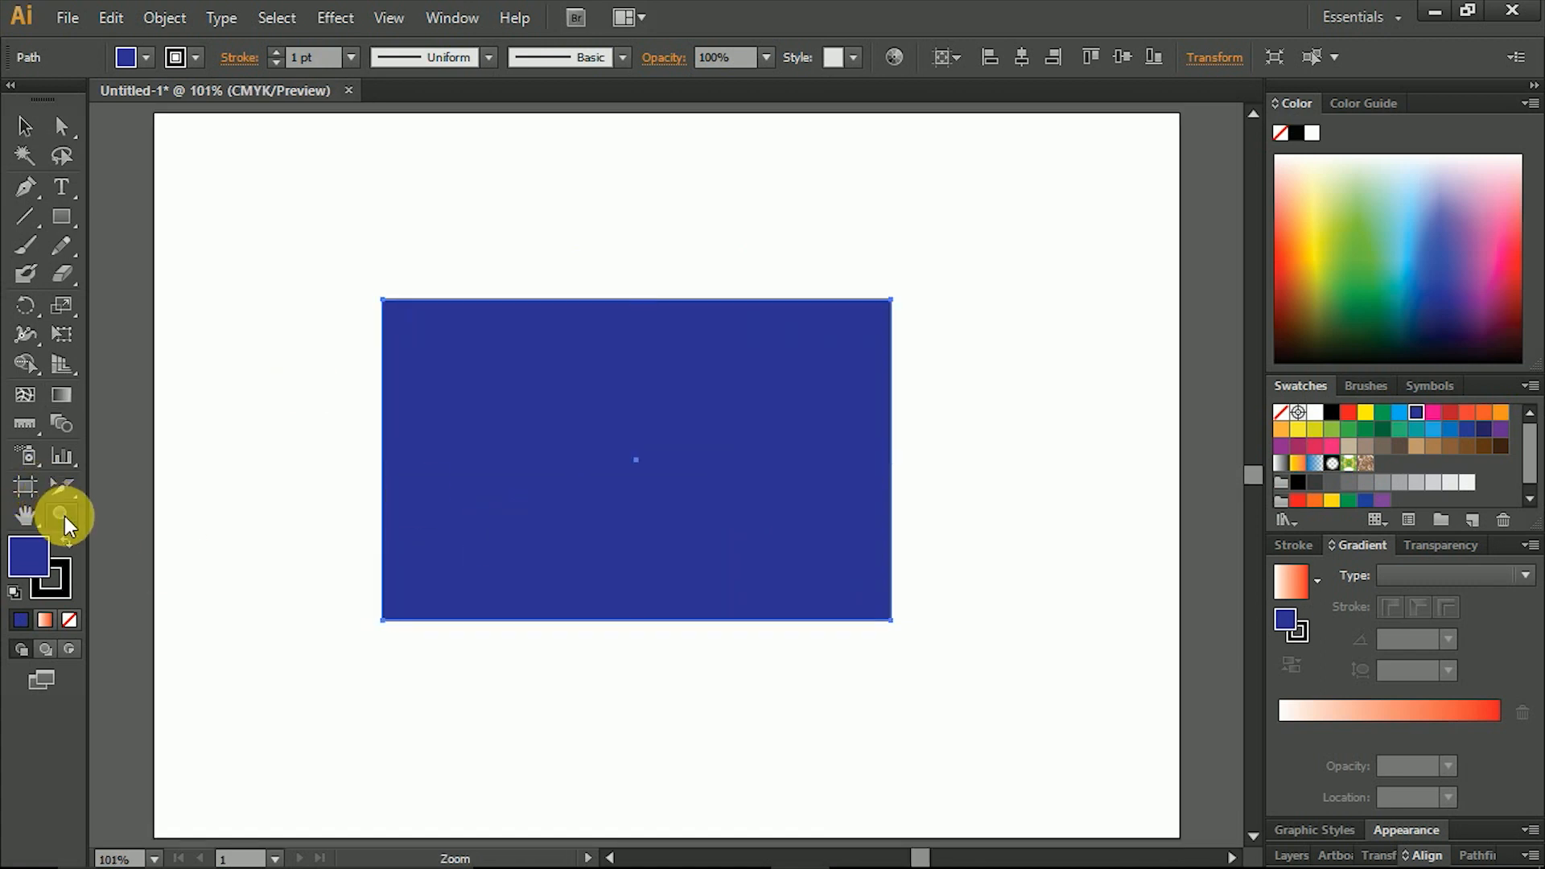
Select the dark blue rectangle and delete it from the artboard
left_click(241, 375)
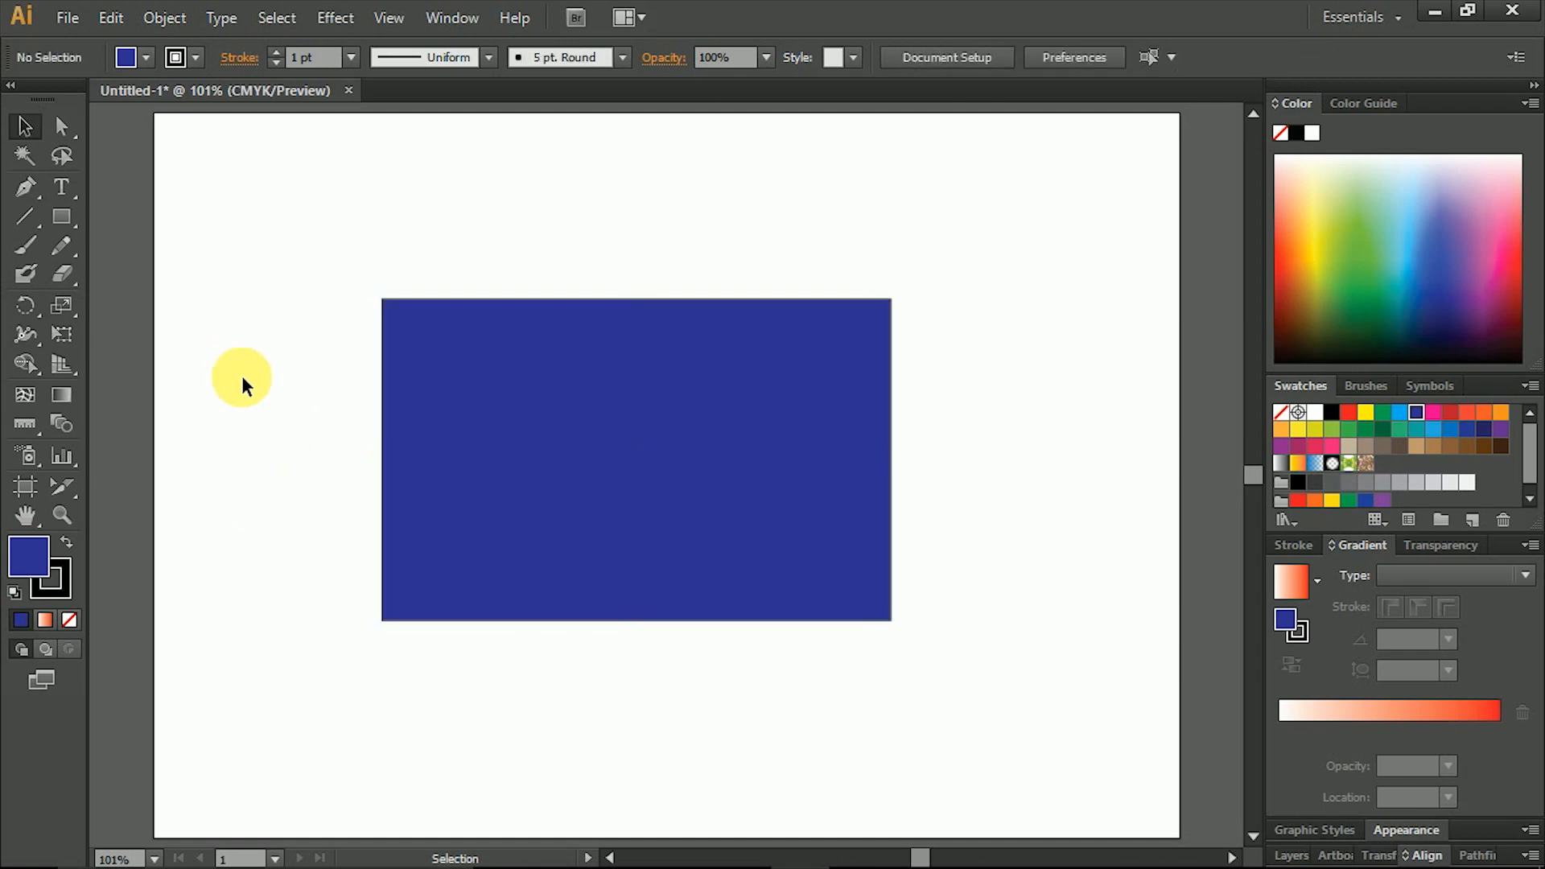
left_click(439, 466)
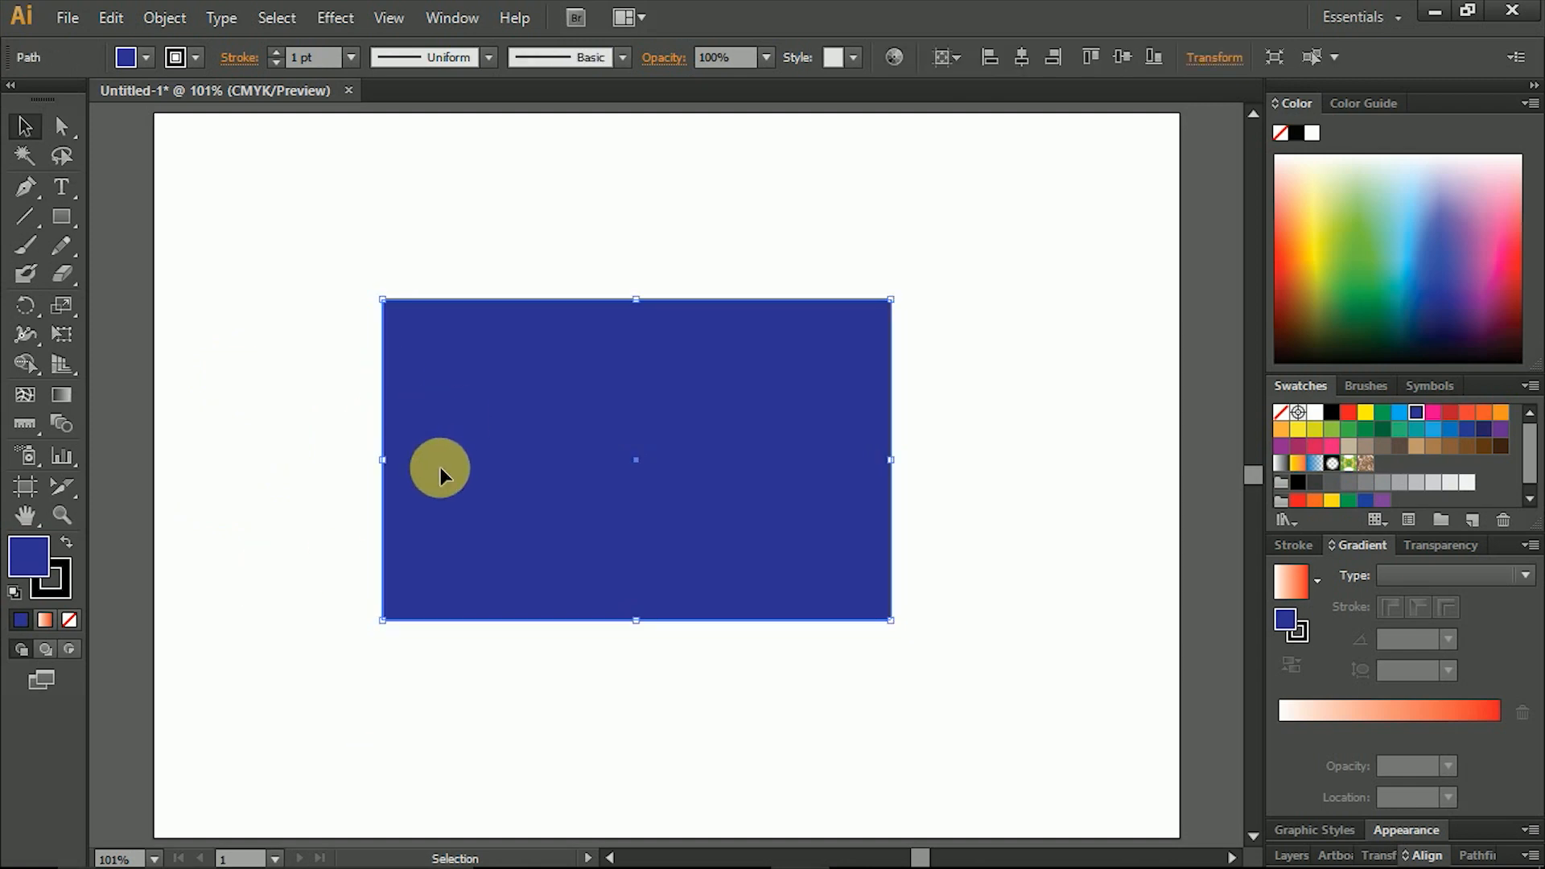
key("Delete")
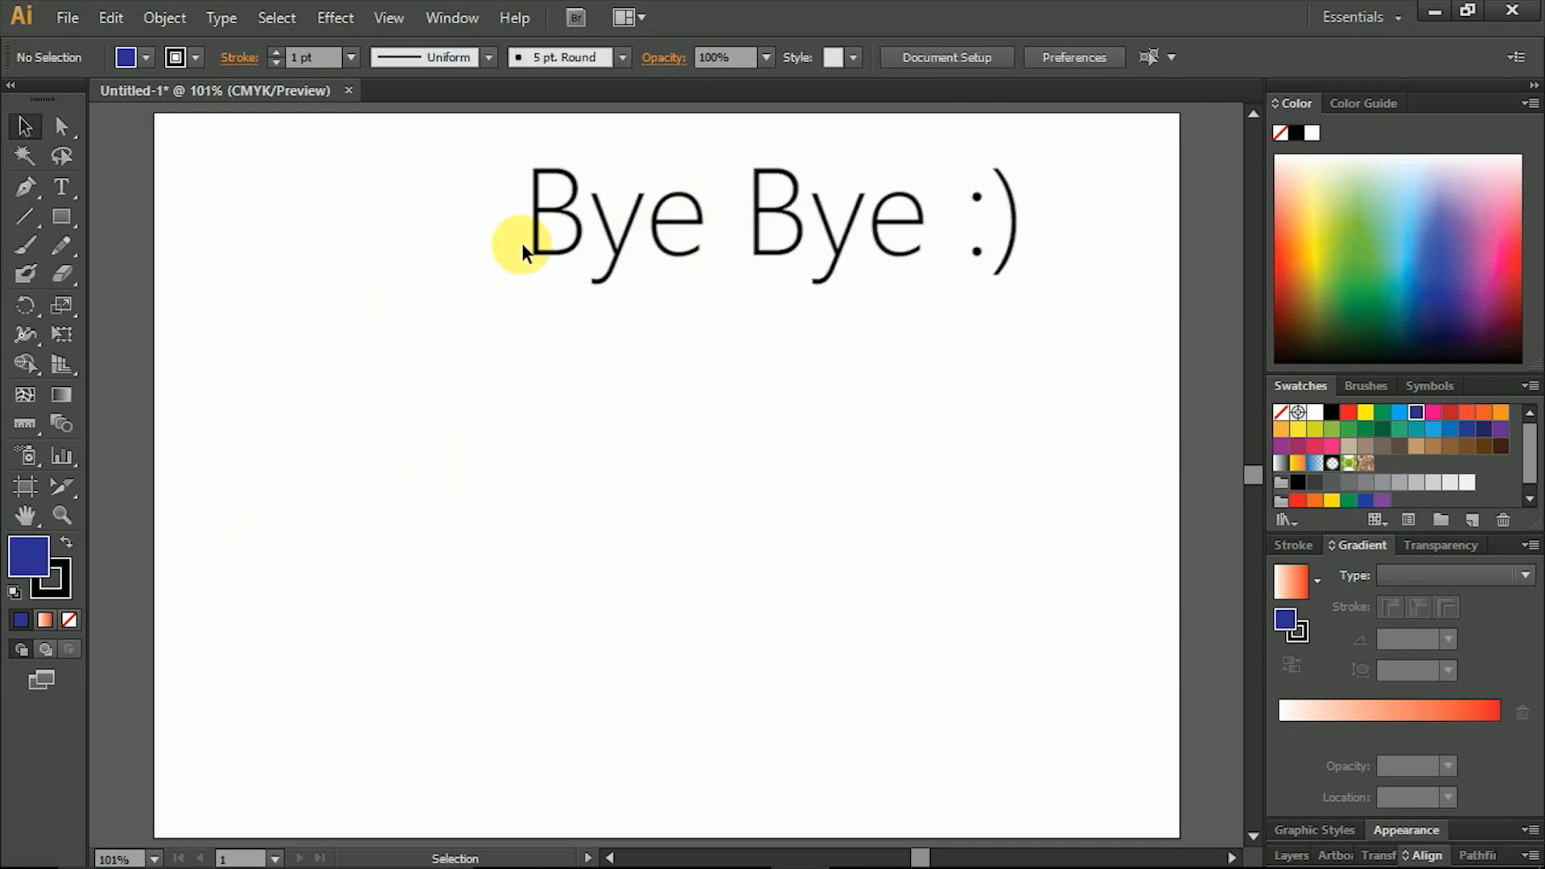